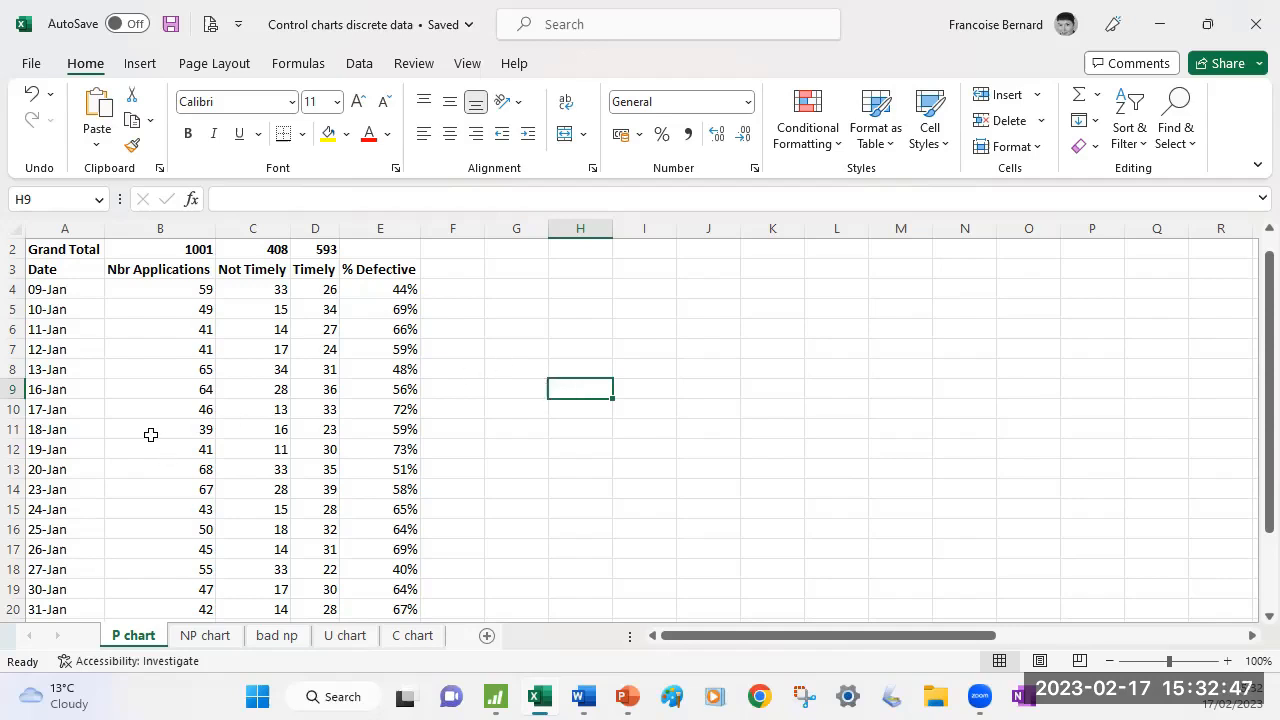
Examine the P chart sheet's dates, Nbr Applications, Not Timely, Timely and % Defective columns and the grand totals.
{"action": "scroll", "coordinate": [80, 343], "scroll_direction": "down", "scroll_amount": 1}
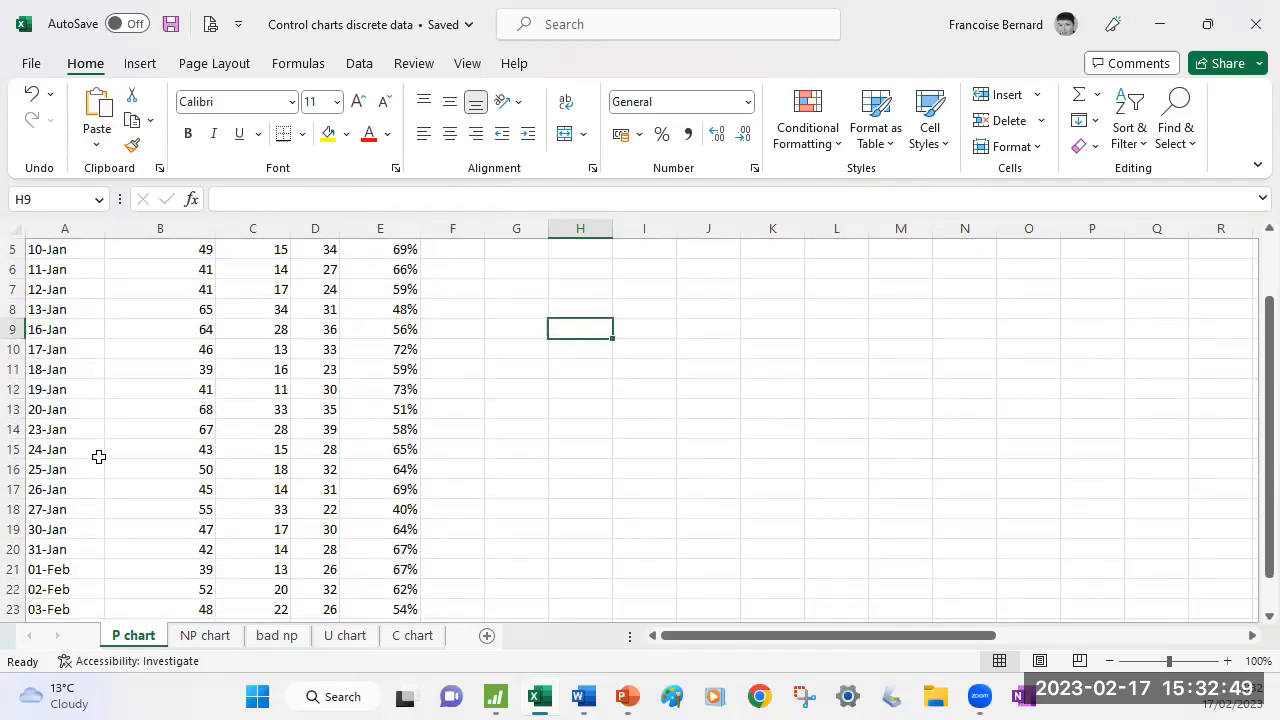
{"action": "scroll", "coordinate": [99, 455], "scroll_direction": "up", "scroll_amount": 2}
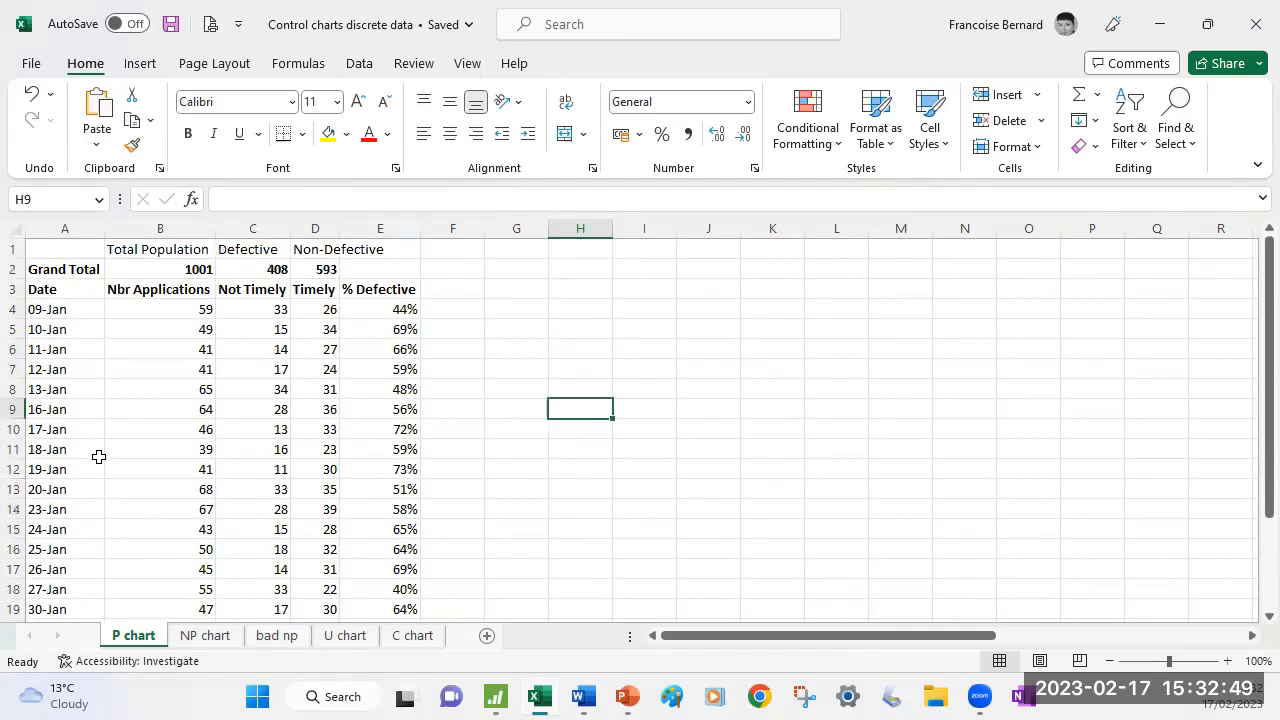
{"action": "left_click", "coordinate": [66, 391]}
{"action": "left_click", "coordinate": [80, 409]}
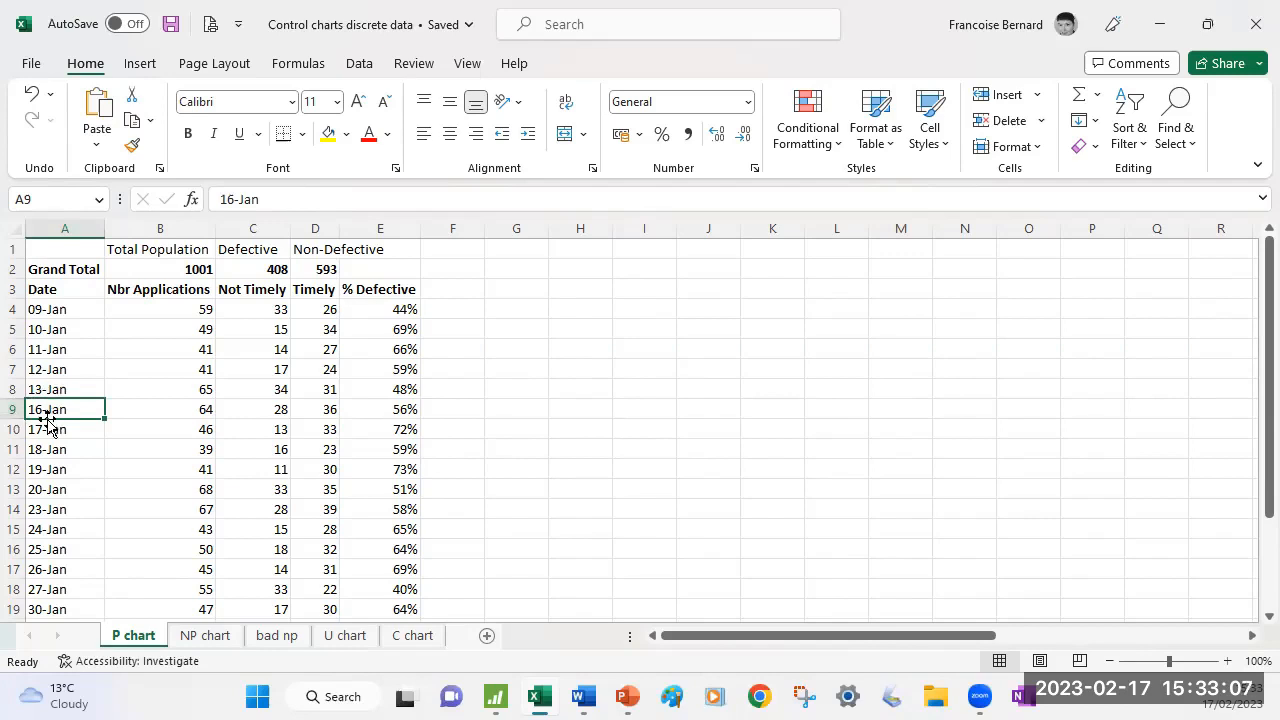
{"action": "left_click", "coordinate": [143, 291]}
{"action": "left_click", "coordinate": [157, 226]}
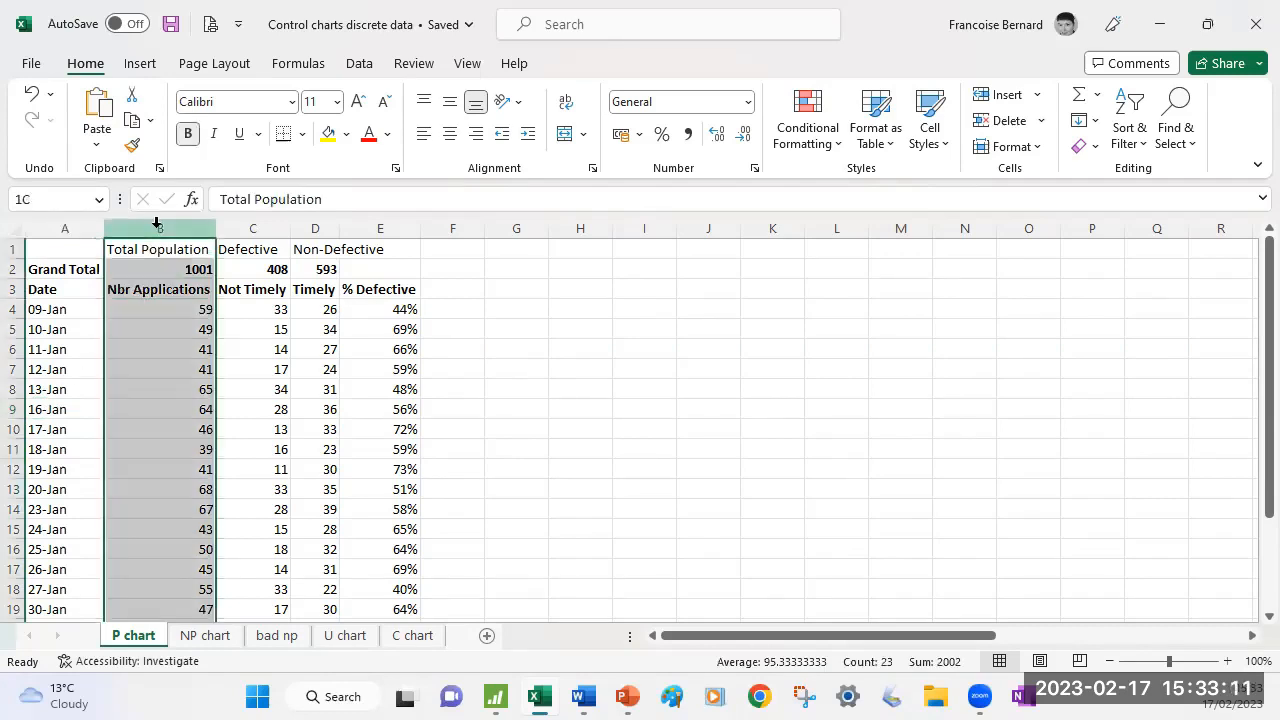
{"action": "left_click", "coordinate": [172, 291]}
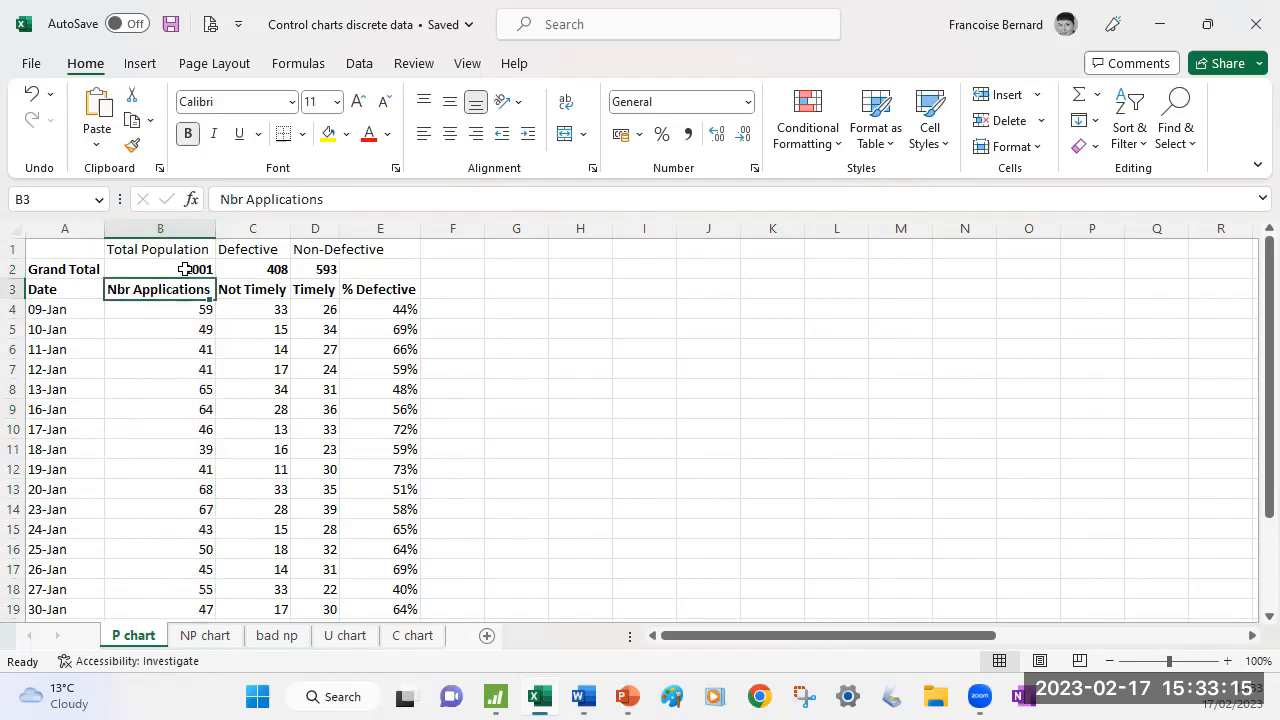
{"action": "left_click", "coordinate": [180, 267]}
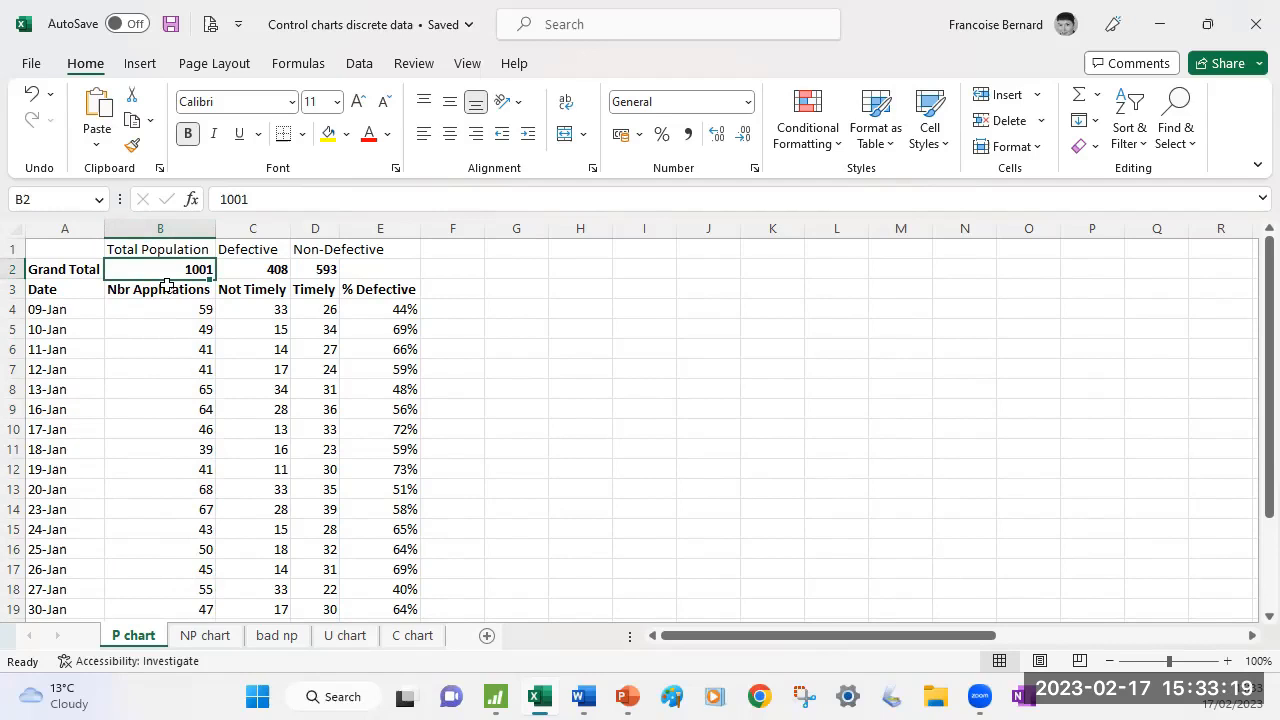
{"action": "left_click", "coordinate": [221, 292]}
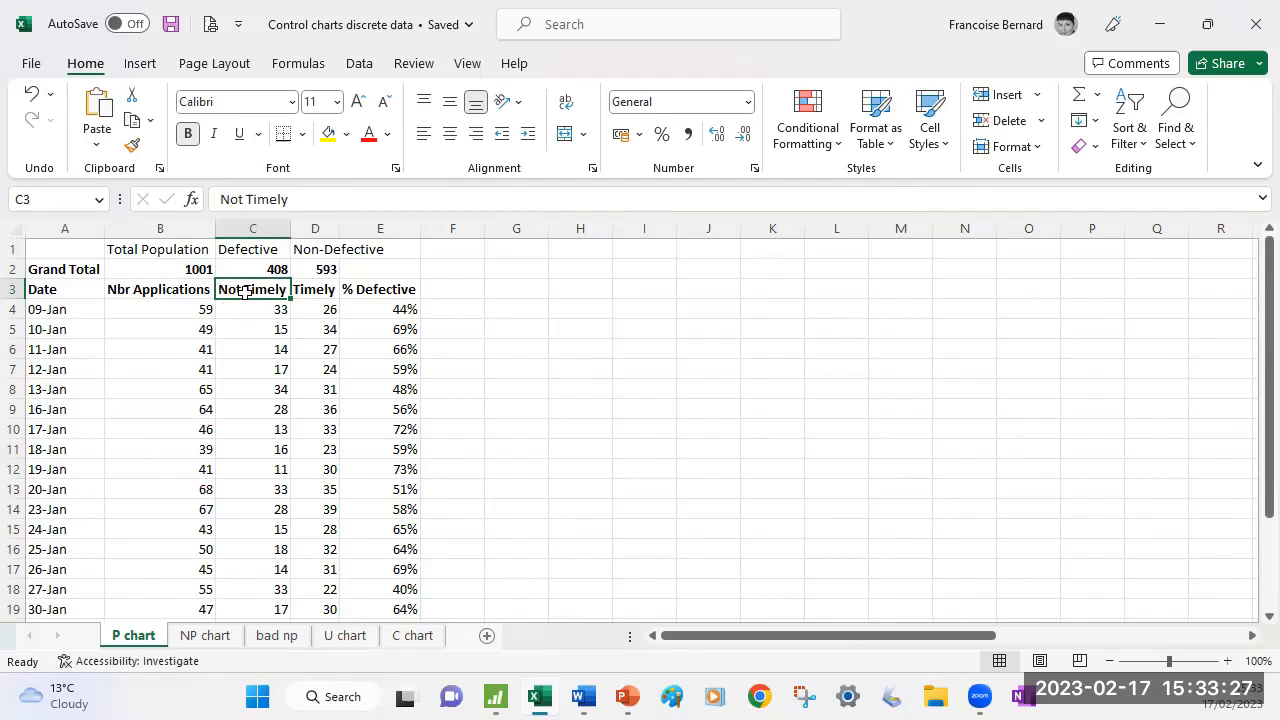
{"action": "left_click", "coordinate": [318, 288]}
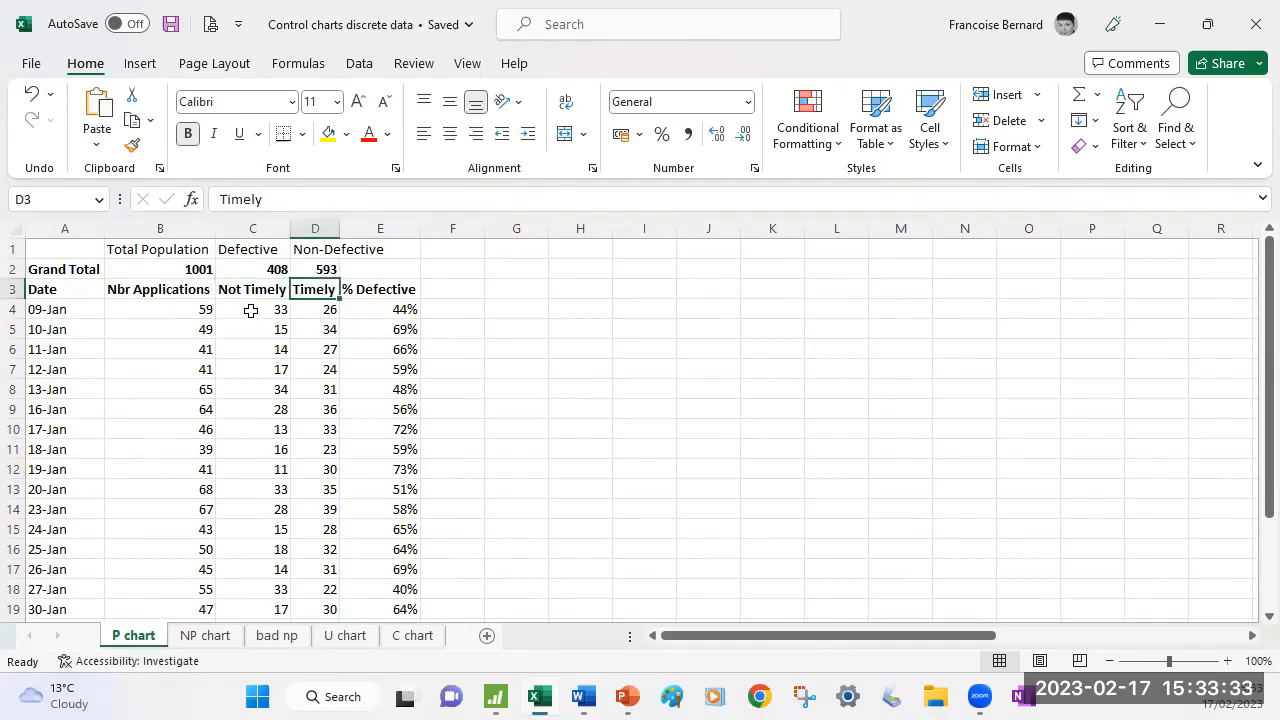
{"action": "left_click", "coordinate": [228, 291]}
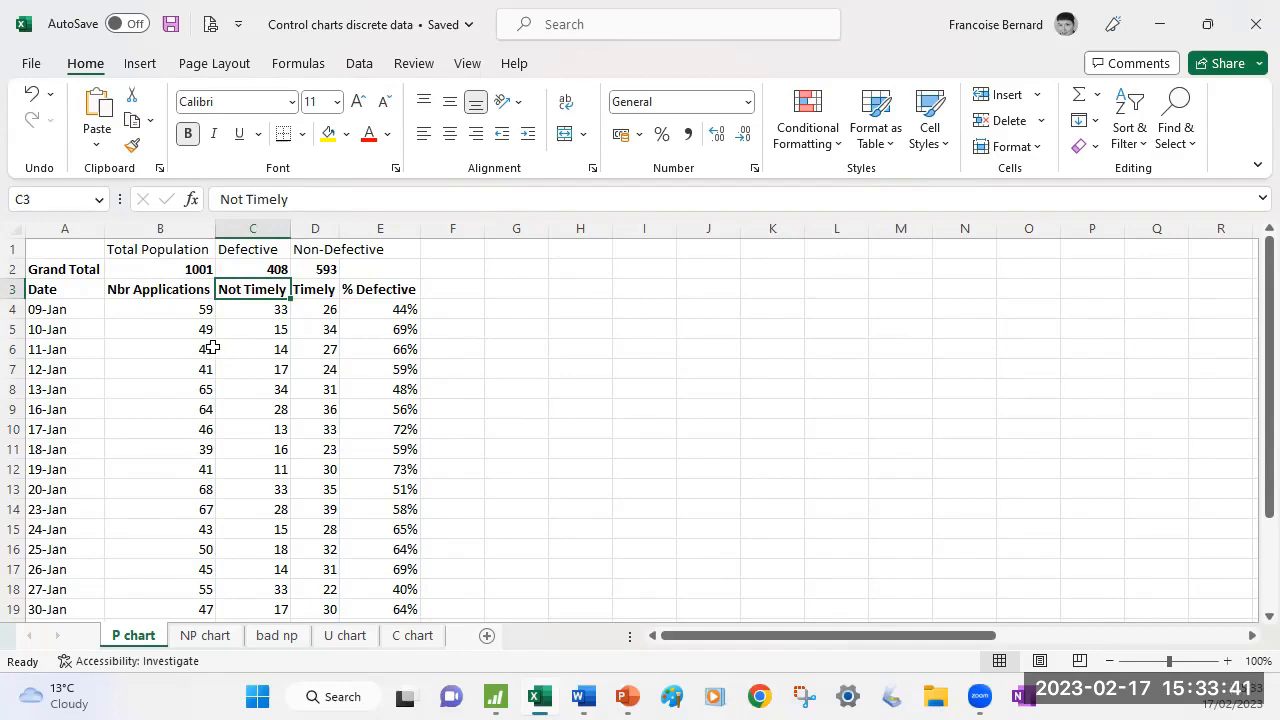
{"action": "left_click", "coordinate": [409, 288]}
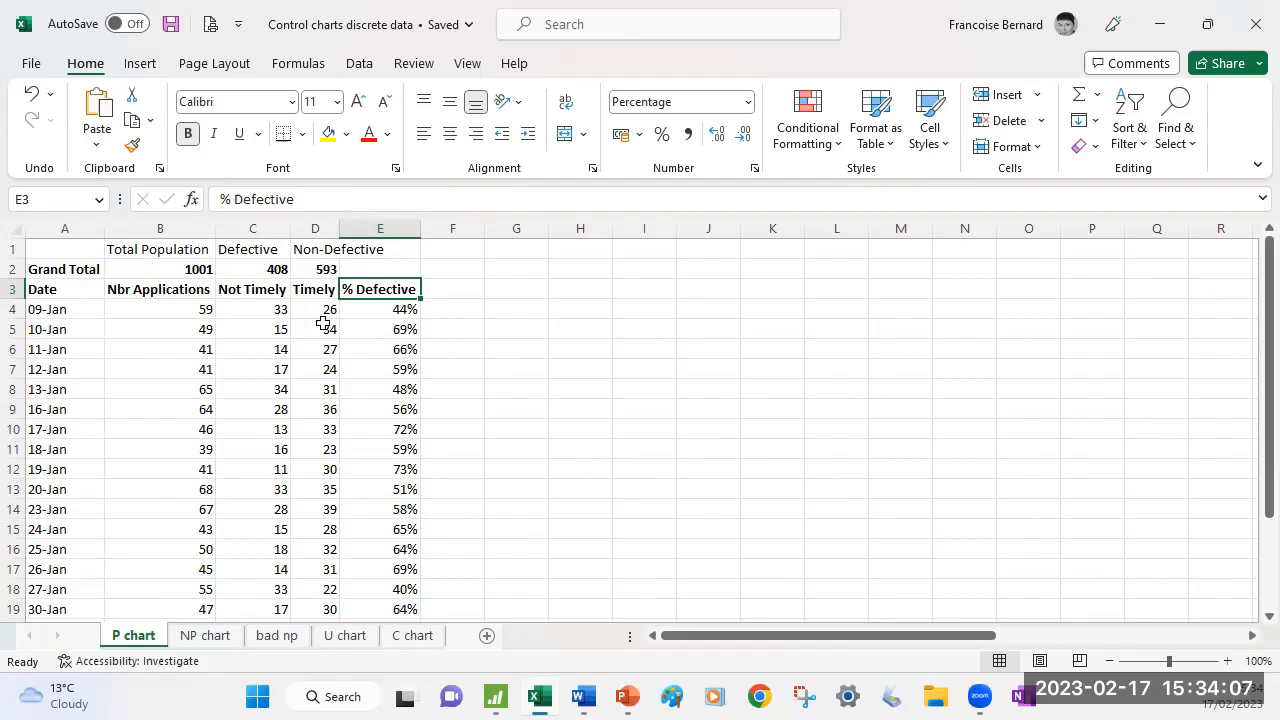
{"action": "scroll", "coordinate": [323, 323], "scroll_direction": "down", "scroll_amount": 2}
{"action": "scroll", "coordinate": [323, 323], "scroll_direction": "up", "scroll_amount": 2}
{"action": "scroll", "coordinate": [323, 323], "scroll_direction": "up", "scroll_amount": 1}
Copy the Date, Nbr Applications and Not Timely columns from the header row down to the 03-Feb row.
{"action": "left_click", "coordinate": [43, 288]}
{"action": "left_click_drag", "start_coordinate": [46, 284], "coordinate": [256, 290]}
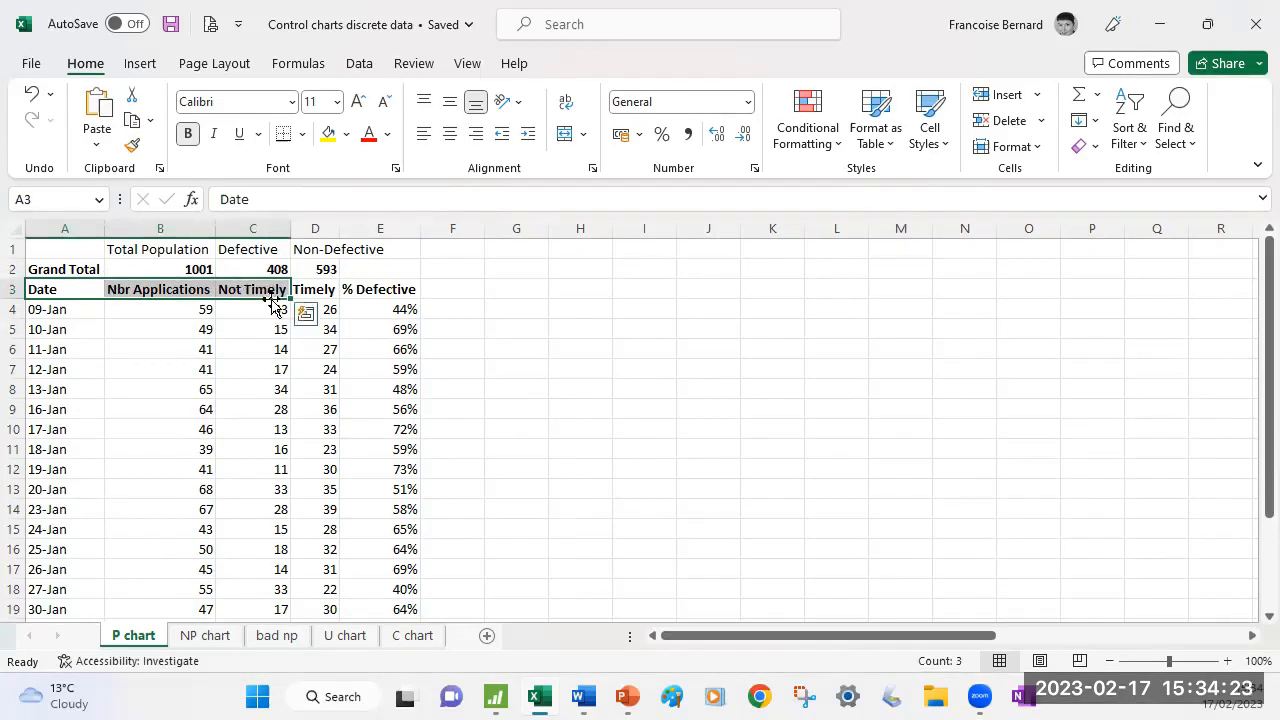
{"action": "key", "text": "shift+Down"}
{"action": "key", "text": "shift+Down"}
{"action": "key", "text": "shift+Down"}
{"action": "key", "text": "shift+Down"}
{"action": "key", "text": "shift+Down"}
{"action": "key", "text": "shift+Down"}
{"action": "key", "text": "shift+Down"}
{"action": "key", "text": "shift+Down"}
{"action": "key", "text": "shift+Down"}
{"action": "key", "text": "shift+Down"}
{"action": "key", "text": "shift+Down"}
{"action": "key", "text": "shift+Down"}
{"action": "key", "text": "shift+Down"}
{"action": "key", "text": "shift+Down"}
{"action": "key", "text": "shift+Down"}
{"action": "key", "text": "shift+Down"}
{"action": "key", "text": "shift+Down"}
{"action": "key", "text": "shift+Down"}
{"action": "key", "text": "shift+Down"}
{"action": "key", "text": "shift+Down"}
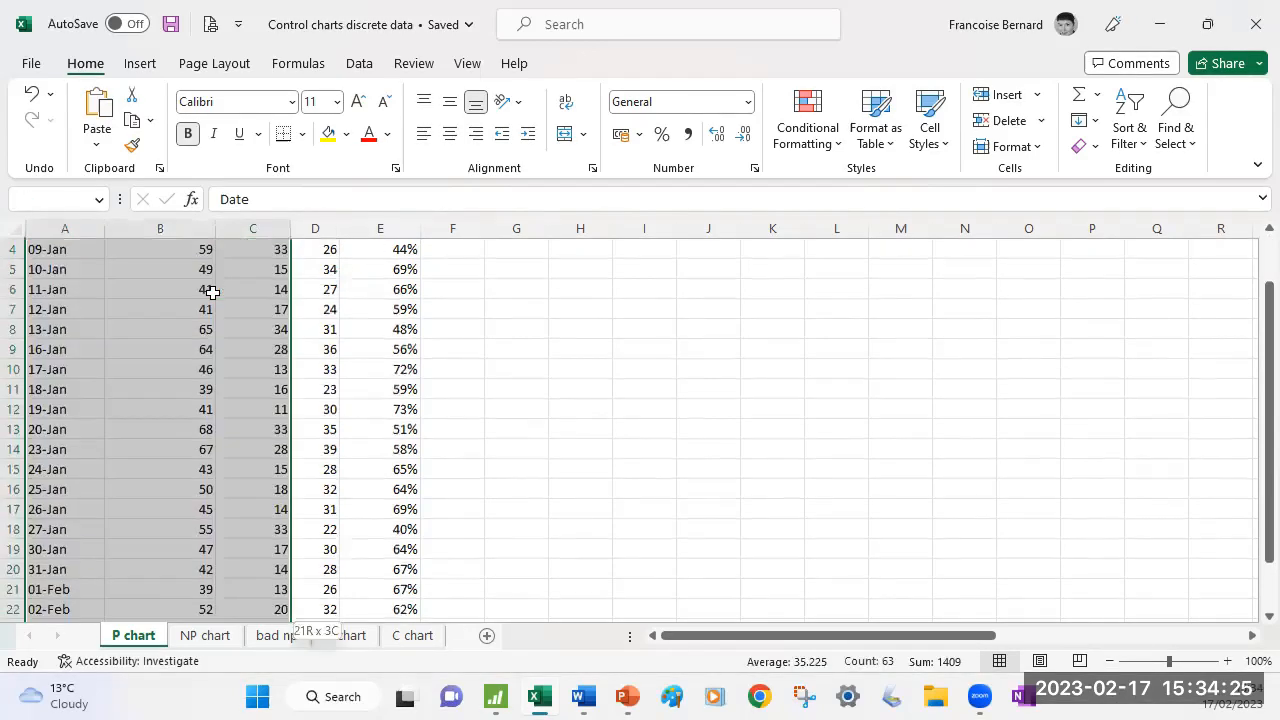
{"action": "key", "text": "ctrl+c"}
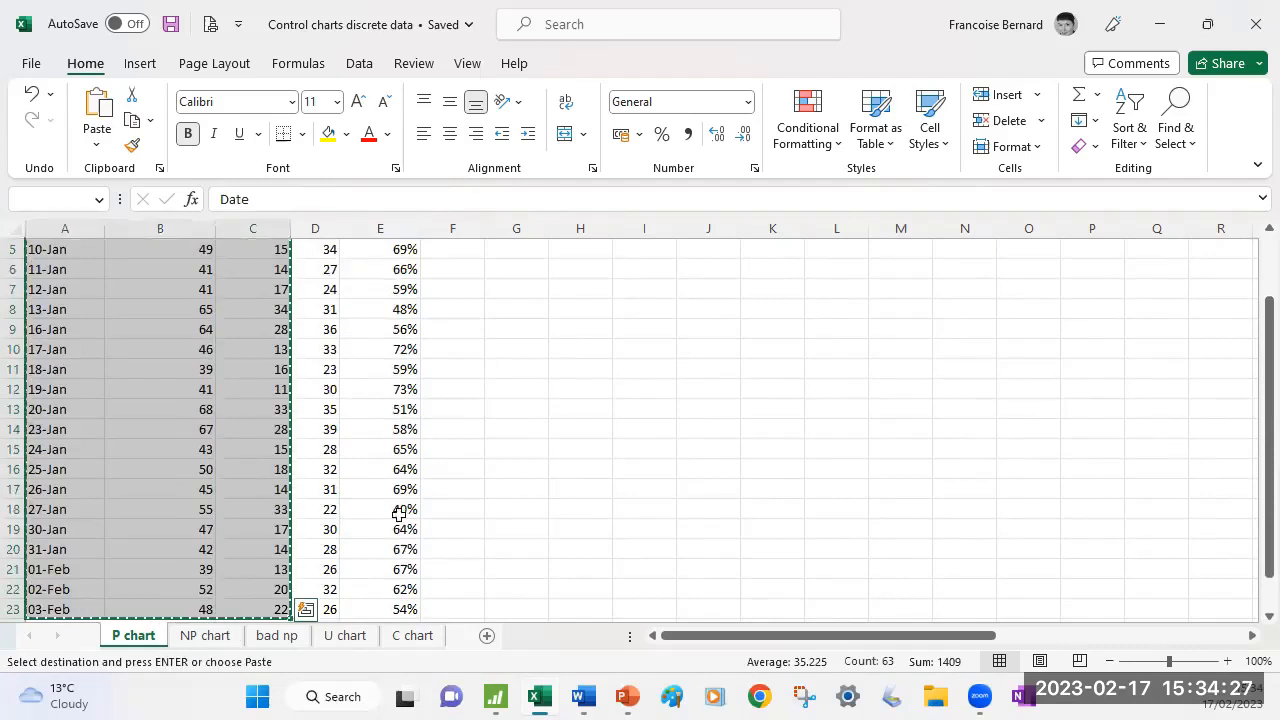
Switch to Minitab and paste the copied data into the empty worksheet, starting at the C1 column name cell.
{"action": "left_click", "coordinate": [497, 697]}
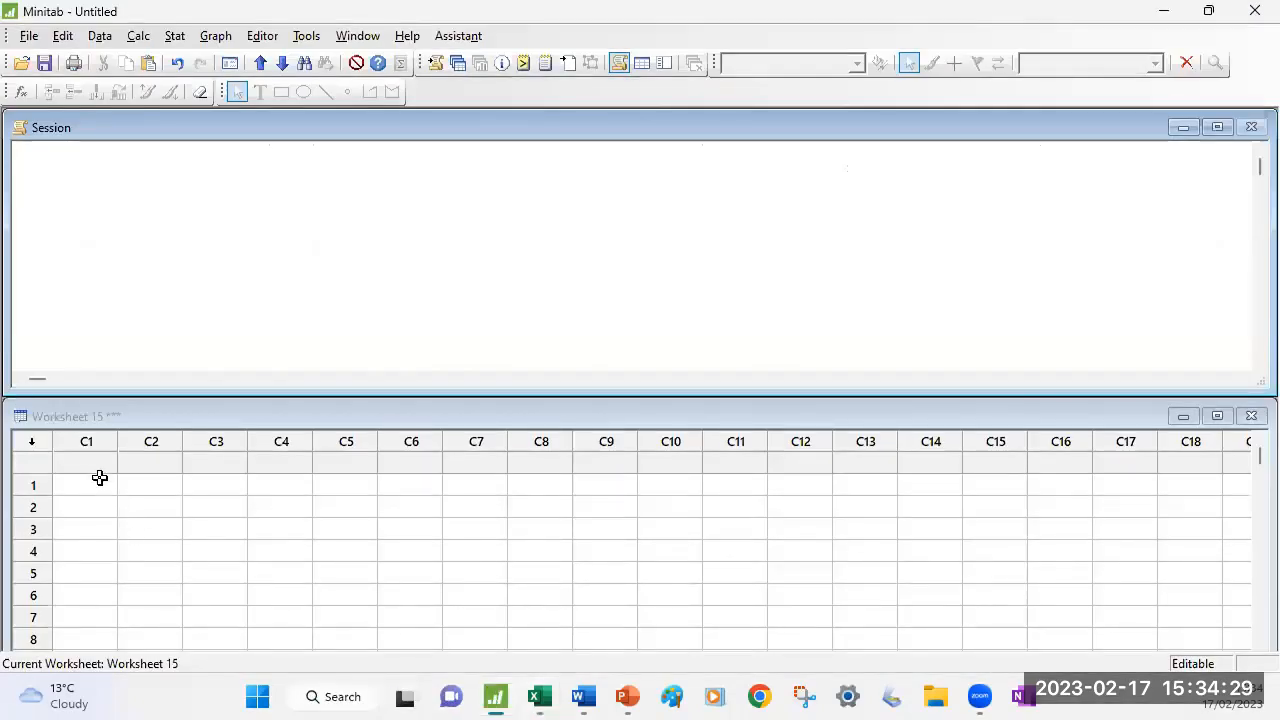
{"action": "left_click", "coordinate": [110, 461]}
{"action": "key", "text": "ctrl+v"}
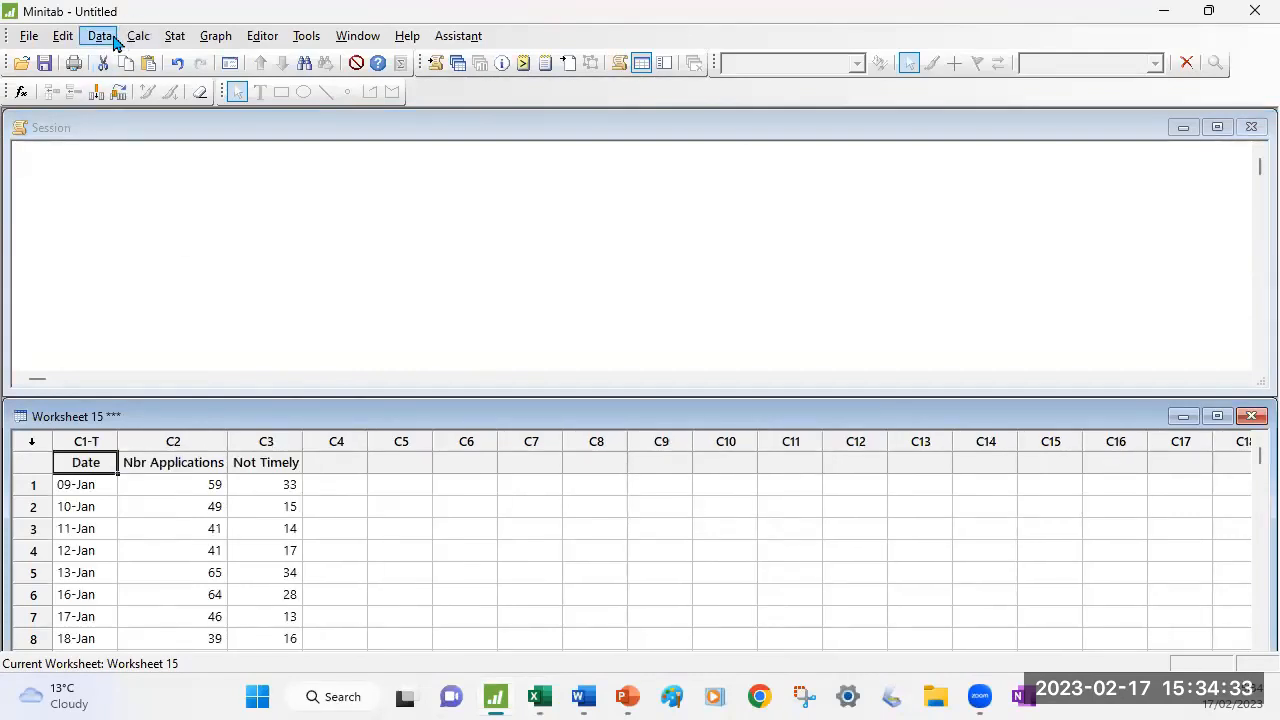
Start an attributes P chart with Not Timely as the variable and Nbr Applications as the subgroup sizes.
{"action": "left_click", "coordinate": [172, 37]}
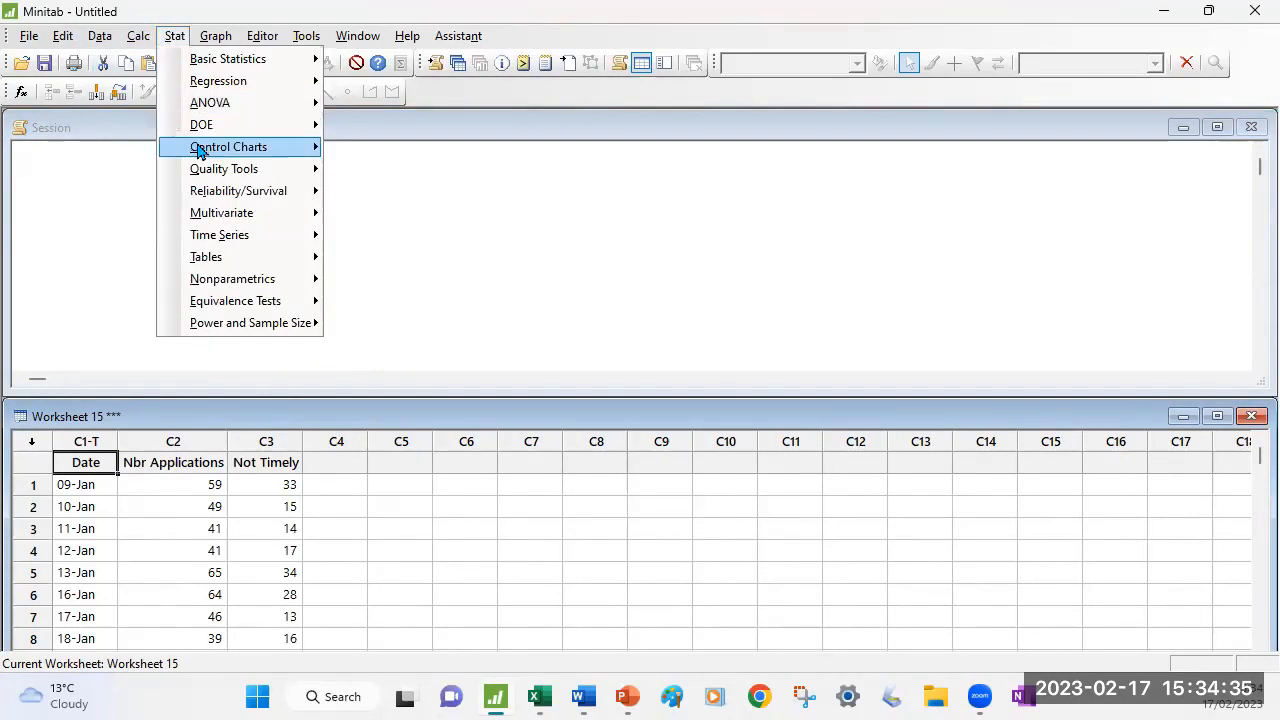
{"action": "mouse_move", "coordinate": [203, 150]}
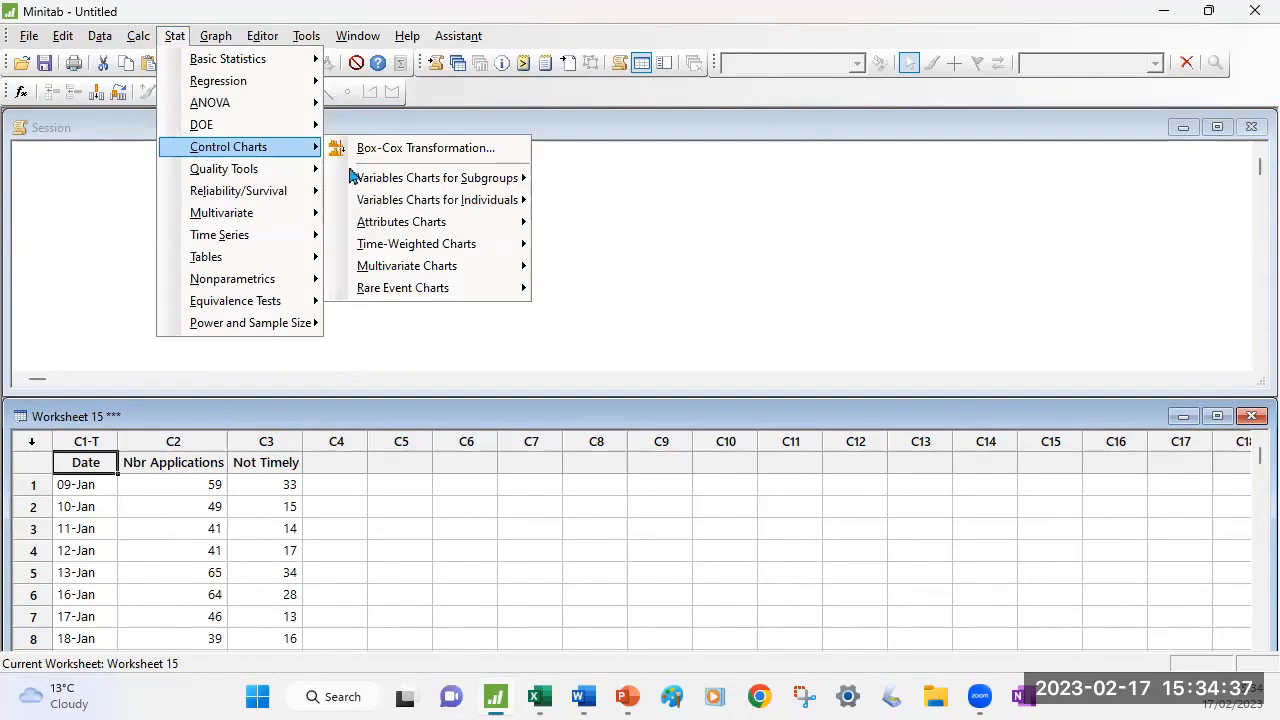
{"action": "mouse_move", "coordinate": [391, 230]}
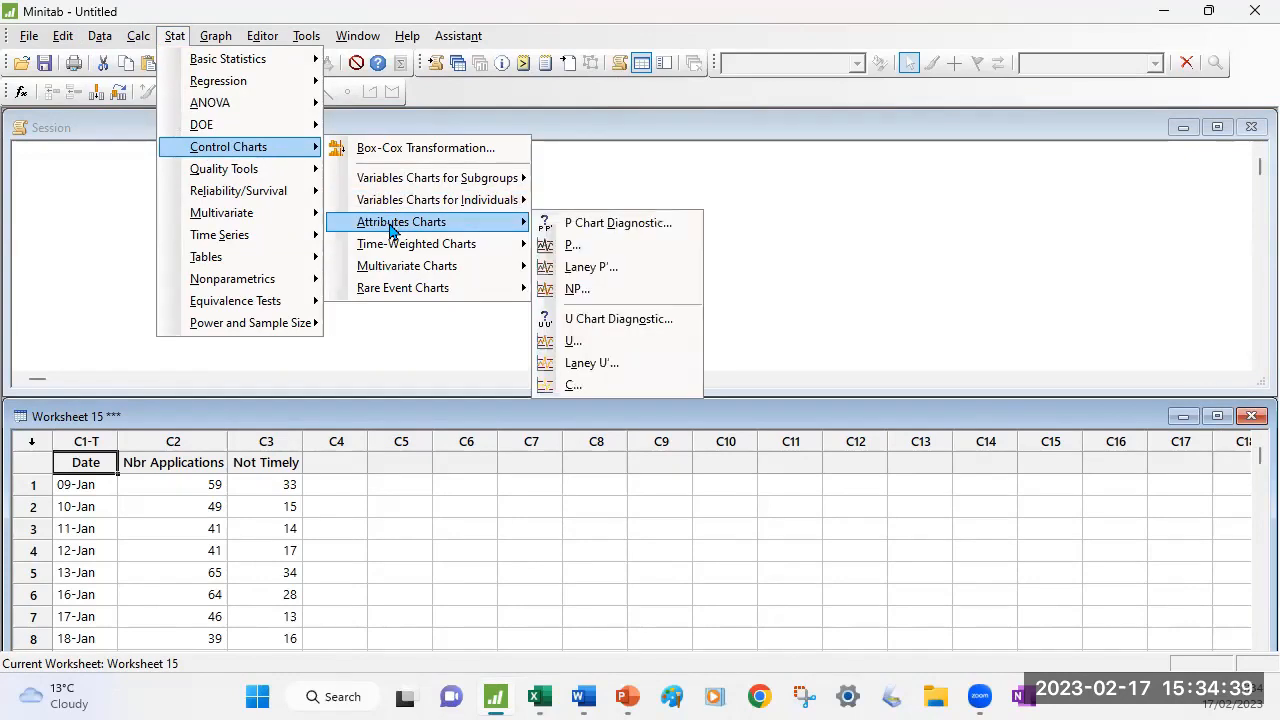
{"action": "left_click", "coordinate": [604, 254]}
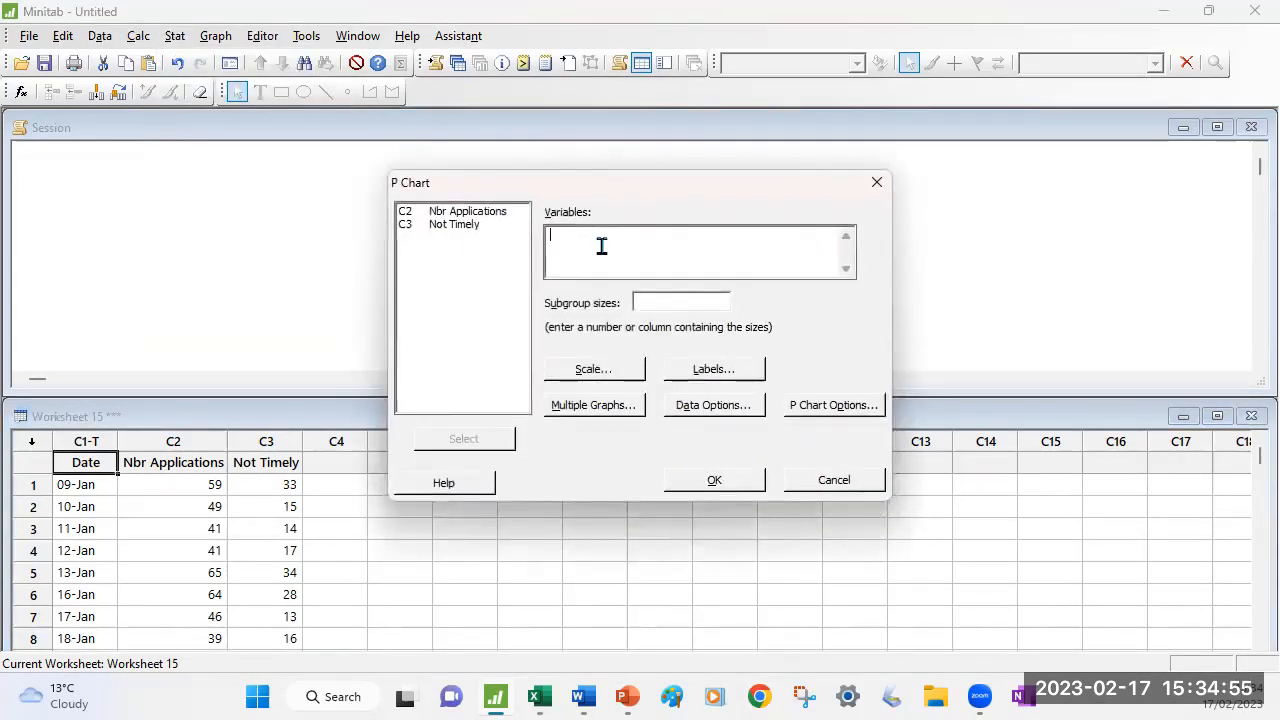
{"action": "double_click", "coordinate": [466, 225]}
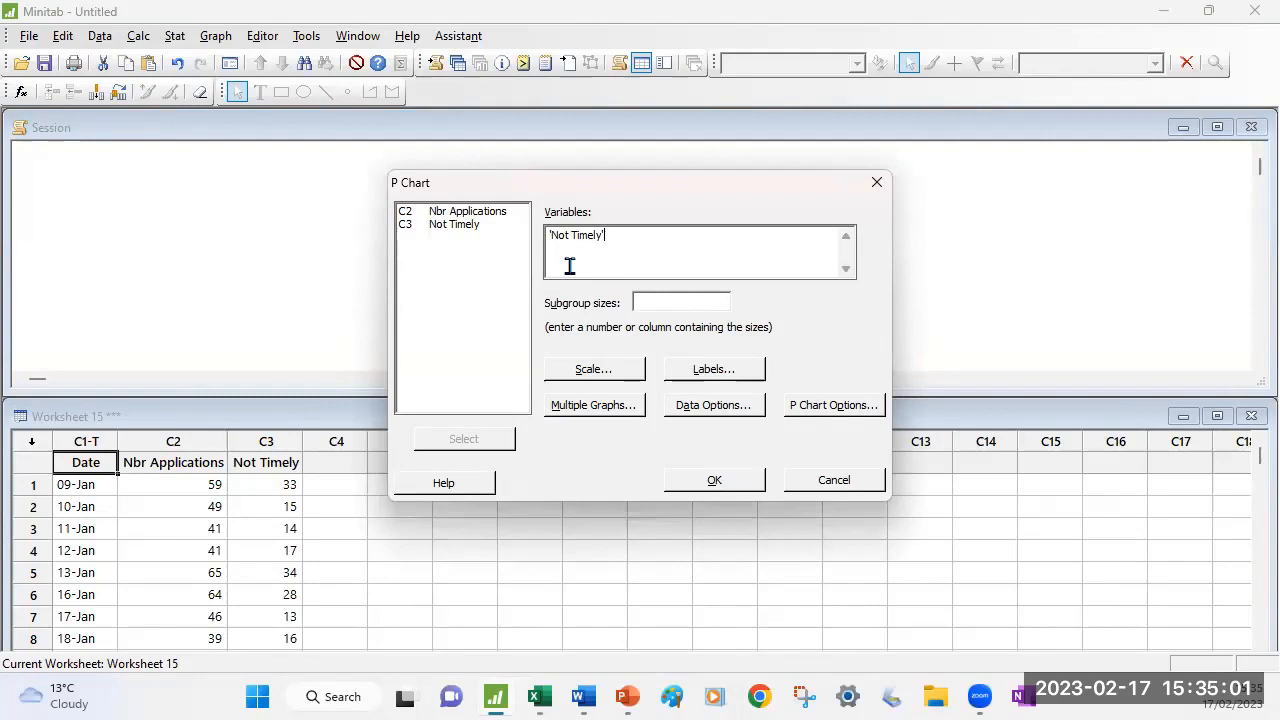
{"action": "left_click", "coordinate": [675, 301]}
{"action": "double_click", "coordinate": [492, 213]}
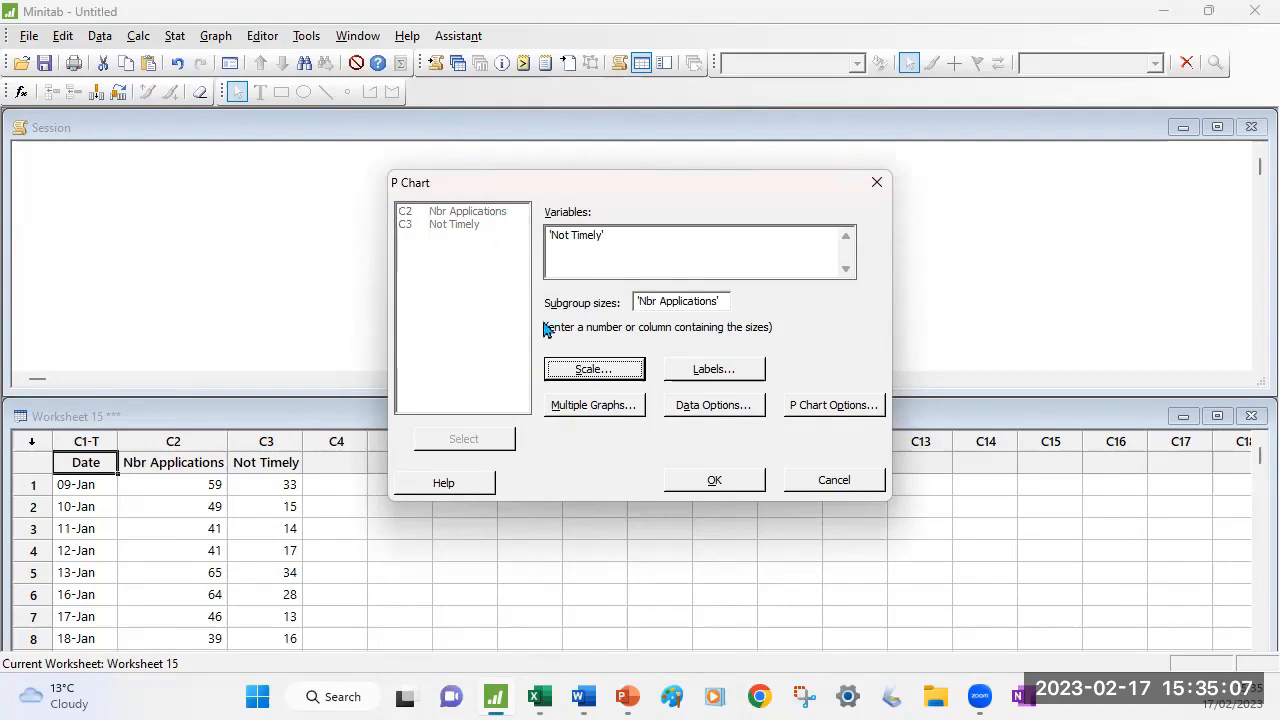
Set the P chart's X scale to Stamp, using the Date column as the stamp column.
{"action": "left_click", "coordinate": [594, 369]}
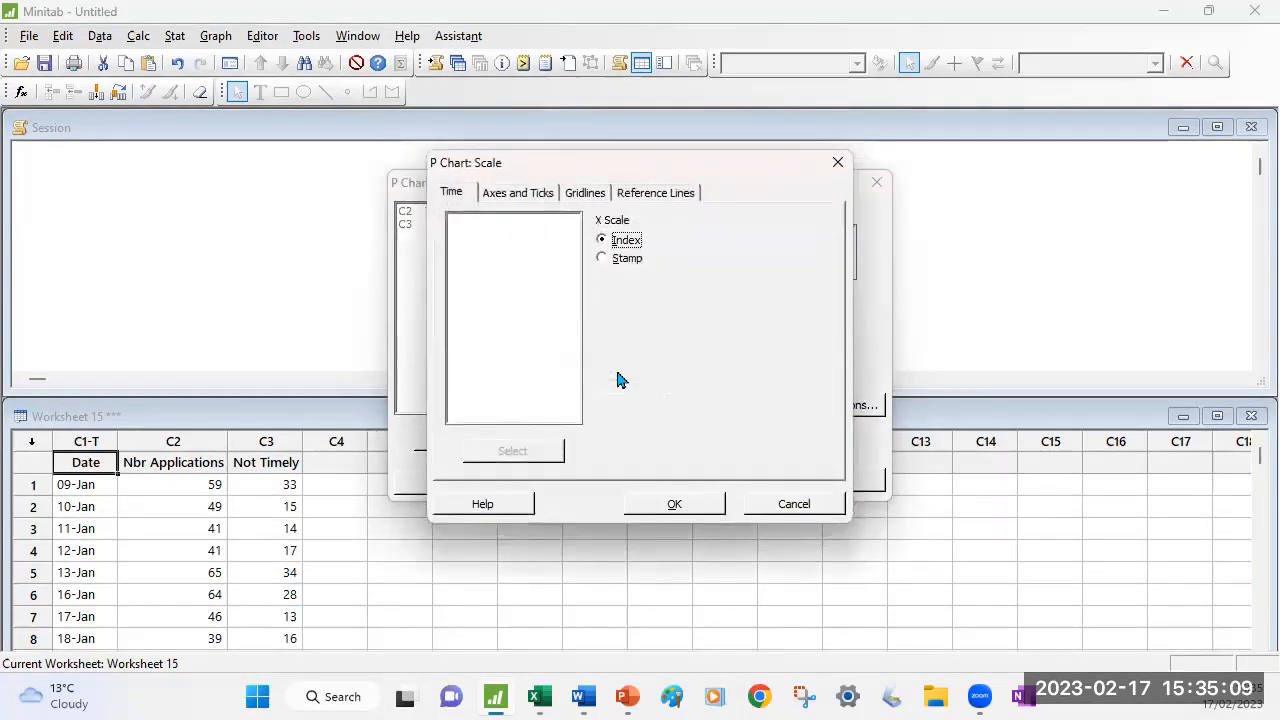
{"action": "left_click", "coordinate": [616, 260]}
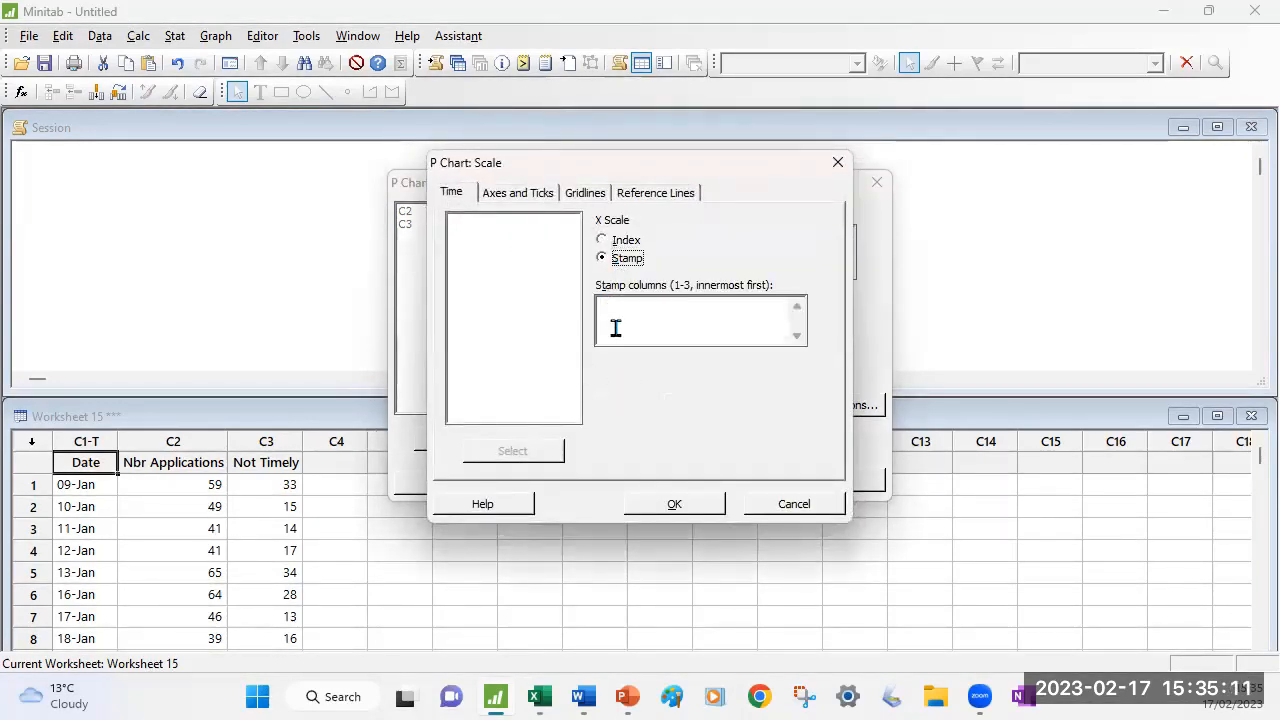
{"action": "left_click", "coordinate": [613, 308]}
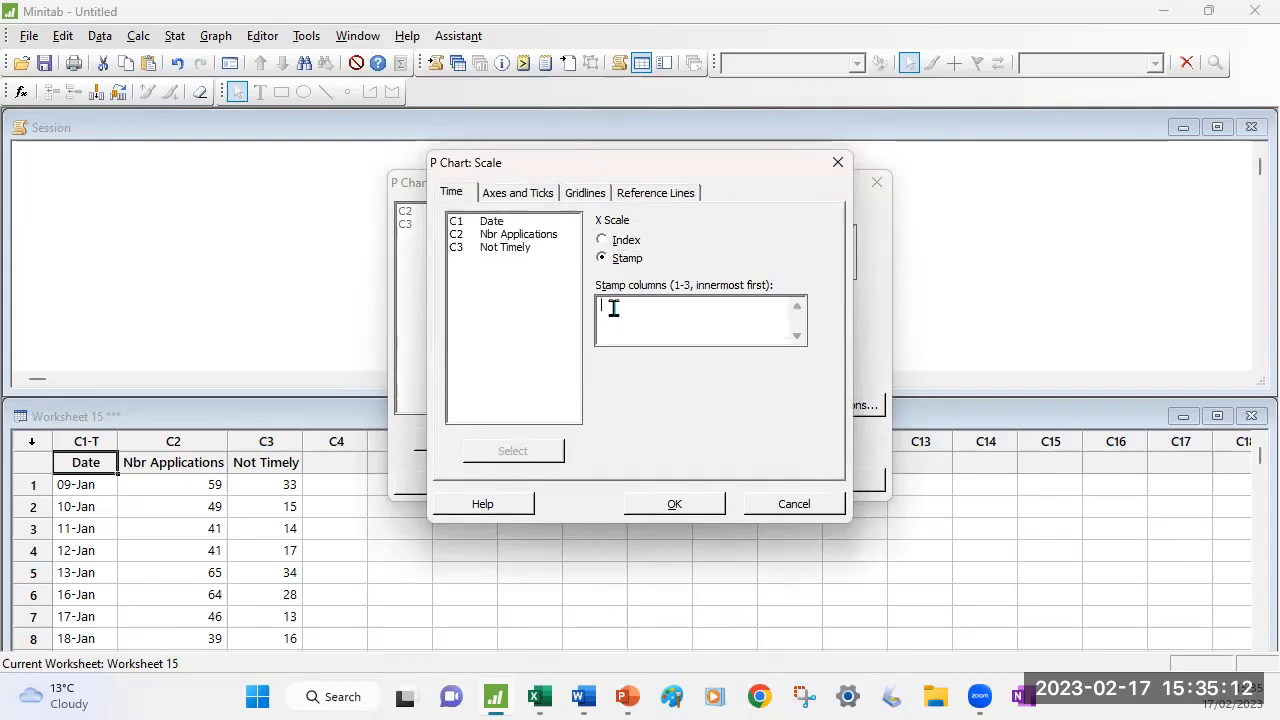
{"action": "double_click", "coordinate": [493, 225]}
Add reference lines at Y value .1 and time scale position 11, and accept the scale settings.
{"action": "left_click", "coordinate": [655, 195]}
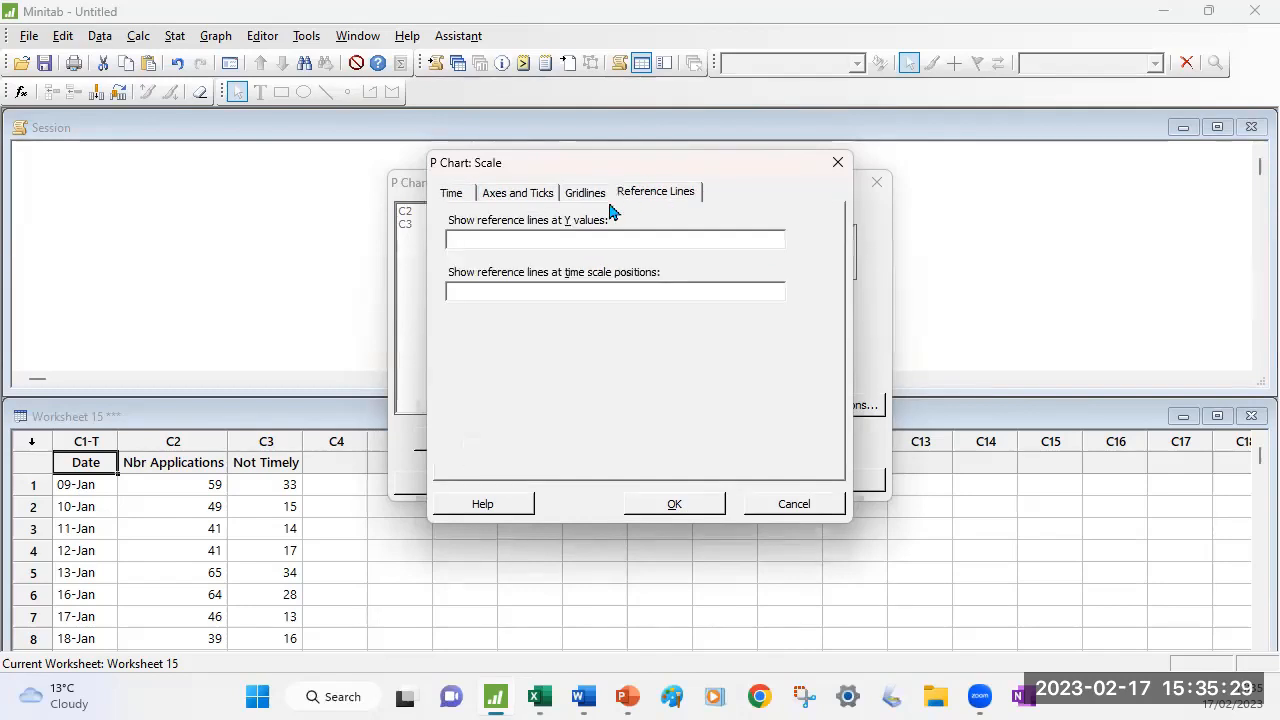
{"action": "left_click", "coordinate": [546, 238]}
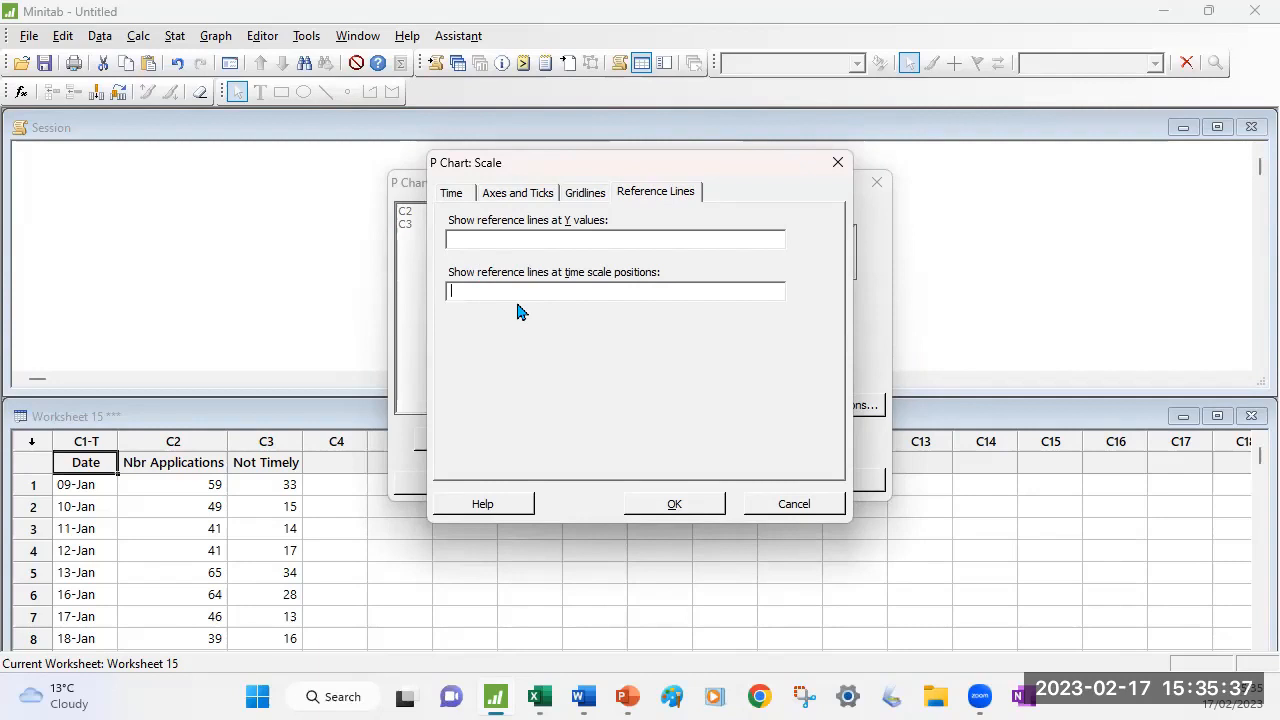
{"action": "type", "text": "11"}
{"action": "left_click", "coordinate": [586, 242]}
{"action": "type", "text": ".1"}
{"action": "left_click", "coordinate": [707, 508]}
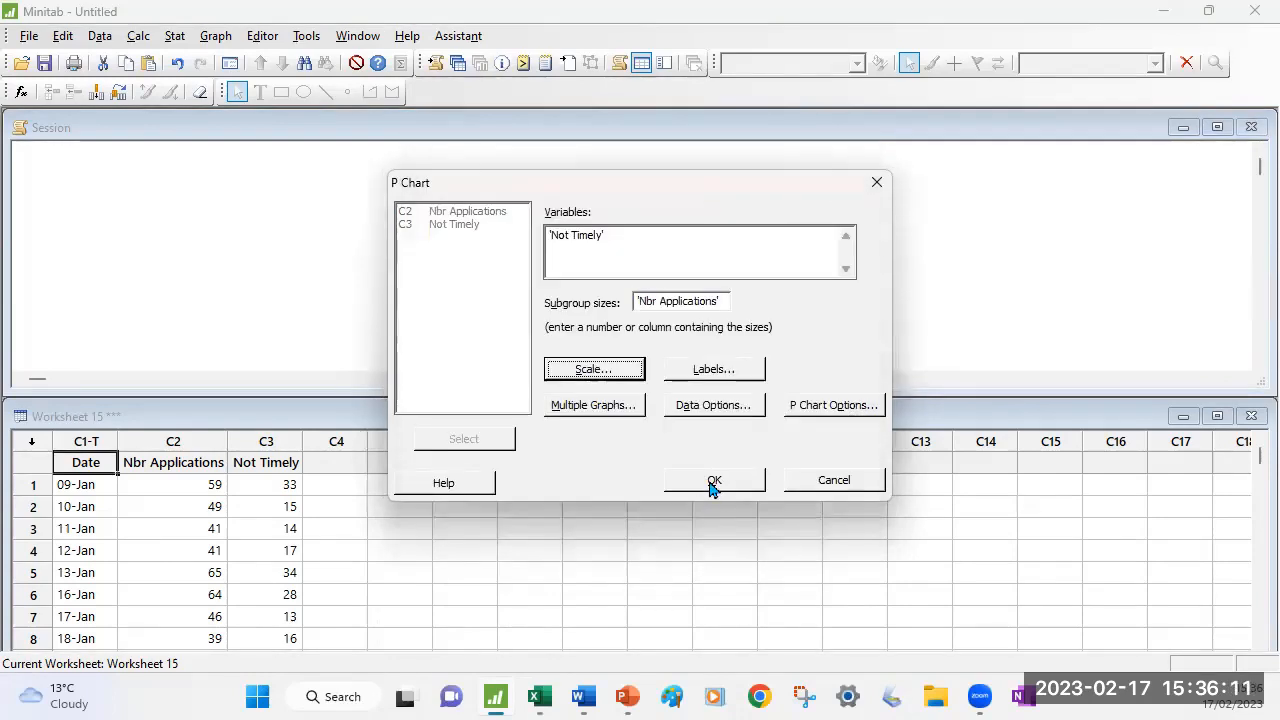
Set the P chart options to perform all tests for special causes.
{"action": "left_click", "coordinate": [836, 407]}
{"action": "left_click", "coordinate": [609, 192]}
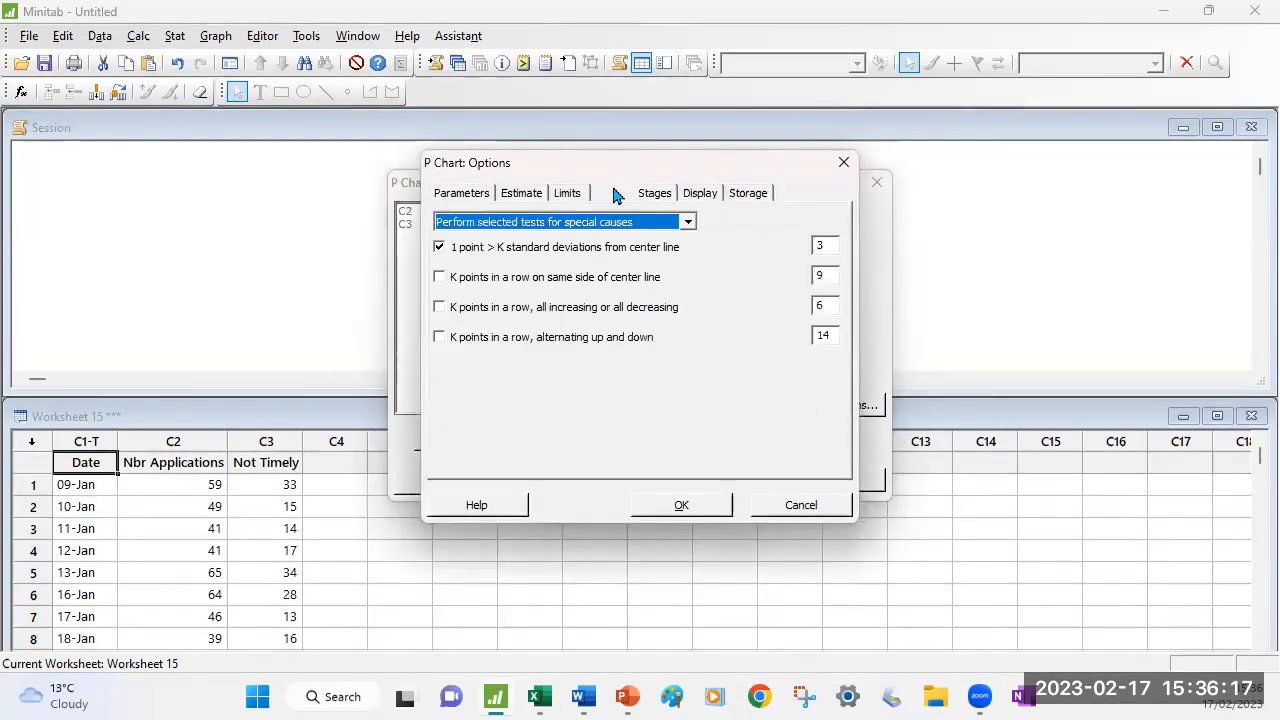
{"action": "left_click", "coordinate": [689, 222]}
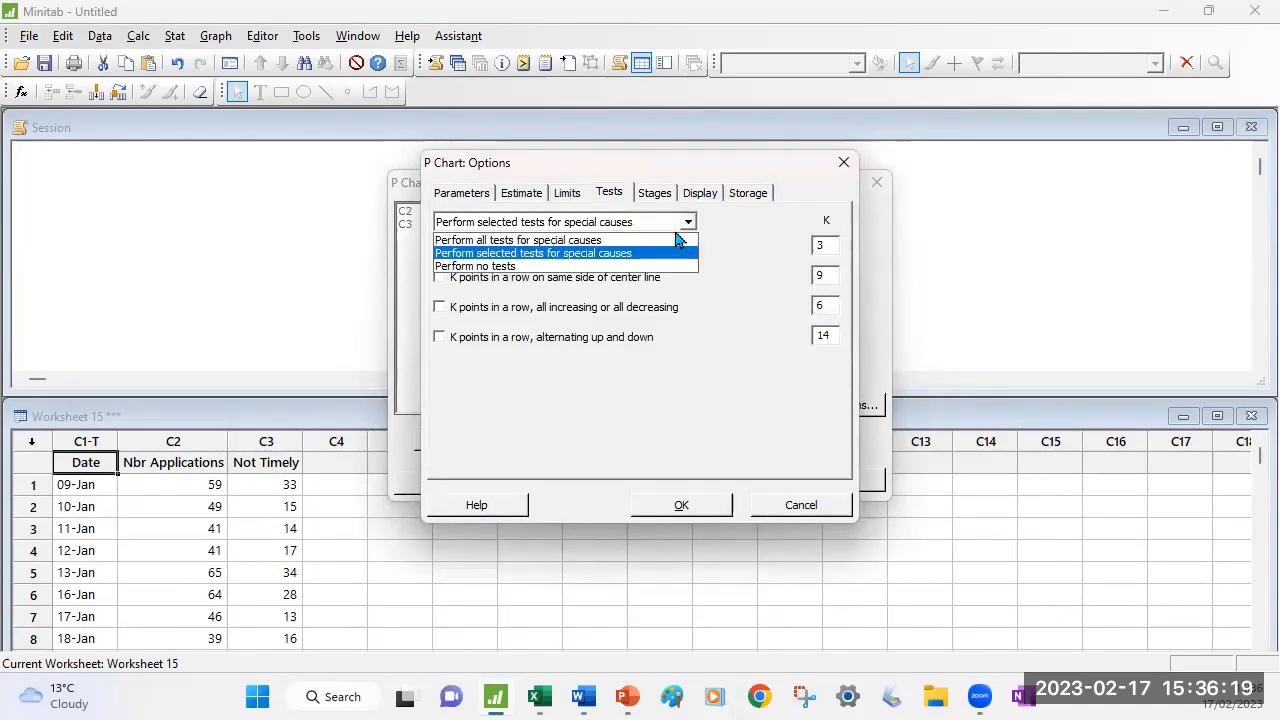
{"action": "left_click", "coordinate": [671, 234]}
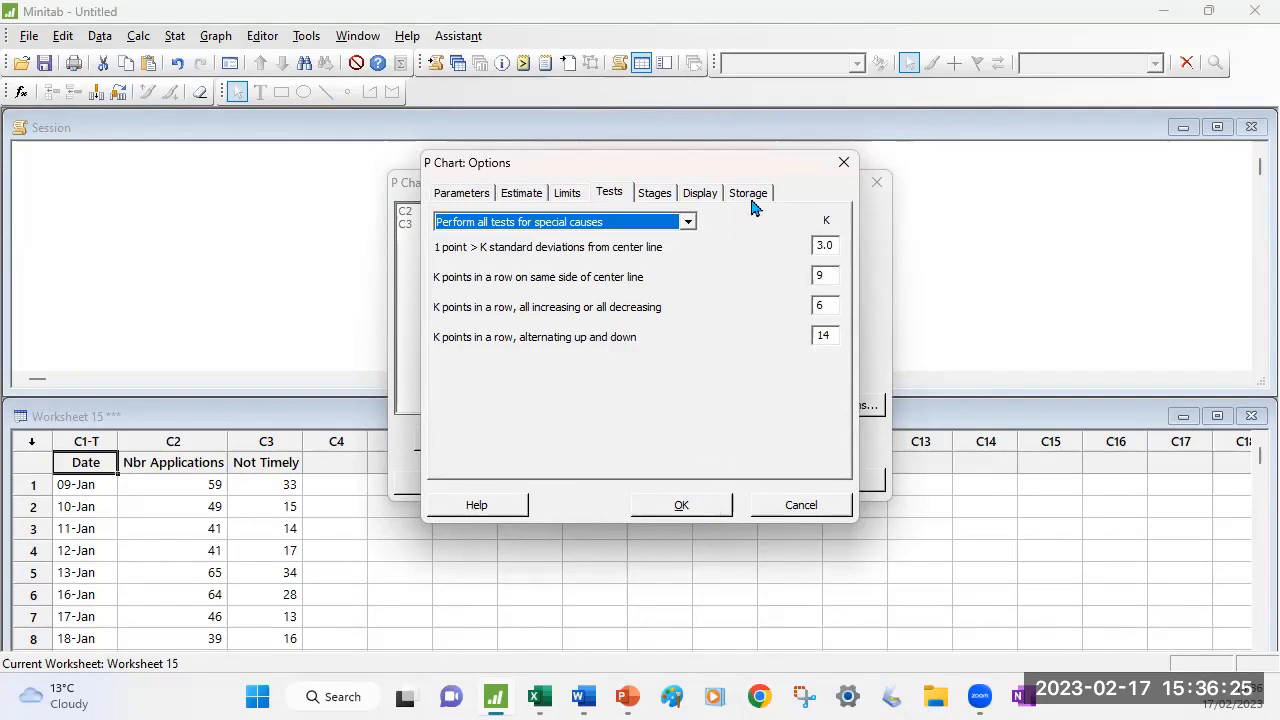
{"action": "left_click", "coordinate": [706, 512]}
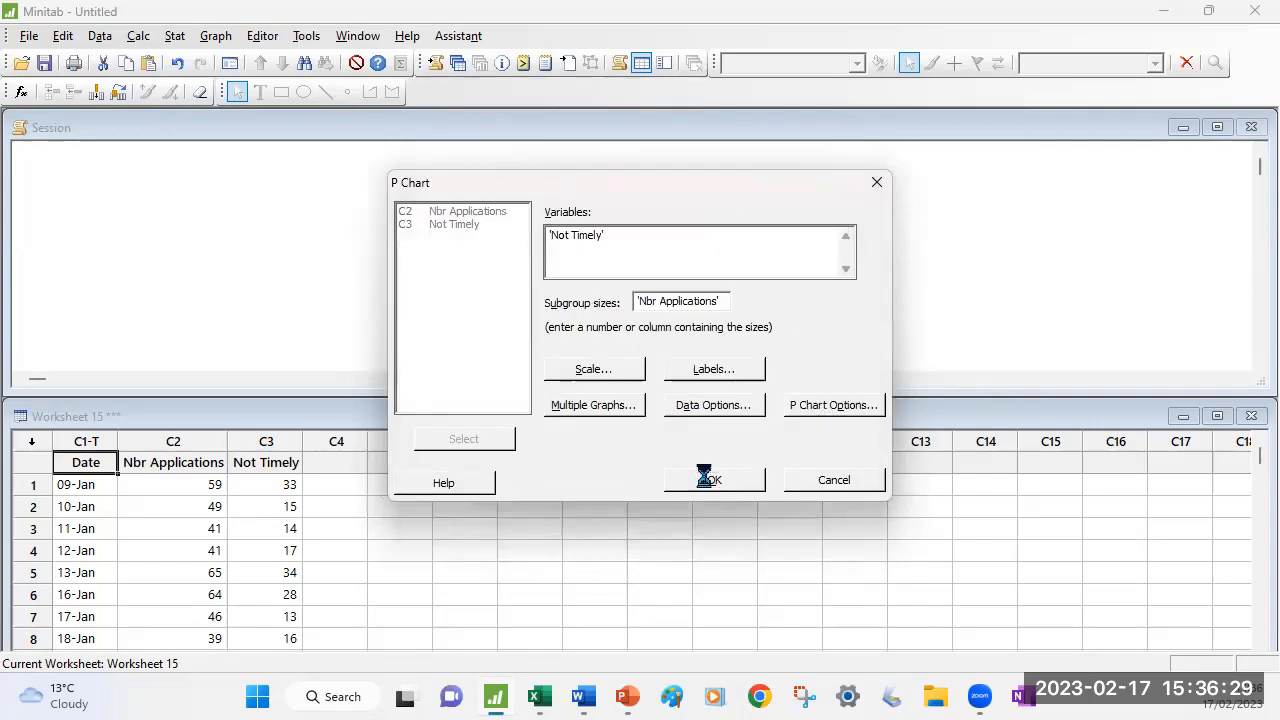
Generate the P chart of Not Timely and maximize its window to inspect the plotted points.
{"action": "left_click", "coordinate": [706, 478]}
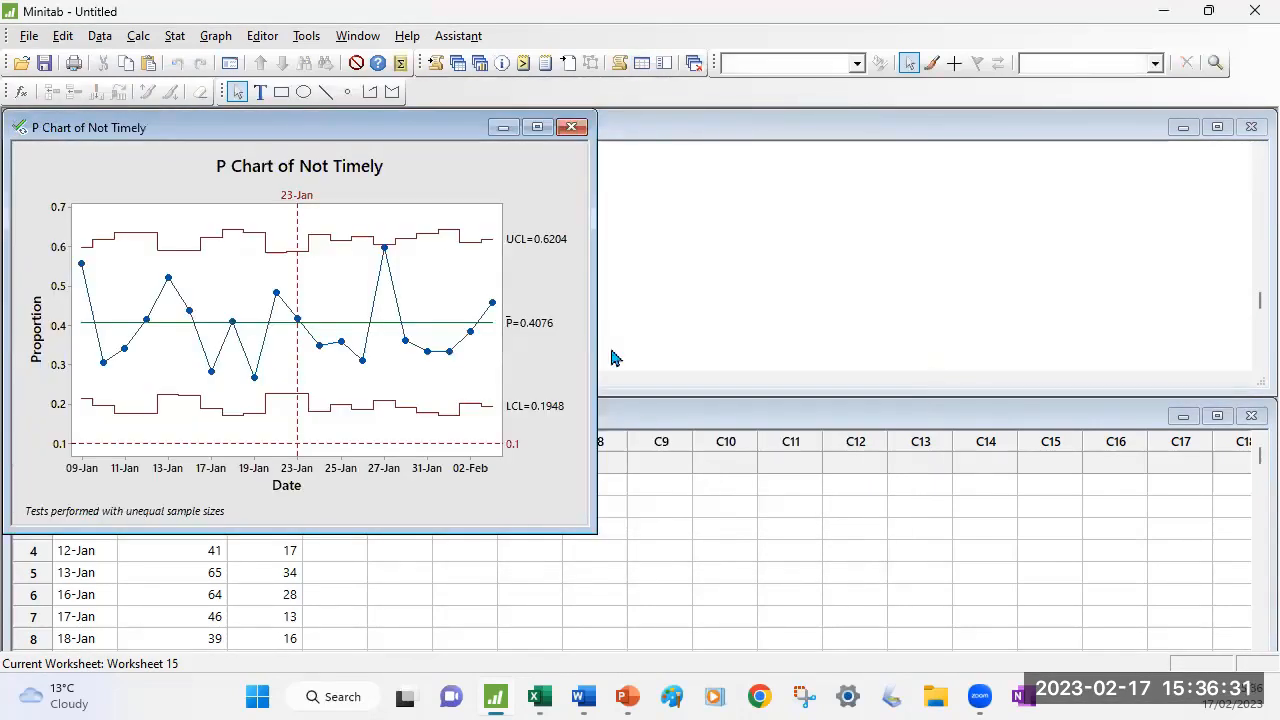
{"action": "left_click", "coordinate": [537, 128]}
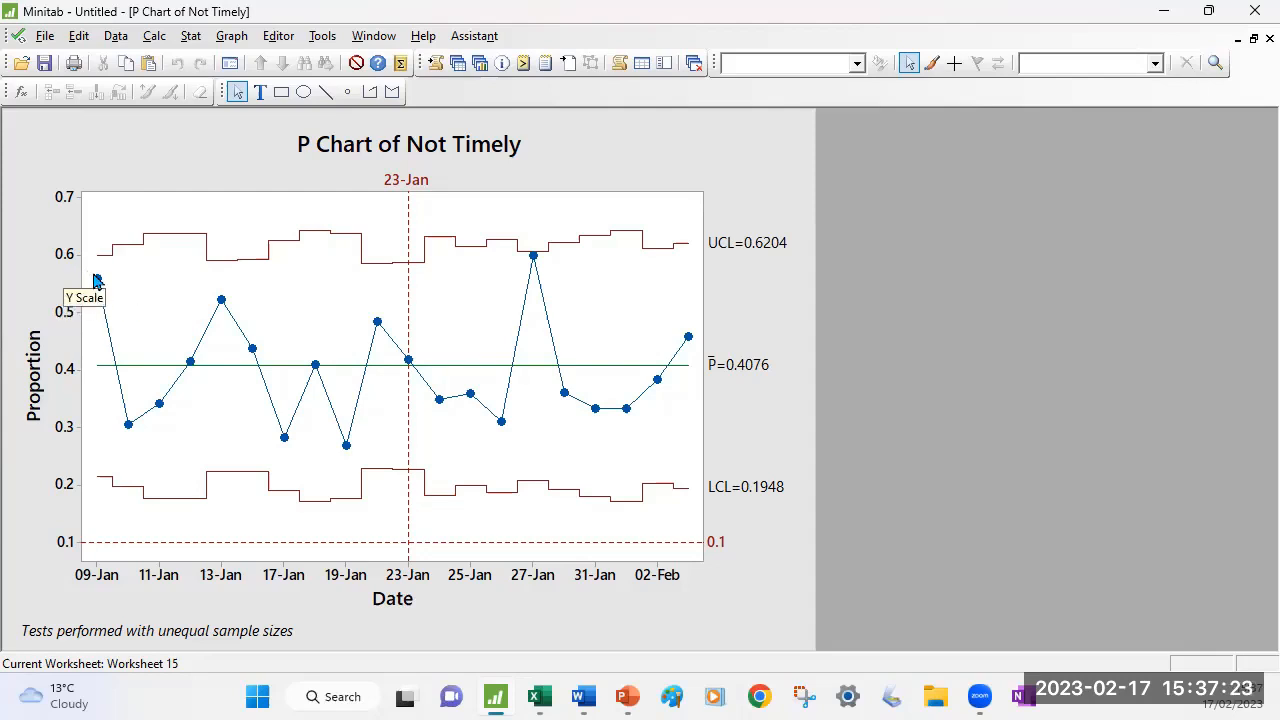
{"action": "mouse_move", "coordinate": [101, 285]}
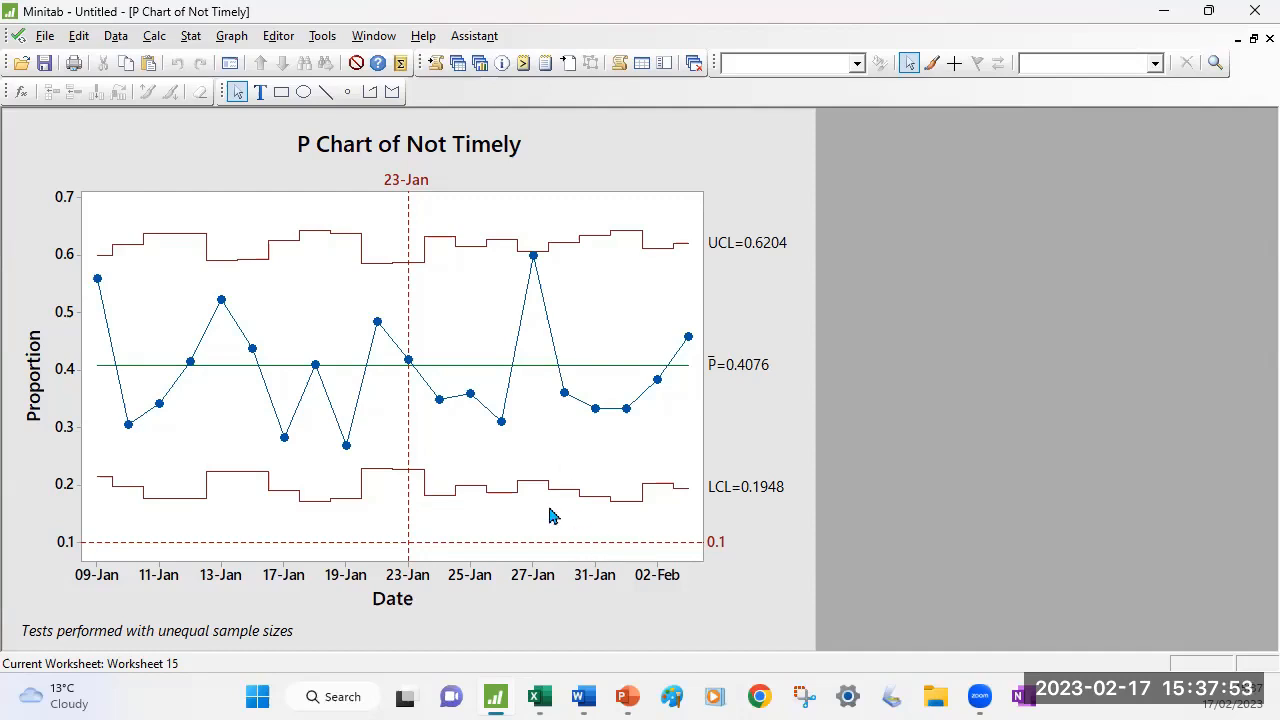
Clear both the Y value and time scale reference lines in the P chart's scale settings and regenerate the chart.
{"action": "key", "text": "ctrl+e"}
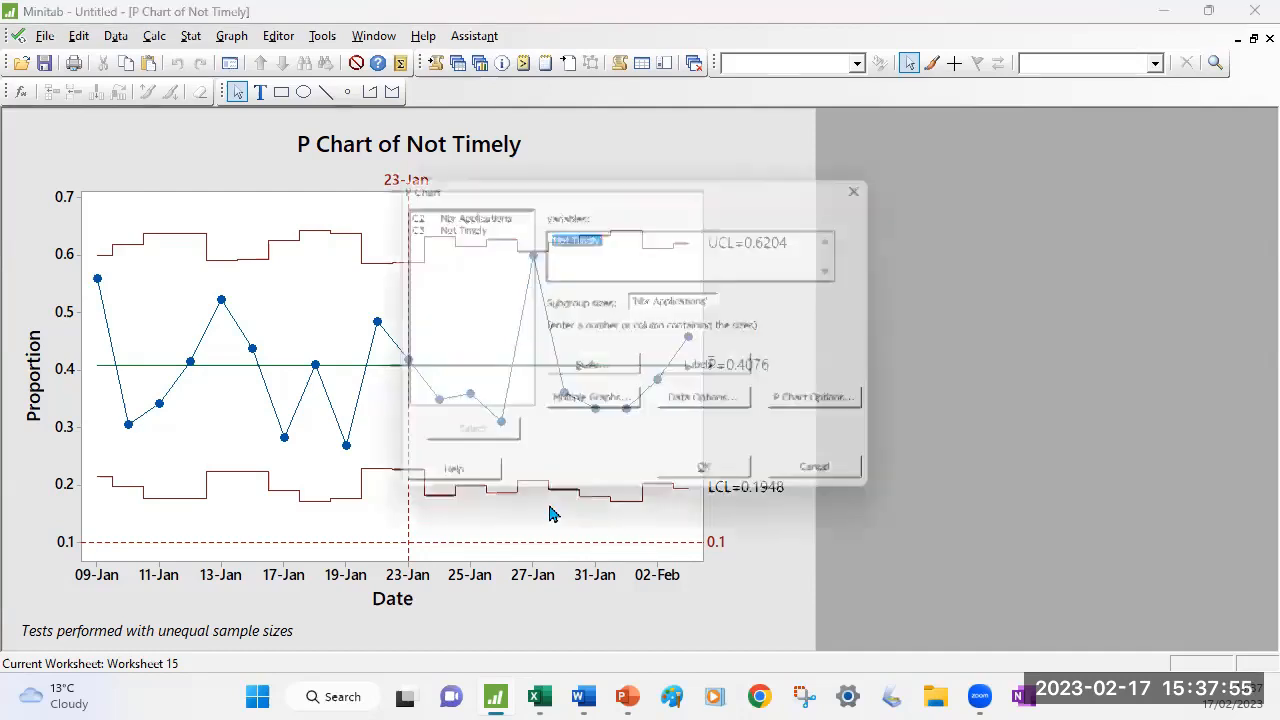
{"action": "left_click", "coordinate": [620, 370]}
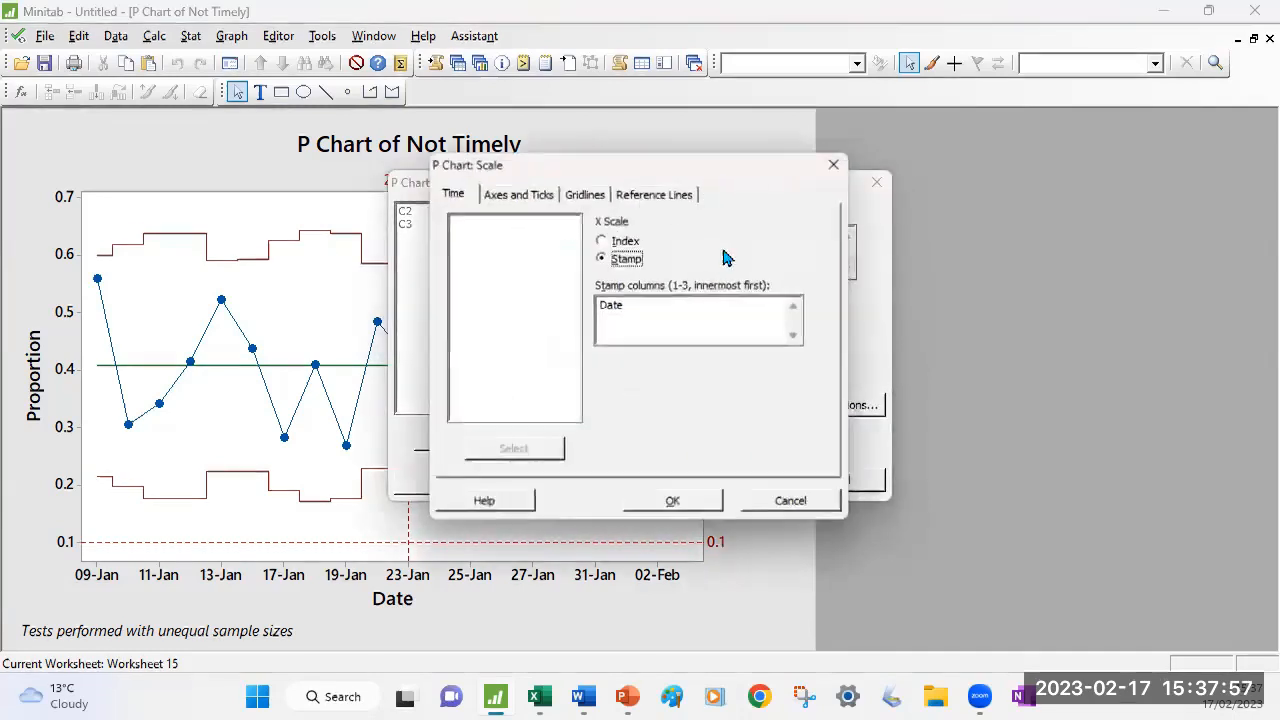
{"action": "left_click", "coordinate": [680, 194]}
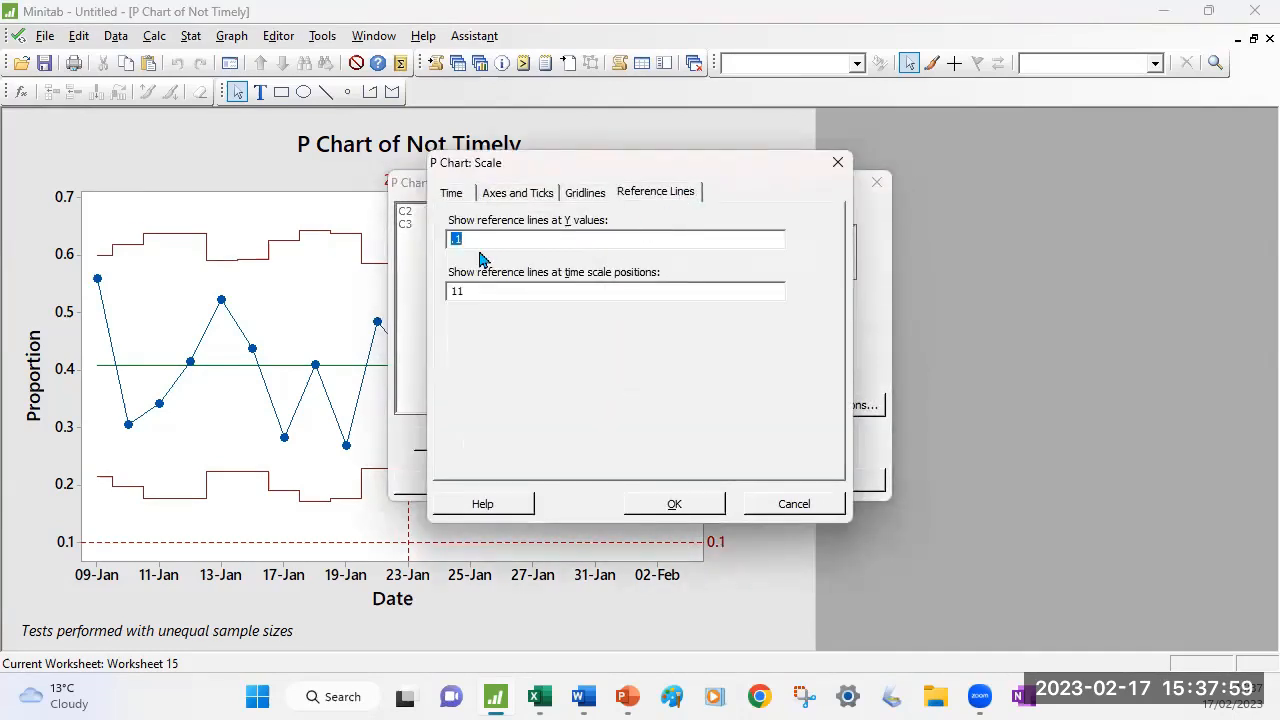
{"action": "key", "text": "Tab"}
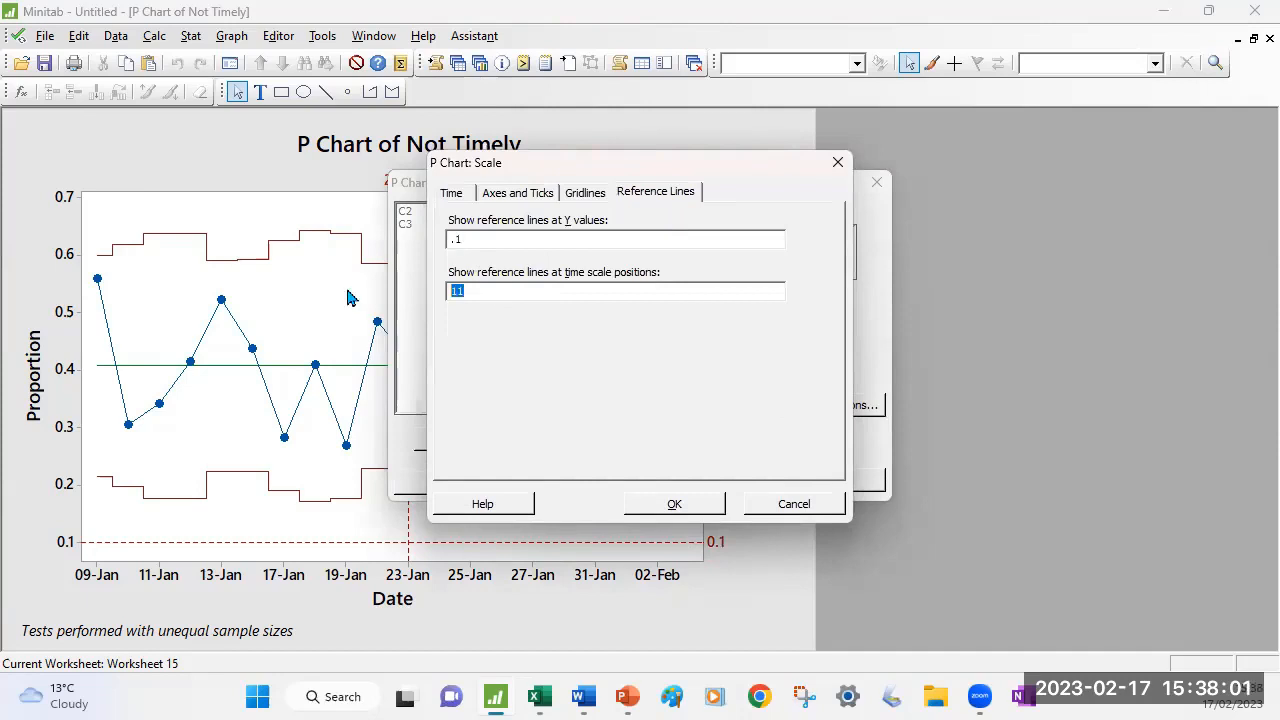
{"action": "key", "text": "Delete"}
{"action": "key", "text": "shift+Tab"}
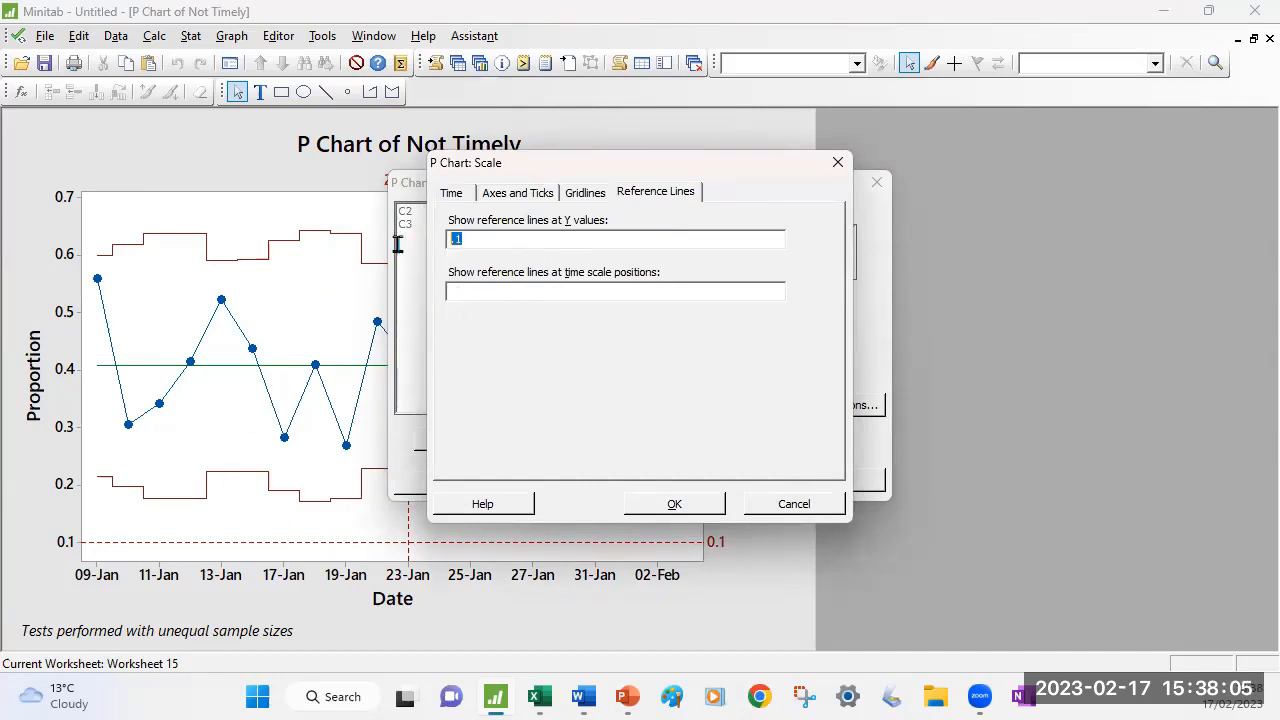
{"action": "key", "text": "Delete"}
{"action": "left_click", "coordinate": [686, 505]}
{"action": "left_click", "coordinate": [706, 481]}
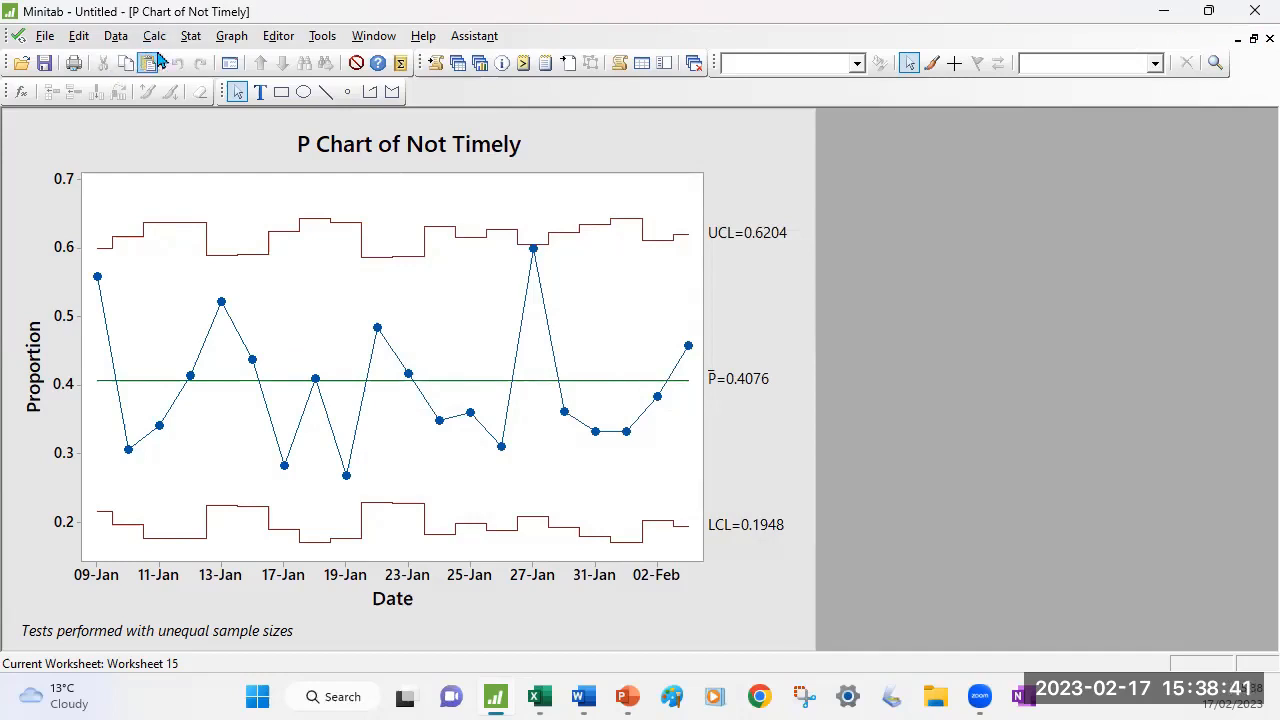
Start an I-MR control chart for individuals with Not Timely as the variable.
{"action": "left_click", "coordinate": [190, 42]}
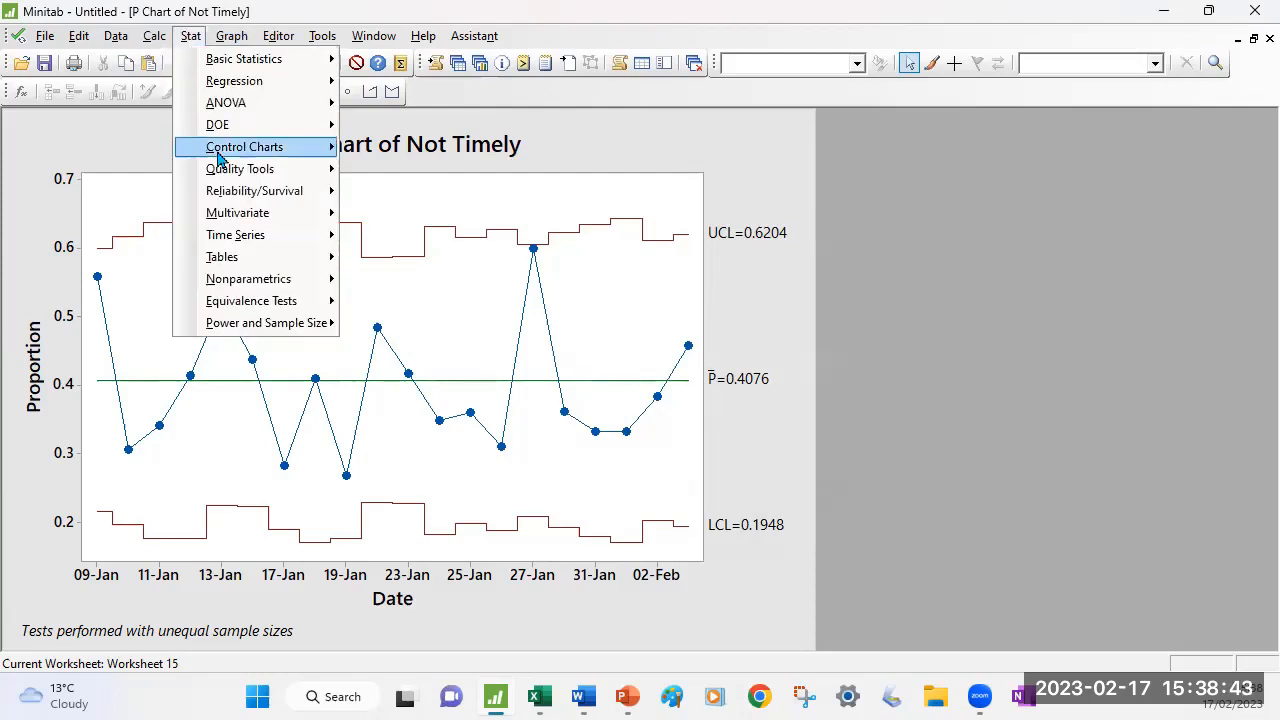
{"action": "mouse_move", "coordinate": [225, 150]}
{"action": "mouse_move", "coordinate": [488, 205]}
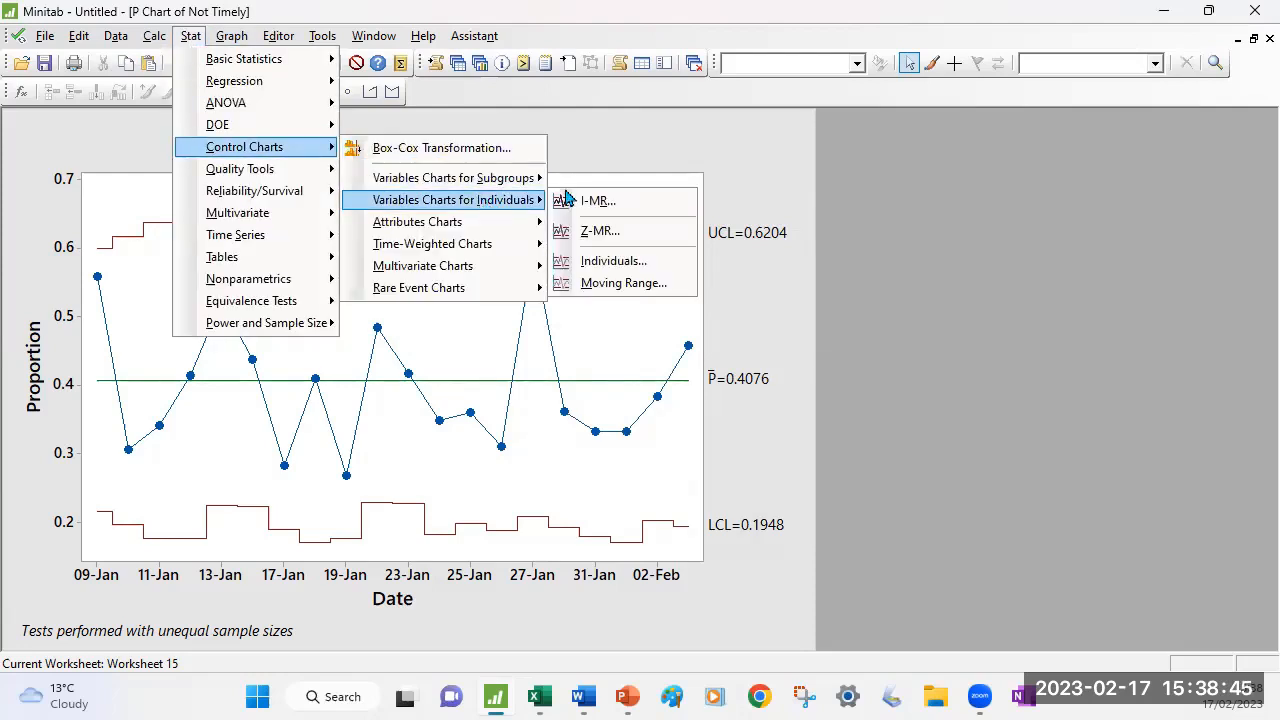
{"action": "left_click", "coordinate": [598, 203]}
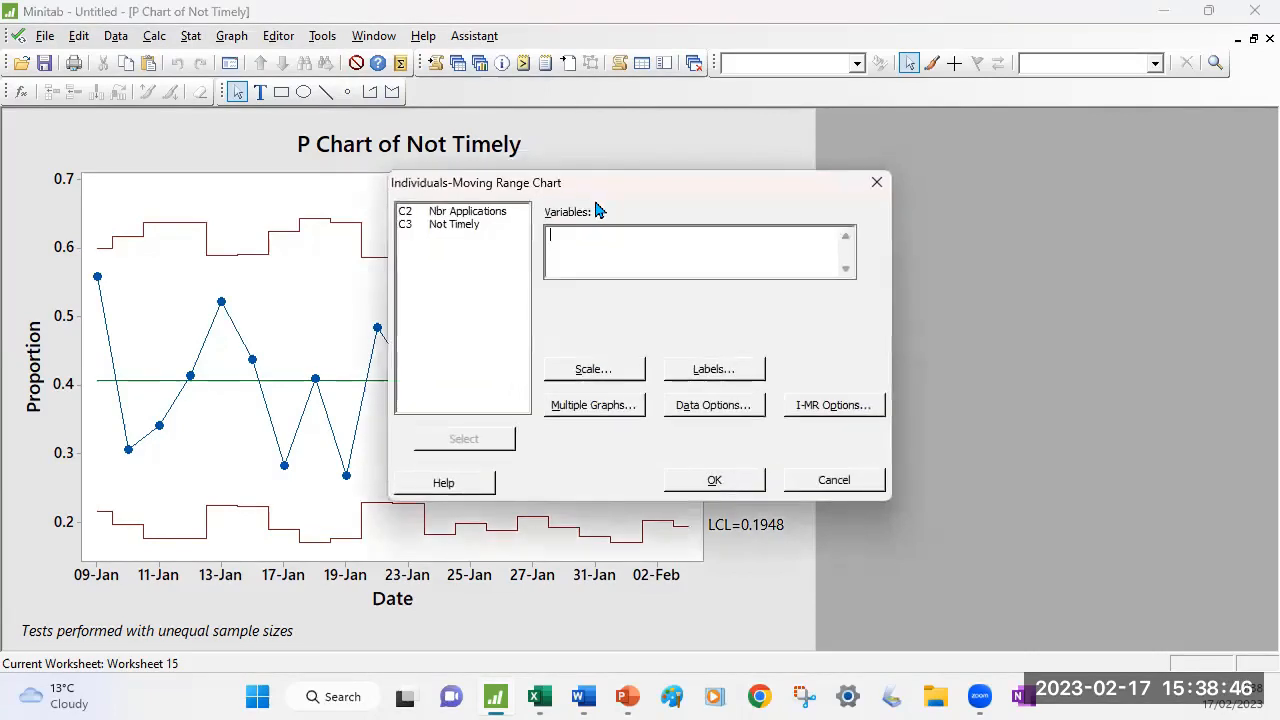
{"action": "double_click", "coordinate": [453, 226]}
Set the I-MR chart's X scale to Stamp, using the Date column as the stamp column.
{"action": "left_click", "coordinate": [584, 375]}
{"action": "left_click", "coordinate": [603, 258]}
{"action": "left_click", "coordinate": [623, 303]}
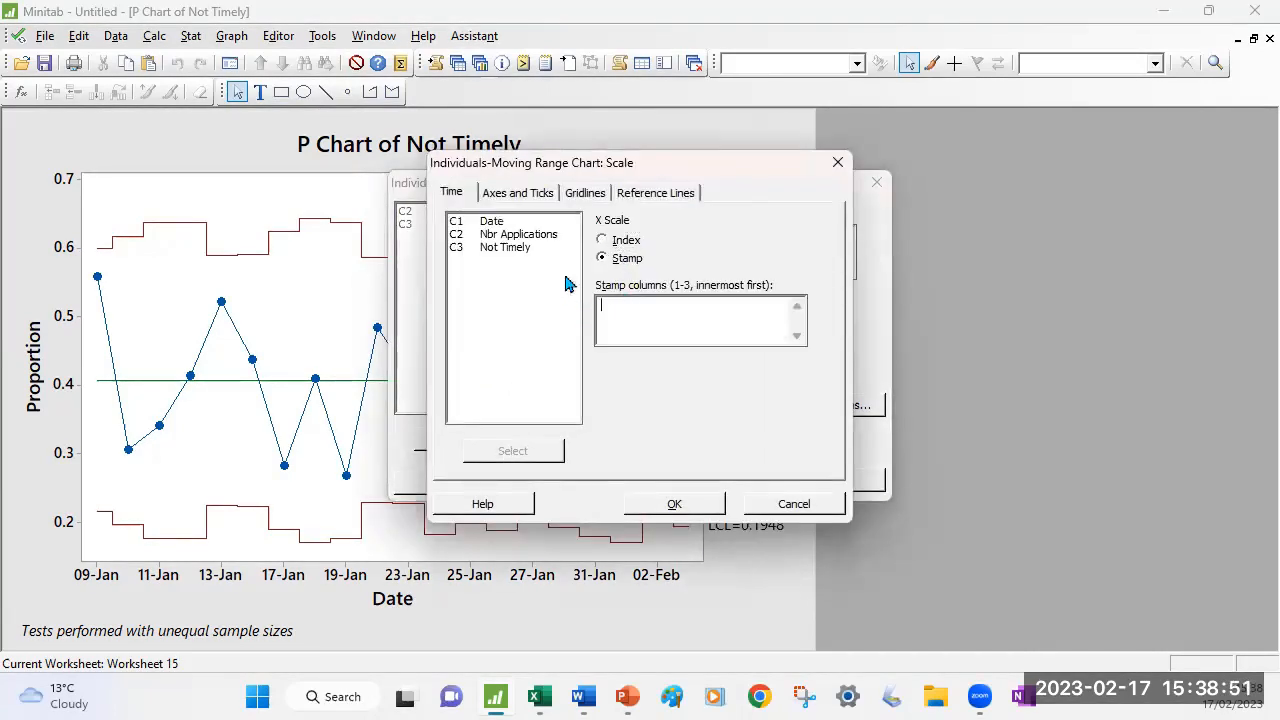
{"action": "left_click", "coordinate": [503, 229]}
{"action": "left_click", "coordinate": [674, 504]}
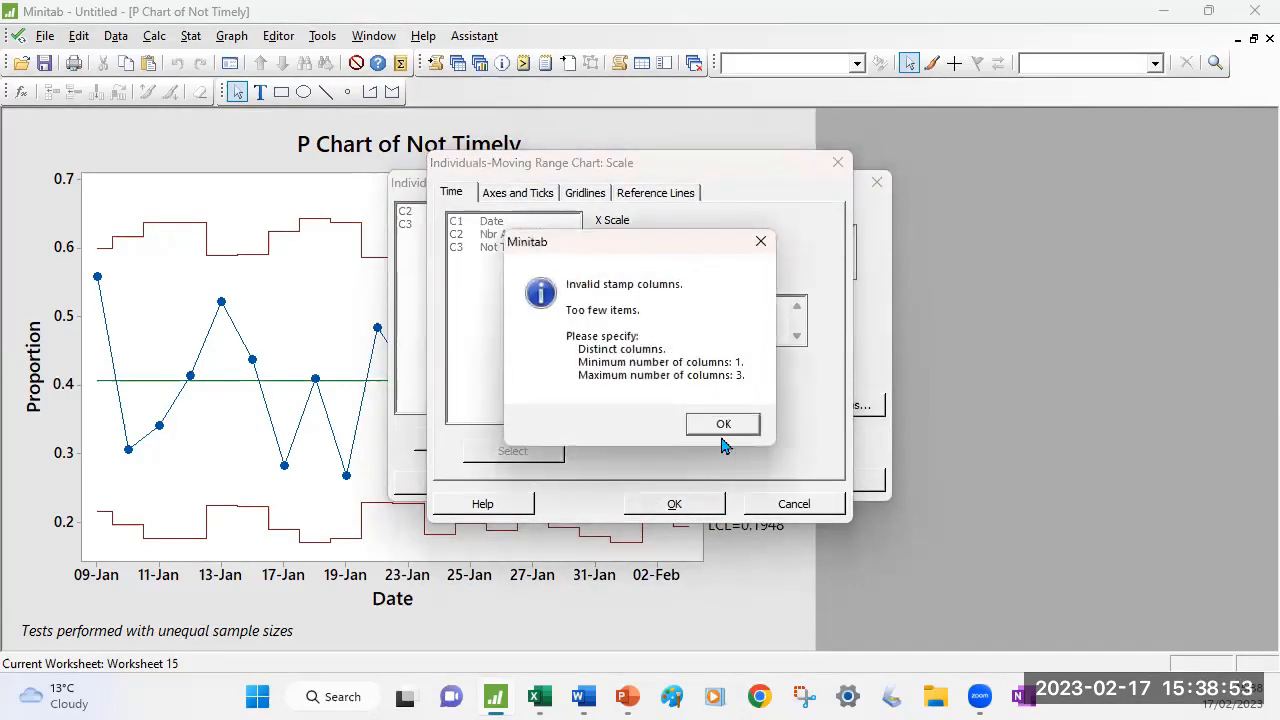
{"action": "left_click", "coordinate": [723, 425]}
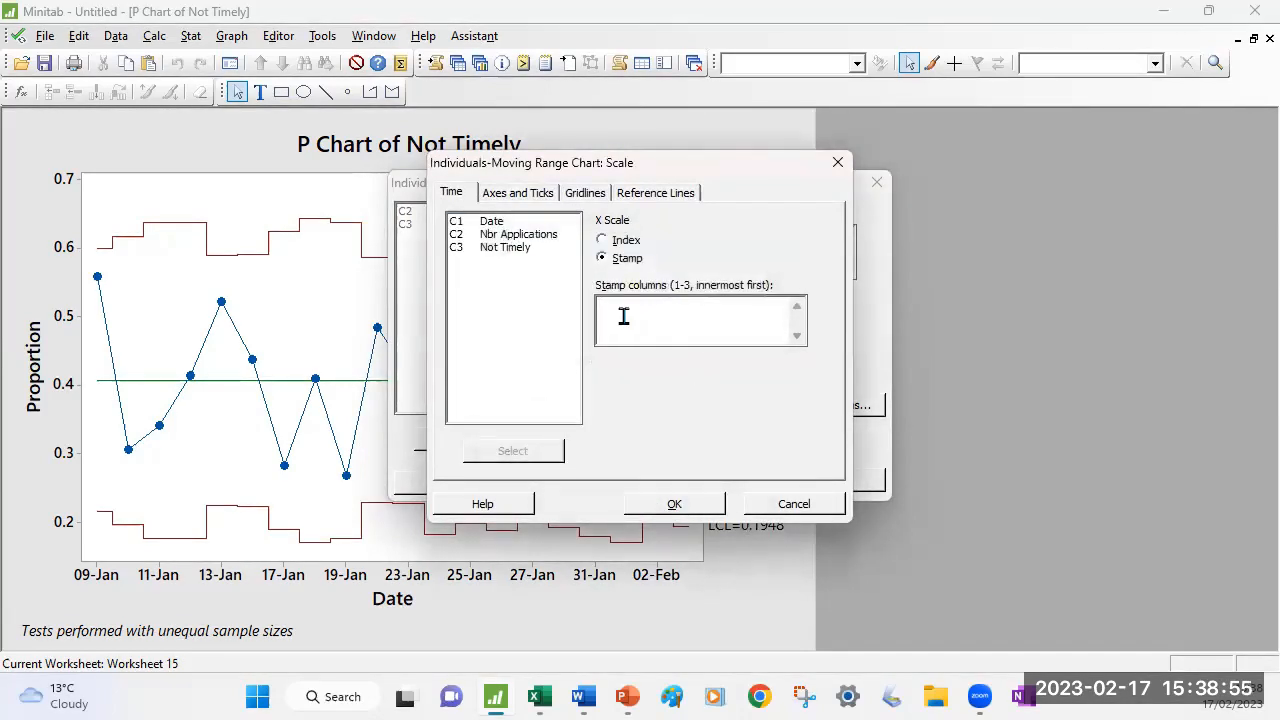
{"action": "double_click", "coordinate": [491, 221]}
{"action": "left_click", "coordinate": [676, 505]}
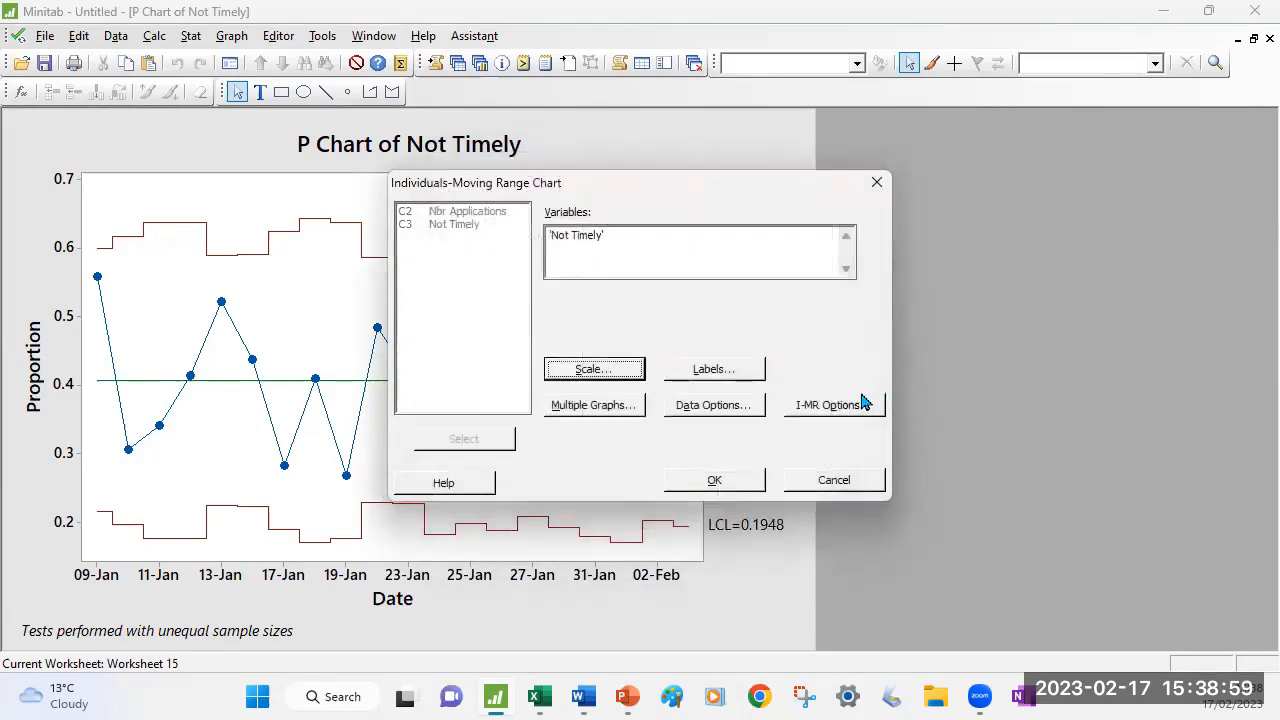
Set the I-MR options to perform all tests for special causes and generate the chart of Not Timely.
{"action": "left_click", "coordinate": [862, 404]}
{"action": "left_click", "coordinate": [630, 163]}
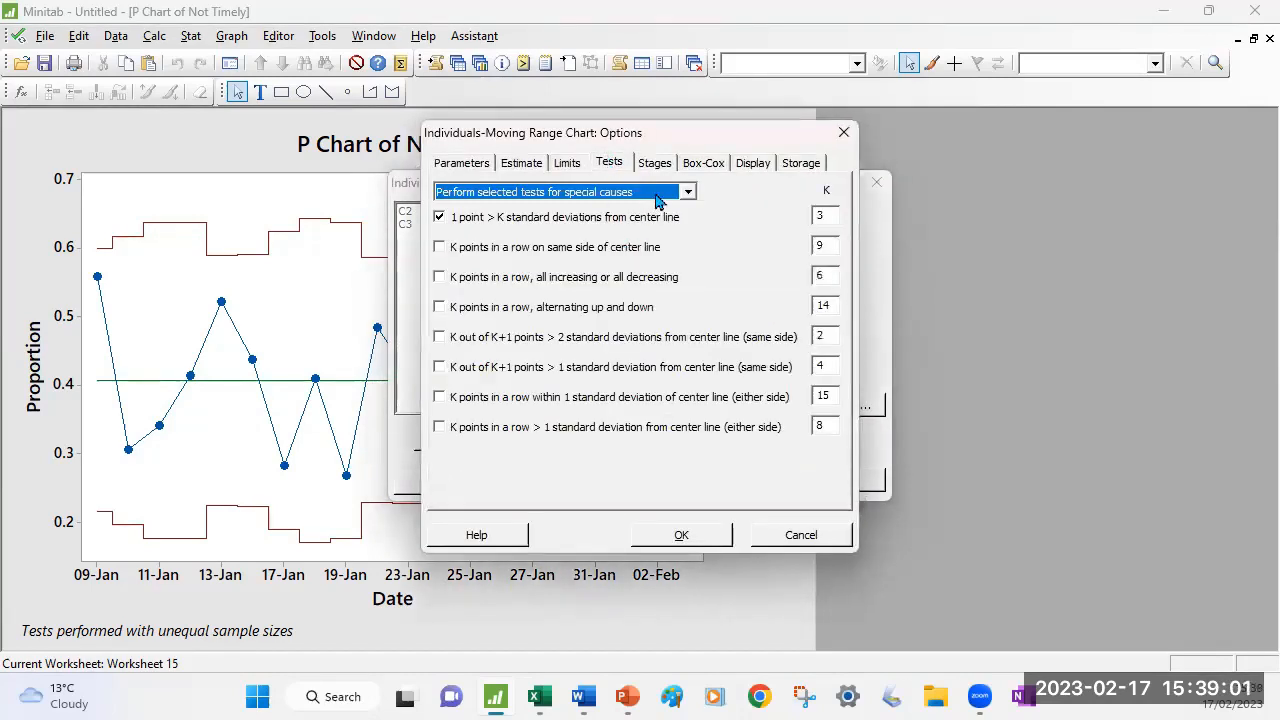
{"action": "left_click", "coordinate": [676, 194]}
{"action": "left_click", "coordinate": [640, 213]}
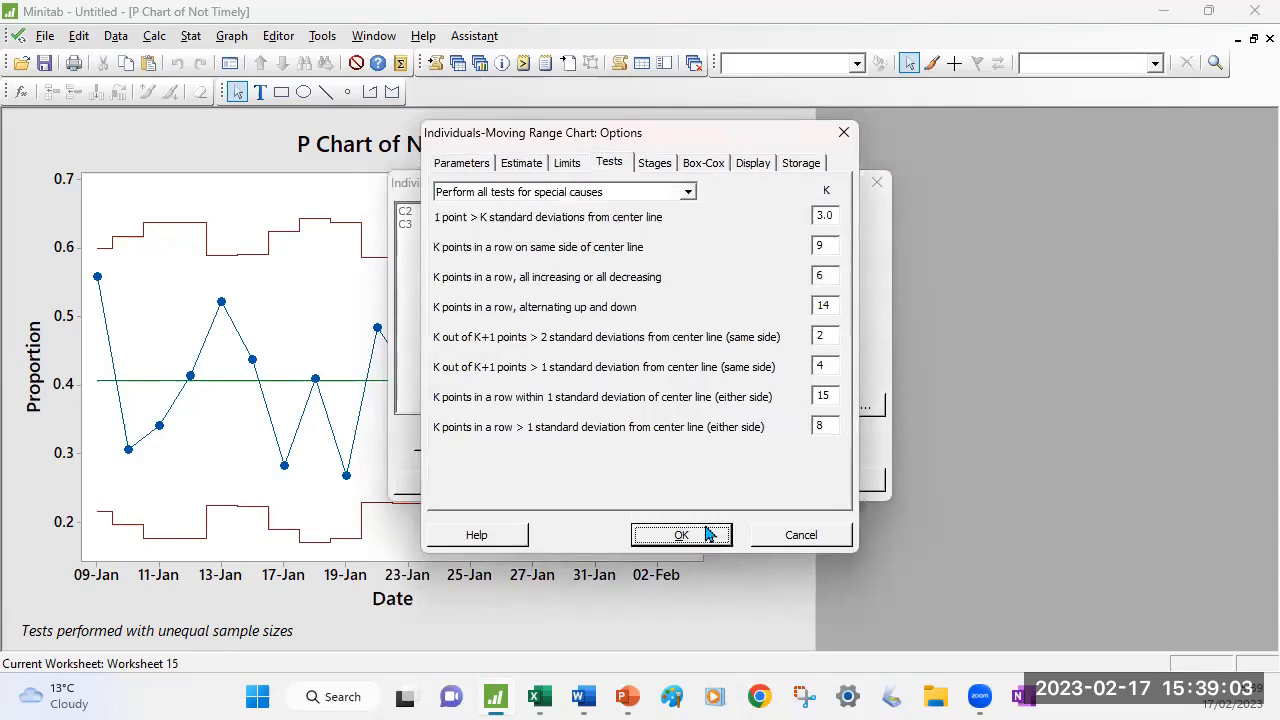
{"action": "left_click", "coordinate": [706, 533]}
{"action": "left_click", "coordinate": [715, 480]}
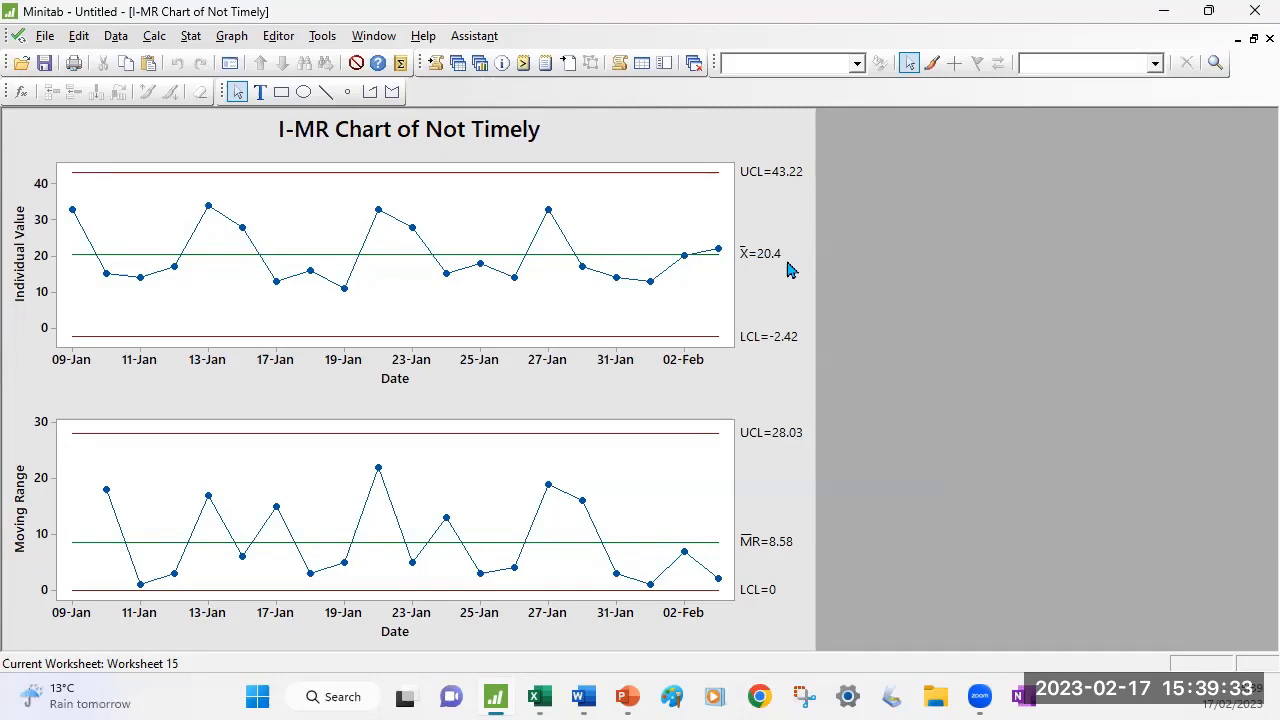
Restore the maximized I-MR chart window and bring the P Chart of Not Timely to the front.
{"action": "left_click", "coordinate": [1253, 39]}
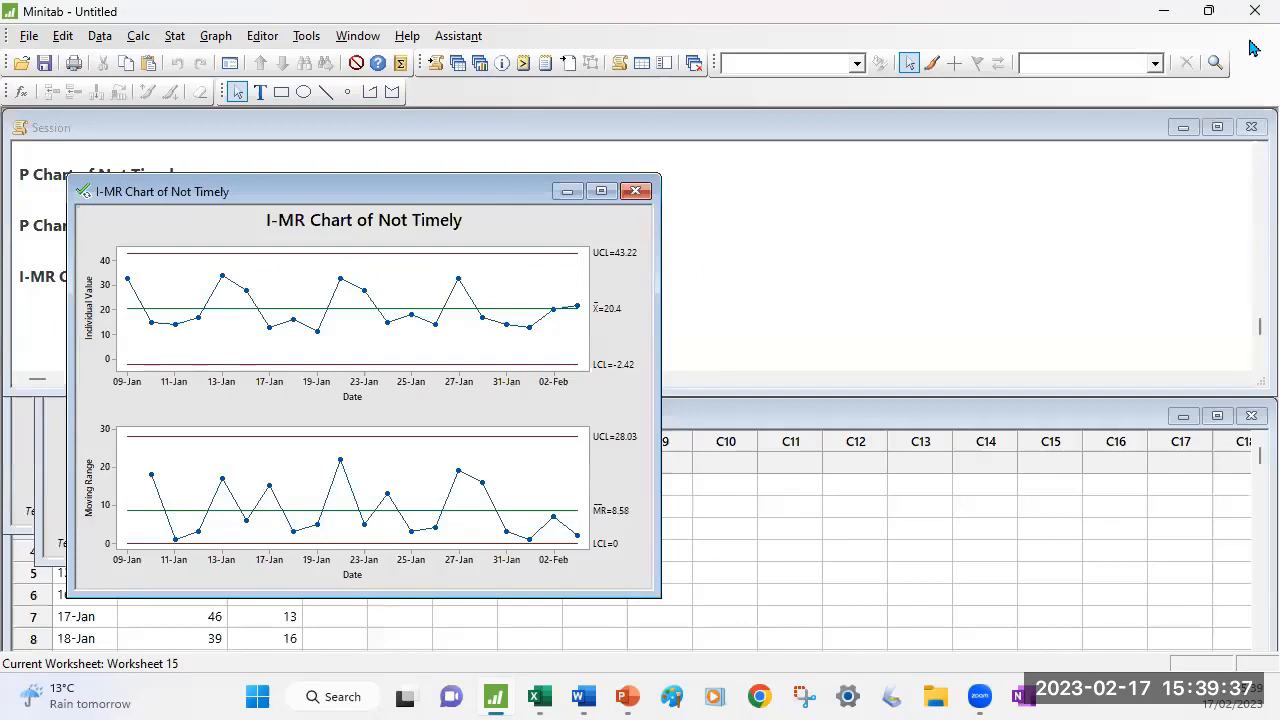
{"action": "left_click", "coordinate": [45, 530]}
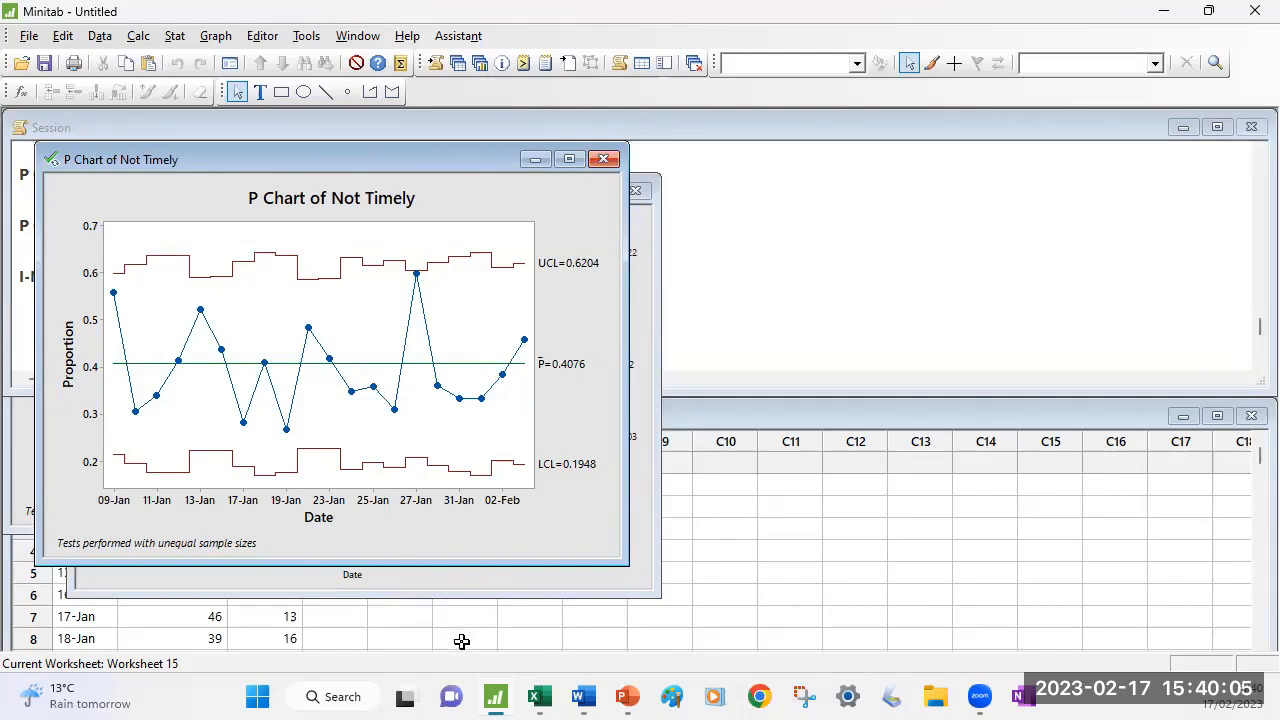
Switch to Excel and copy the % Defective column, including its header, from the P chart sheet.
{"action": "left_click", "coordinate": [537, 697]}
{"action": "left_click", "coordinate": [440, 470]}
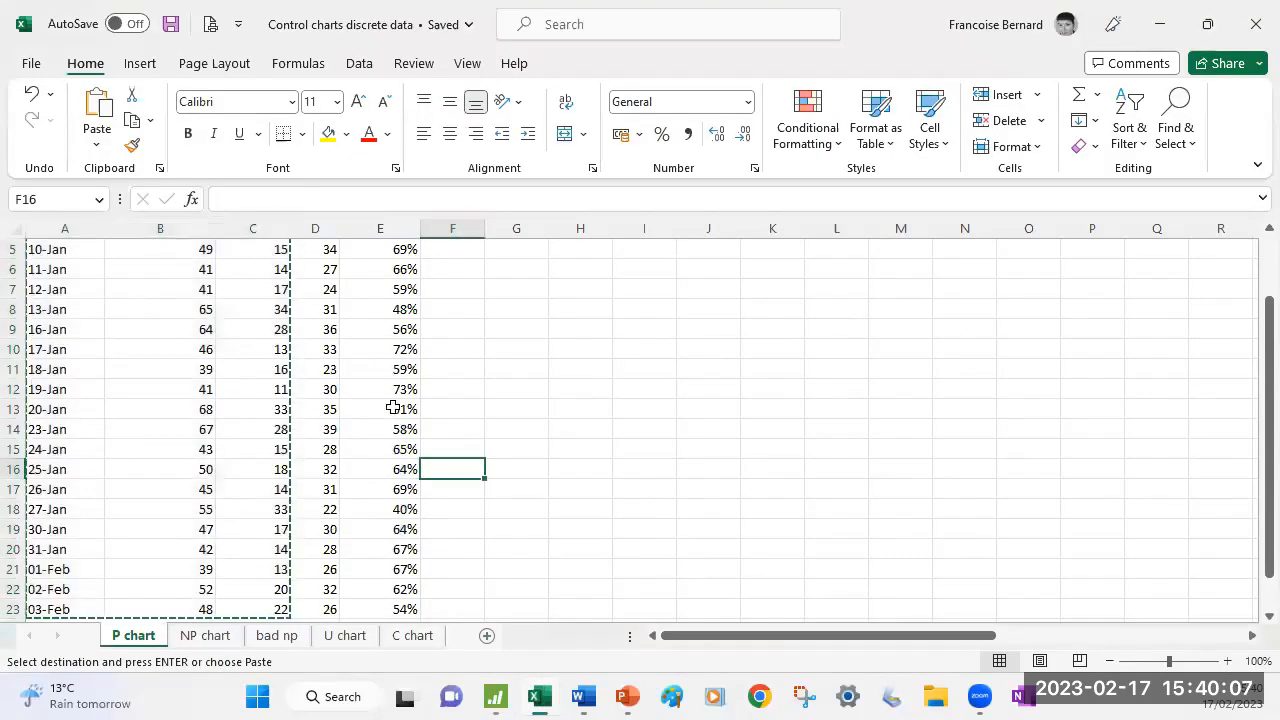
{"action": "scroll", "coordinate": [400, 420], "scroll_direction": "up", "scroll_amount": 2}
{"action": "left_click", "coordinate": [400, 288]}
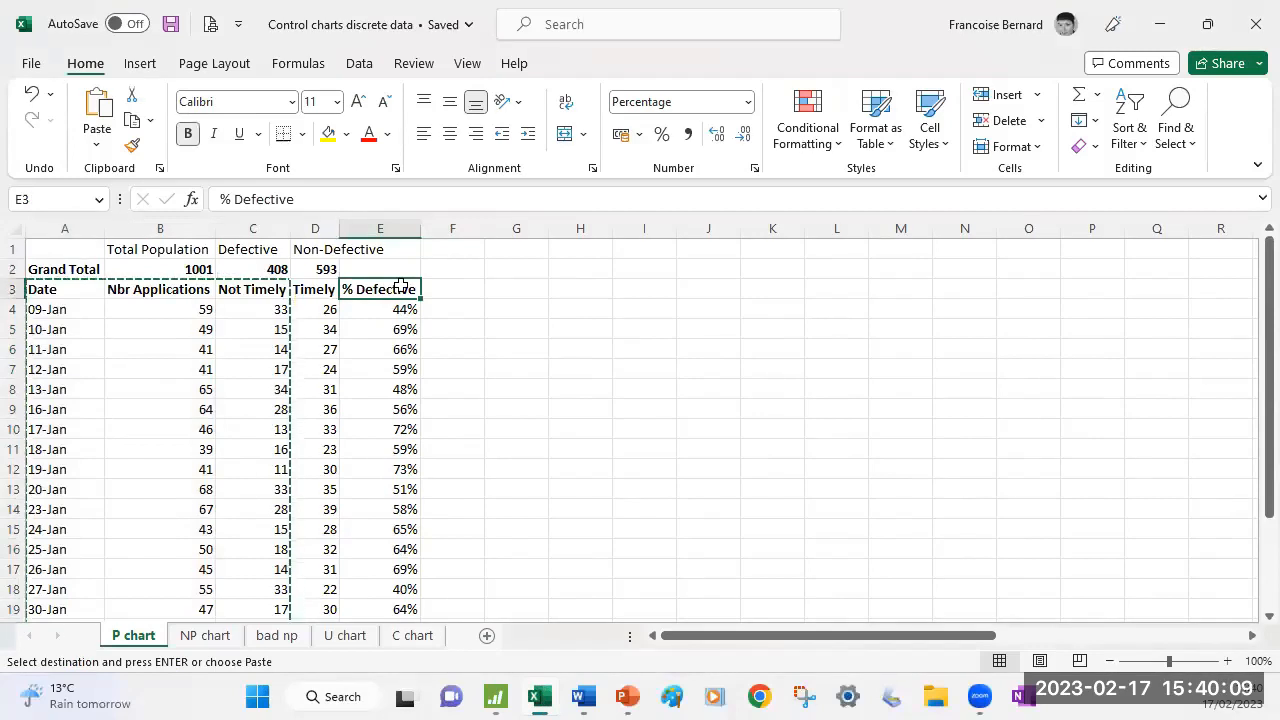
{"action": "key", "text": "ctrl+shift+Down"}
{"action": "key", "text": "ctrl+c"}
Switch back to Minitab and paste the % Defective data with its header into column C4 of the worksheet.
{"action": "key", "text": "alt+Tab"}
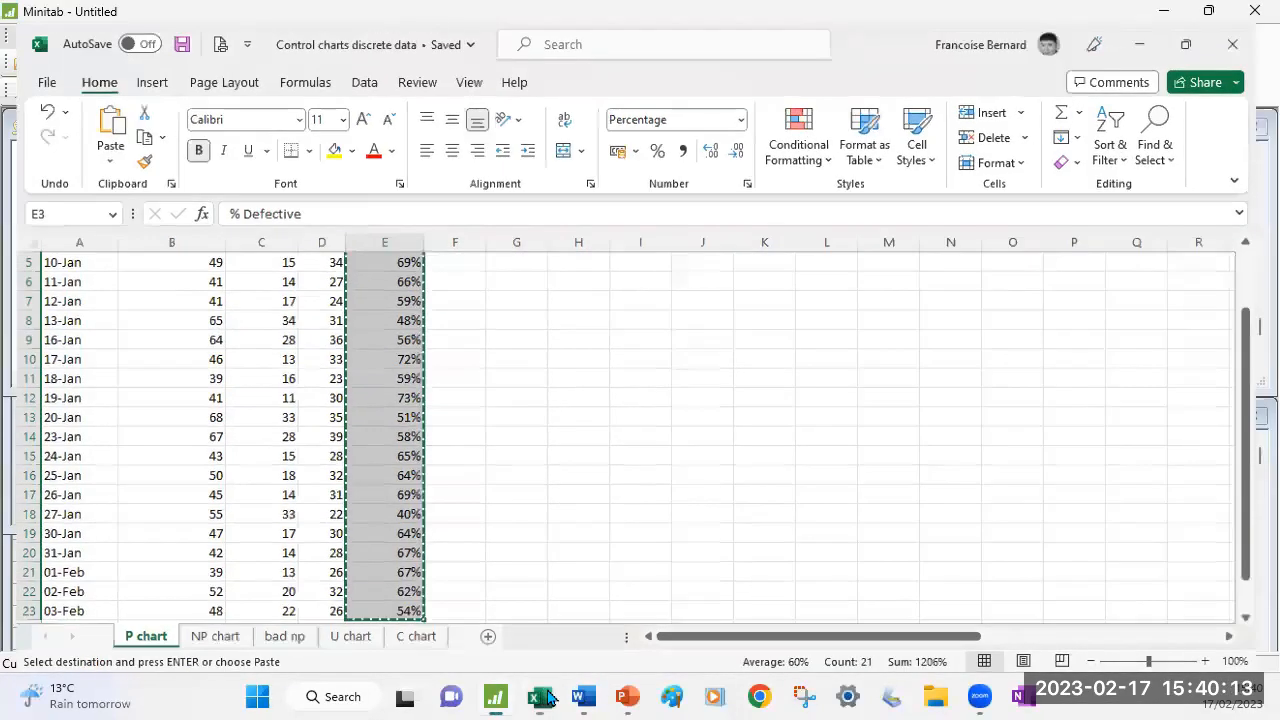
{"action": "left_click", "coordinate": [337, 470]}
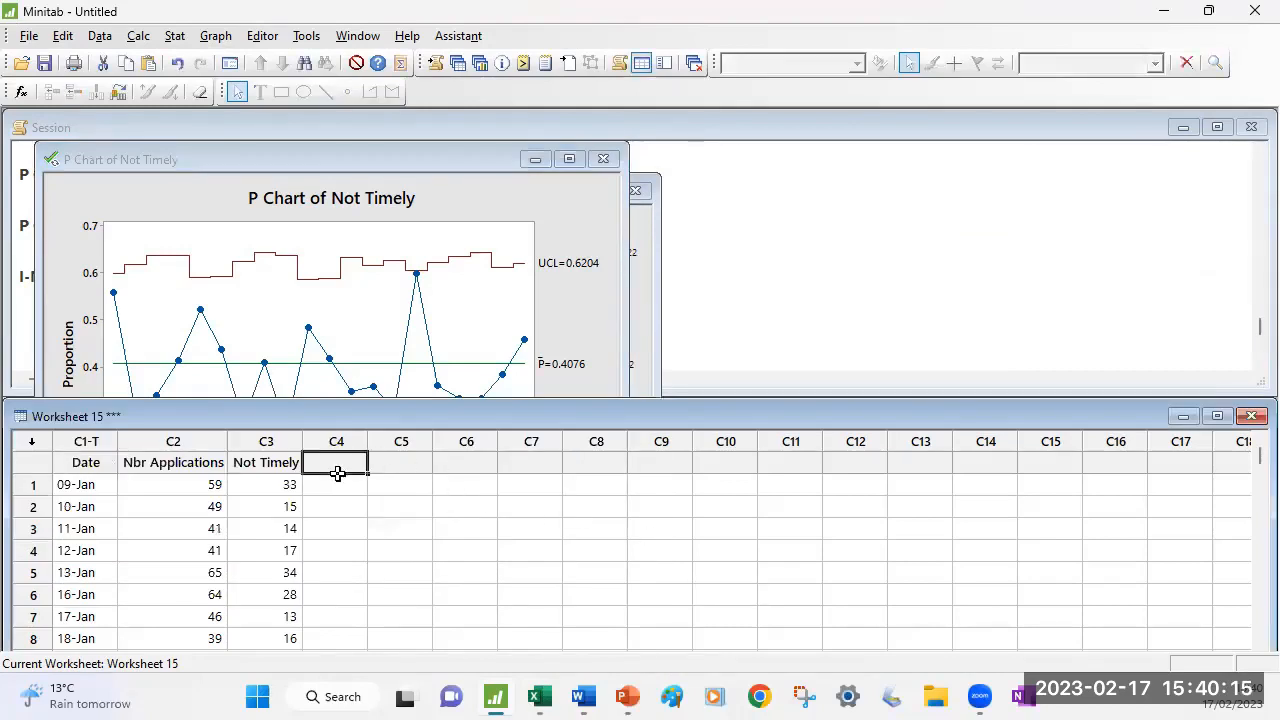
{"action": "key", "text": "ctrl+v"}
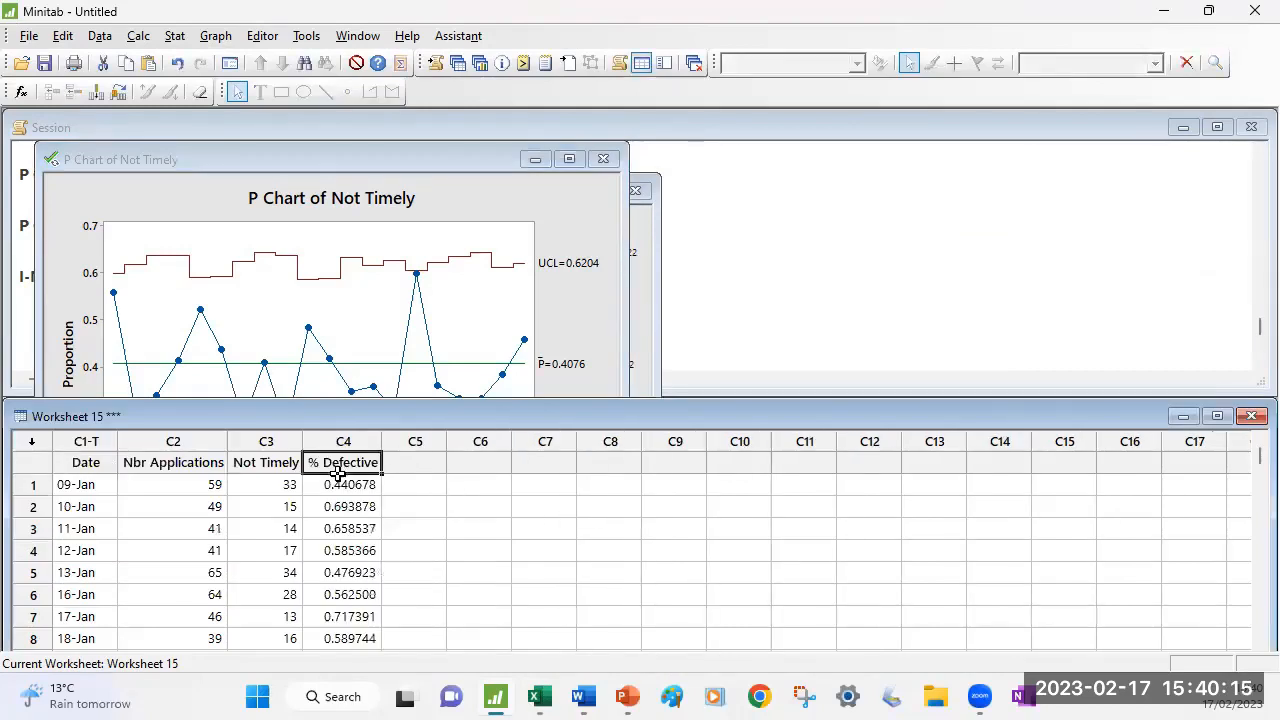
Generate an I-MR chart for individuals using % Defective as the variable, keeping the existing scale and test settings.
{"action": "left_click", "coordinate": [180, 40]}
{"action": "mouse_move", "coordinate": [228, 147]}
{"action": "mouse_move", "coordinate": [421, 205]}
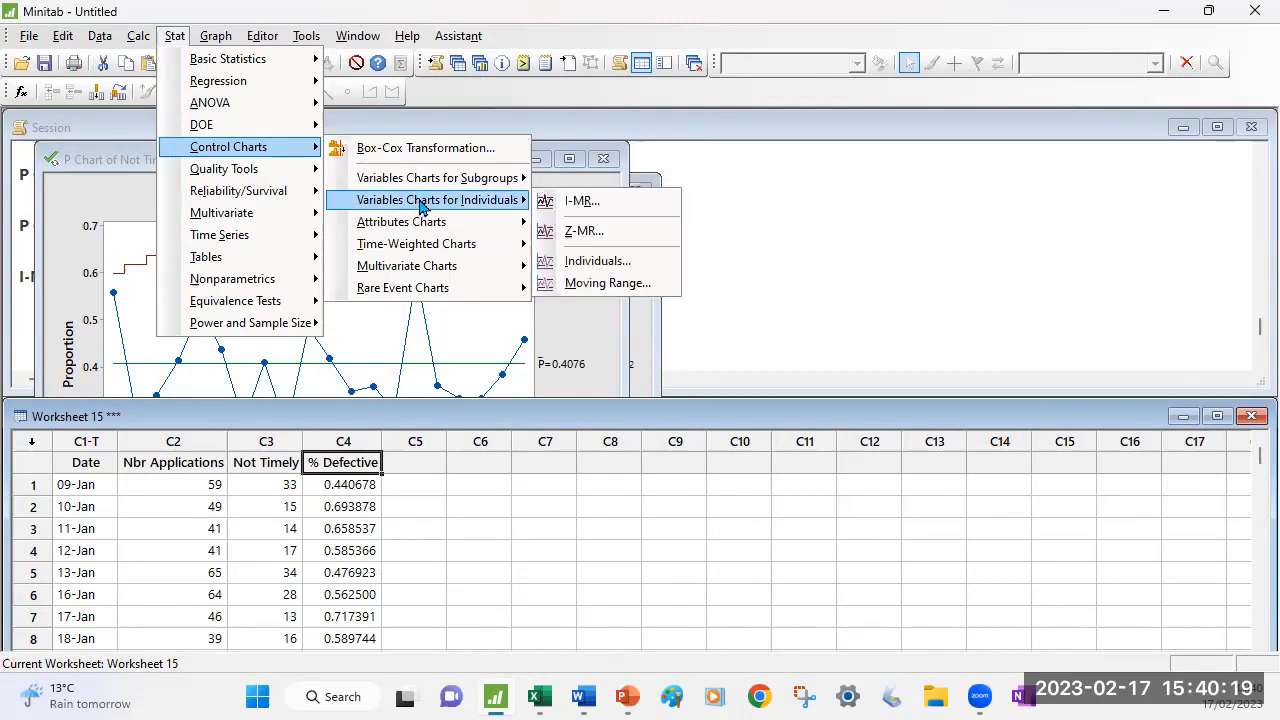
{"action": "left_click", "coordinate": [660, 202]}
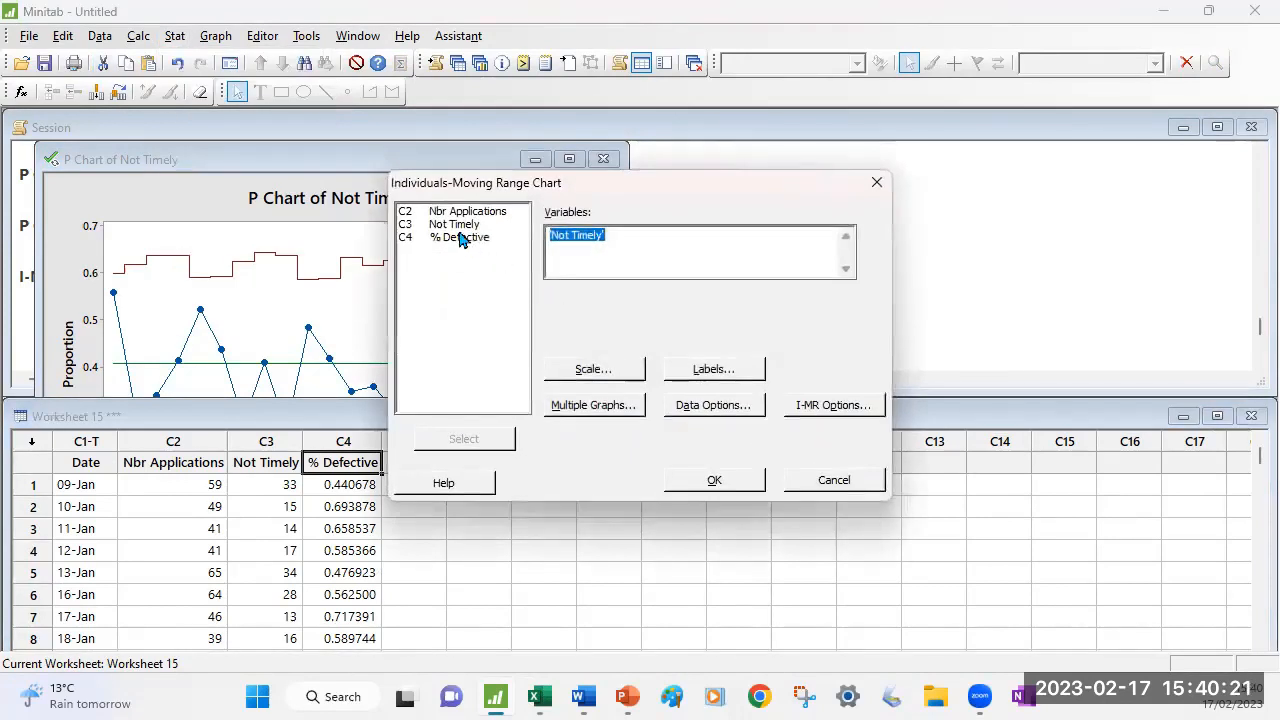
{"action": "double_click", "coordinate": [462, 238]}
{"action": "left_click", "coordinate": [727, 480]}
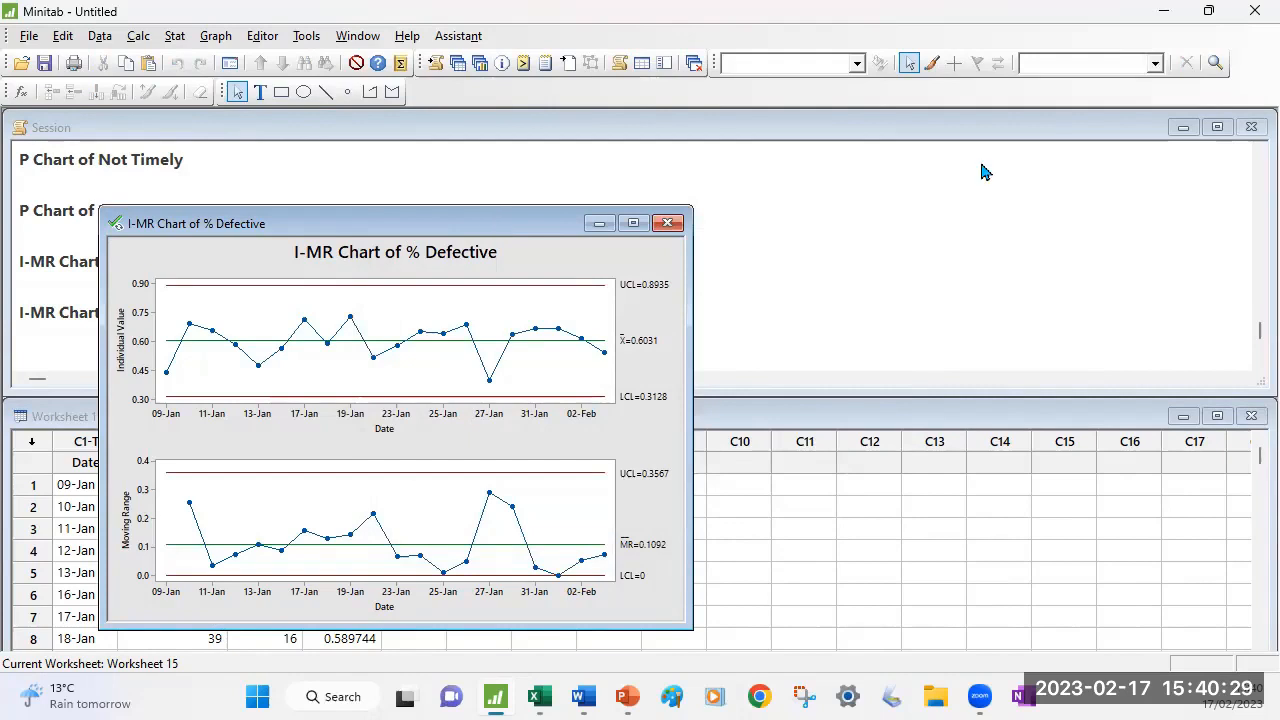
Arrange the I-MR Chart of % Defective beside the P Chart of Not Timely to compare their control limits.
{"action": "left_click_drag", "start_coordinate": [487, 219], "coordinate": [981, 165]}
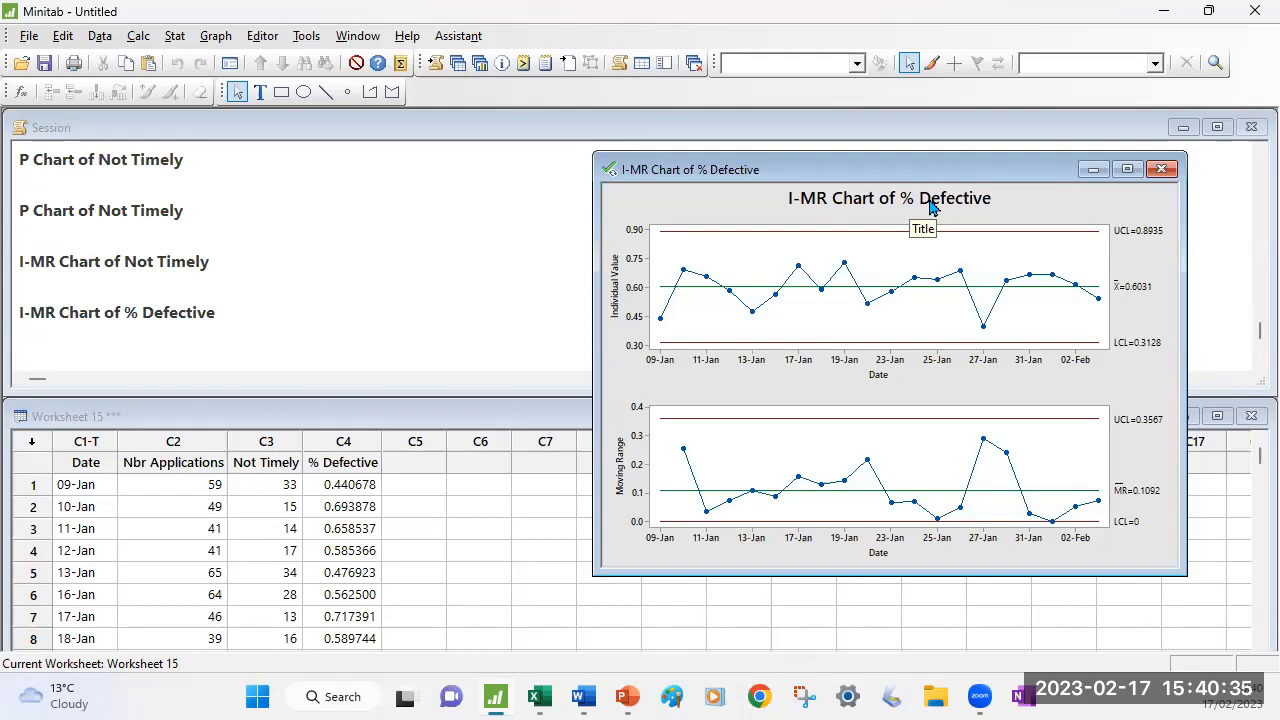
{"action": "left_click", "coordinate": [367, 40]}
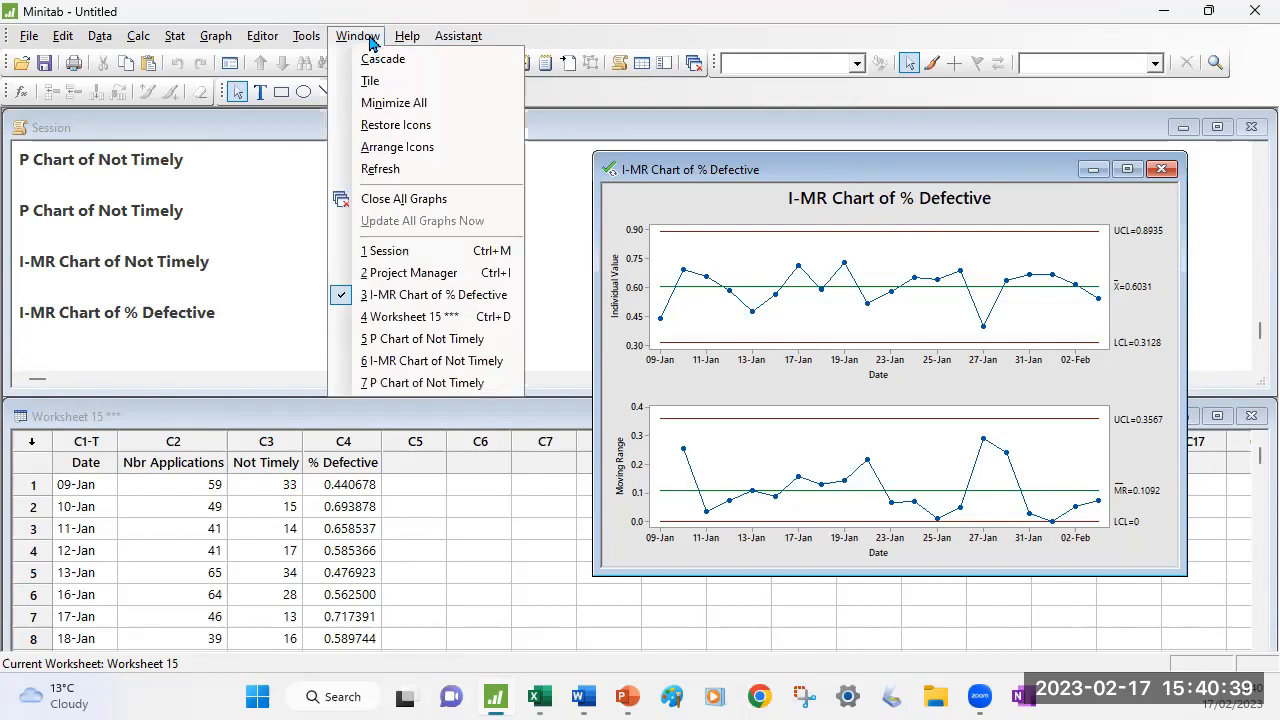
{"action": "left_click", "coordinate": [447, 340]}
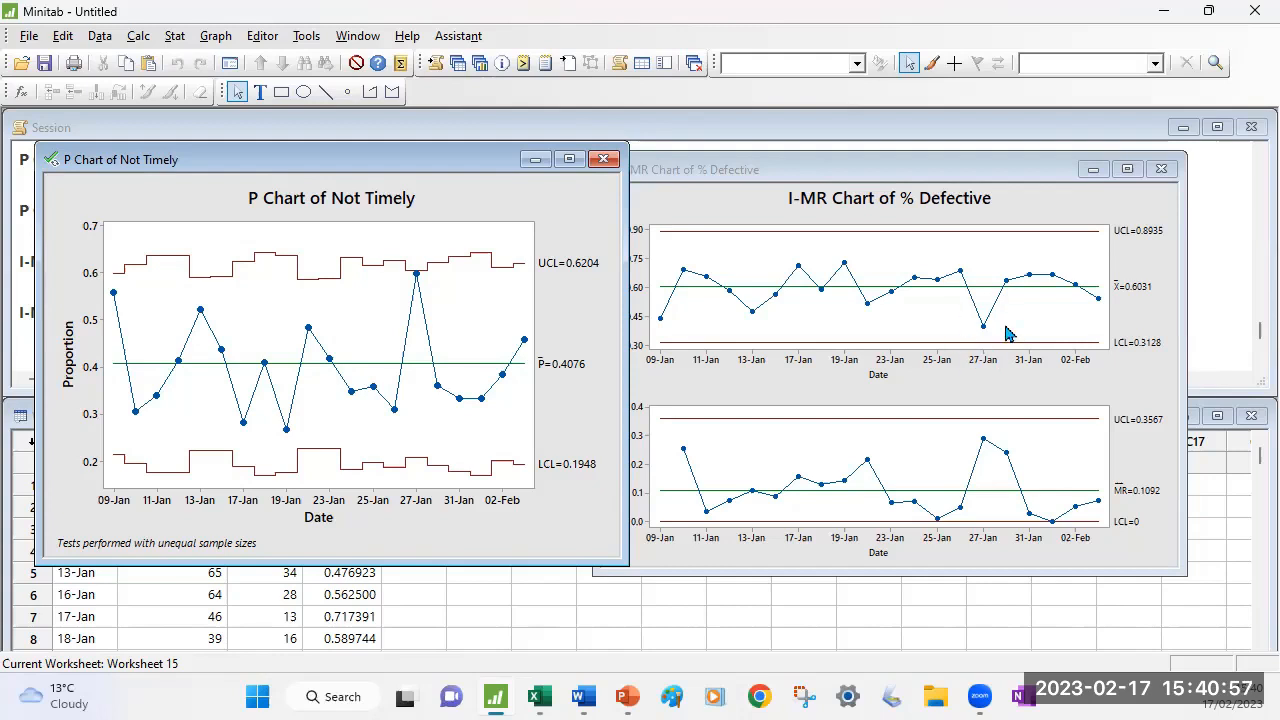
{"action": "left_click", "coordinate": [930, 169]}
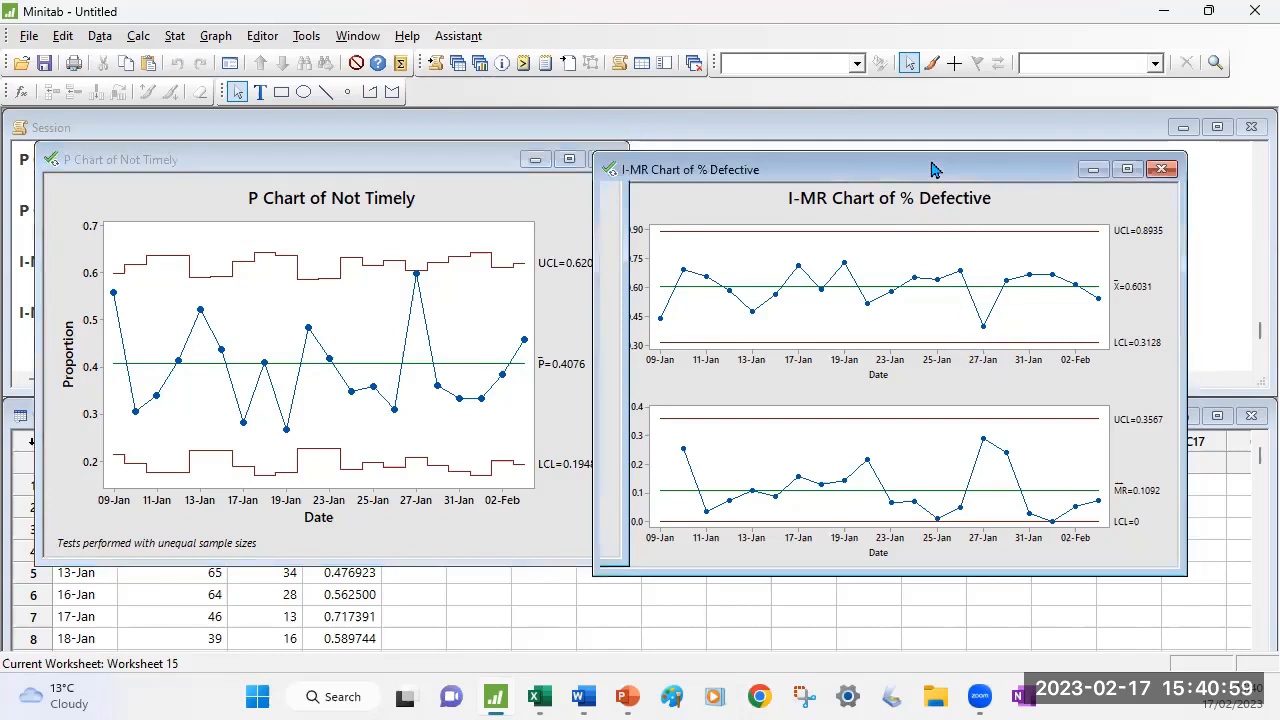
{"action": "left_click_drag", "start_coordinate": [930, 169], "coordinate": [968, 161]}
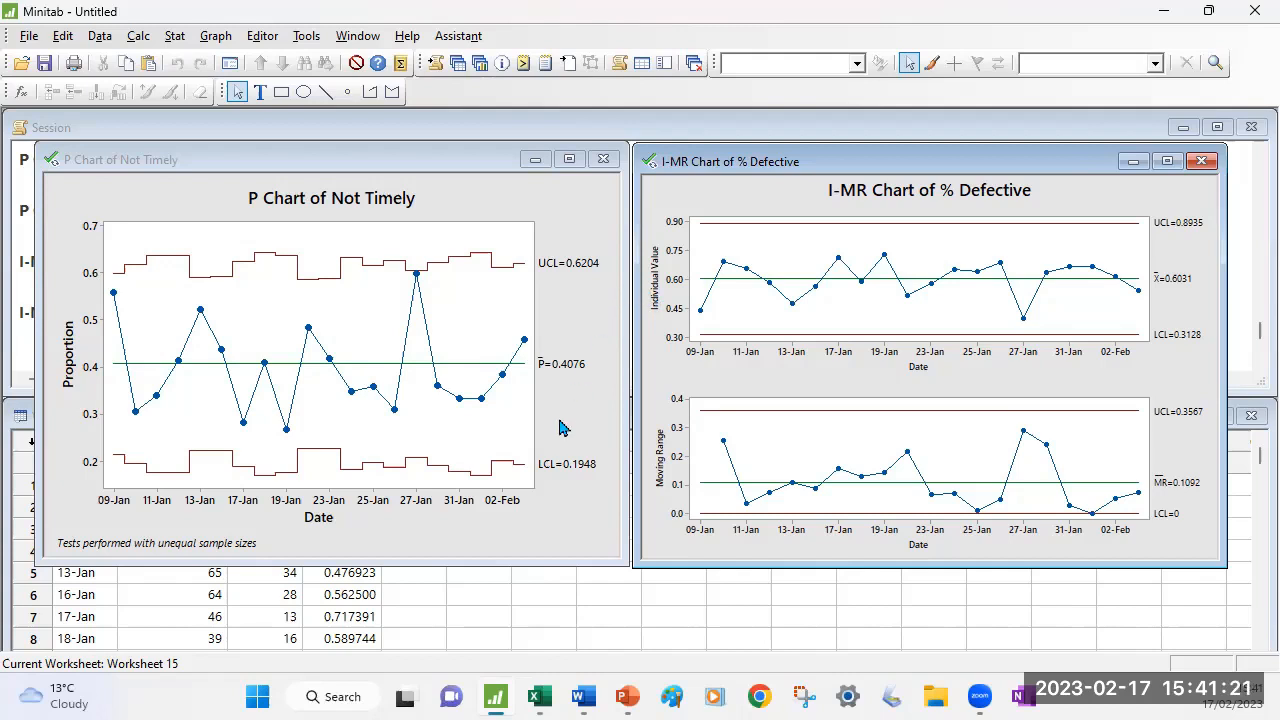
Close the P Chart of Not Timely and the I-MR Chart of % Defective without saving them.
{"action": "left_click", "coordinate": [605, 163]}
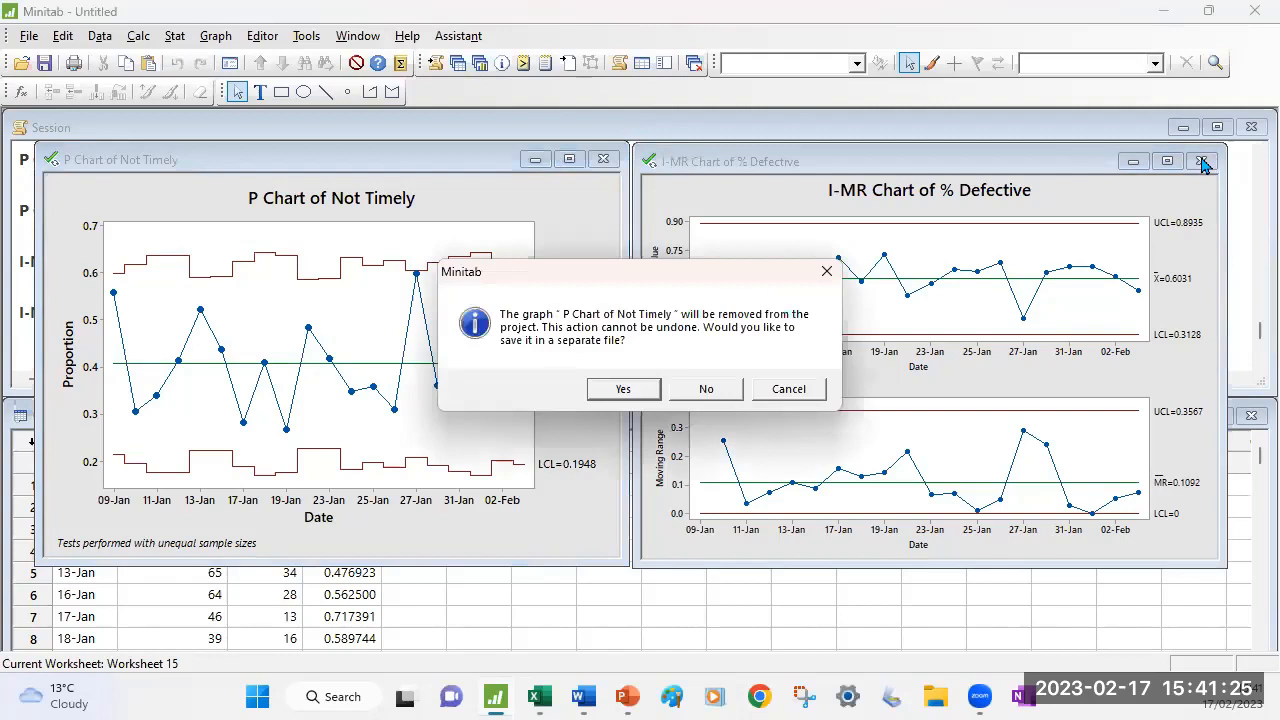
{"action": "left_click", "coordinate": [702, 391]}
{"action": "left_click", "coordinate": [1202, 162]}
{"action": "left_click", "coordinate": [709, 388]}
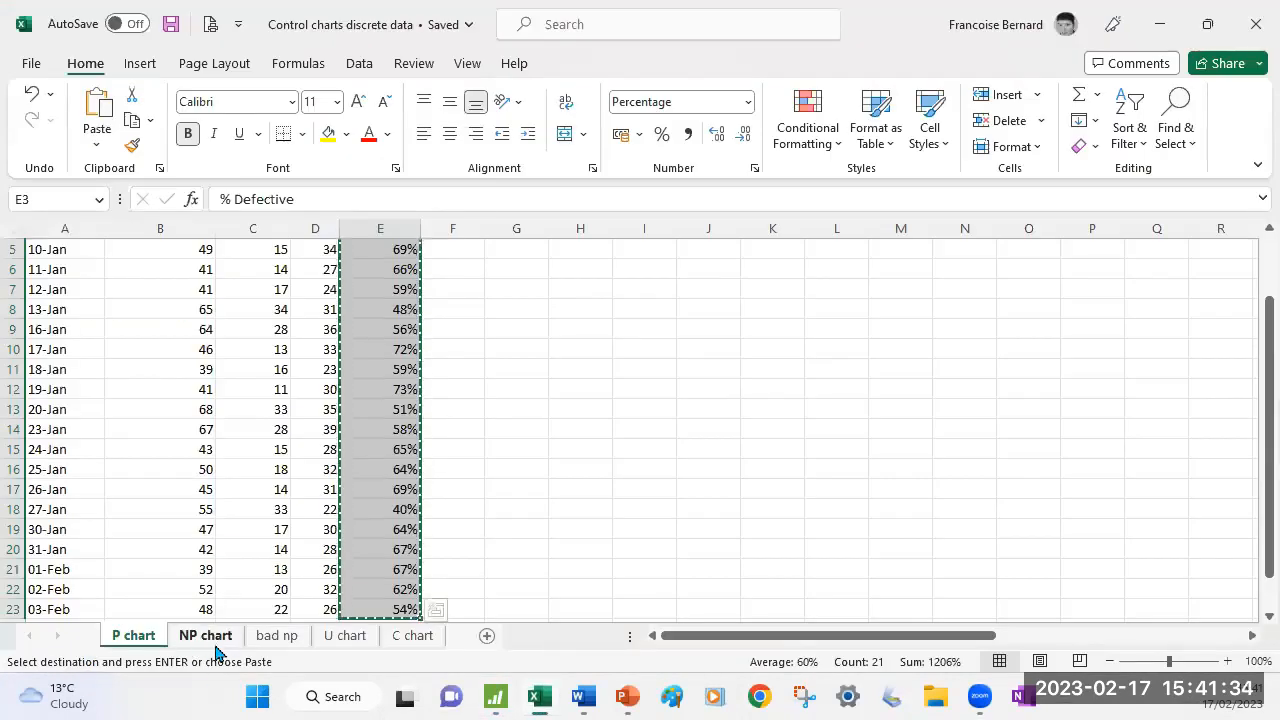
Open the NP chart sheet and examine its Nbr Applications, Not Timely and Timely columns.
{"action": "left_click", "coordinate": [210, 638]}
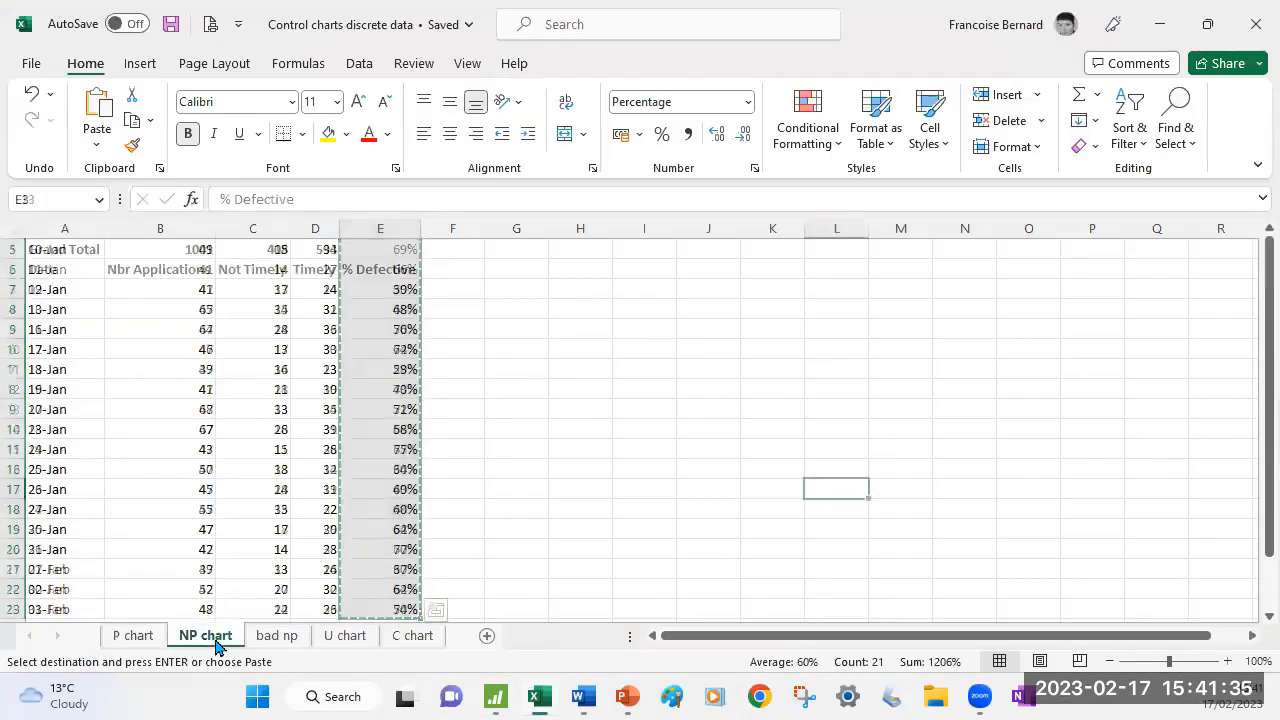
{"action": "left_click", "coordinate": [342, 423]}
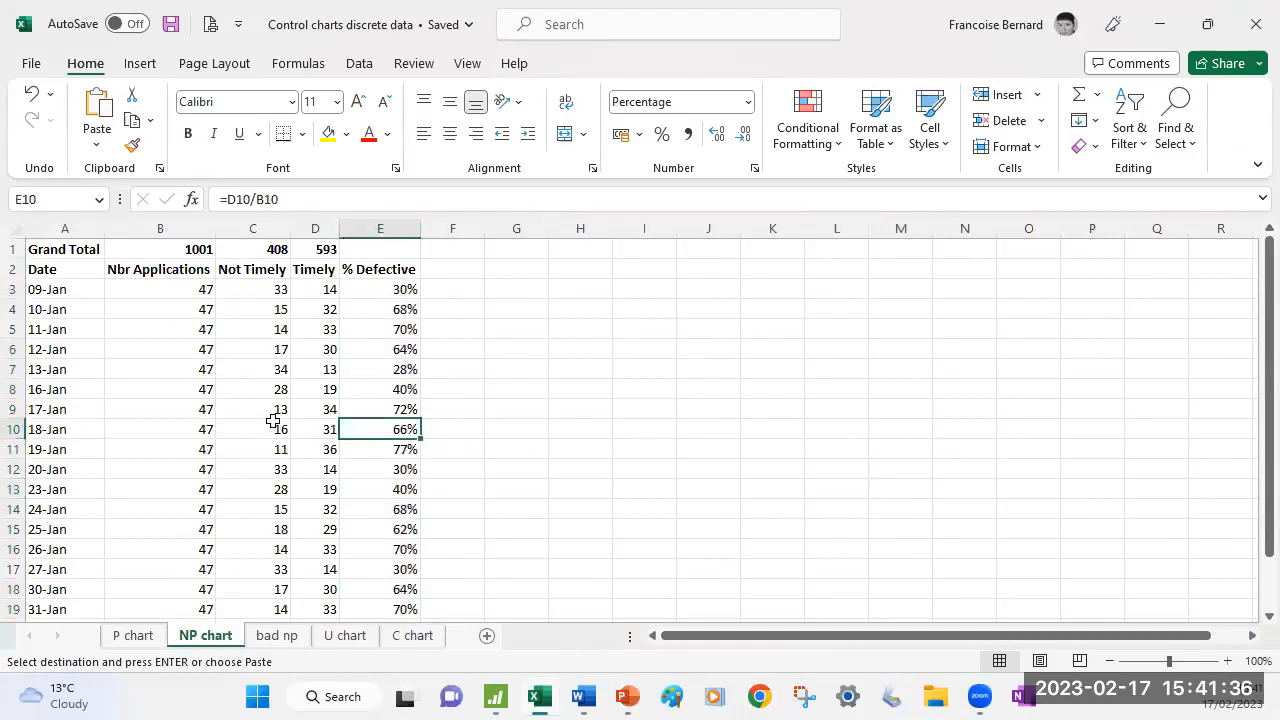
{"action": "left_click", "coordinate": [153, 347]}
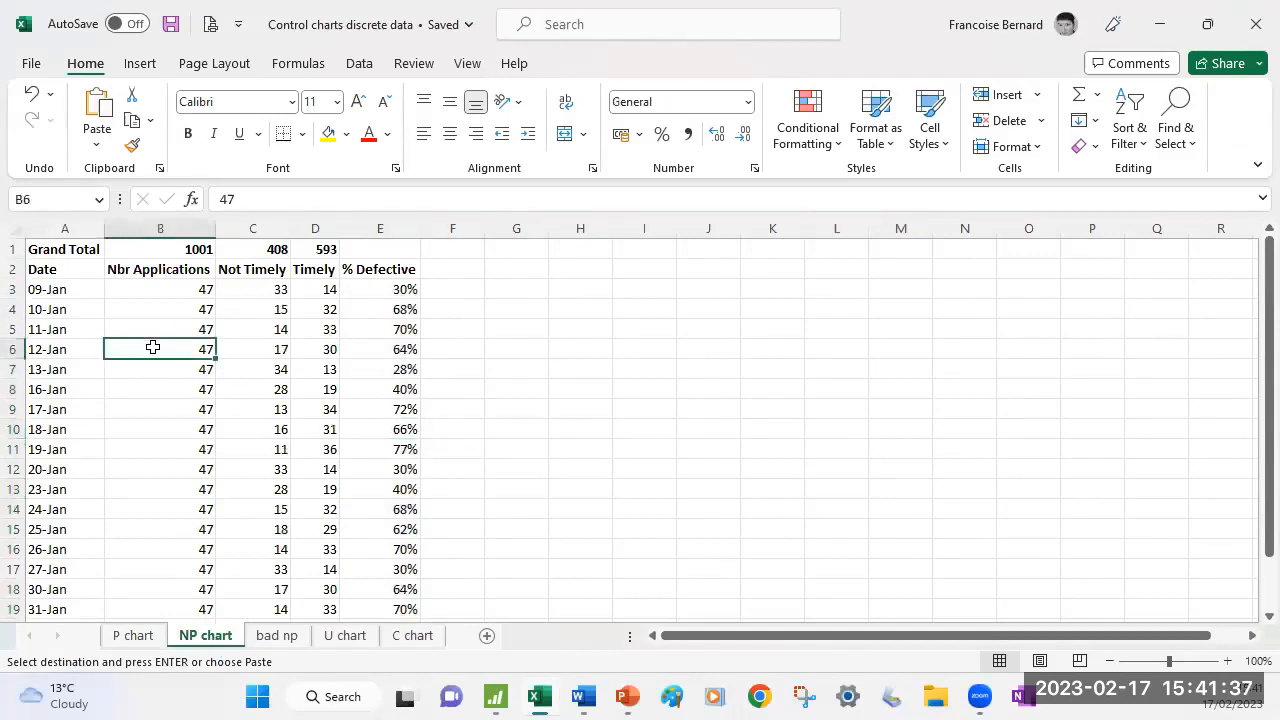
{"action": "left_click", "coordinate": [163, 289]}
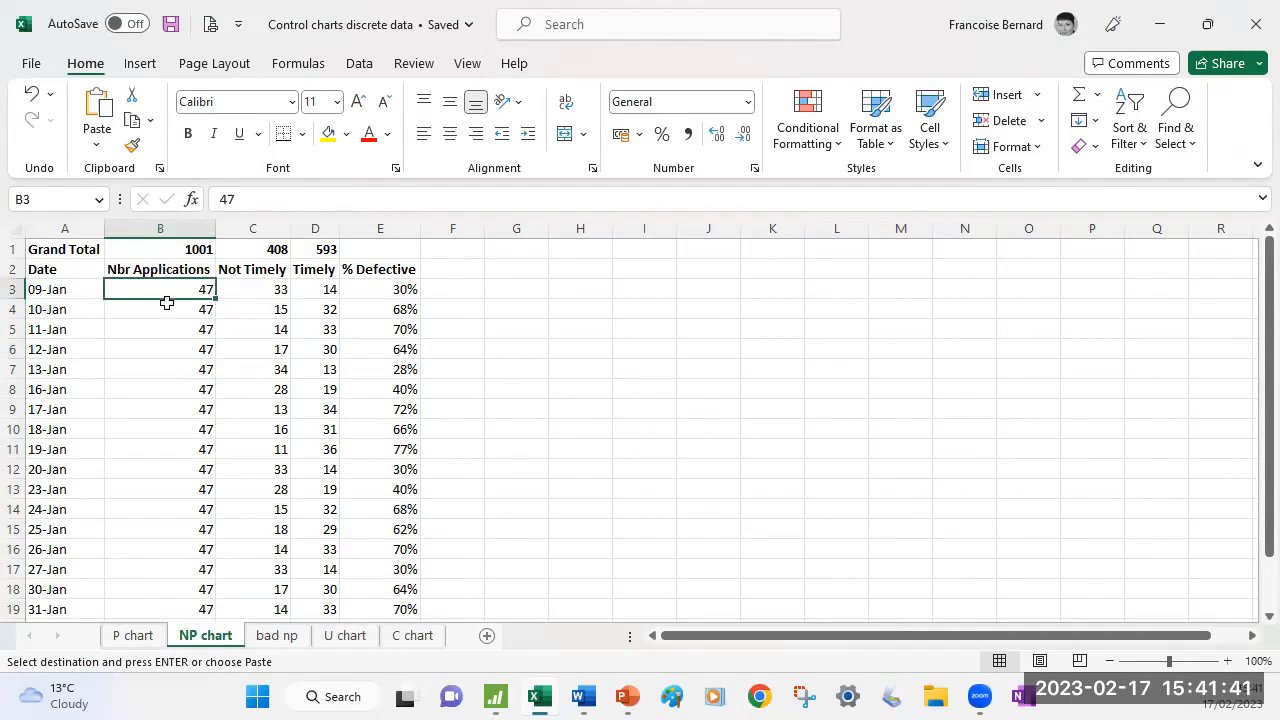
{"action": "scroll", "coordinate": [174, 376], "scroll_direction": "down", "scroll_amount": 1}
{"action": "scroll", "coordinate": [174, 376], "scroll_direction": "up", "scroll_amount": 1}
{"action": "left_click", "coordinate": [237, 272]}
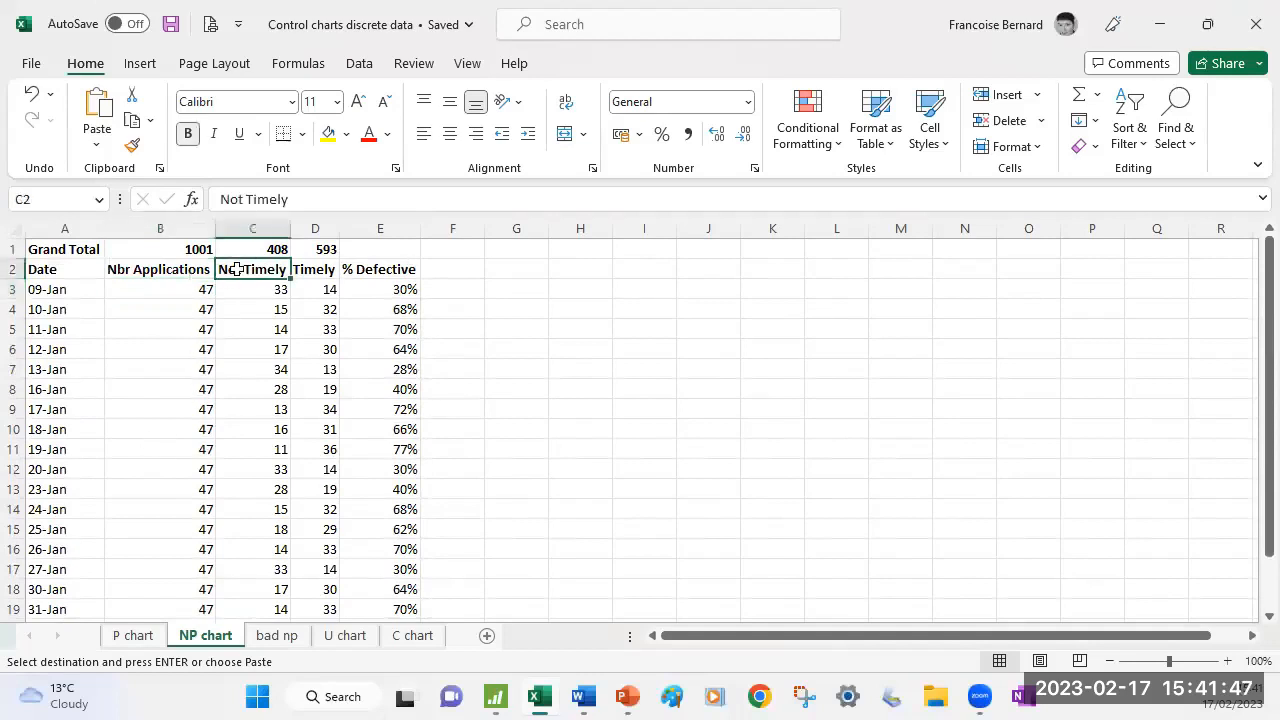
{"action": "left_click", "coordinate": [314, 271]}
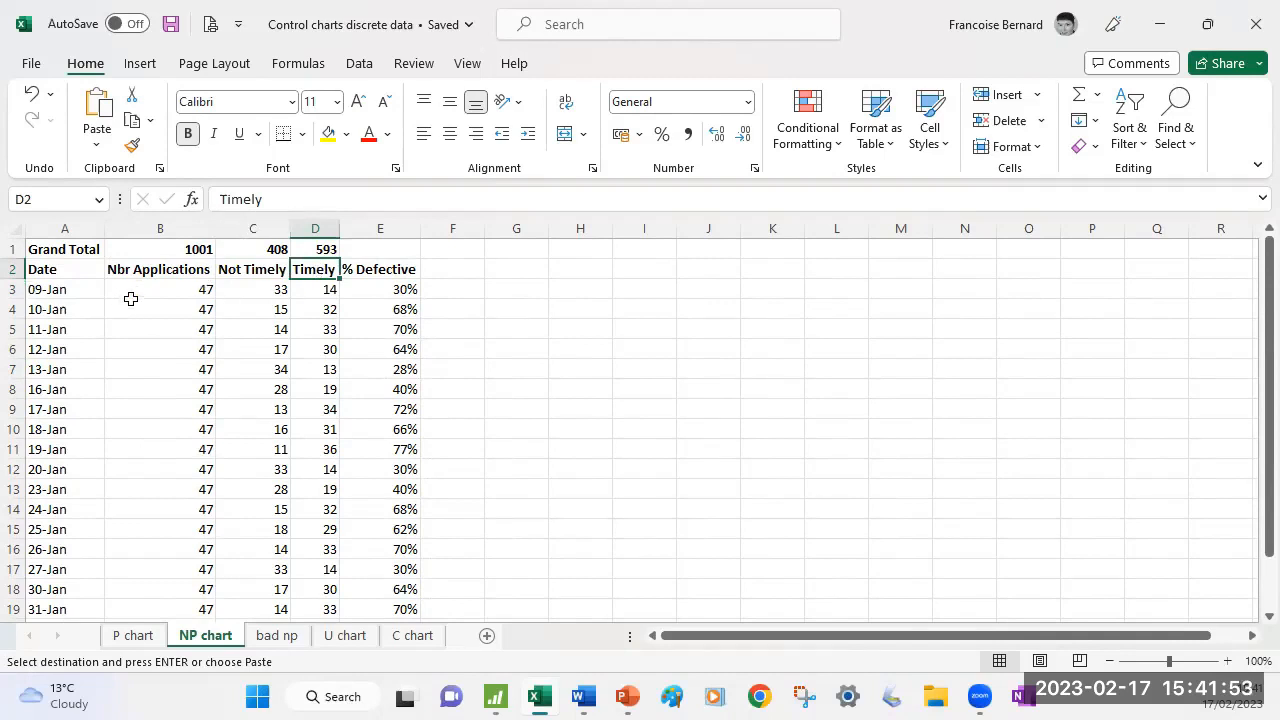
Copy the Date, Nbr Applications and Not Timely data with headers and paste it into the Minitab worksheet starting at column C7.
{"action": "left_click_drag", "start_coordinate": [60, 269], "coordinate": [225, 270]}
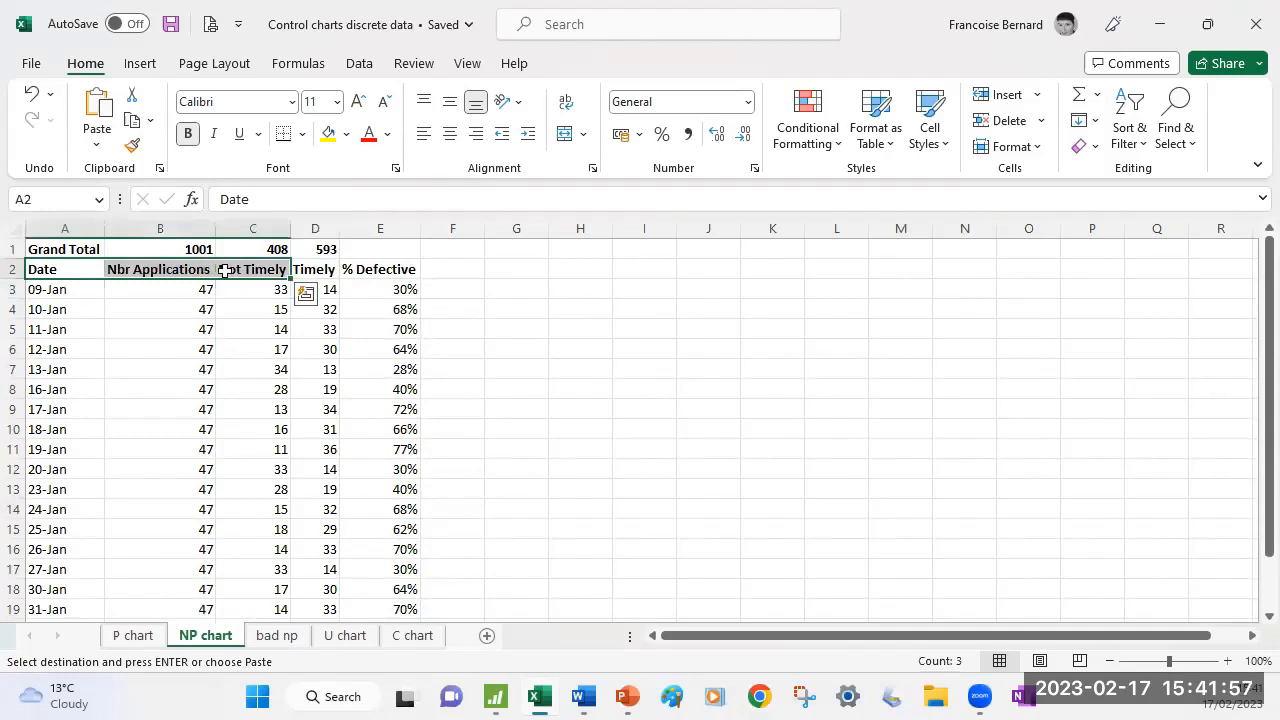
{"action": "key", "text": "ctrl+shift+Down"}
{"action": "key", "text": "ctrl+c"}
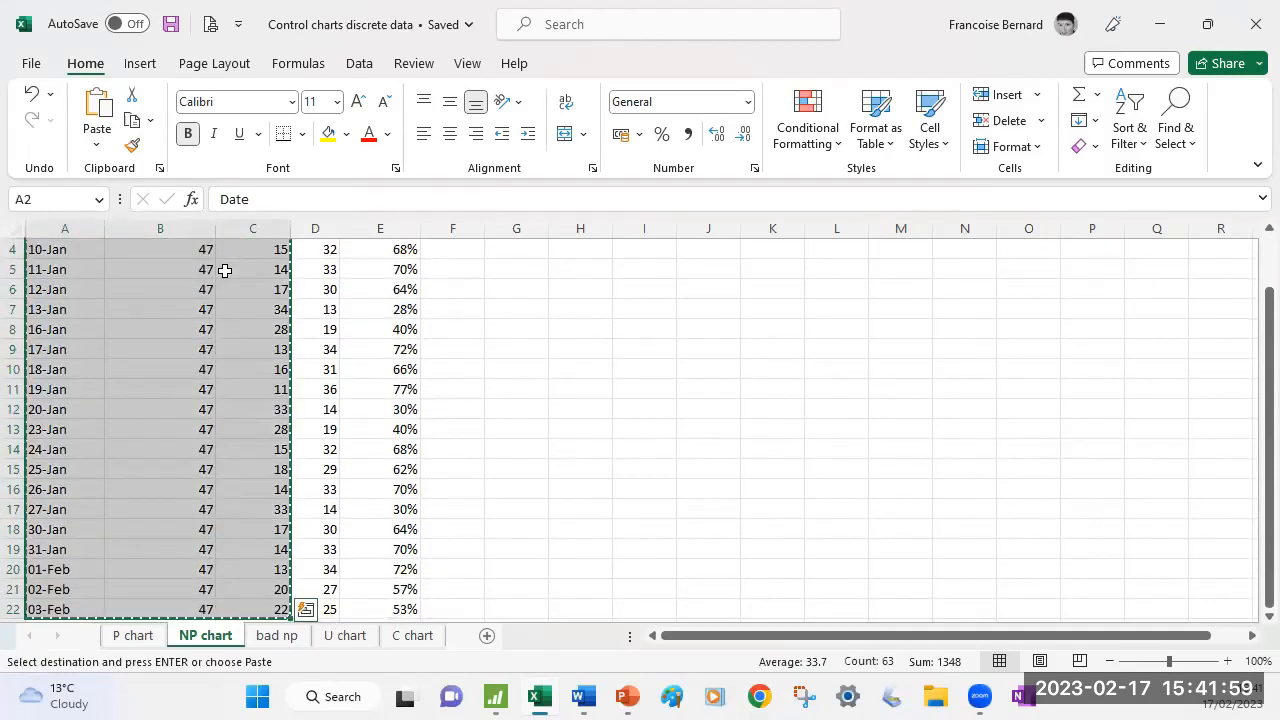
{"action": "left_click", "coordinate": [491, 692]}
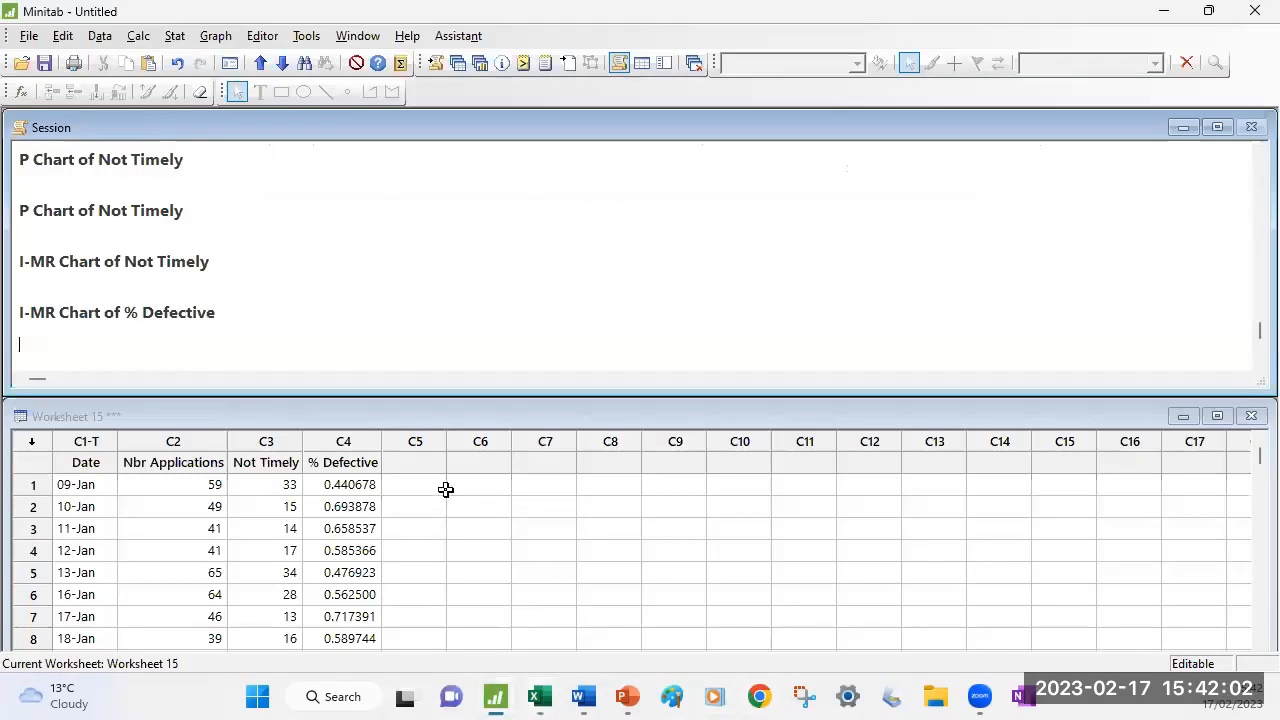
{"action": "left_click", "coordinate": [540, 462]}
{"action": "key", "text": "ctrl+v"}
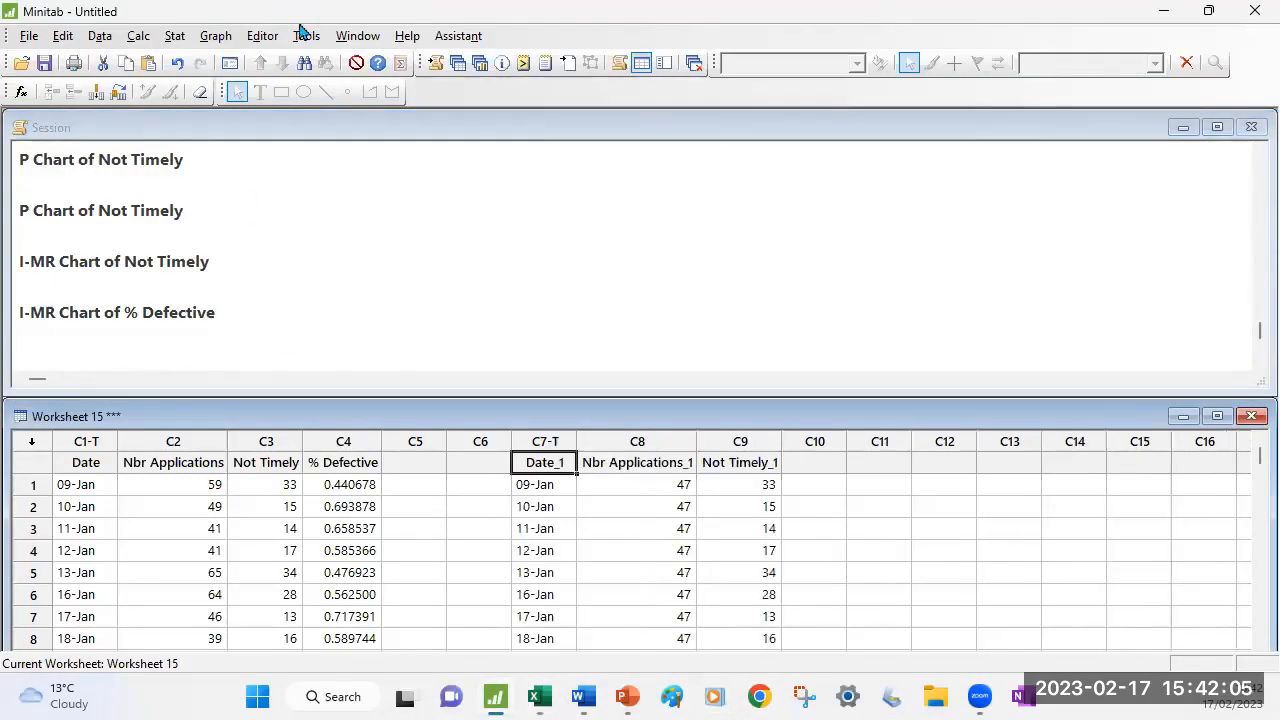
Set up an NP attributes control chart with Not Timely_1 as the variable and a subgroup size of 47.
{"action": "left_click", "coordinate": [175, 37]}
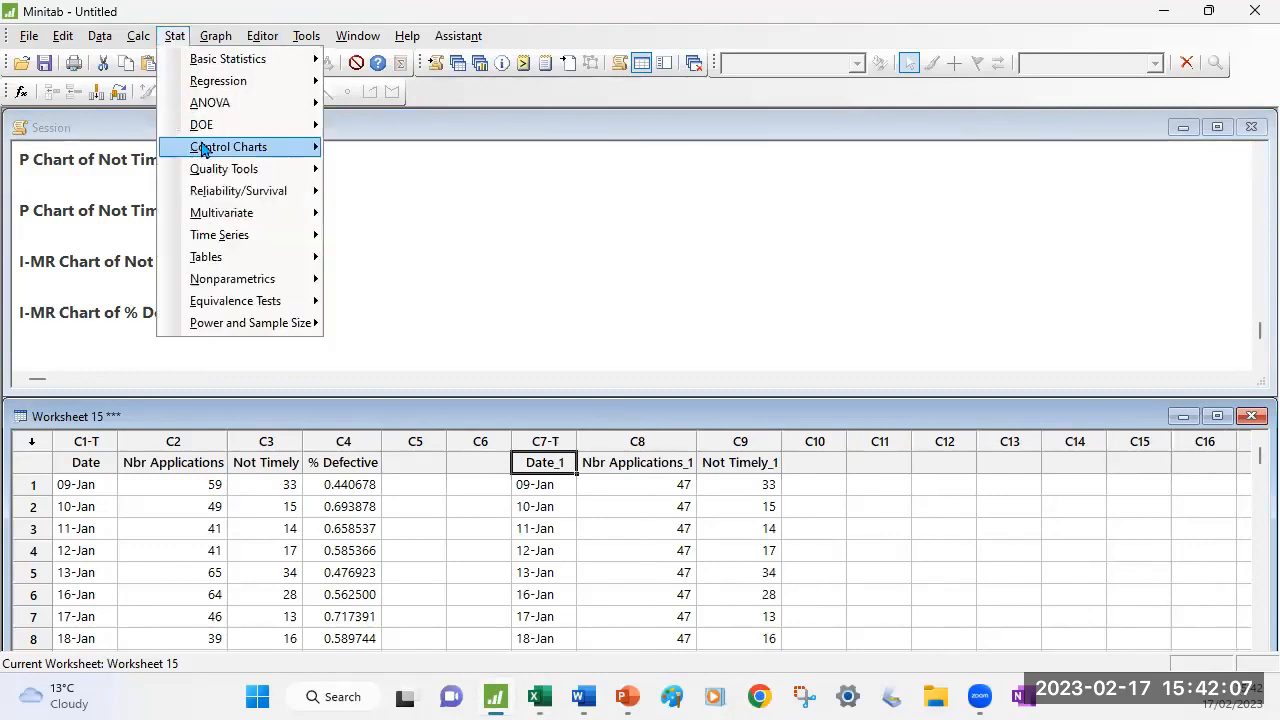
{"action": "mouse_move", "coordinate": [240, 147]}
{"action": "mouse_move", "coordinate": [410, 224]}
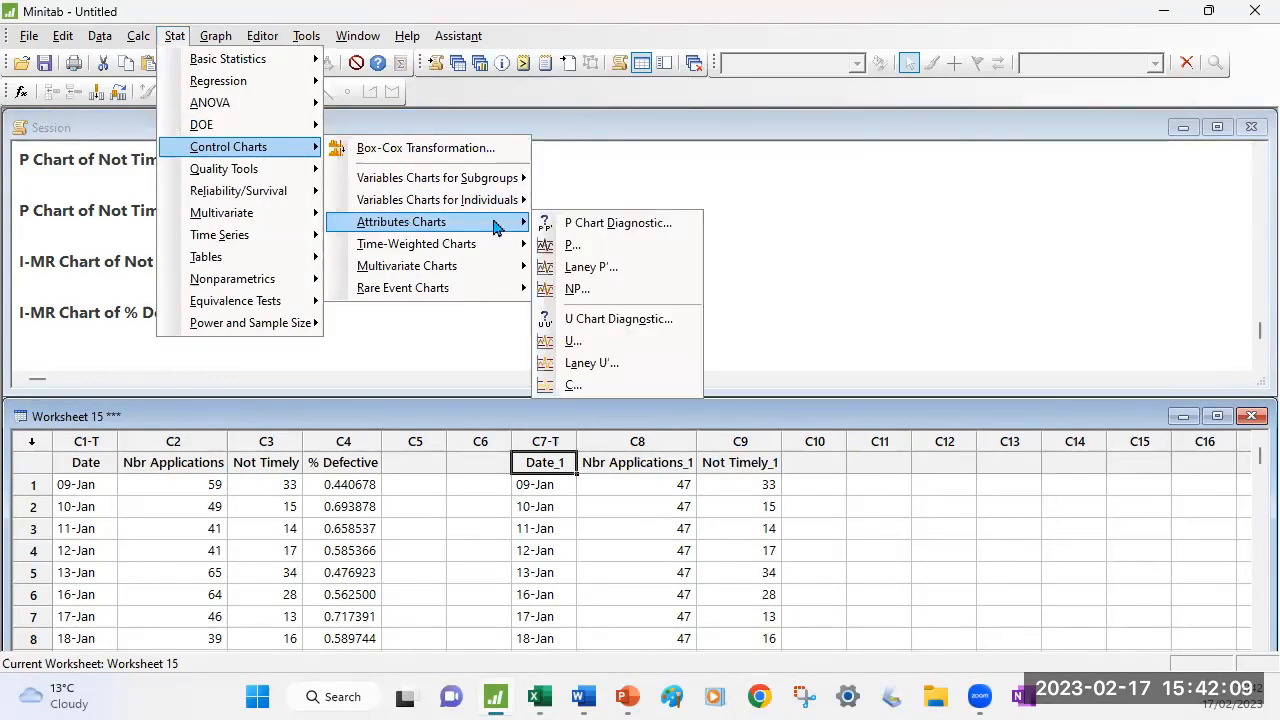
{"action": "left_click", "coordinate": [580, 289]}
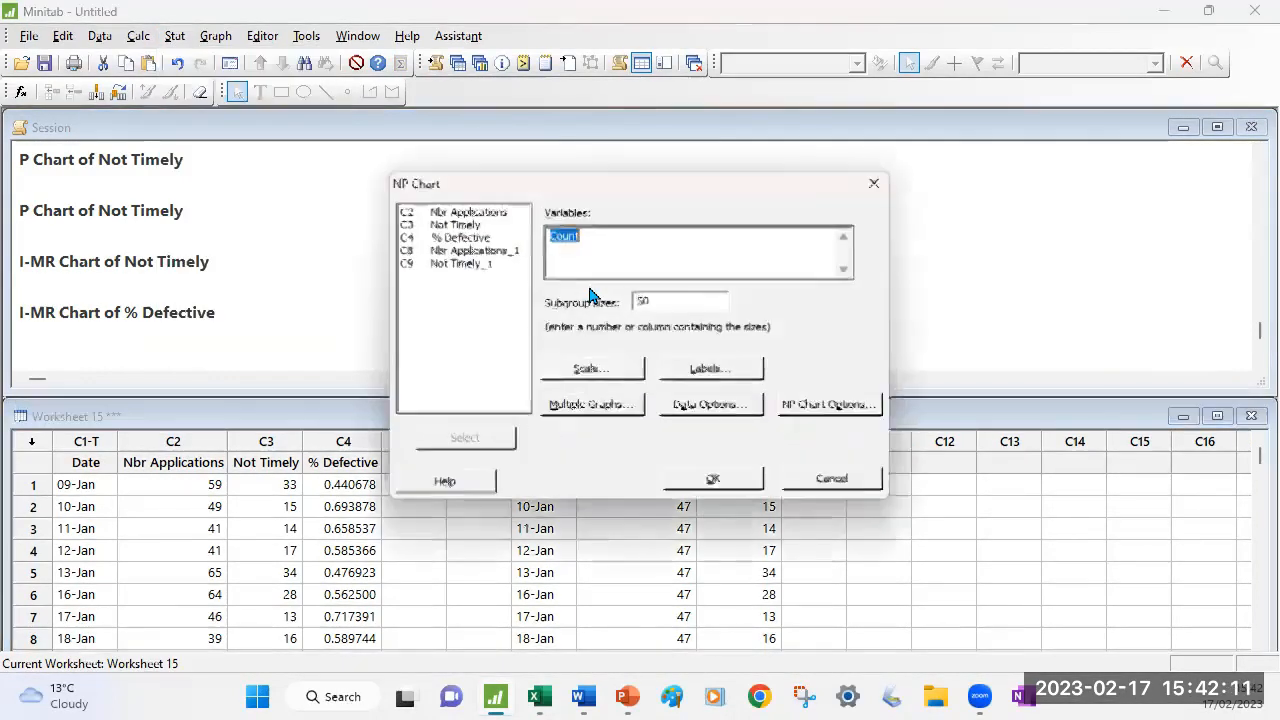
{"action": "double_click", "coordinate": [457, 263]}
{"action": "left_click_drag", "start_coordinate": [656, 302], "coordinate": [548, 304]}
{"action": "key", "text": "BackSpace"}
{"action": "type", "text": "47"}
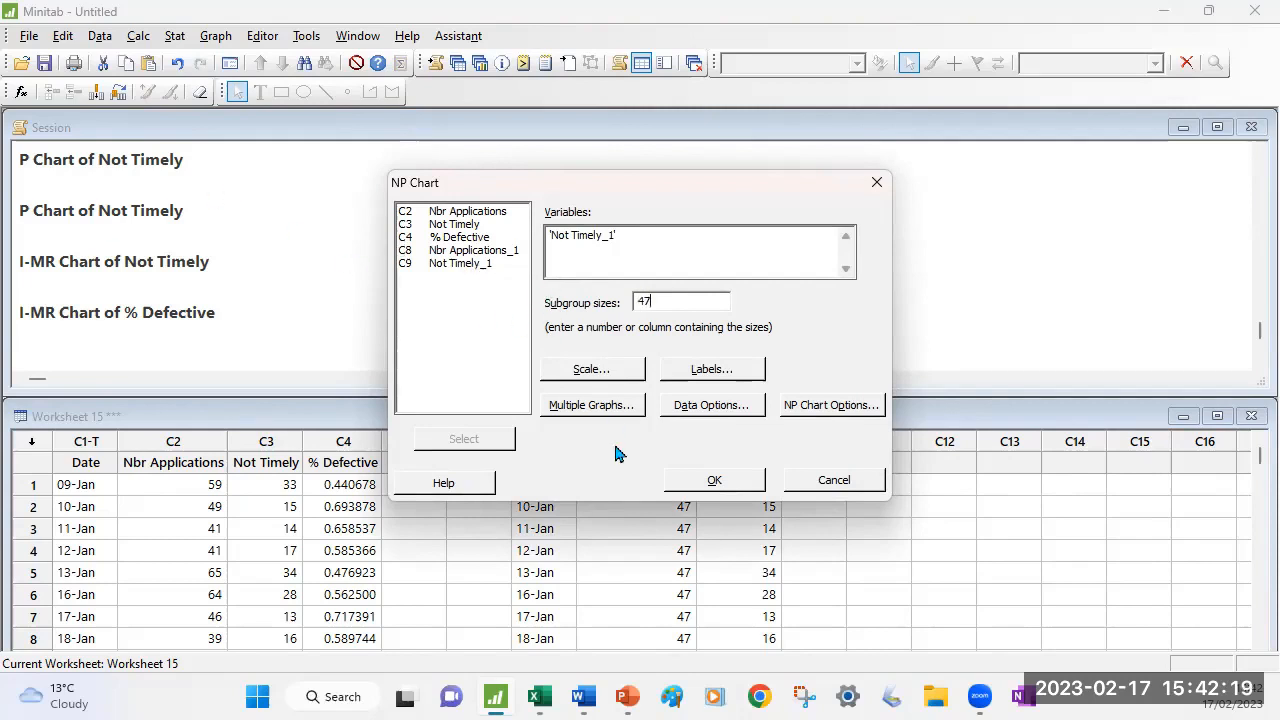
Replace the stamp column in the NP chart's time scale with Date_1.
{"action": "left_click", "coordinate": [590, 369]}
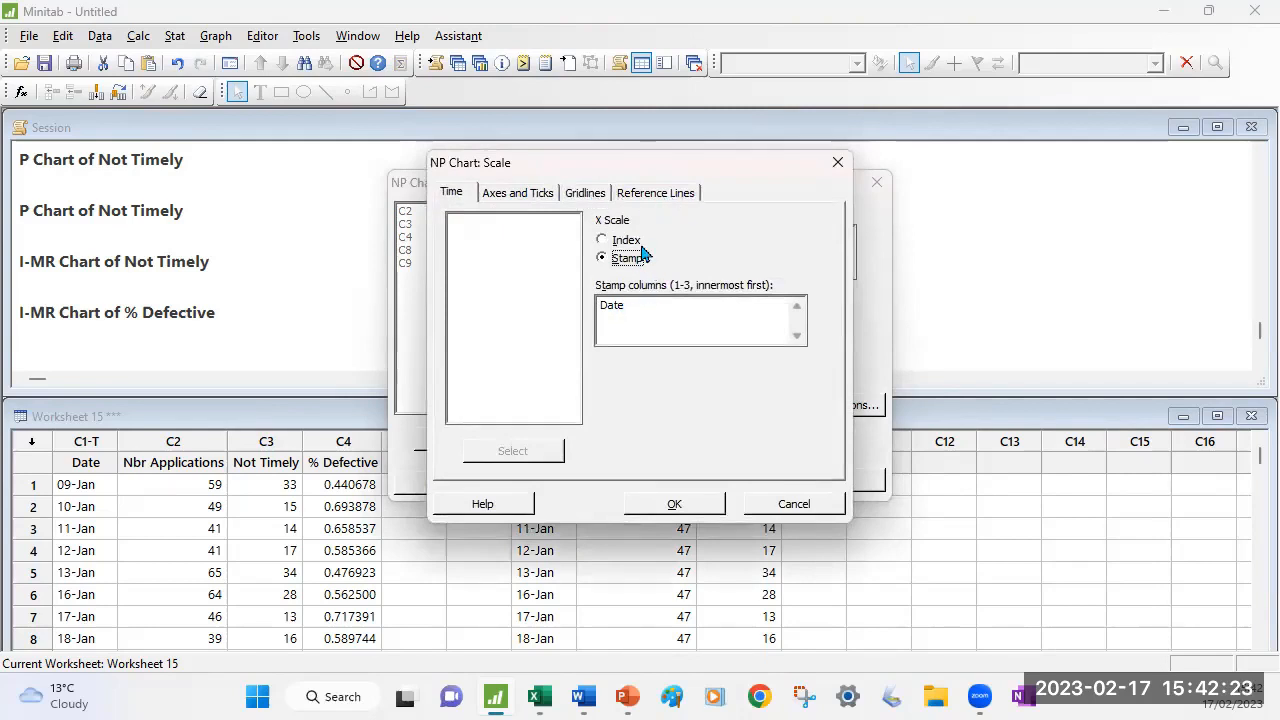
{"action": "left_click", "coordinate": [605, 310]}
{"action": "double_click", "coordinate": [605, 310]}
{"action": "key", "text": "BackSpace"}
{"action": "double_click", "coordinate": [505, 285]}
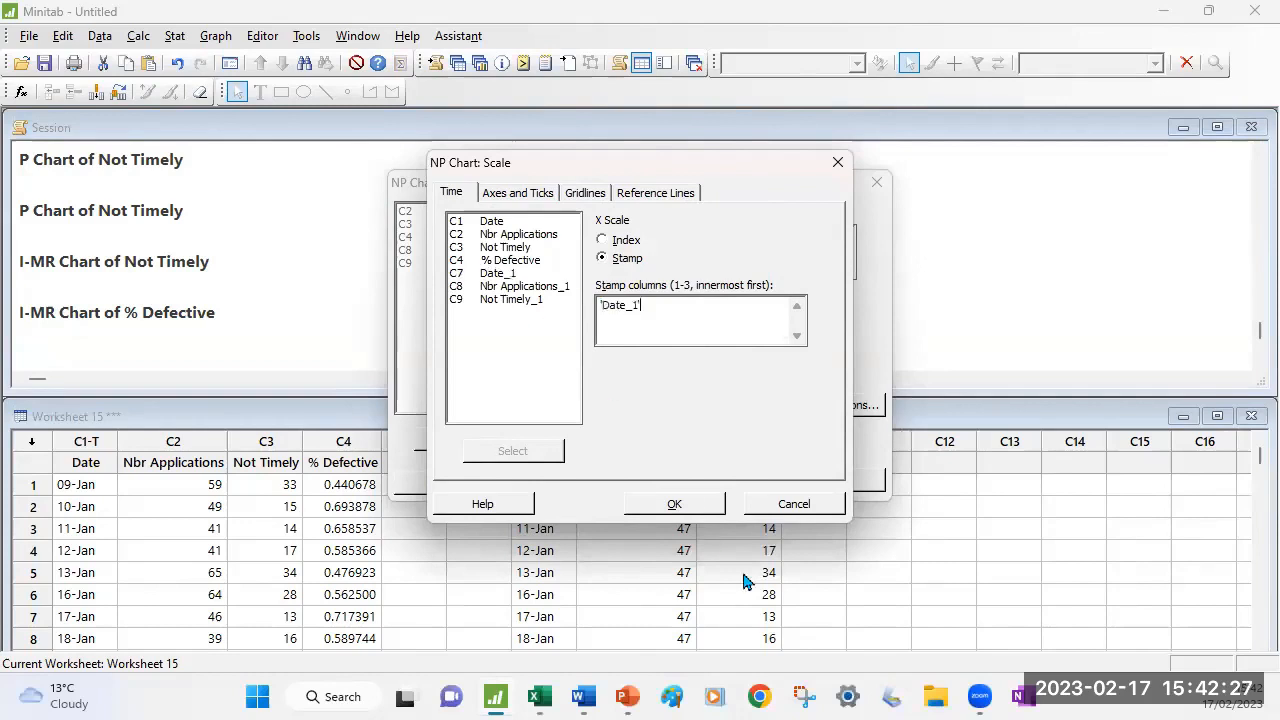
{"action": "left_click", "coordinate": [676, 505]}
Generate the NP chart with all tests for special causes performed, and maximize it to examine the flagged points.
{"action": "left_click", "coordinate": [836, 402]}
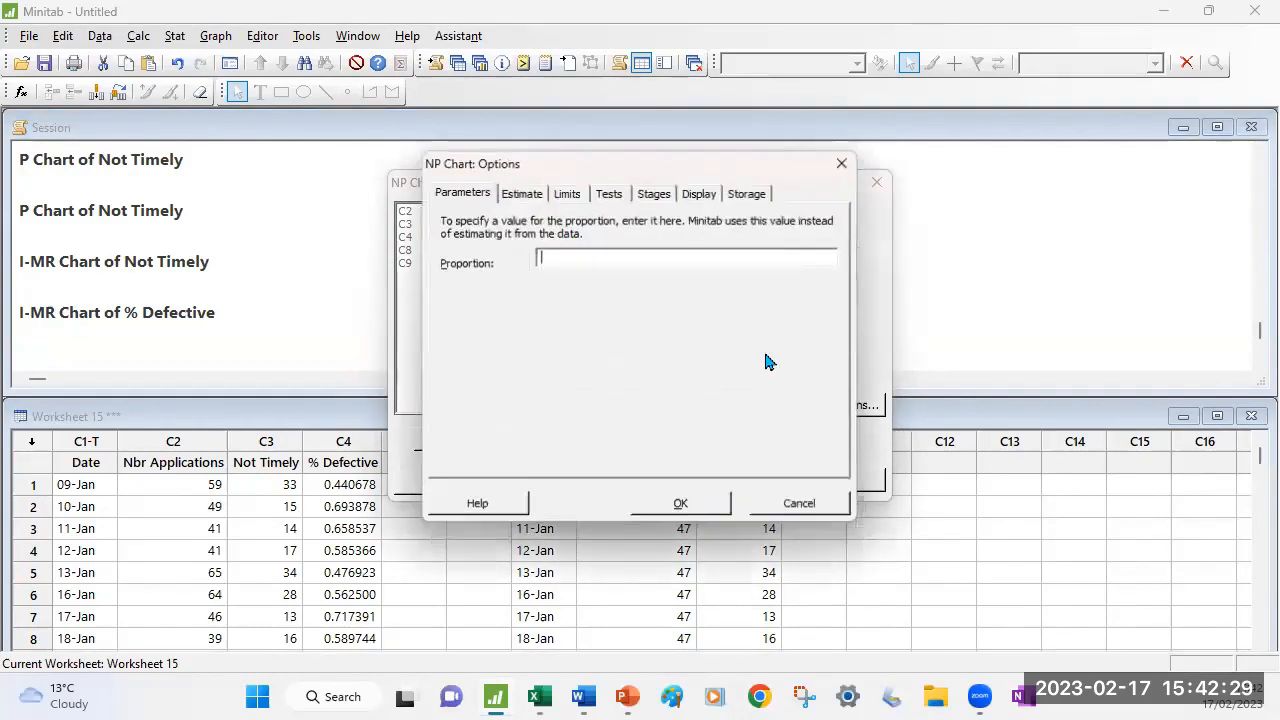
{"action": "left_click", "coordinate": [614, 194]}
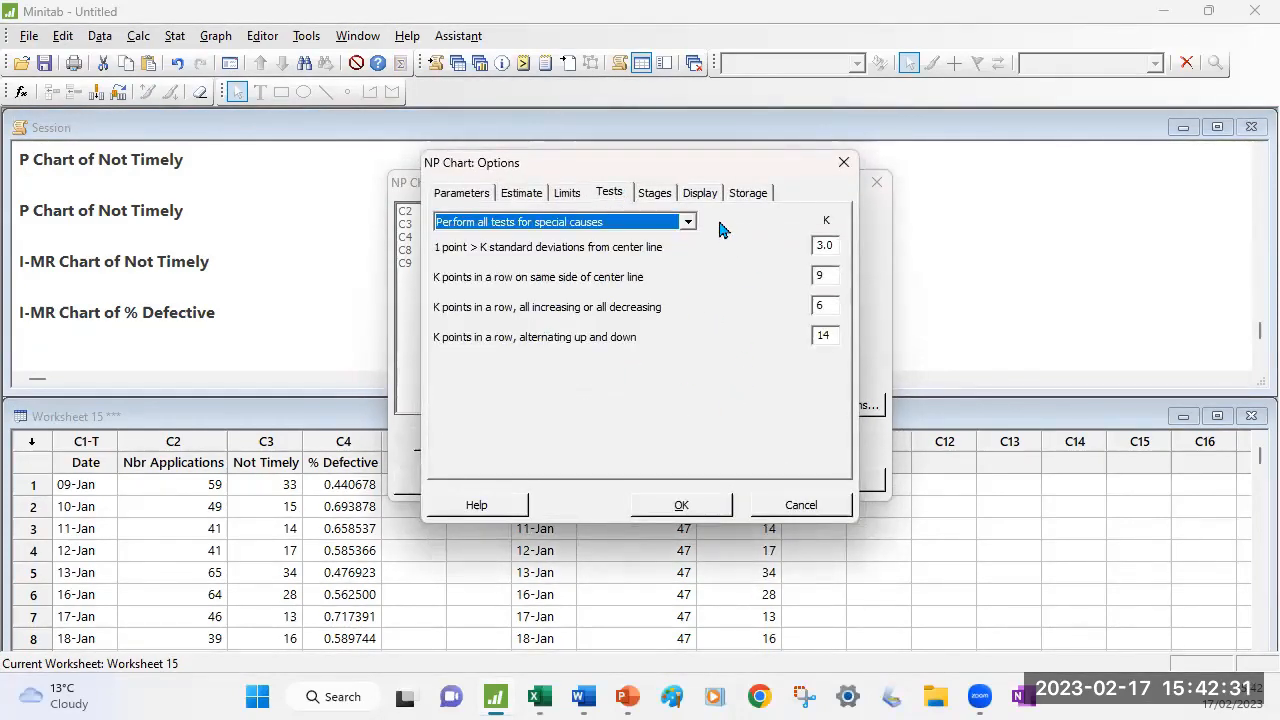
{"action": "left_click", "coordinate": [716, 483]}
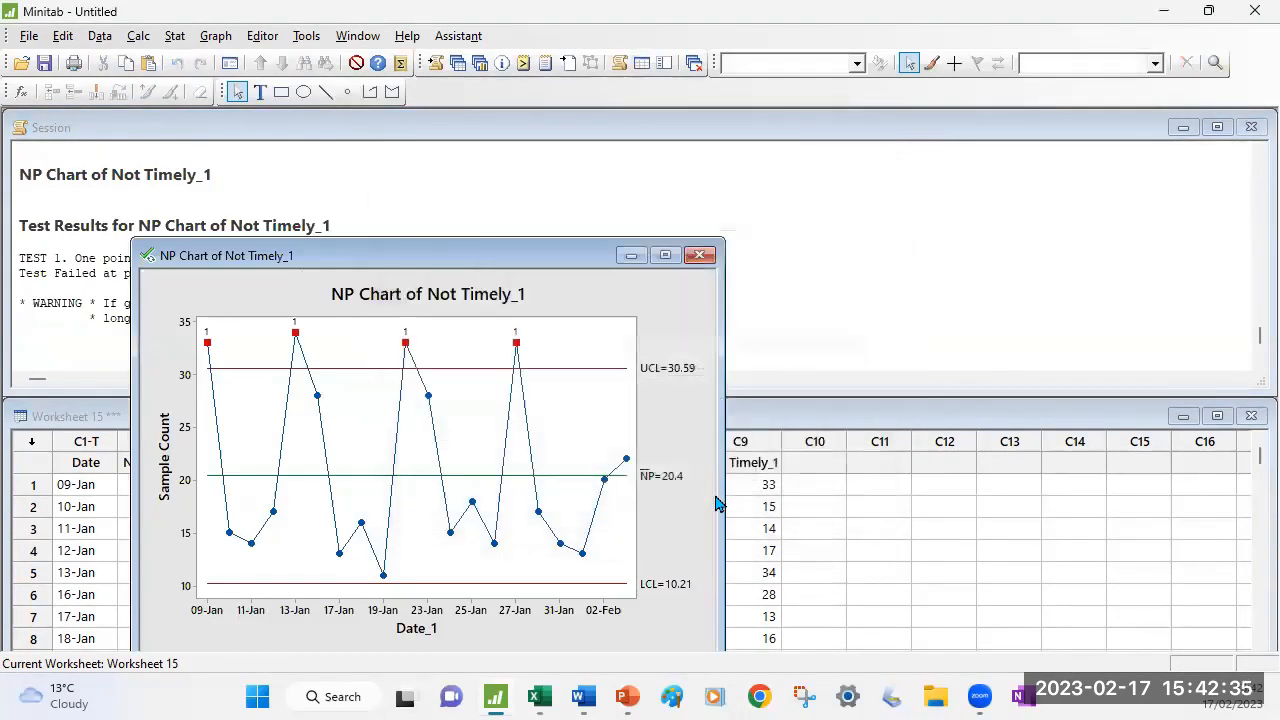
{"action": "left_click", "coordinate": [665, 256]}
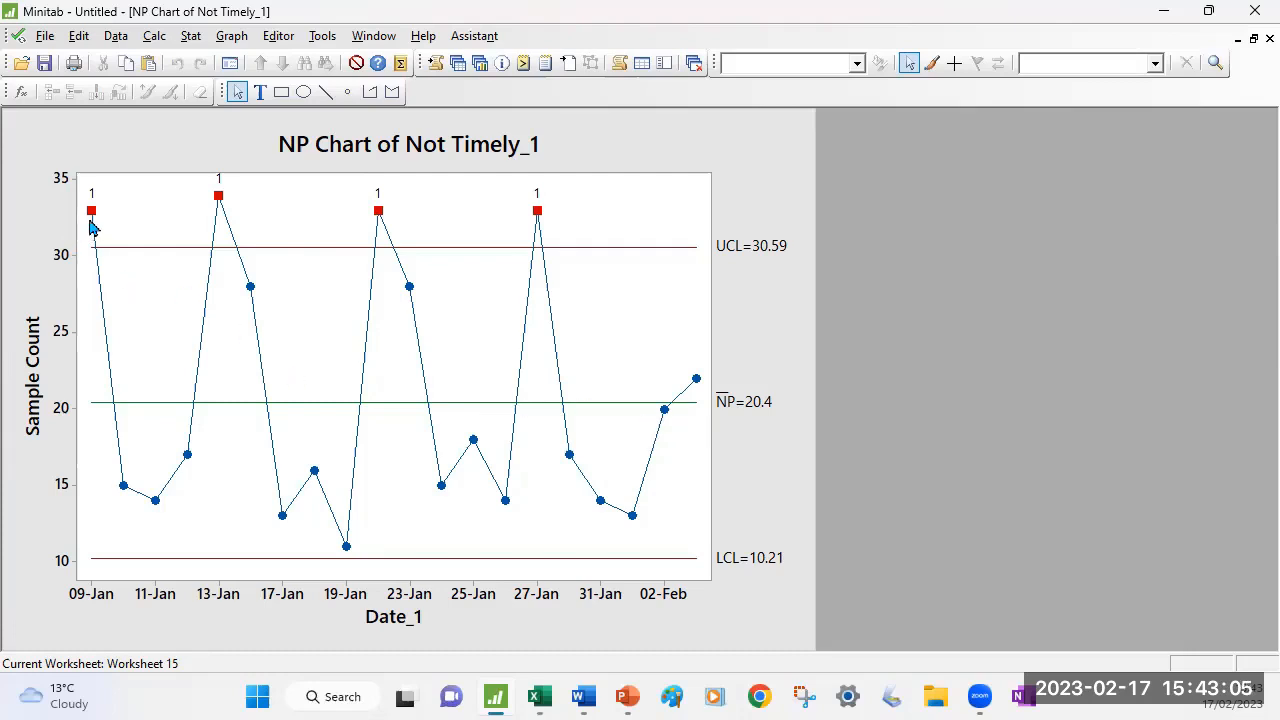
{"action": "mouse_move", "coordinate": [90, 218]}
{"action": "mouse_move", "coordinate": [508, 506]}
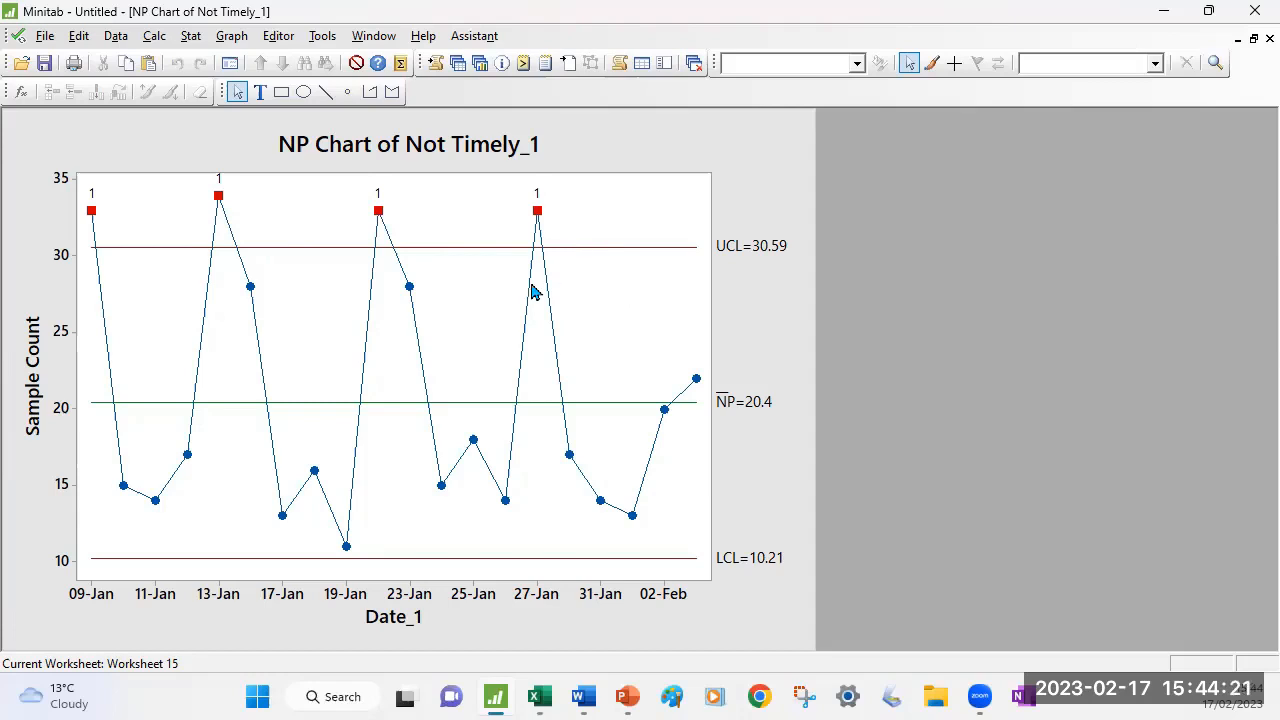
Close the NP Chart of Not Timely_1 without saving it and restore the session window beside the worksheet.
{"action": "left_click", "coordinate": [1262, 40]}
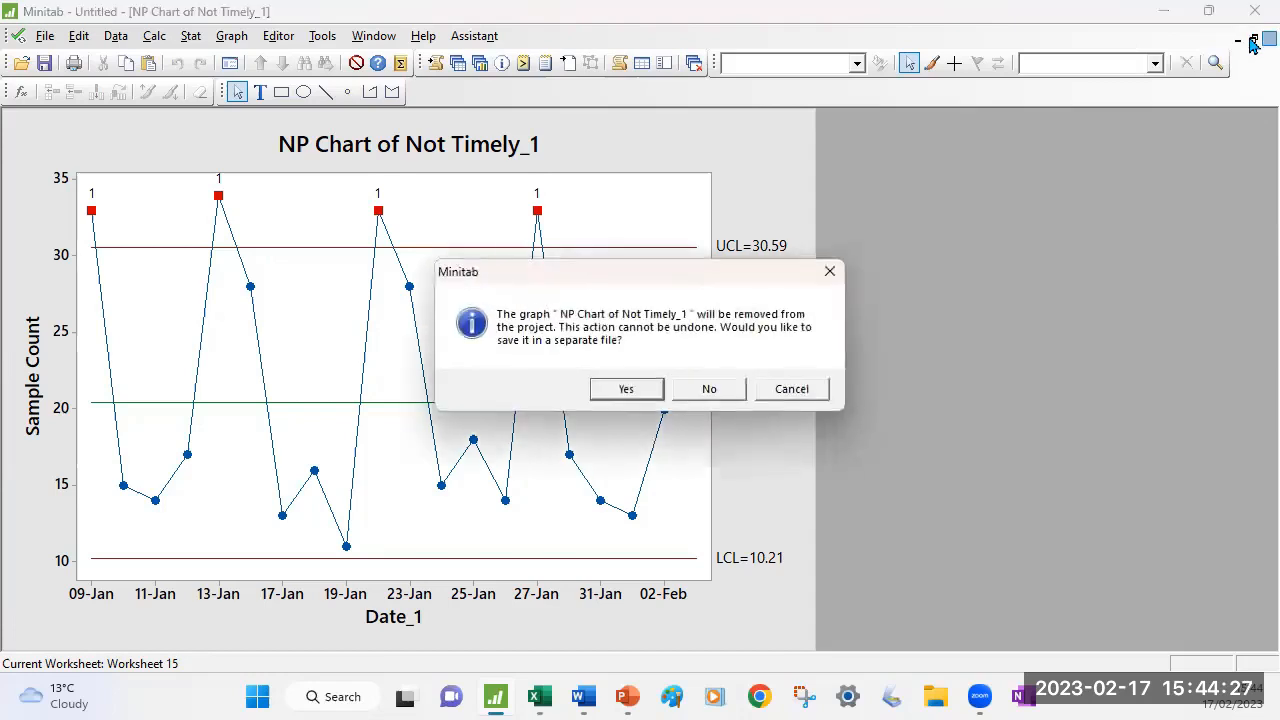
{"action": "left_click", "coordinate": [724, 392]}
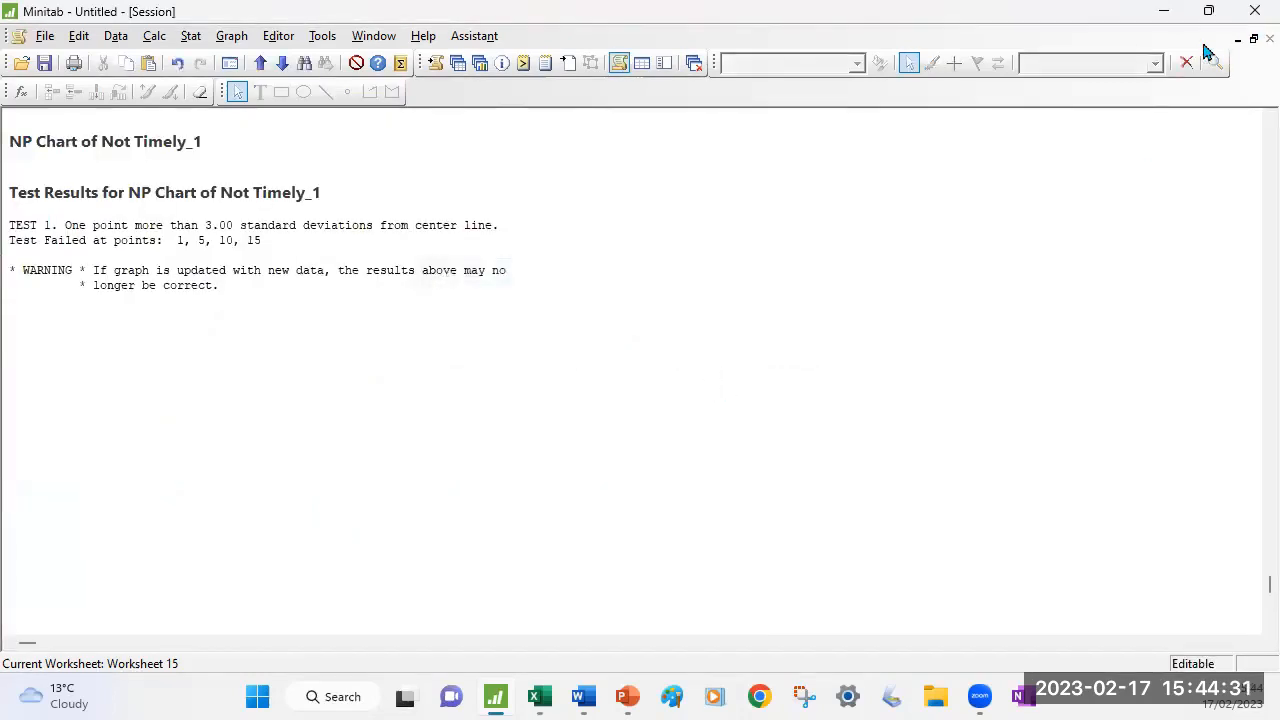
{"action": "left_click", "coordinate": [1253, 41]}
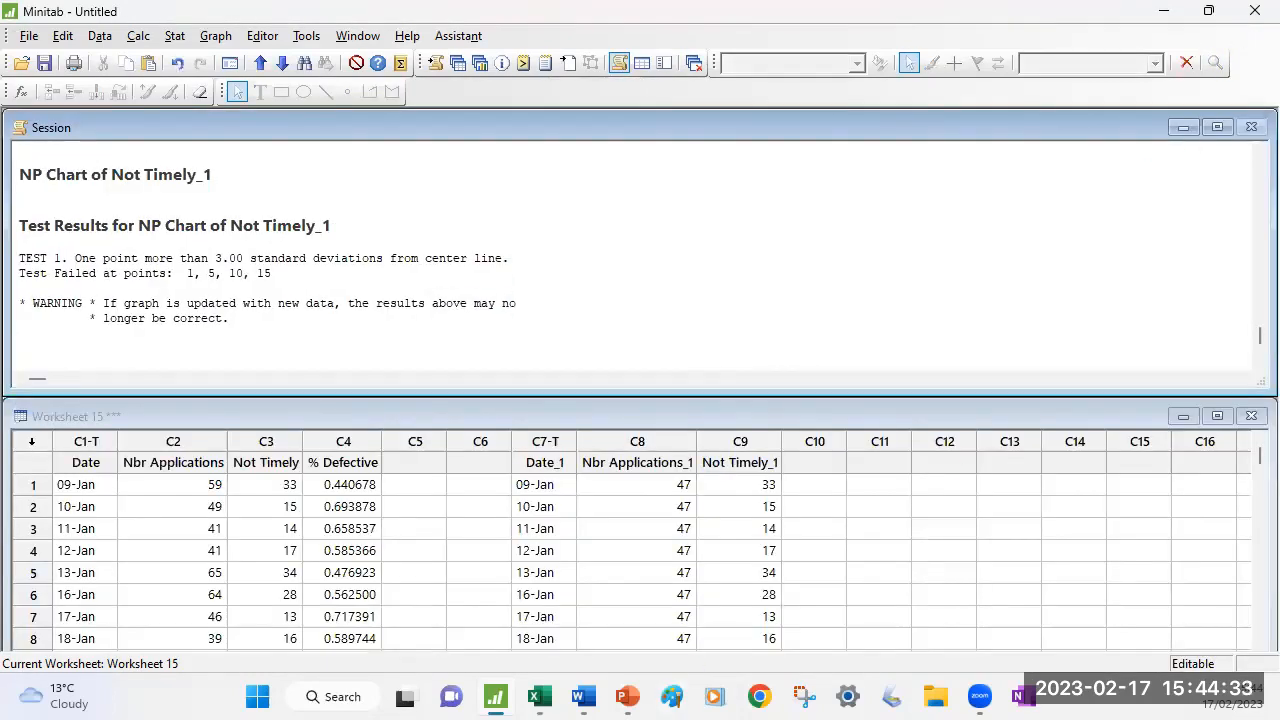
Switch to Excel and copy the Date, Grand Total and Not Timely data with headers from the bad np sheet.
{"action": "key", "text": "alt+Tab"}
{"action": "left_click", "coordinate": [516, 408]}
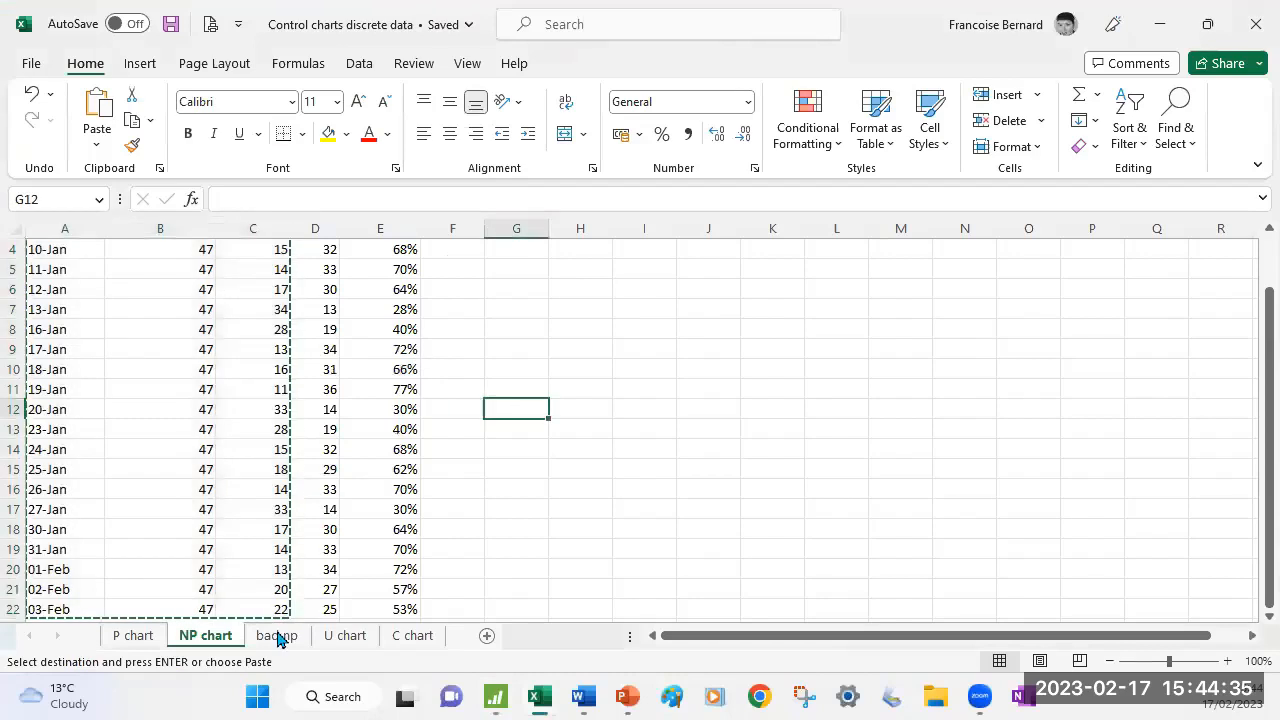
{"action": "left_click", "coordinate": [276, 636]}
{"action": "left_click", "coordinate": [205, 487]}
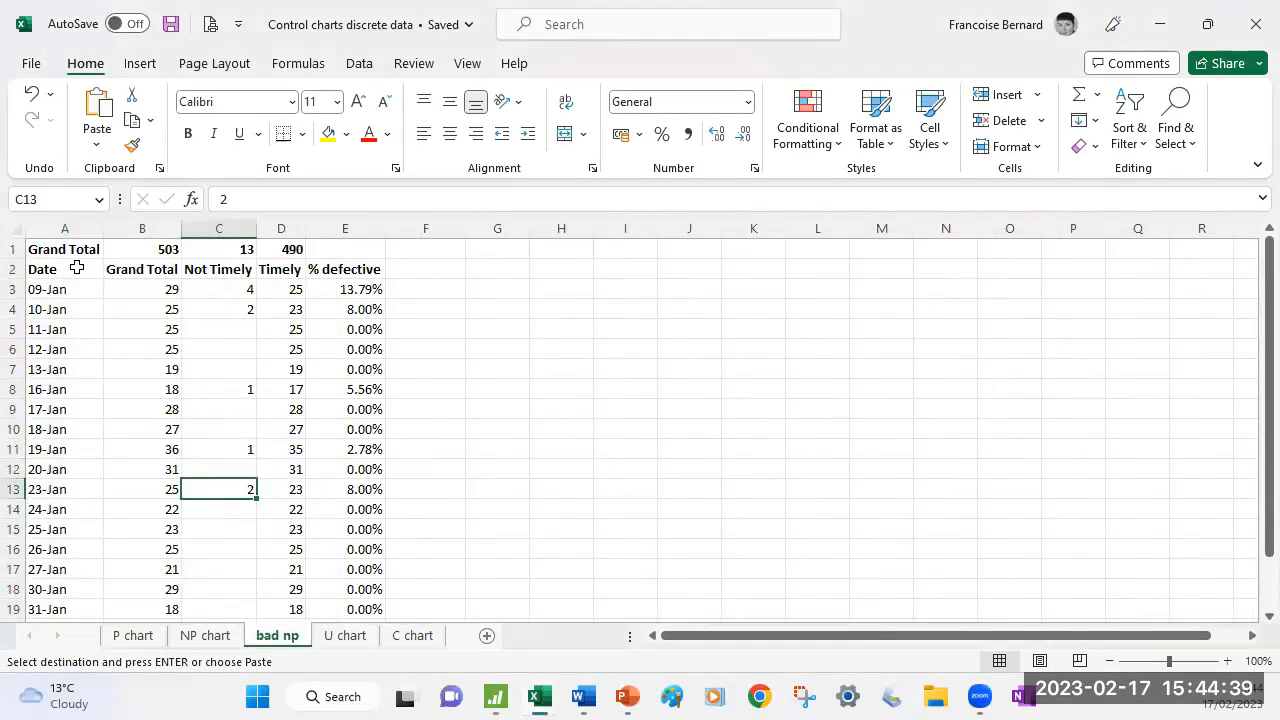
{"action": "left_click_drag", "start_coordinate": [65, 268], "coordinate": [224, 268]}
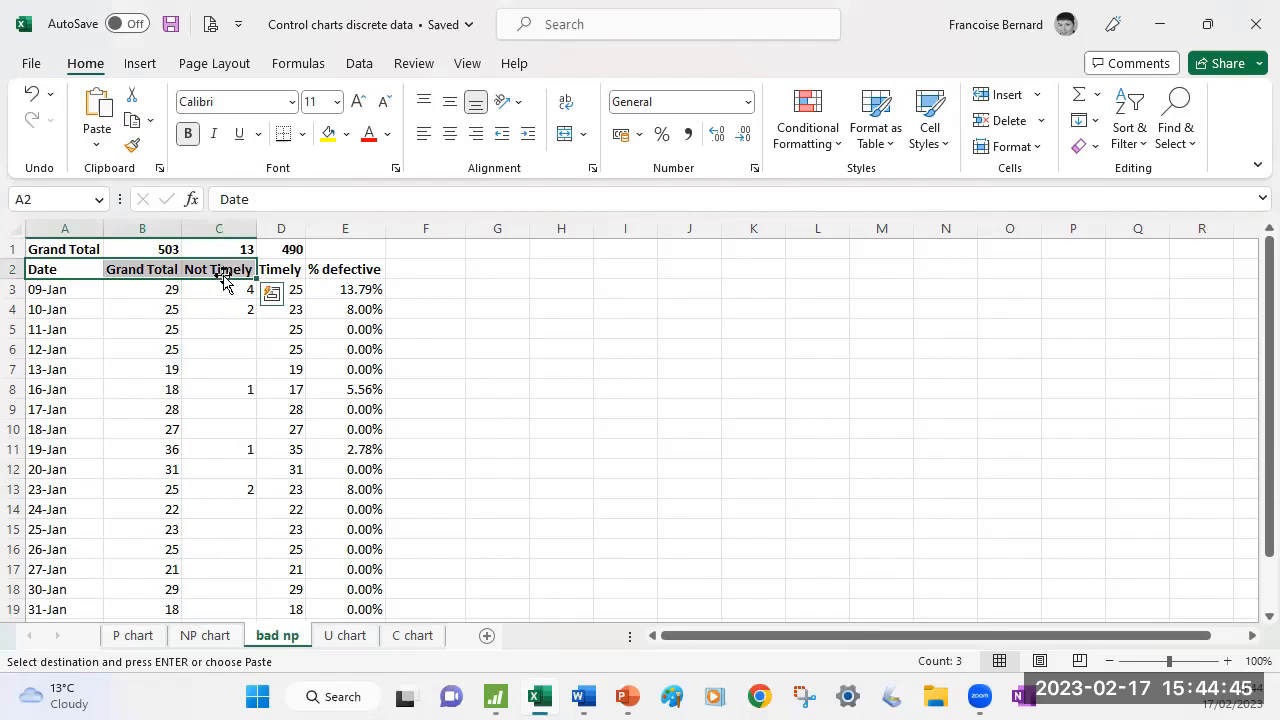
{"action": "left_click_drag", "start_coordinate": [82, 270], "coordinate": [223, 263]}
{"action": "key", "text": "ctrl+shift+Down"}
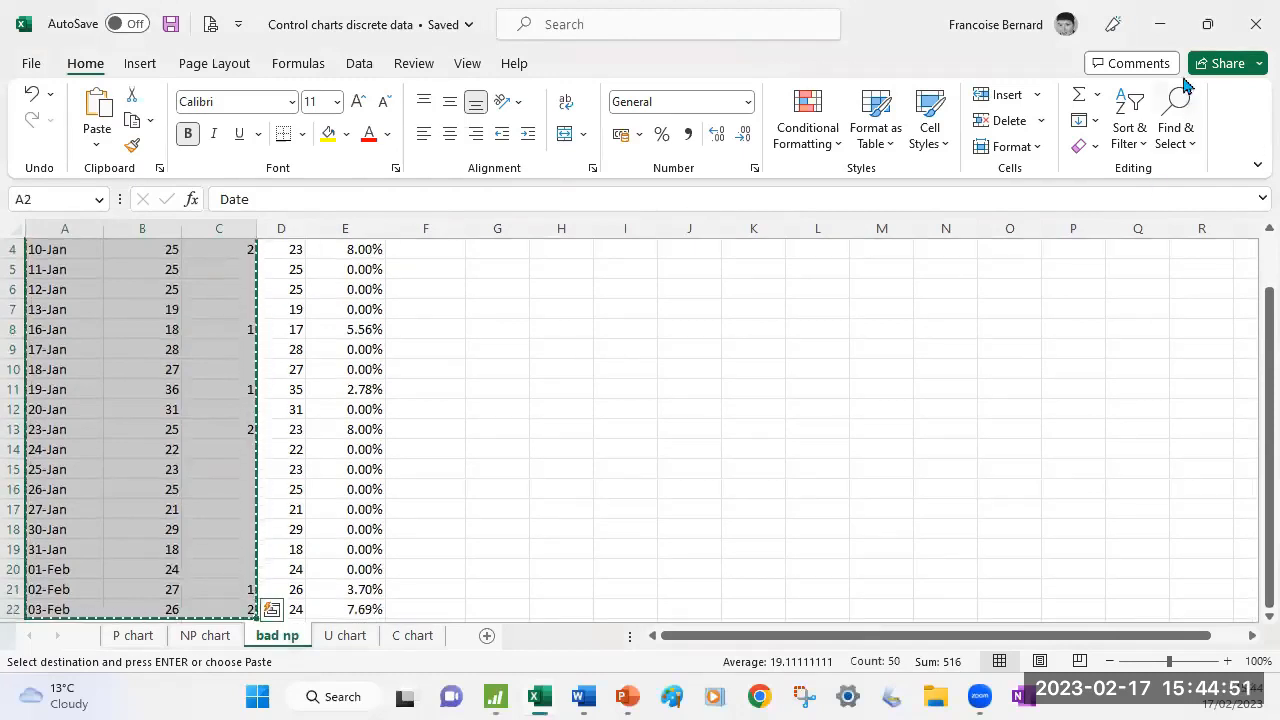
Return to Minitab and paste the copied bad np data with its headers into the worksheet starting at column C11.
{"action": "left_click", "coordinate": [1160, 37]}
{"action": "left_click", "coordinate": [893, 461]}
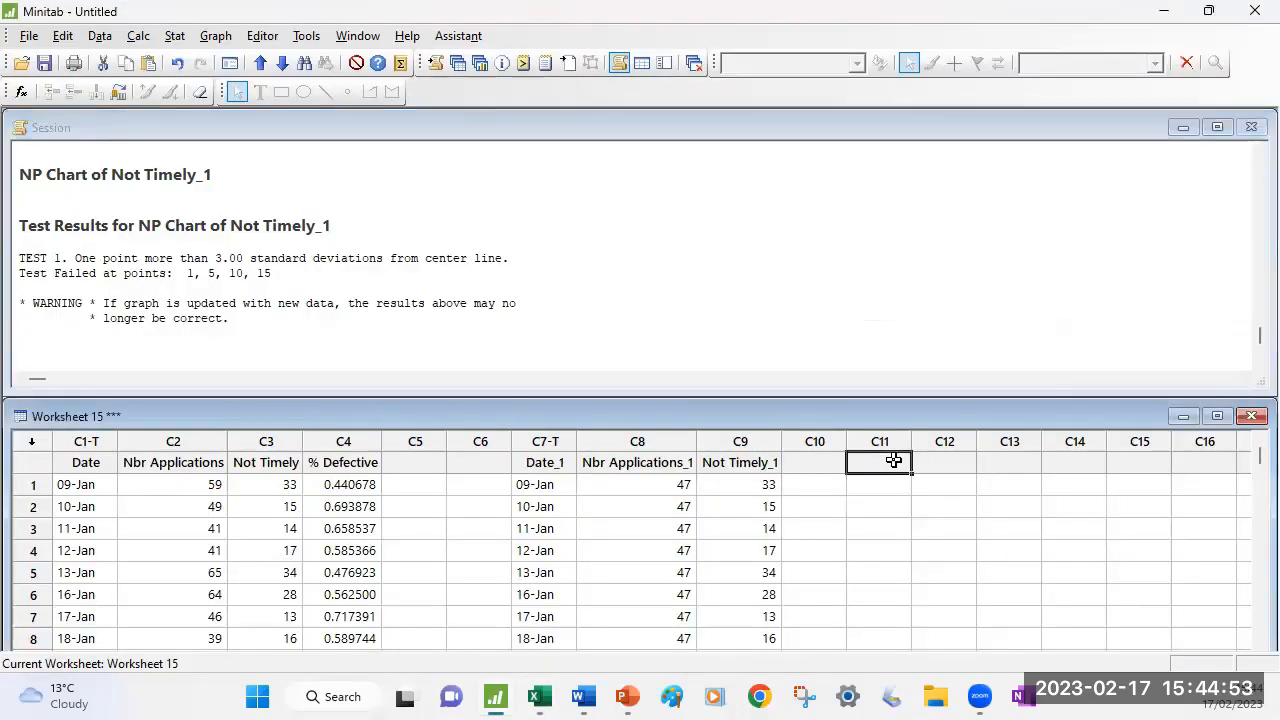
{"action": "key", "text": "ctrl+v"}
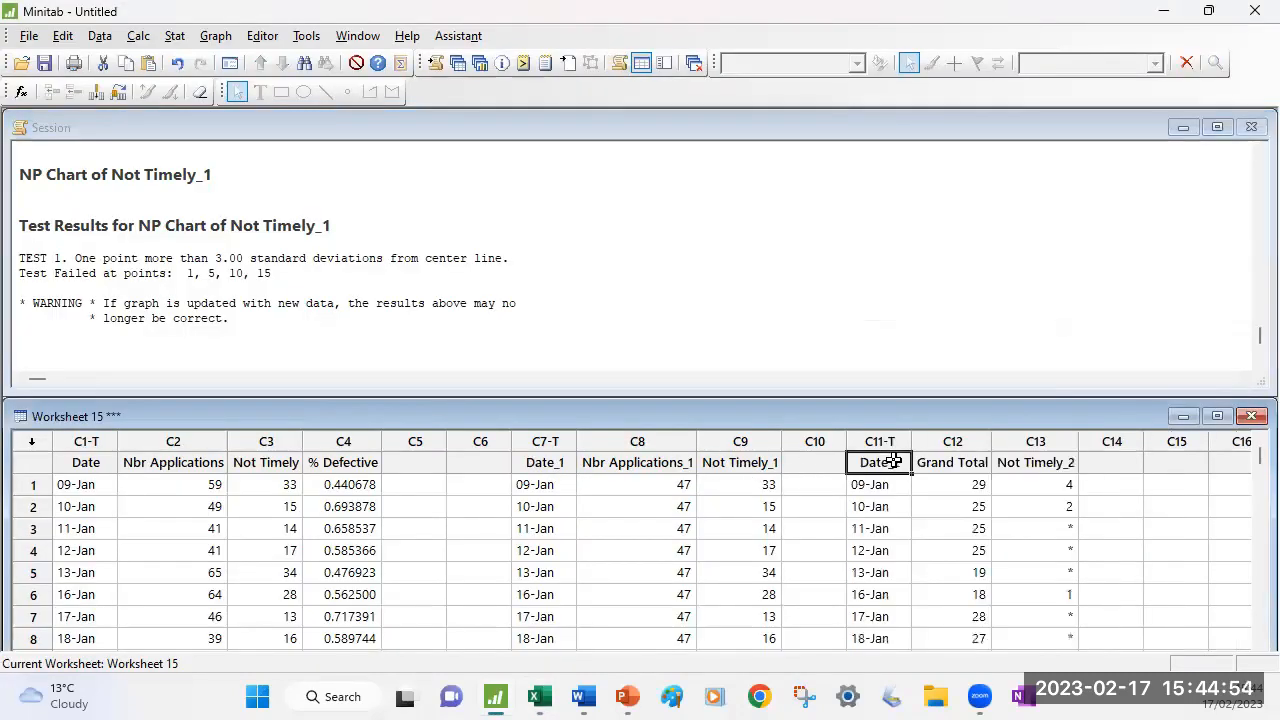
Create a P chart of Not Timely_2 using Grand Total as the subgroup sizes.
{"action": "left_click", "coordinate": [174, 38]}
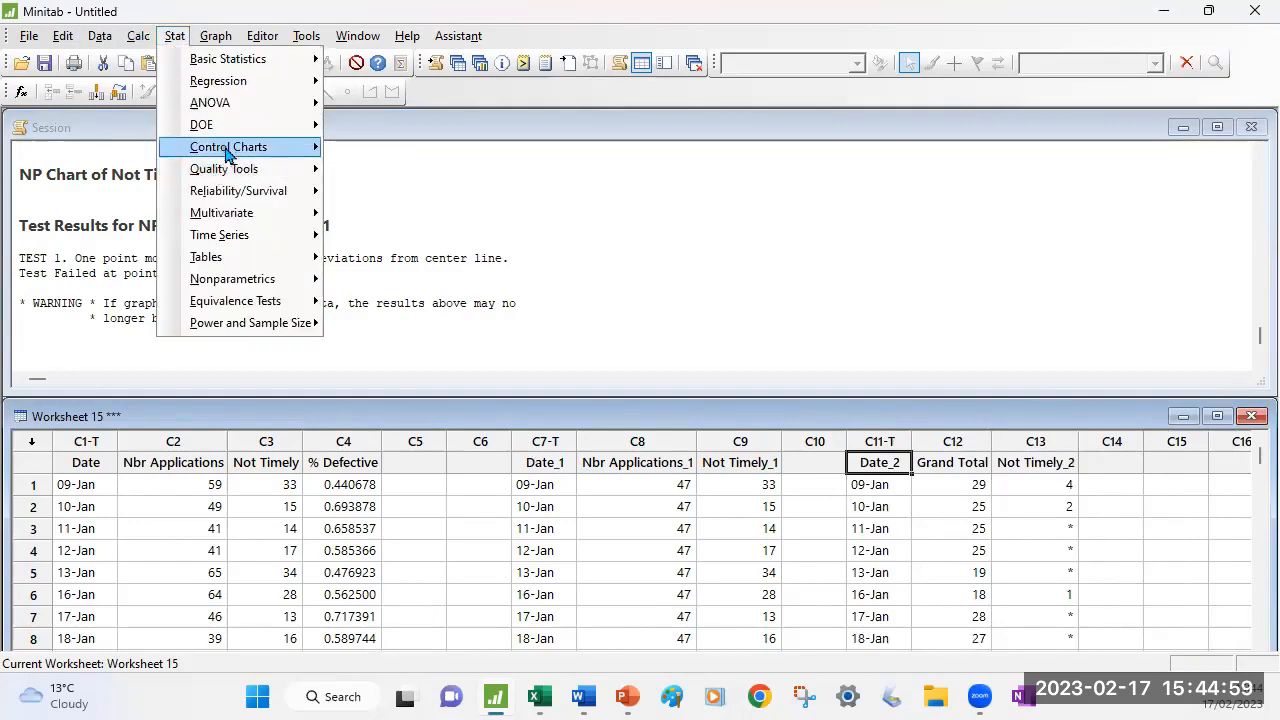
{"action": "mouse_move", "coordinate": [228, 172]}
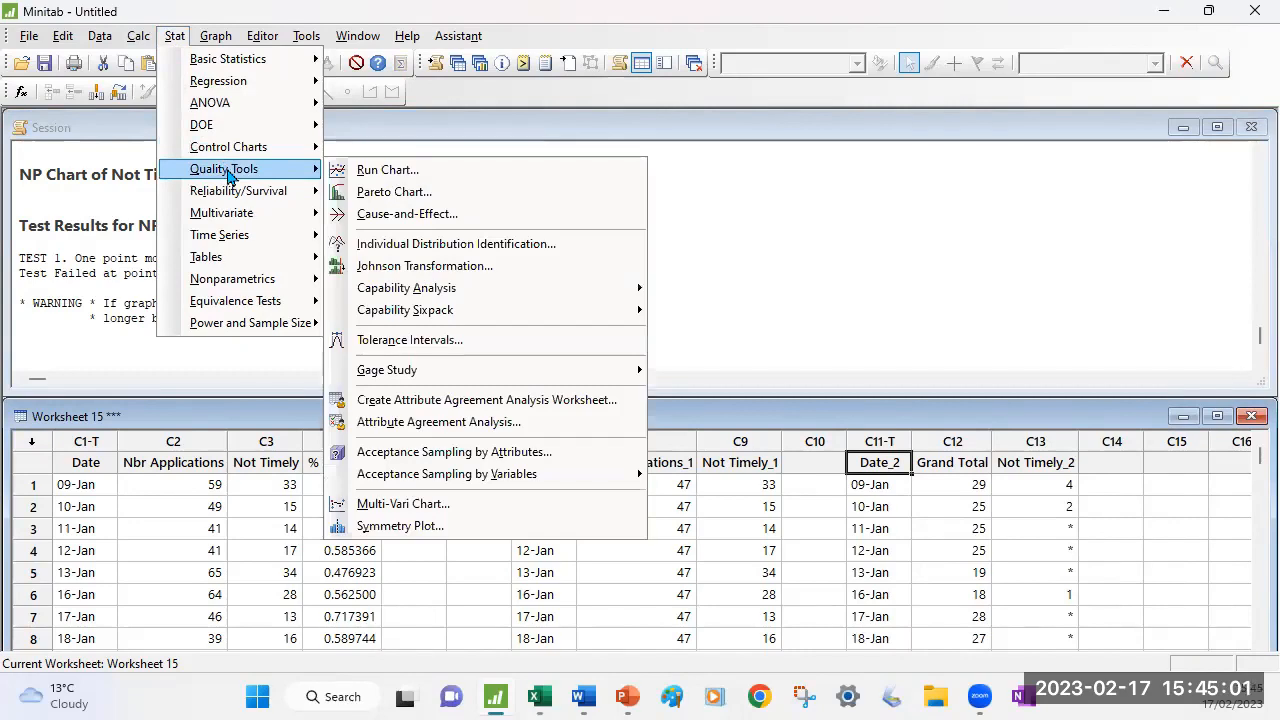
{"action": "mouse_move", "coordinate": [293, 157]}
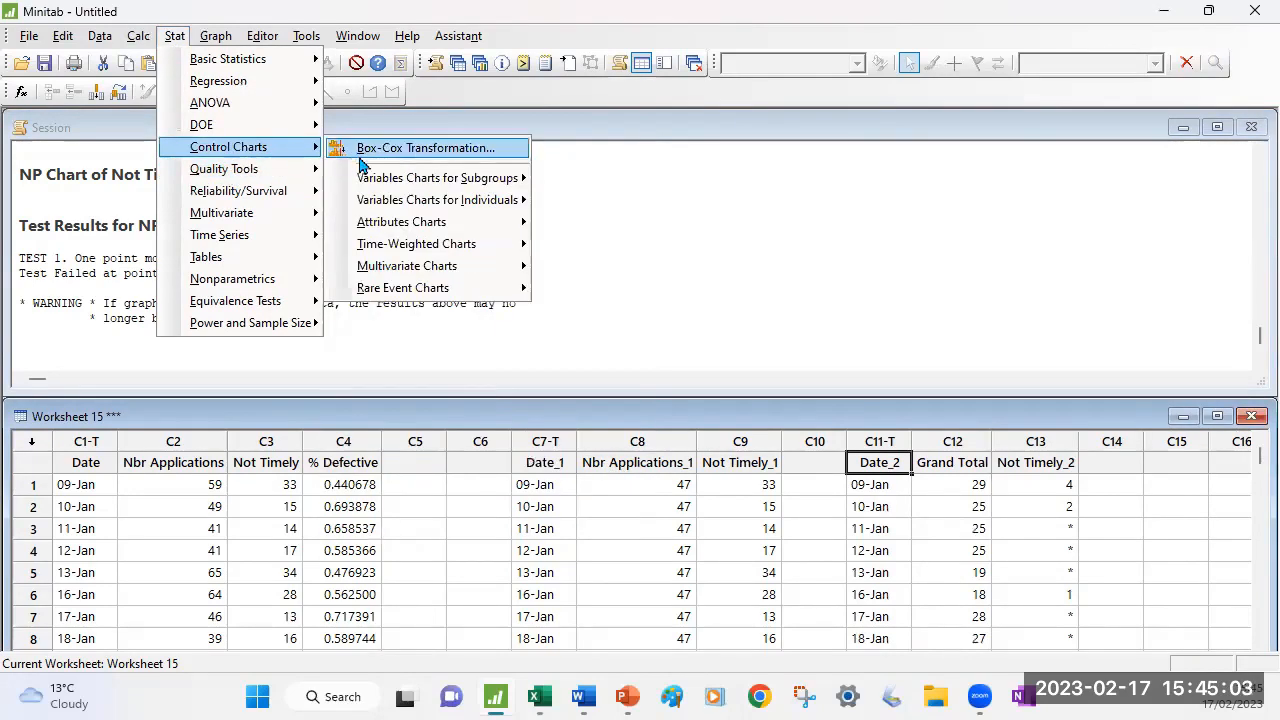
{"action": "mouse_move", "coordinate": [368, 224]}
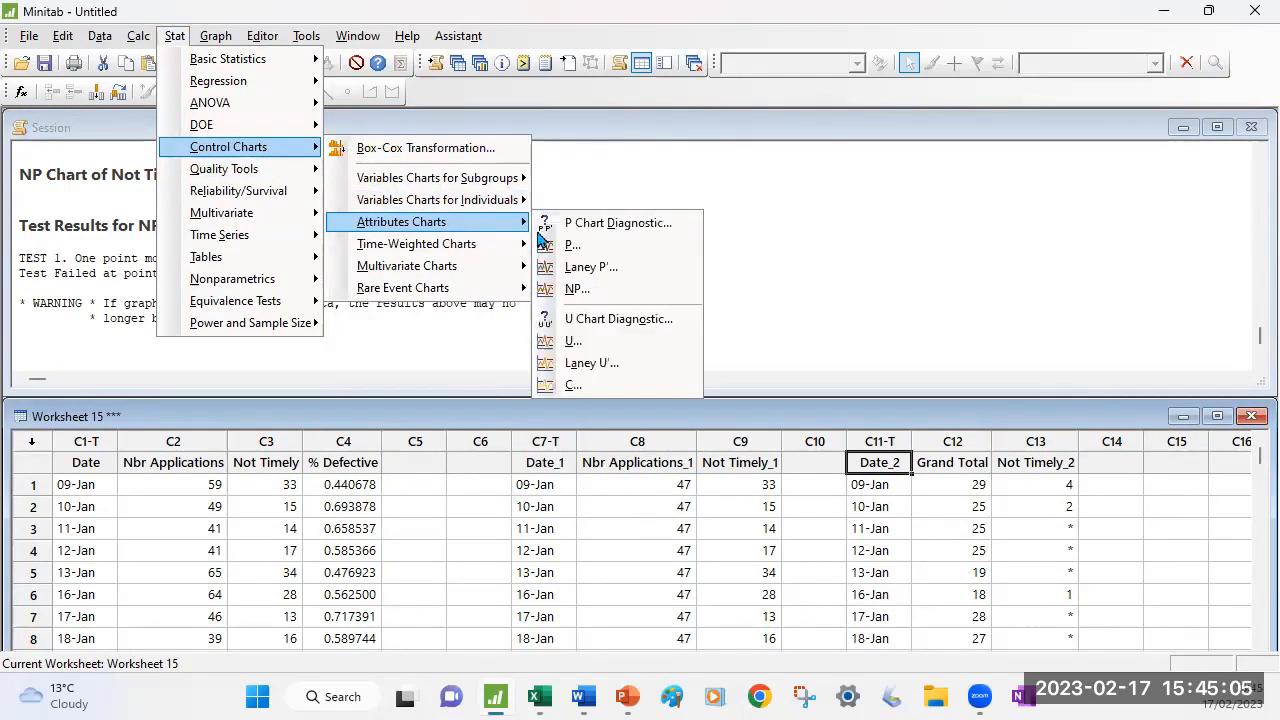
{"action": "left_click", "coordinate": [594, 247]}
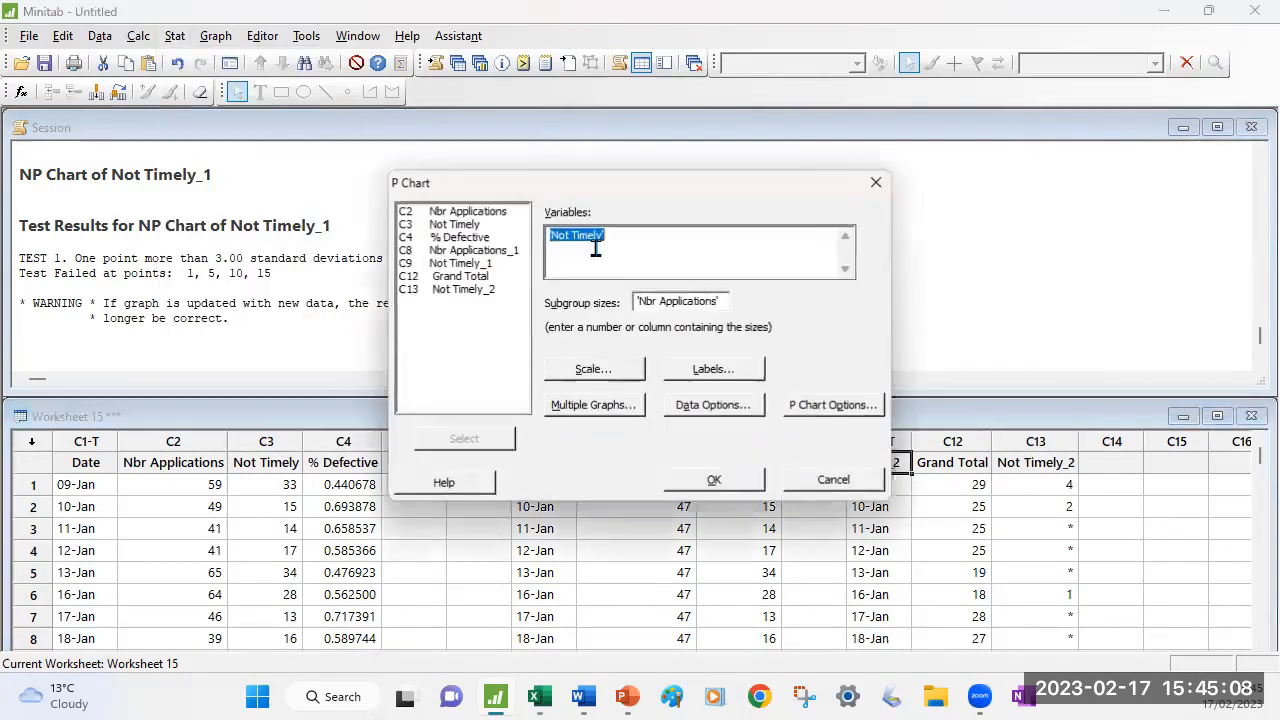
{"action": "double_click", "coordinate": [468, 289]}
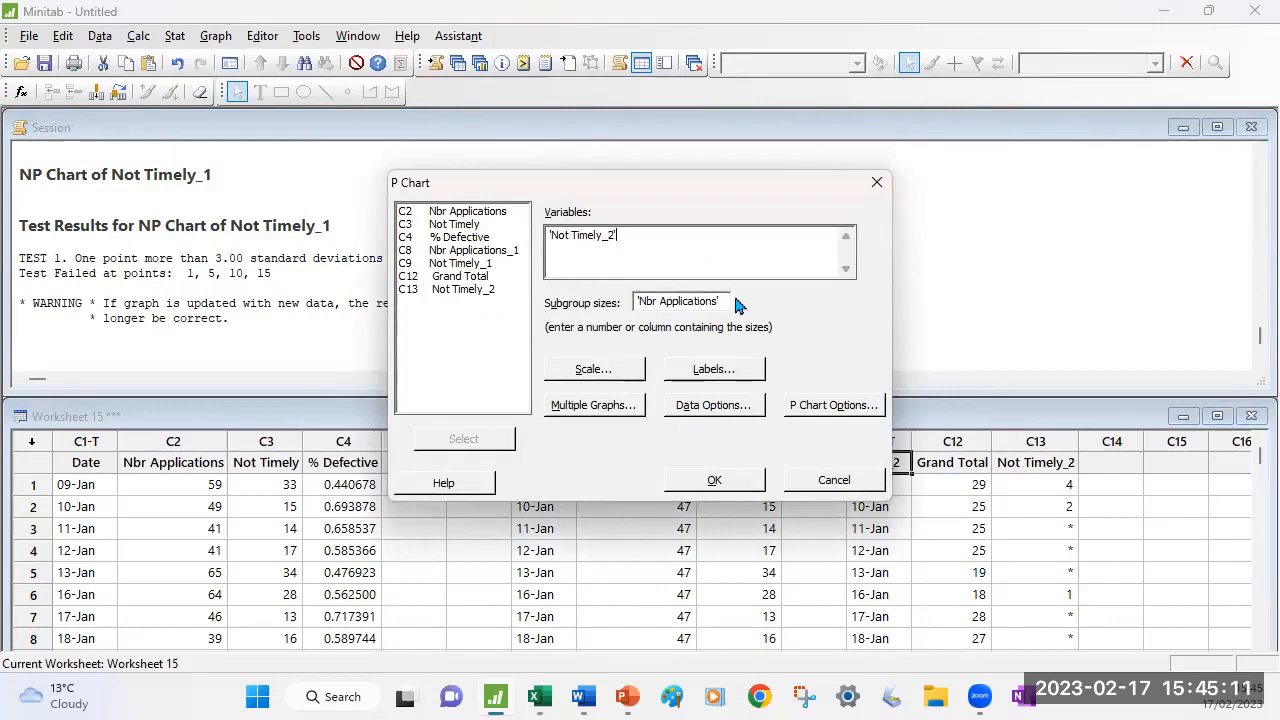
{"action": "left_click_drag", "start_coordinate": [726, 301], "coordinate": [580, 302]}
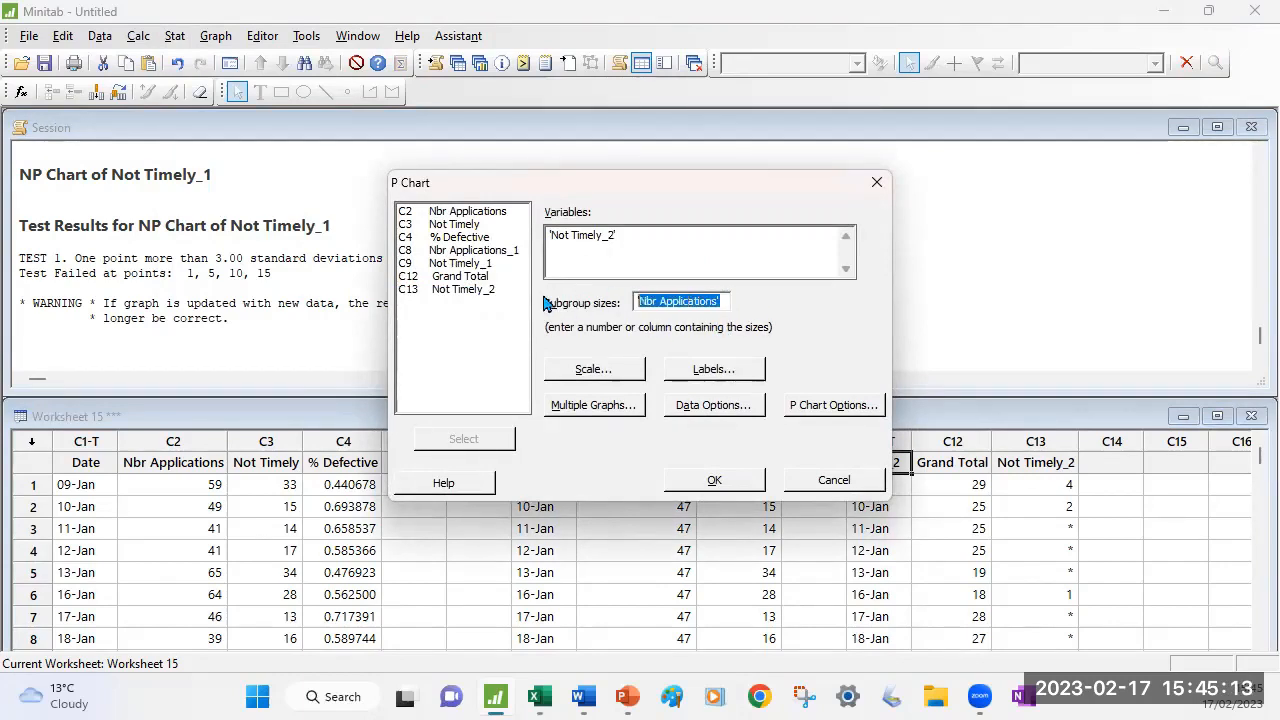
{"action": "key", "text": "Delete"}
{"action": "double_click", "coordinate": [460, 276]}
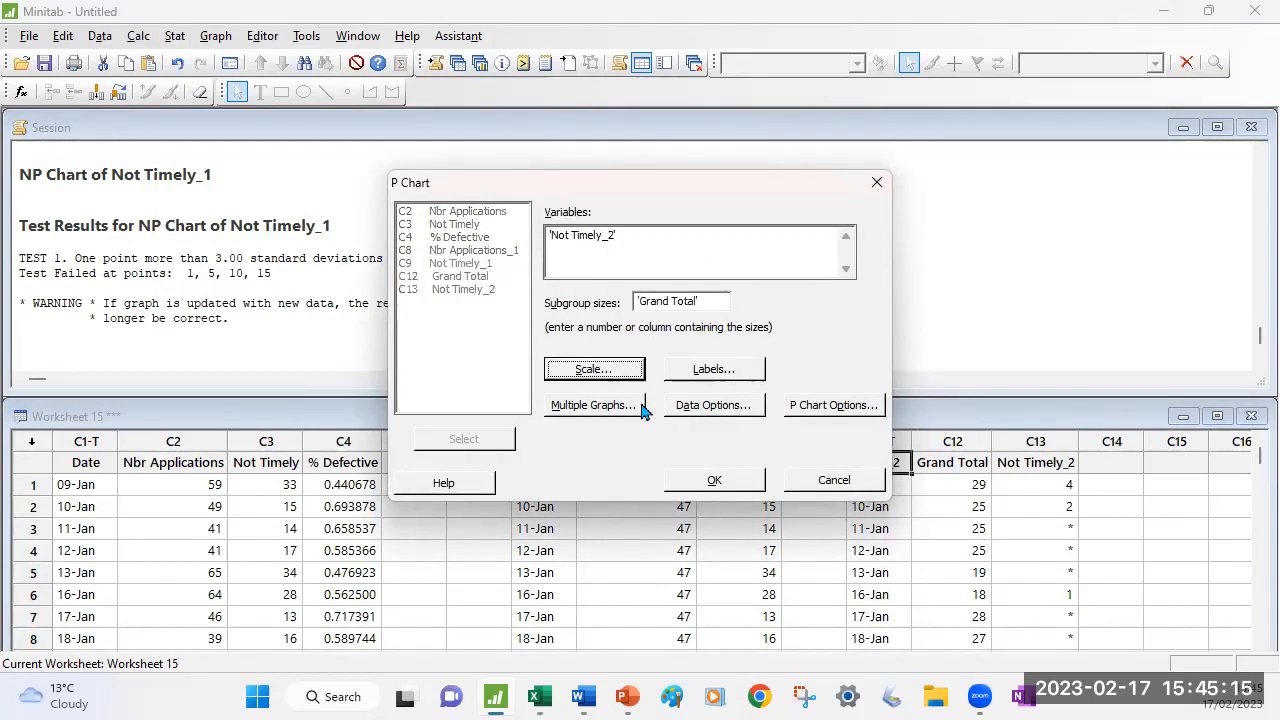
{"action": "left_click", "coordinate": [714, 481]}
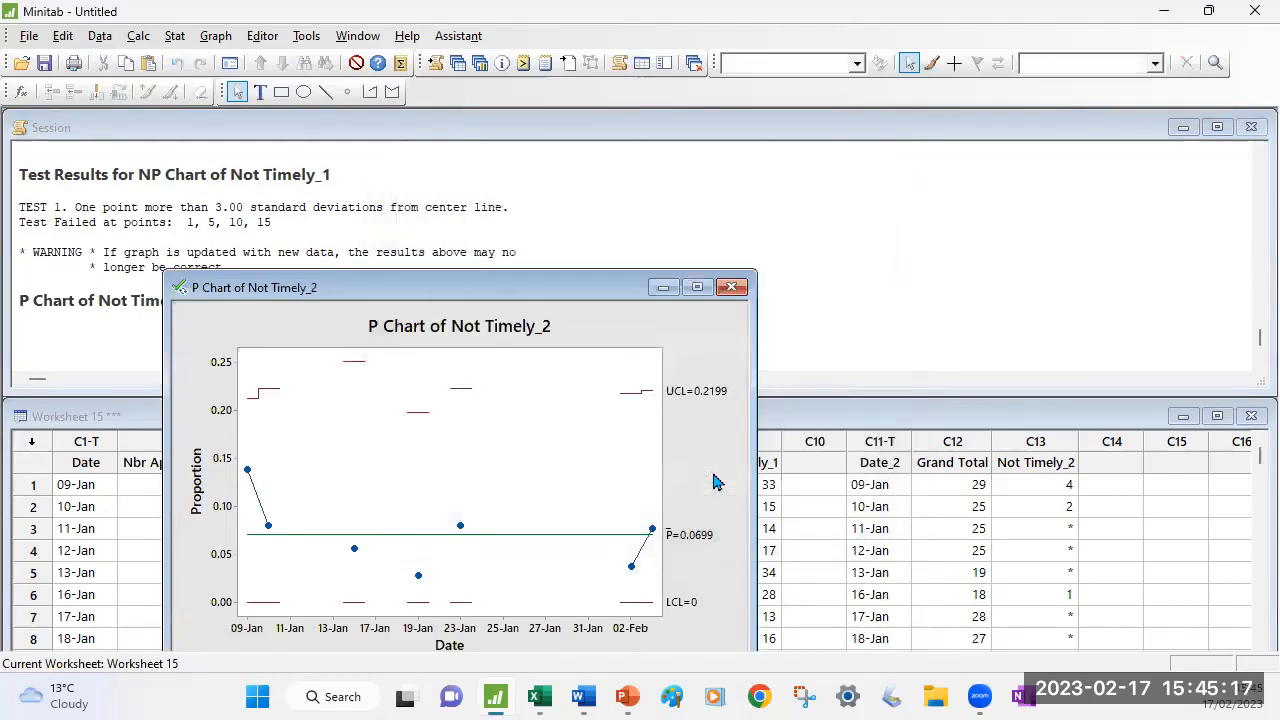
Maximize the P Chart of Not Timely_2 to examine its plotted points and gaps, and restore it over the worksheet.
{"action": "left_click_drag", "start_coordinate": [603, 291], "coordinate": [649, 167]}
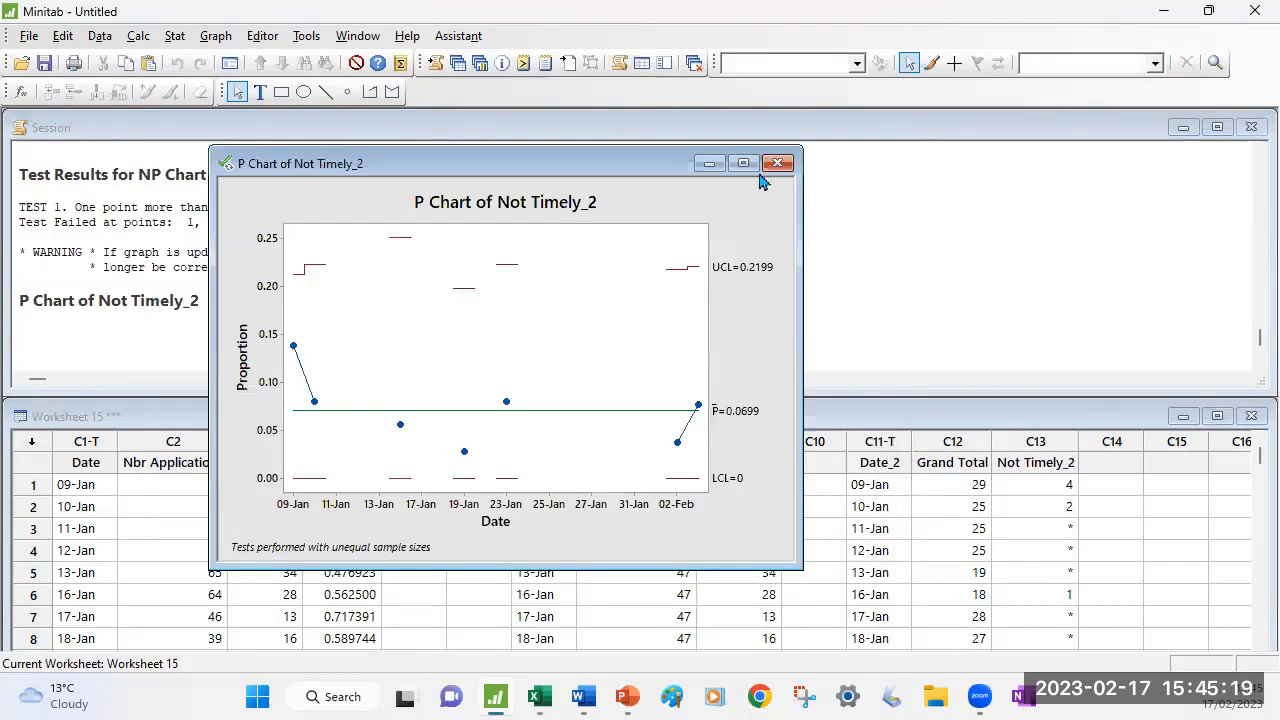
{"action": "left_click", "coordinate": [742, 161]}
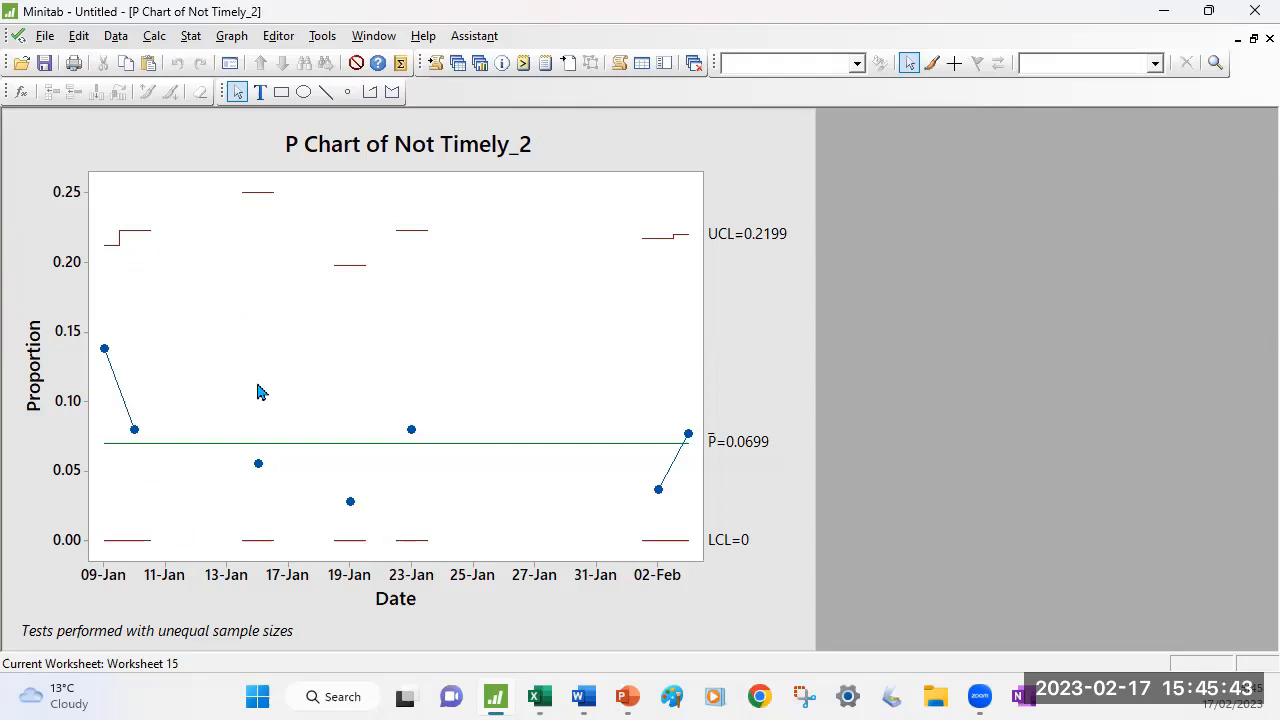
{"action": "left_click", "coordinate": [1252, 40]}
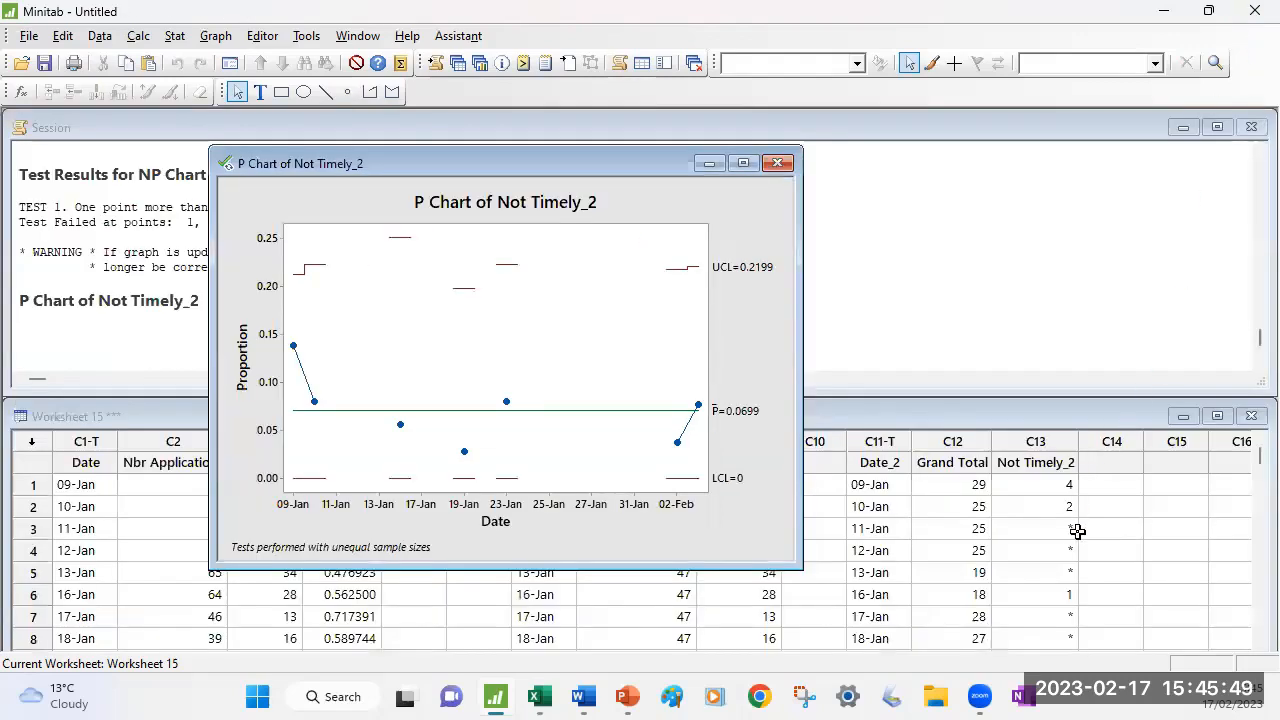
Replace the missing Not Timely_2 values in rows 3, 4, 5, 7 and 8 with 0, keeping row 6 at 1.
{"action": "left_click", "coordinate": [1110, 547]}
{"action": "left_click", "coordinate": [1063, 527]}
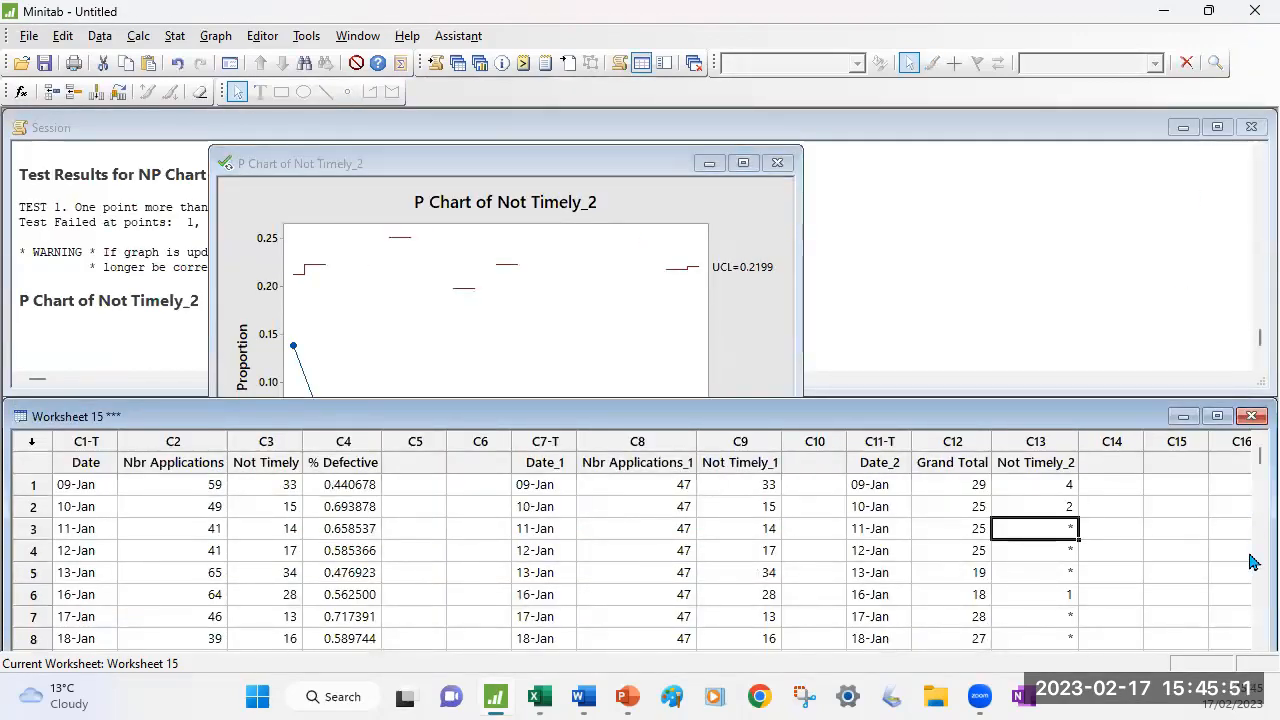
{"action": "type", "text": "0"}
{"action": "type", "text": "0"}
{"action": "key", "text": "Return"}
{"action": "type", "text": "0"}
{"action": "key", "text": "Return"}
{"action": "key", "text": "Return"}
{"action": "type", "text": "0"}
{"action": "key", "text": "Return"}
{"action": "type", "text": "0"}
{"action": "key", "text": "Return"}
{"action": "type", "text": "1"}
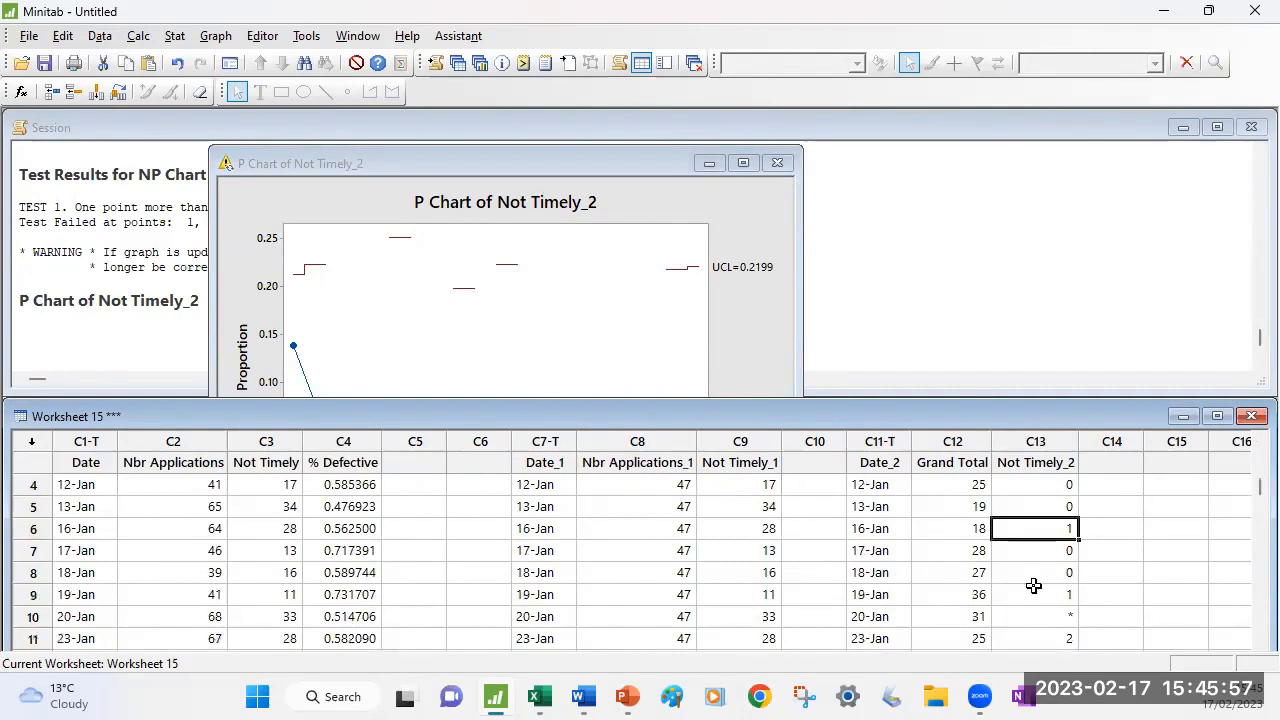
{"action": "key", "text": "Return"}
Fill the missing Not Timely_2 values in rows 10 and 12 to 15 with 0, keeping row 11 at 2.
{"action": "scroll", "coordinate": [1037, 567], "scroll_direction": "up", "scroll_amount": 1}
{"action": "left_click", "coordinate": [1040, 550]}
{"action": "type", "text": "0"}
{"action": "key", "text": "Return"}
{"action": "type", "text": "2"}
{"action": "key", "text": "Return"}
{"action": "type", "text": "0"}
{"action": "key", "text": "Return"}
{"action": "type", "text": "0"}
{"action": "key", "text": "Return"}
{"action": "type", "text": "0"}
{"action": "scroll", "coordinate": [1080, 570], "scroll_direction": "down", "scroll_amount": 1}
{"action": "left_click", "coordinate": [1041, 591]}
{"action": "type", "text": "0"}
{"action": "key", "text": "Return"}
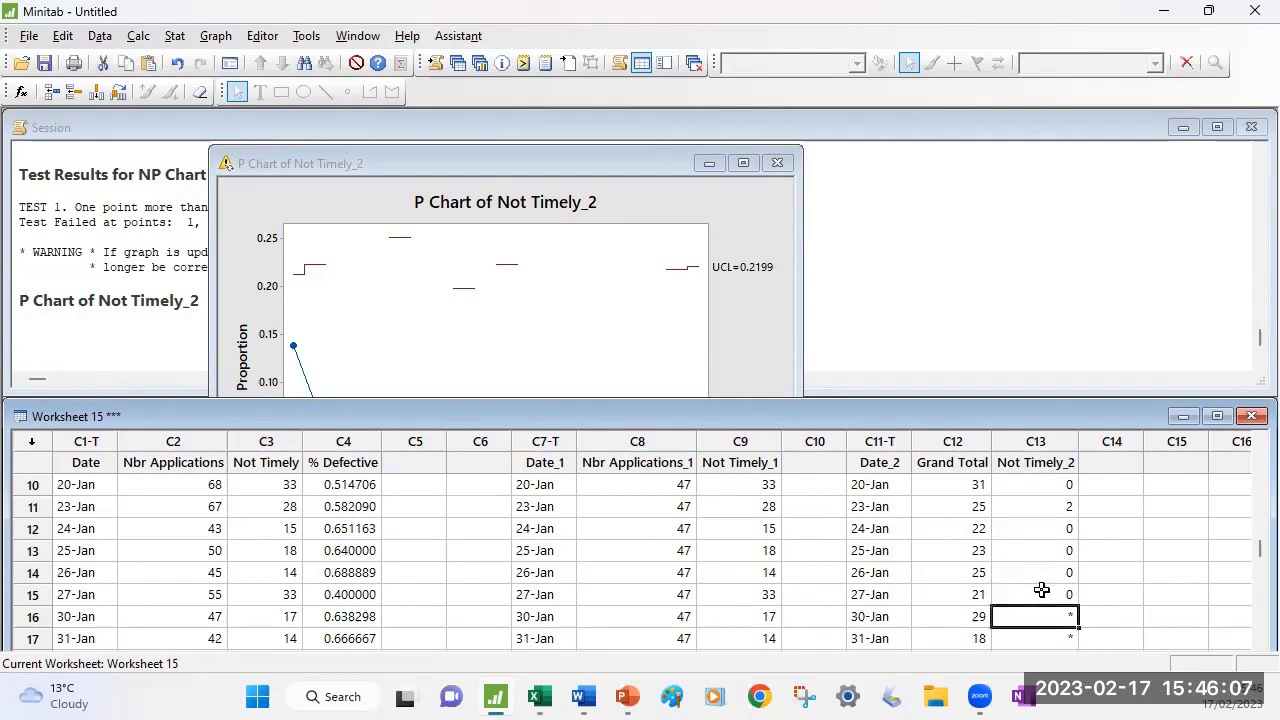
Fill the missing Not Timely_2 values in rows 16 to 18 with 0 and check the end of the column.
{"action": "scroll", "coordinate": [1041, 590], "scroll_direction": "down", "scroll_amount": 1}
{"action": "type", "text": "0"}
{"action": "key", "text": "Return"}
{"action": "type", "text": "0"}
{"action": "key", "text": "Return"}
{"action": "type", "text": "0"}
{"action": "key", "text": "Return"}
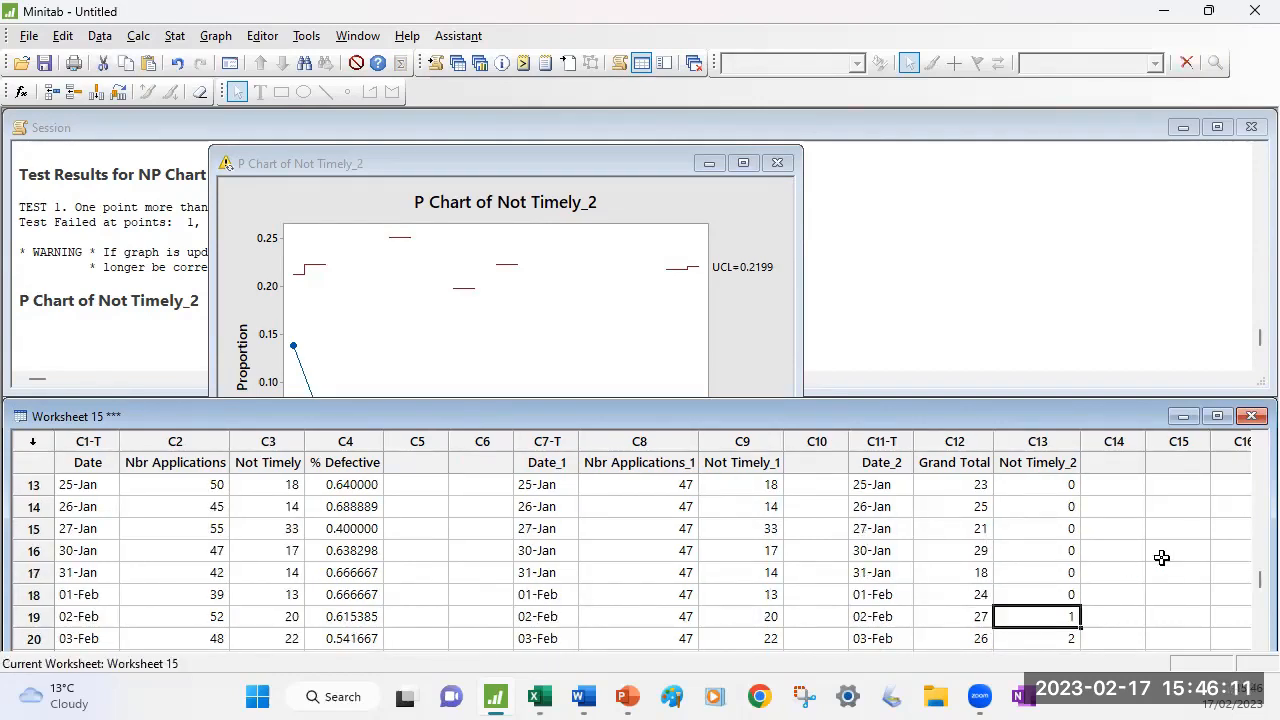
{"action": "scroll", "coordinate": [1161, 557], "scroll_direction": "down", "scroll_amount": 1}
{"action": "left_click", "coordinate": [1040, 462]}
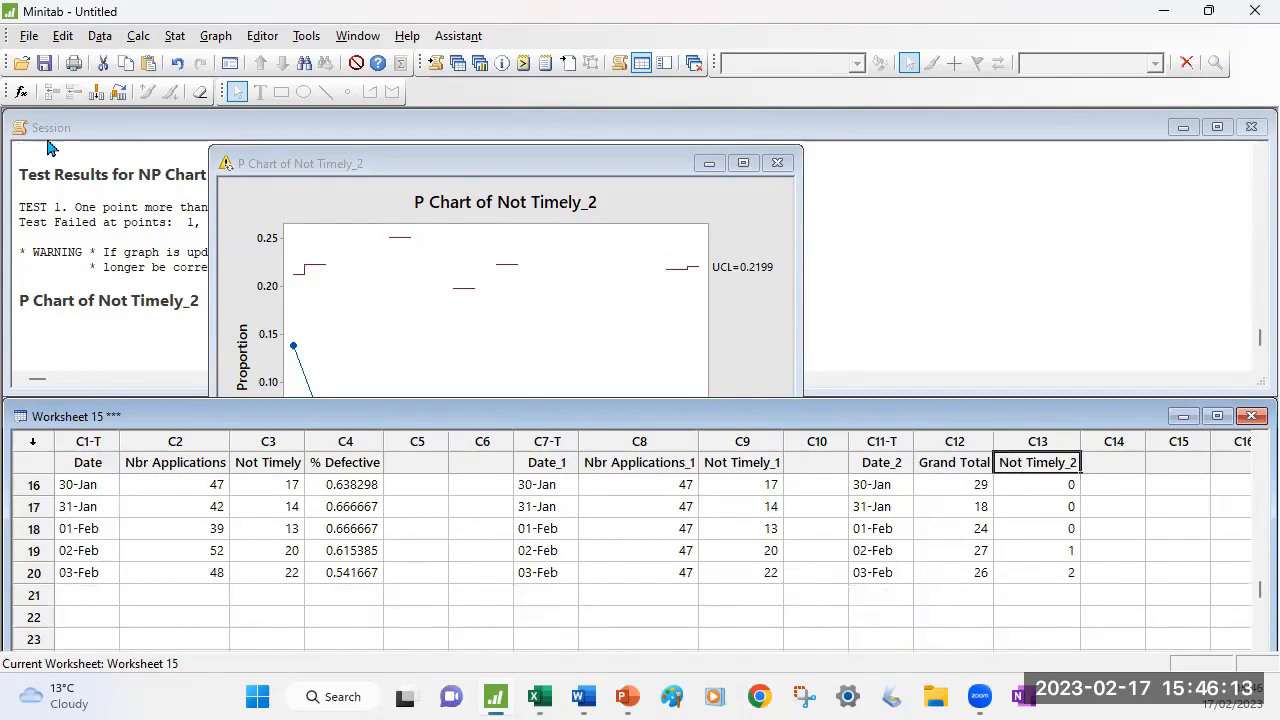
Close the outdated P chart without saving it, and regenerate it maximized with Not Timely_2 and Grand Total subgroup sizes.
{"action": "left_click", "coordinate": [777, 162]}
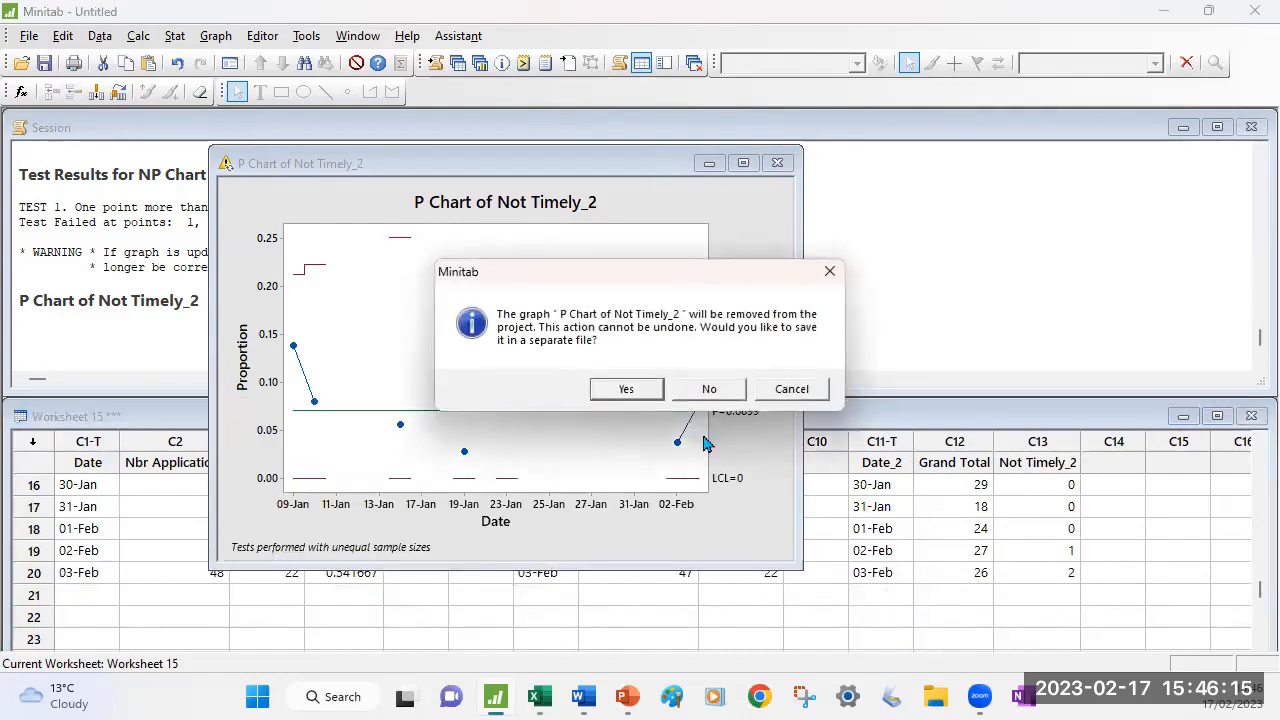
{"action": "left_click", "coordinate": [702, 389]}
{"action": "key", "text": "ctrl+e"}
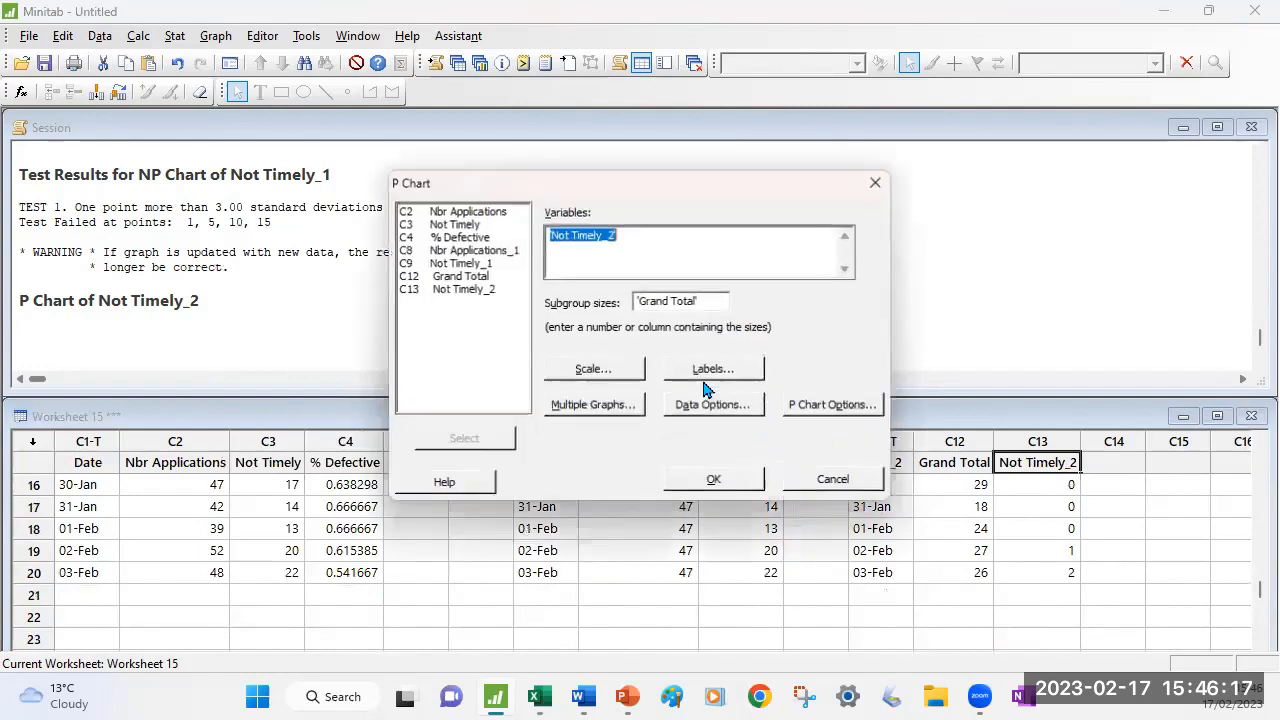
{"action": "left_click", "coordinate": [715, 480]}
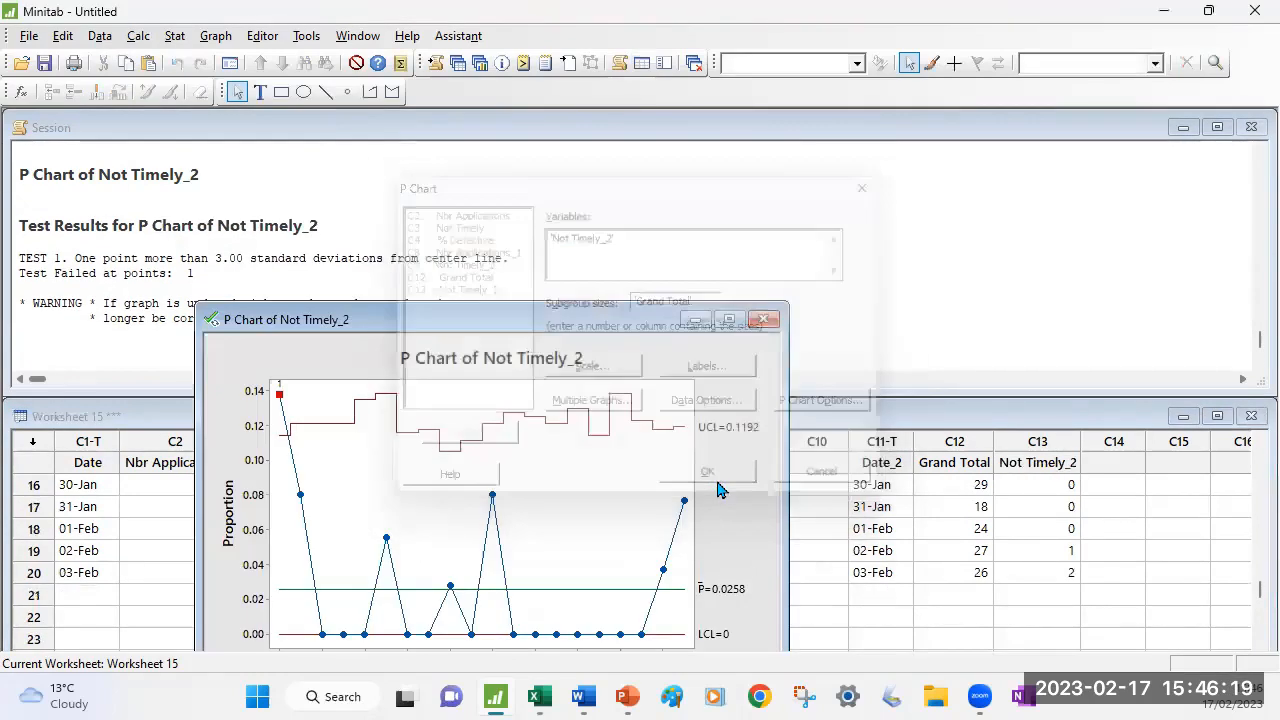
{"action": "left_click", "coordinate": [727, 320]}
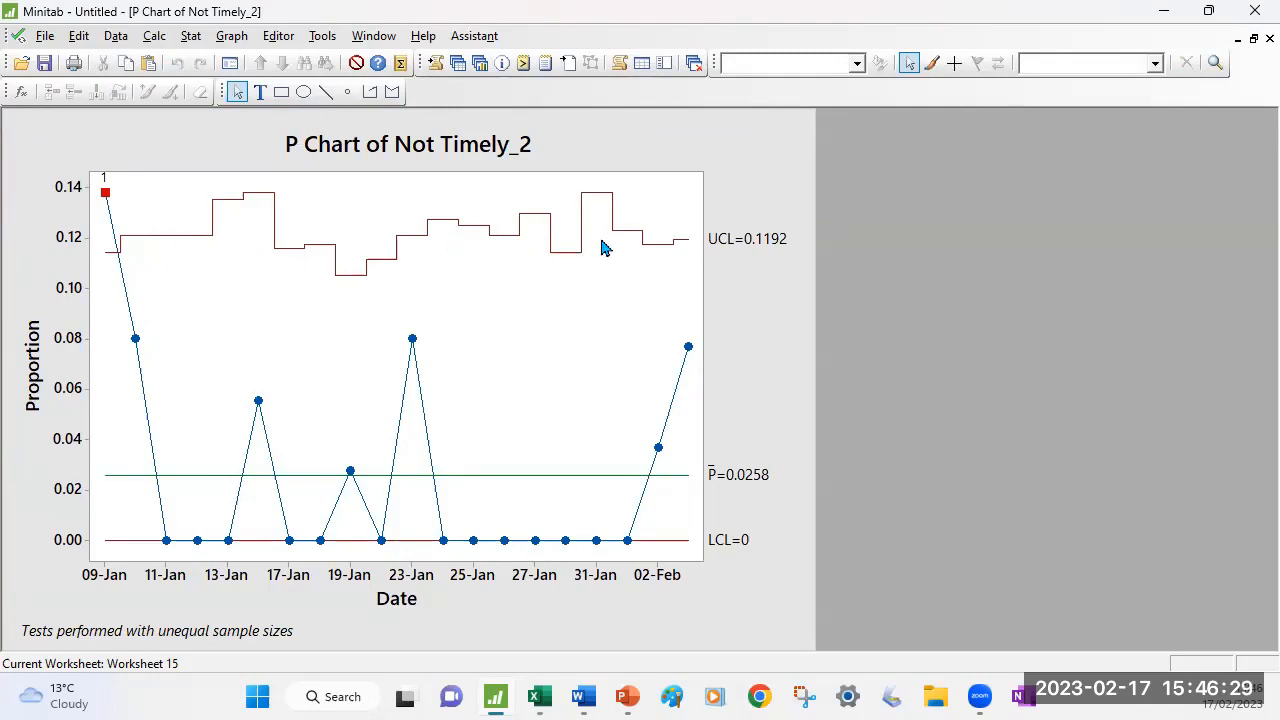
{"action": "mouse_move", "coordinate": [585, 261]}
{"action": "mouse_move", "coordinate": [674, 476]}
Create an NP chart of Not Timely_2 using Grand Total as the subgroup sizes.
{"action": "left_click", "coordinate": [191, 38]}
{"action": "mouse_move", "coordinate": [238, 150]}
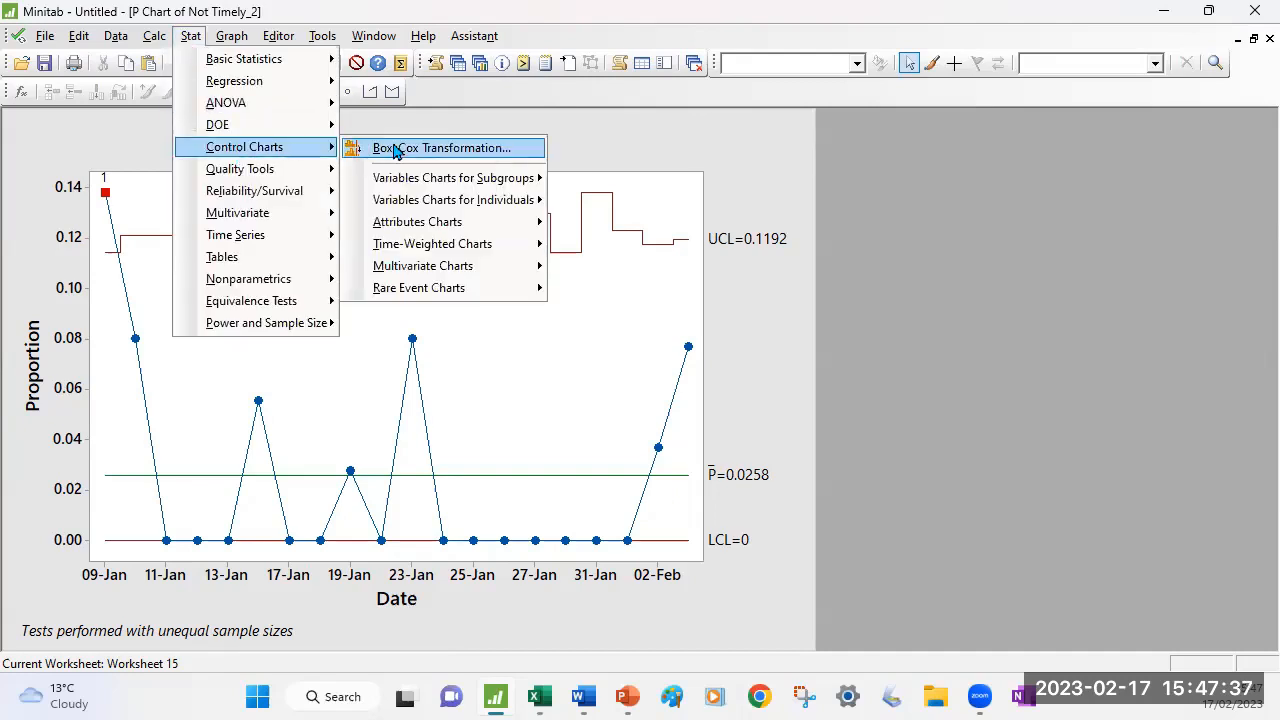
{"action": "mouse_move", "coordinate": [430, 221]}
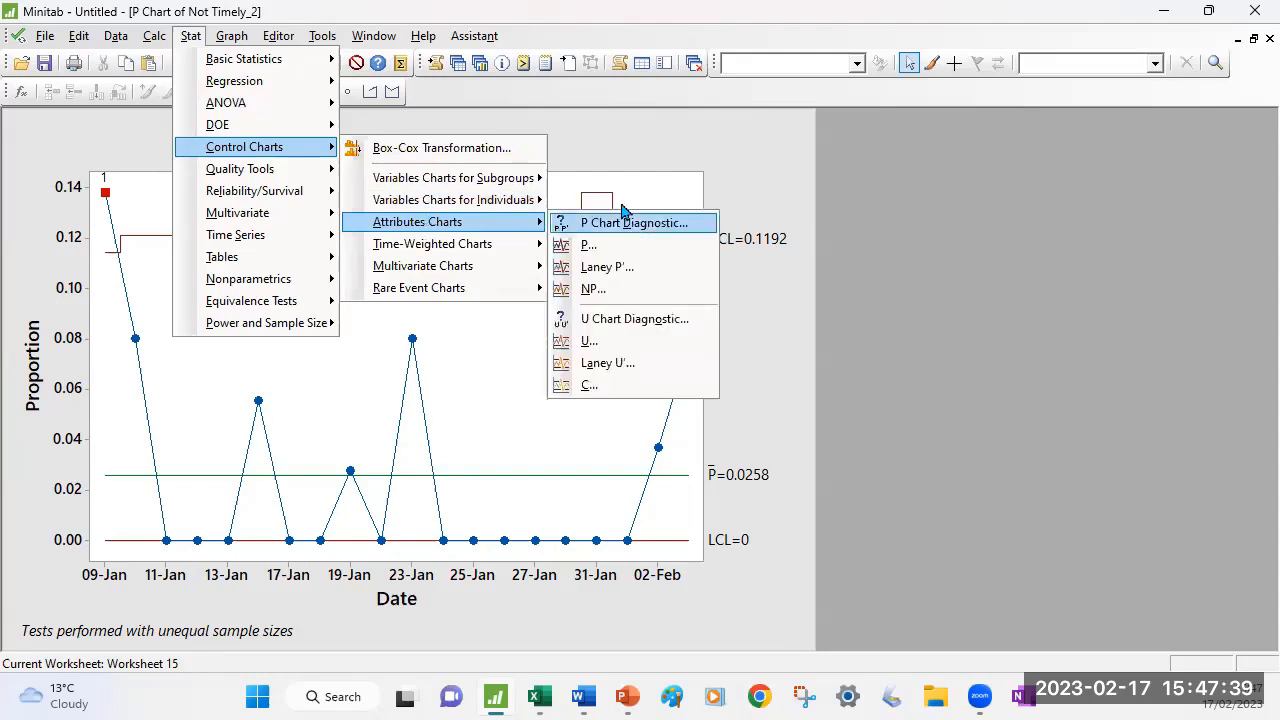
{"action": "left_click", "coordinate": [591, 289]}
{"action": "left_click", "coordinate": [666, 301]}
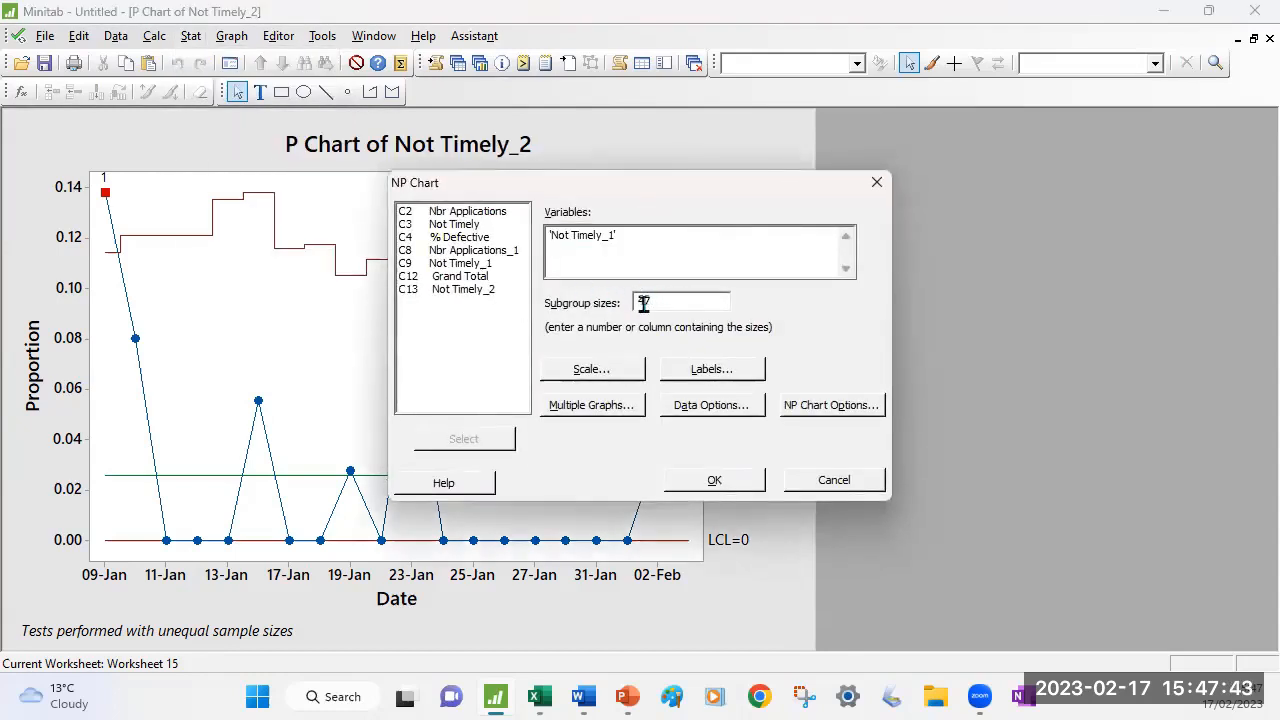
{"action": "left_click_drag", "start_coordinate": [643, 254], "coordinate": [505, 236]}
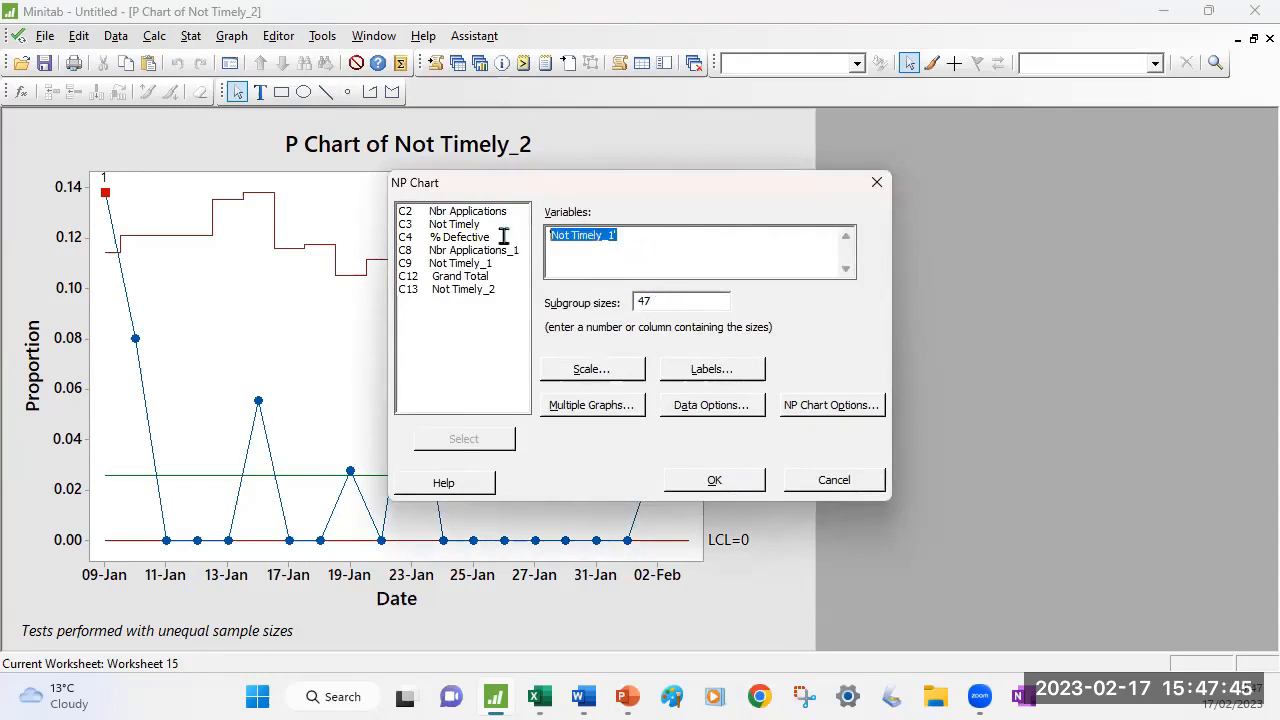
{"action": "double_click", "coordinate": [468, 292]}
{"action": "left_click_drag", "start_coordinate": [674, 300], "coordinate": [560, 302]}
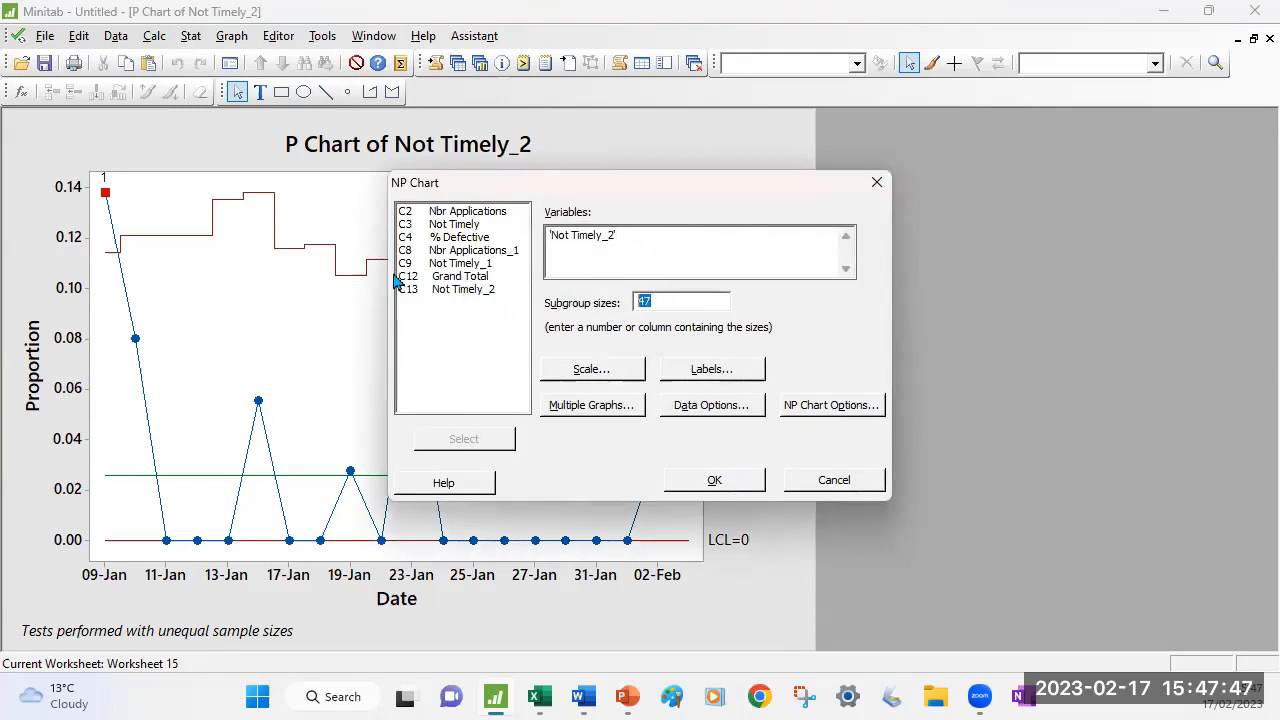
{"action": "double_click", "coordinate": [470, 279]}
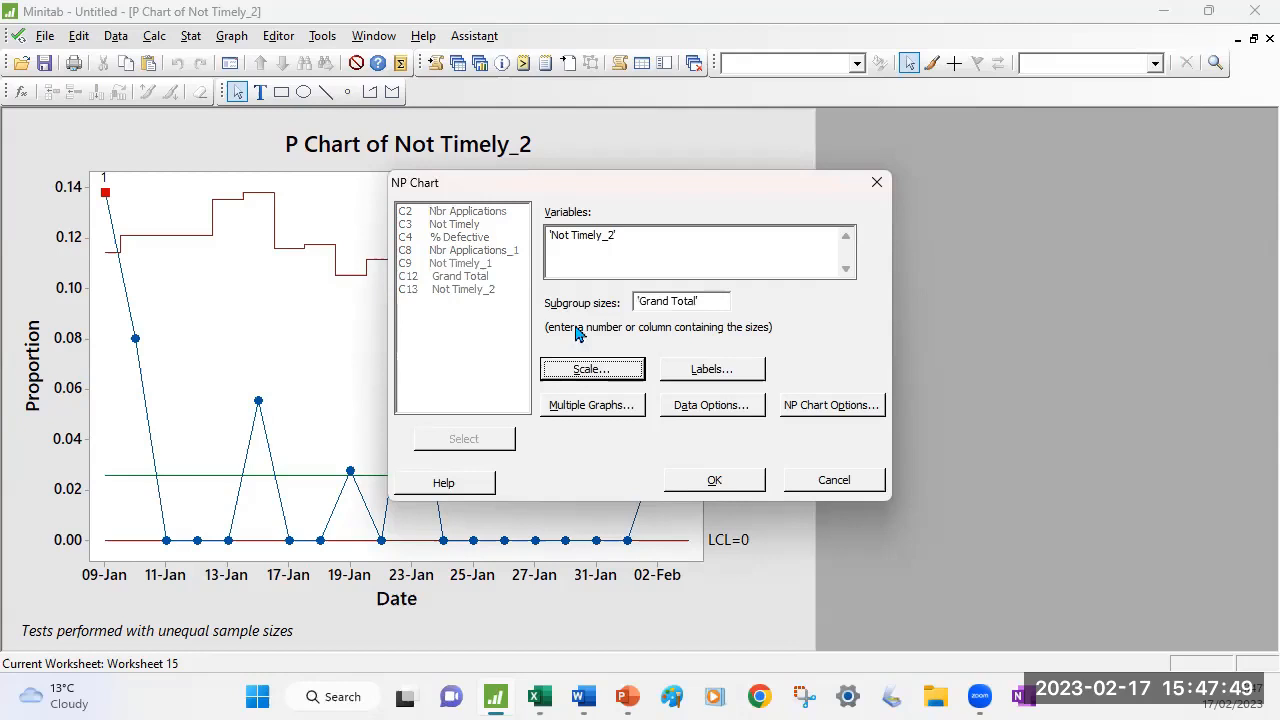
{"action": "left_click", "coordinate": [714, 480]}
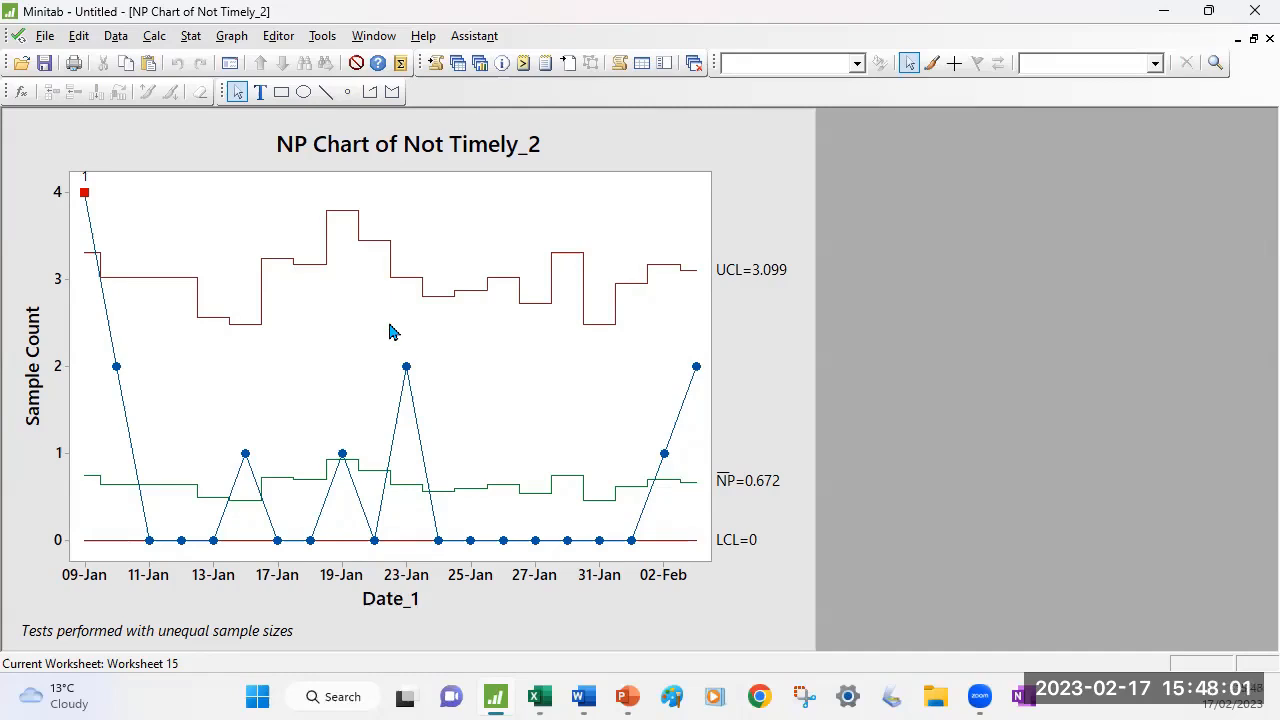
Create an I-MR chart of Not Timely_2 to compare with the NP chart, and close it without saving.
{"action": "left_click", "coordinate": [190, 36]}
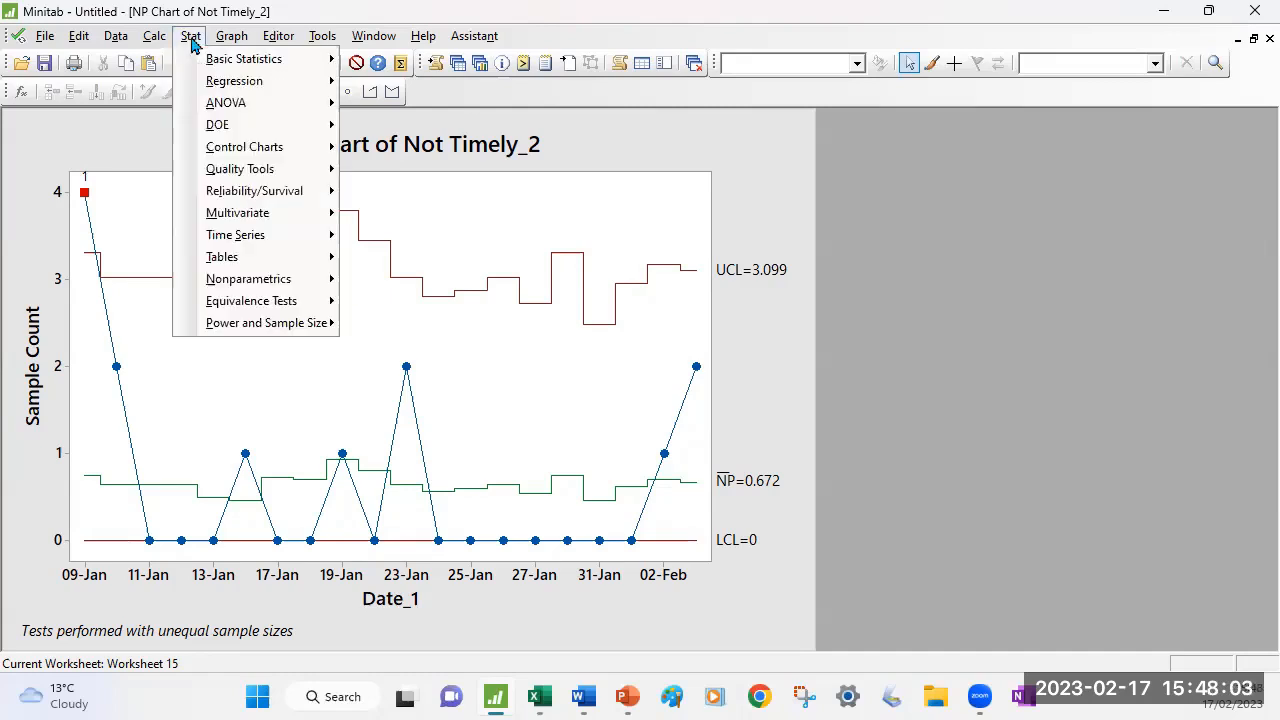
{"action": "mouse_move", "coordinate": [240, 150]}
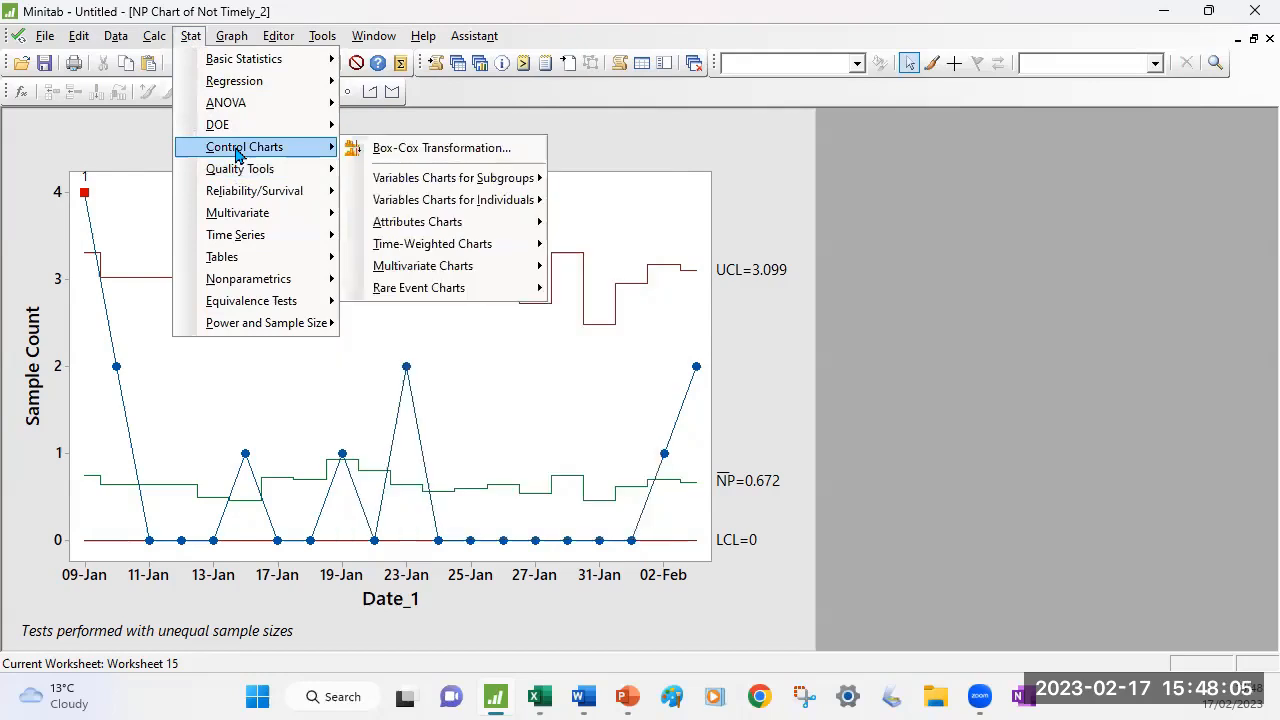
{"action": "mouse_move", "coordinate": [466, 180]}
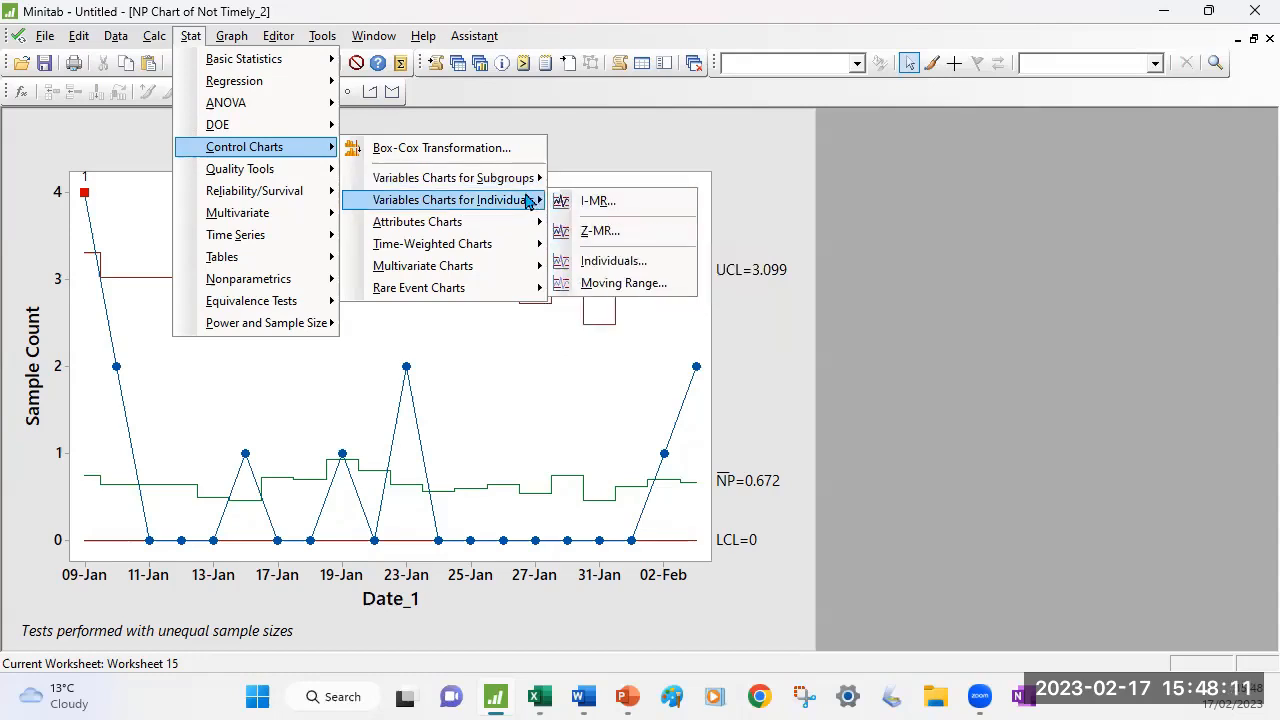
{"action": "left_click", "coordinate": [598, 206]}
{"action": "double_click", "coordinate": [460, 289]}
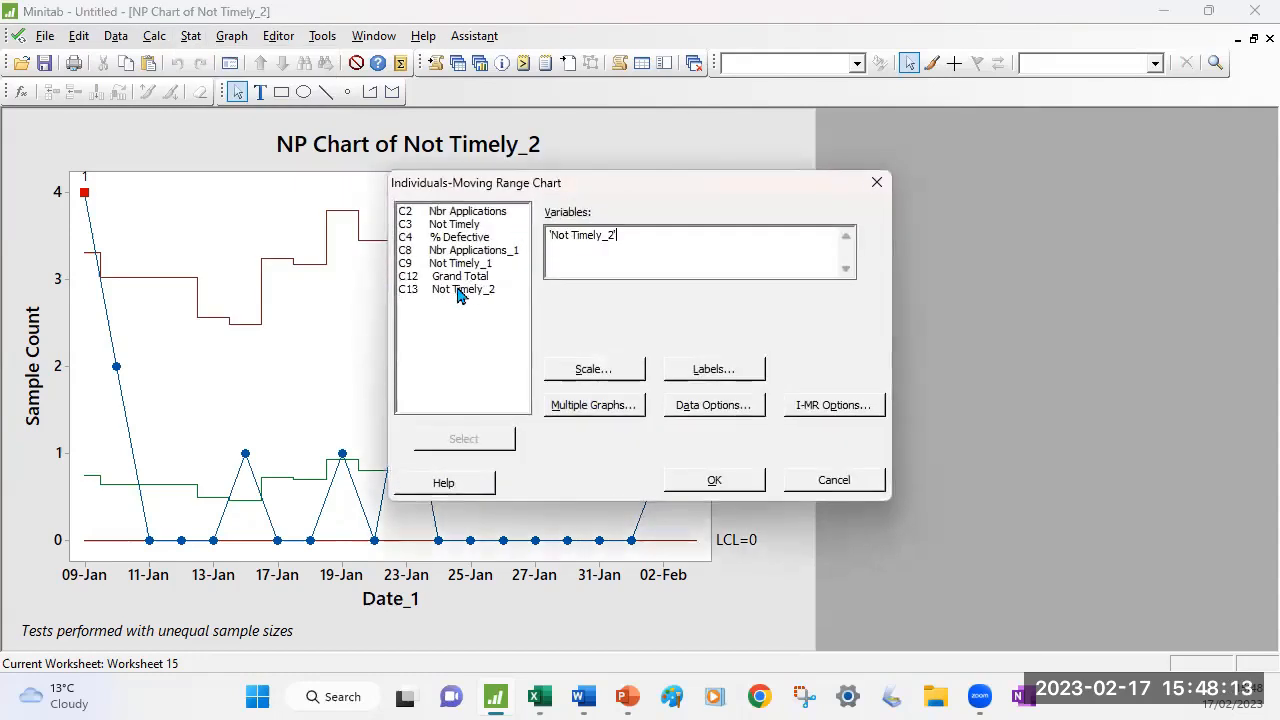
{"action": "left_click", "coordinate": [710, 480]}
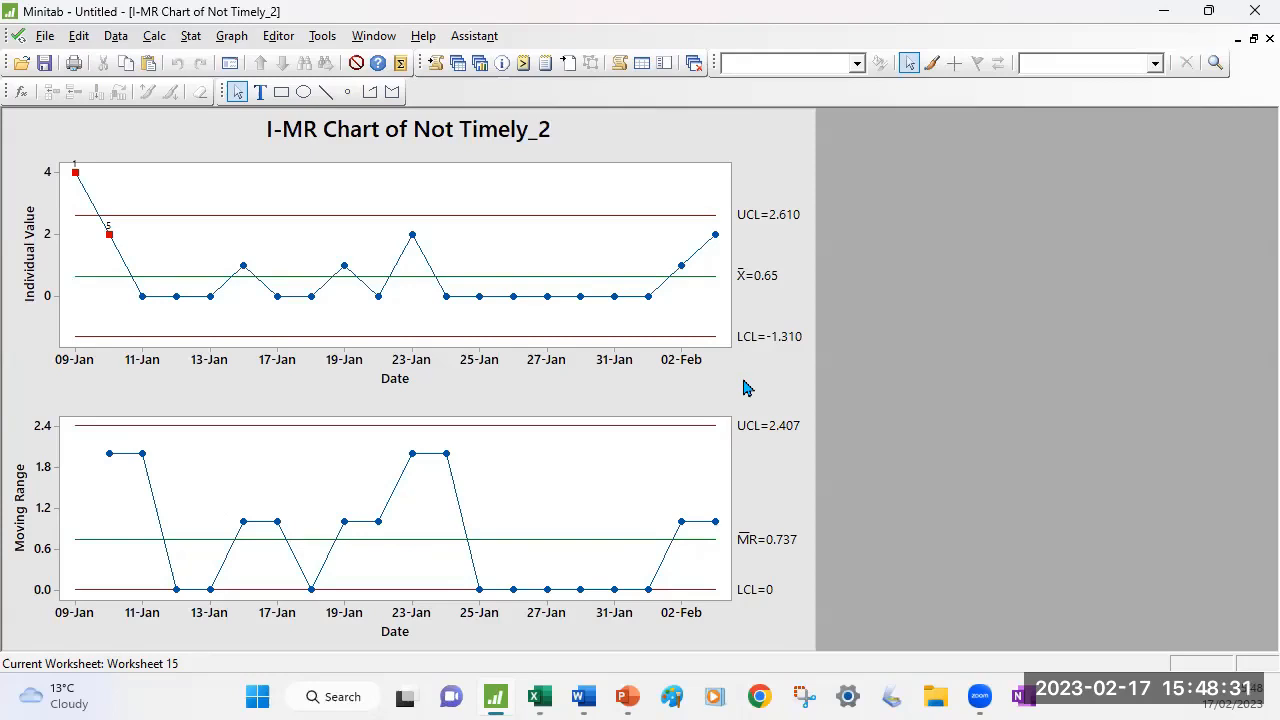
{"action": "left_click", "coordinate": [1268, 38]}
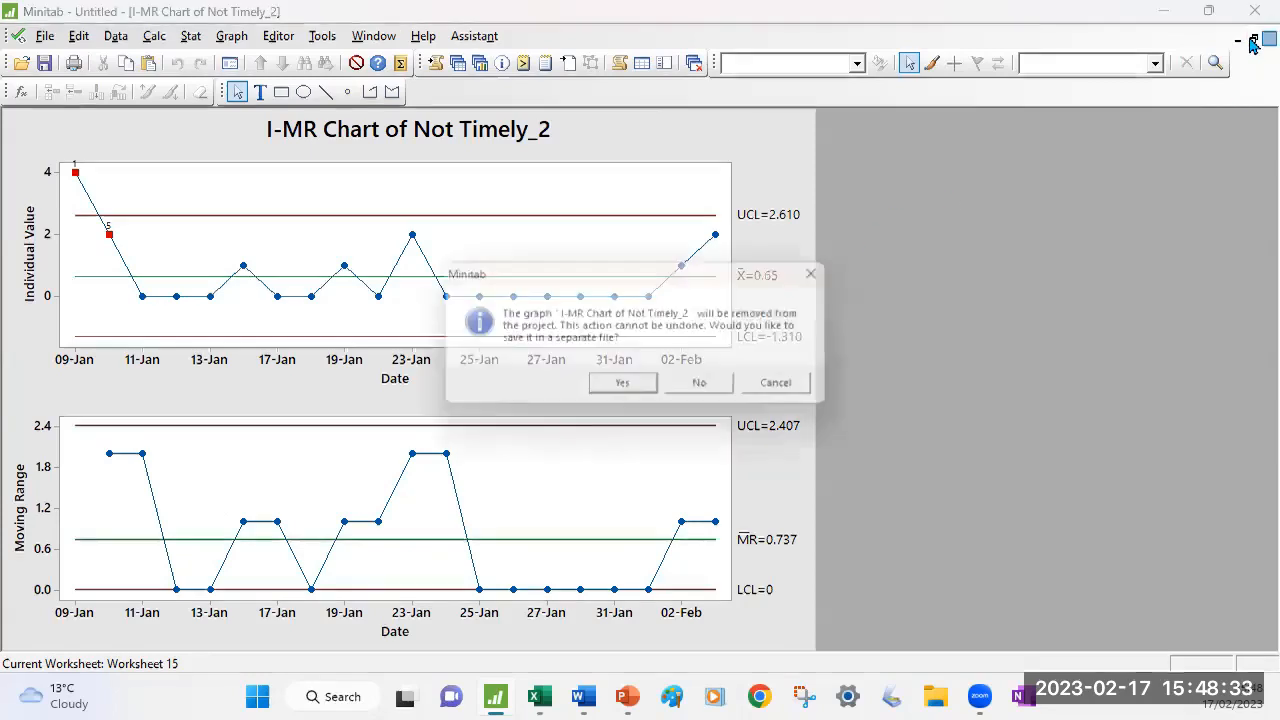
{"action": "left_click", "coordinate": [705, 386]}
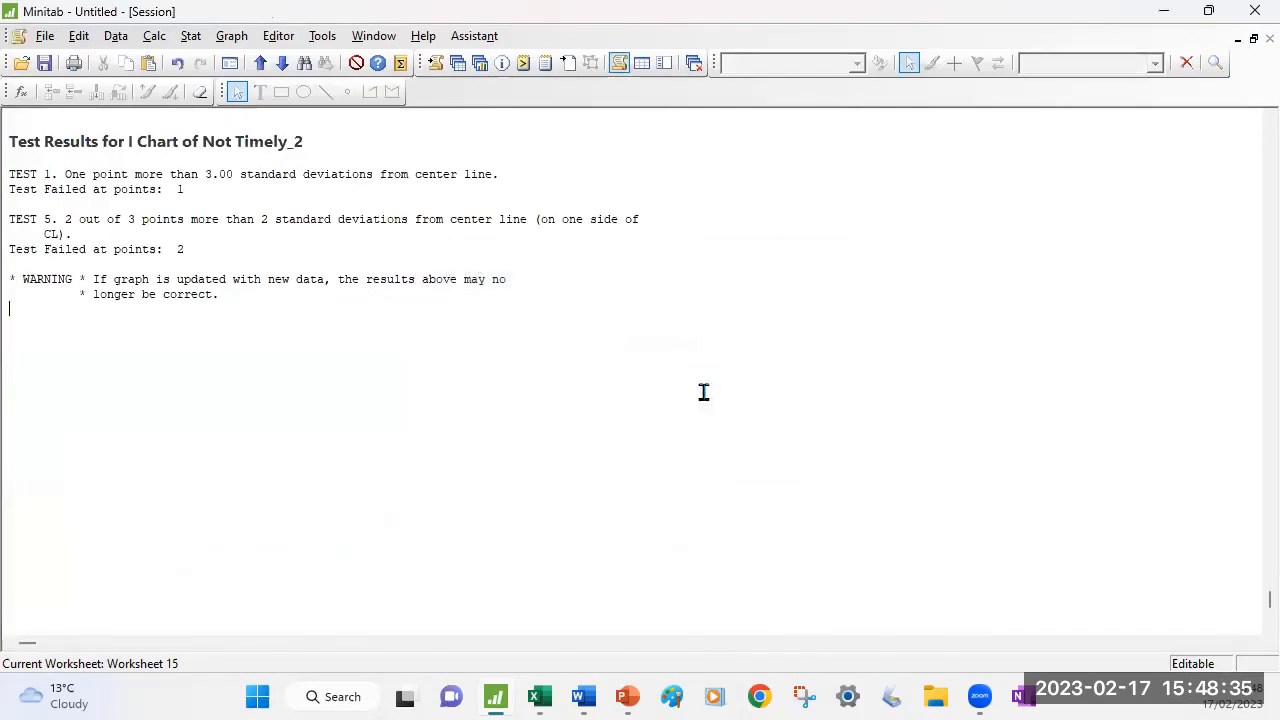
Switch to the Excel workbook Control charts discrete data and open its U chart sheet.
{"action": "left_click", "coordinate": [1253, 38]}
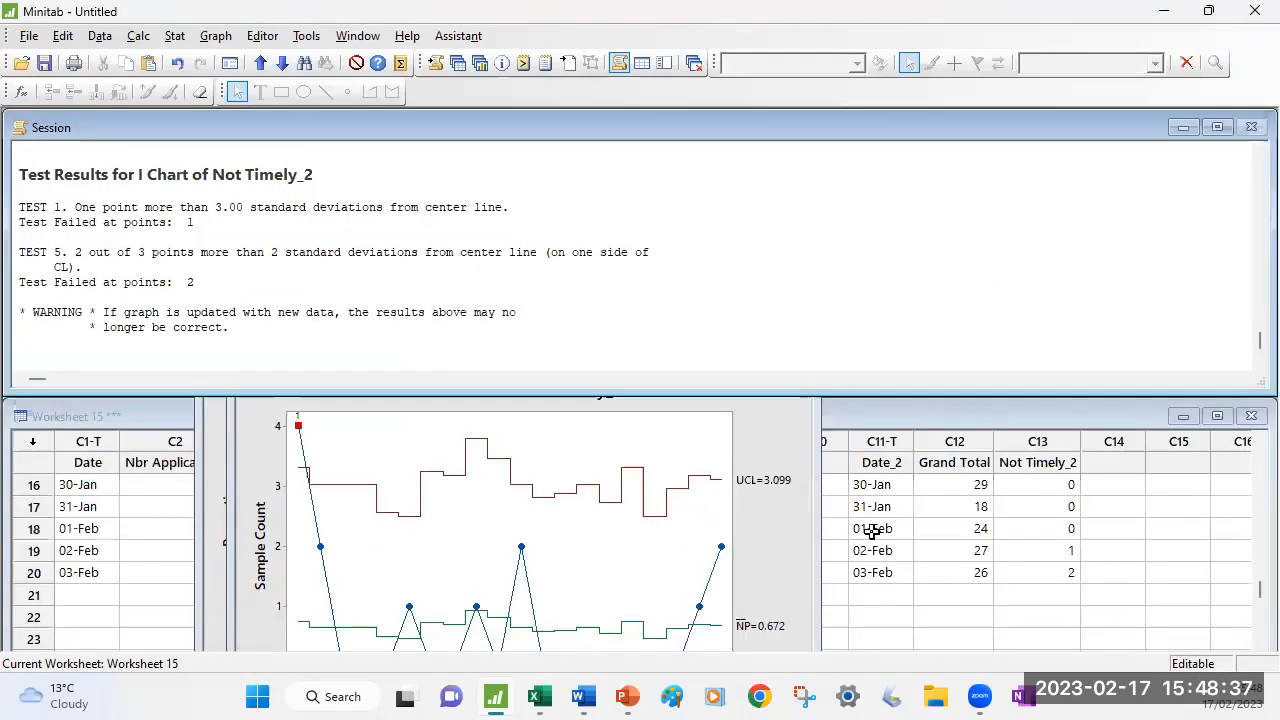
{"action": "left_click", "coordinate": [540, 697]}
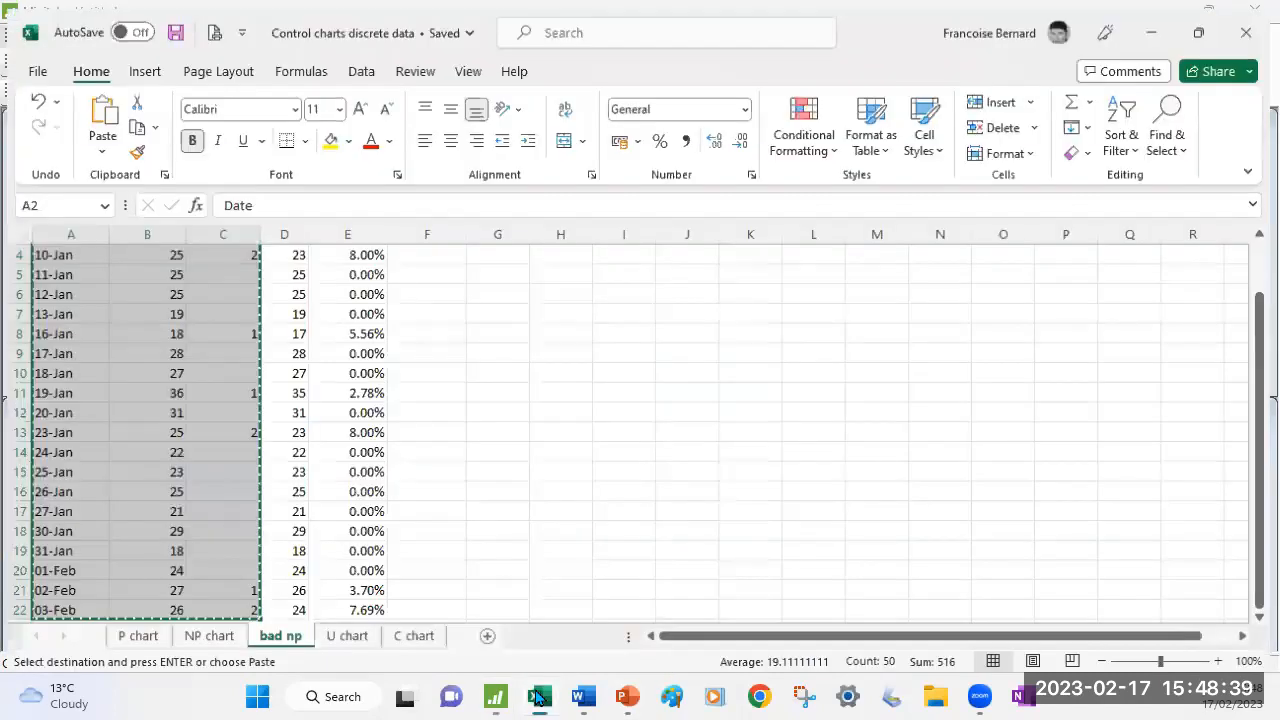
{"action": "left_click", "coordinate": [500, 527]}
{"action": "left_click", "coordinate": [330, 642]}
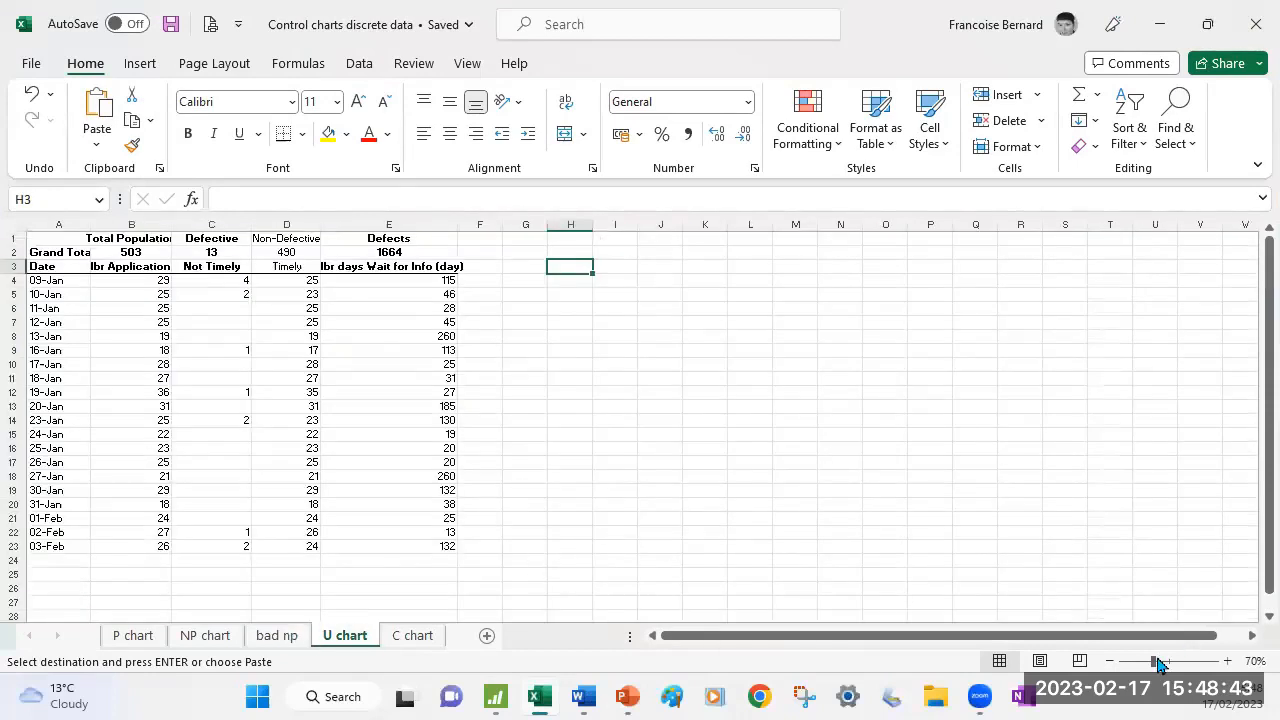
{"action": "left_click", "coordinate": [1228, 661]}
{"action": "left_click", "coordinate": [1228, 661]}
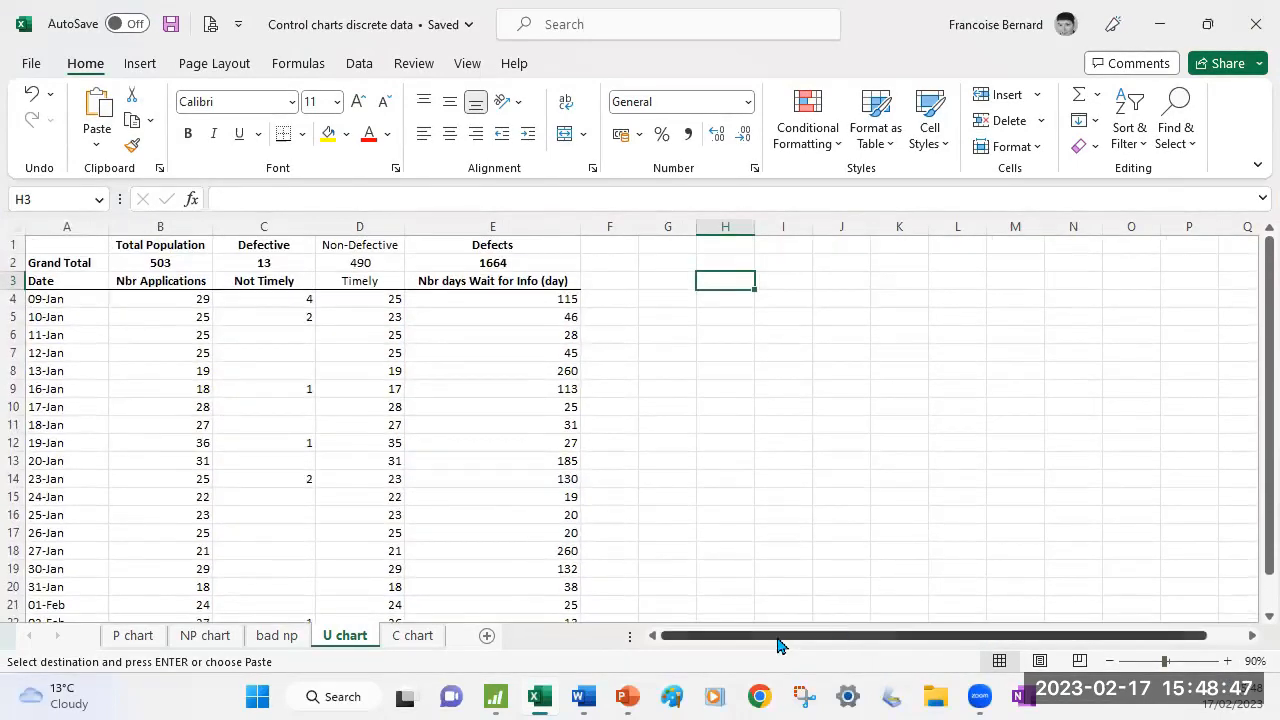
Examine the Total Population, Defective and Defects headings and the daily Nbr Applications, Not Timely and Nbr days Wait for Info (day) values.
{"action": "left_click", "coordinate": [147, 279]}
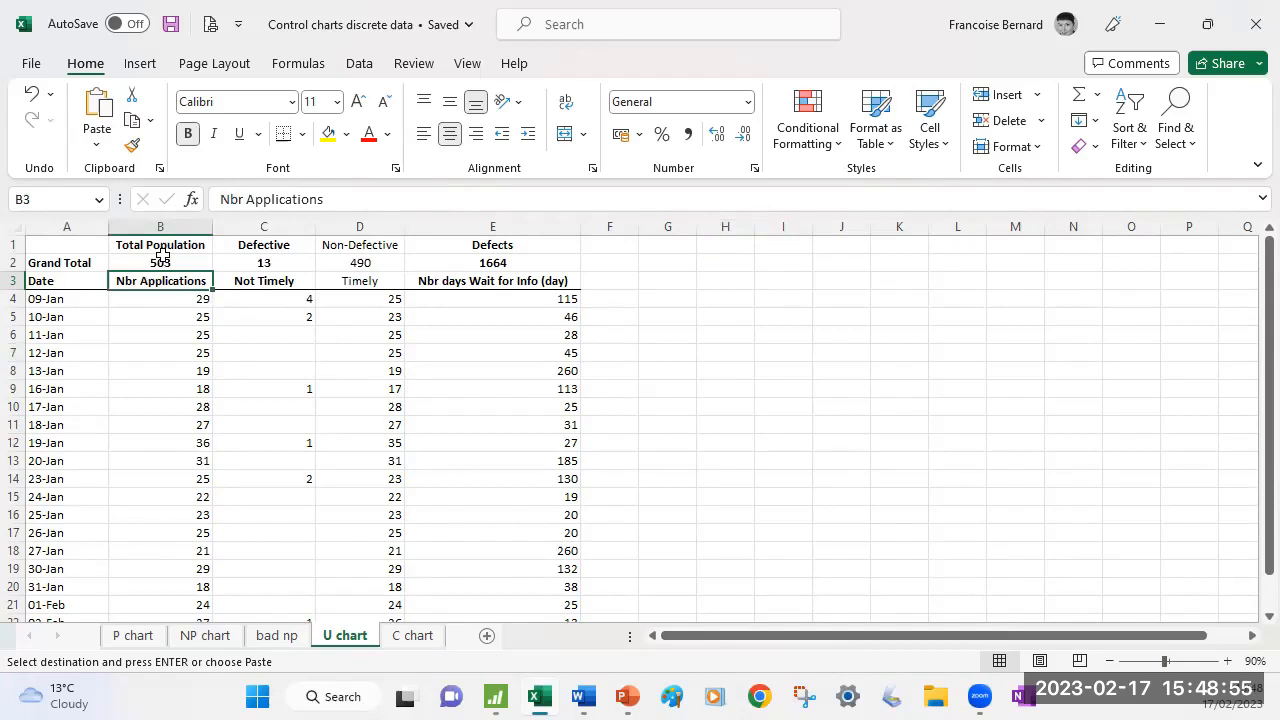
{"action": "left_click", "coordinate": [459, 248]}
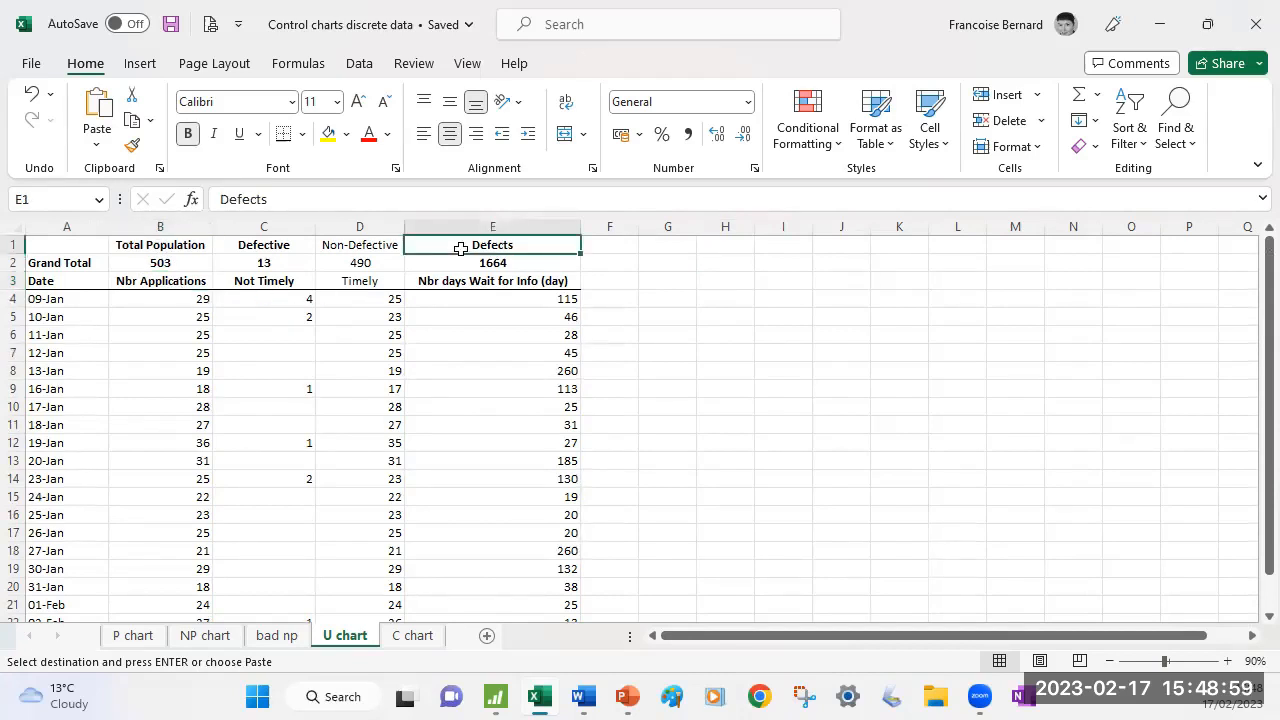
{"action": "left_click", "coordinate": [473, 299]}
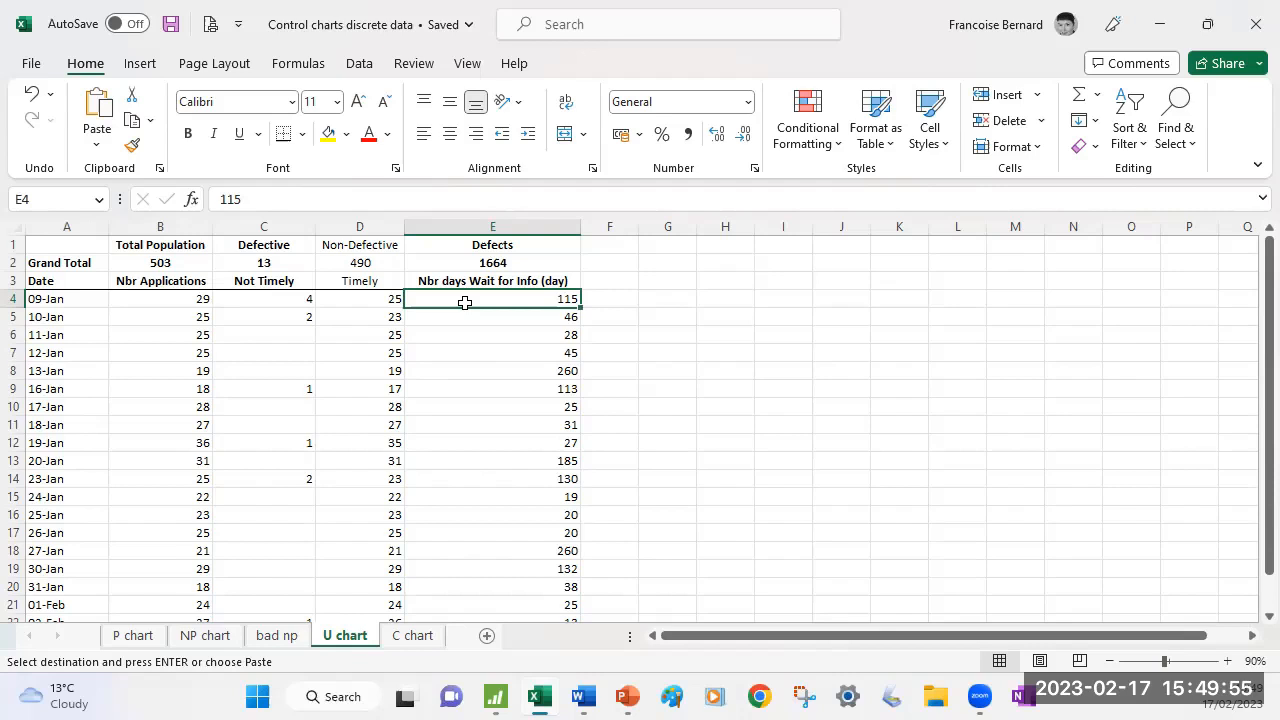
{"action": "left_click", "coordinate": [287, 299]}
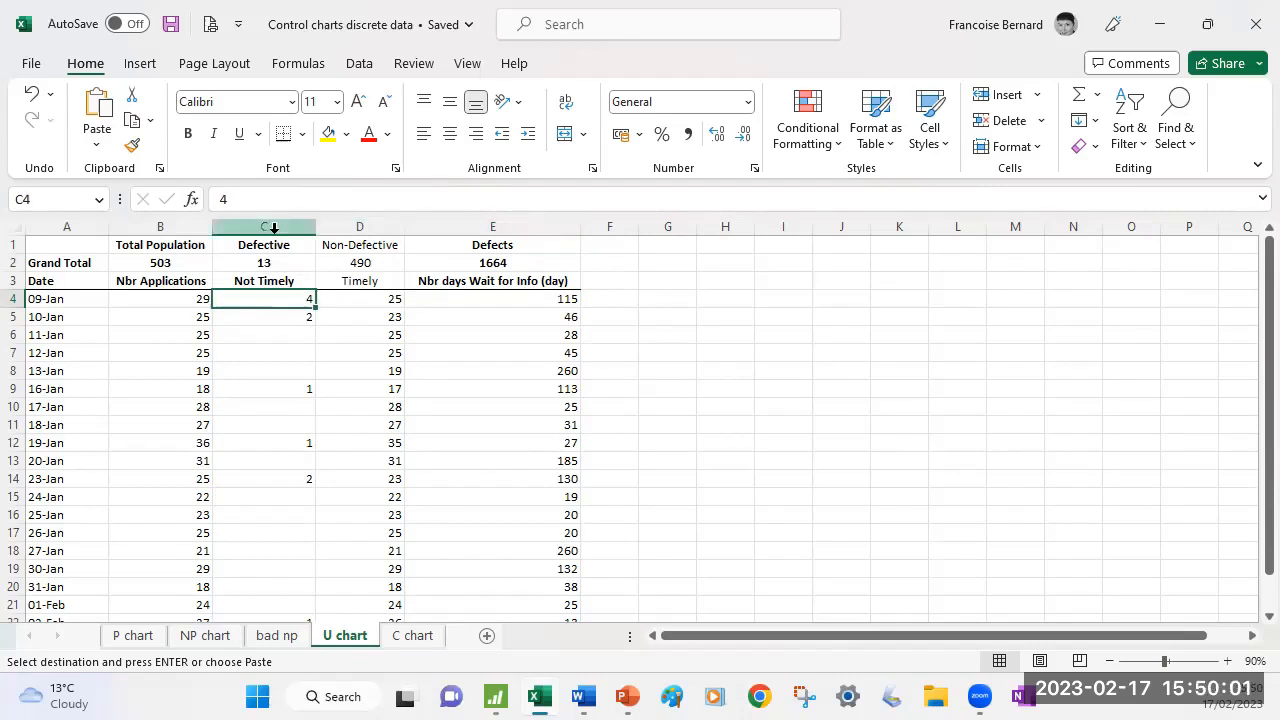
{"action": "left_click", "coordinate": [482, 282]}
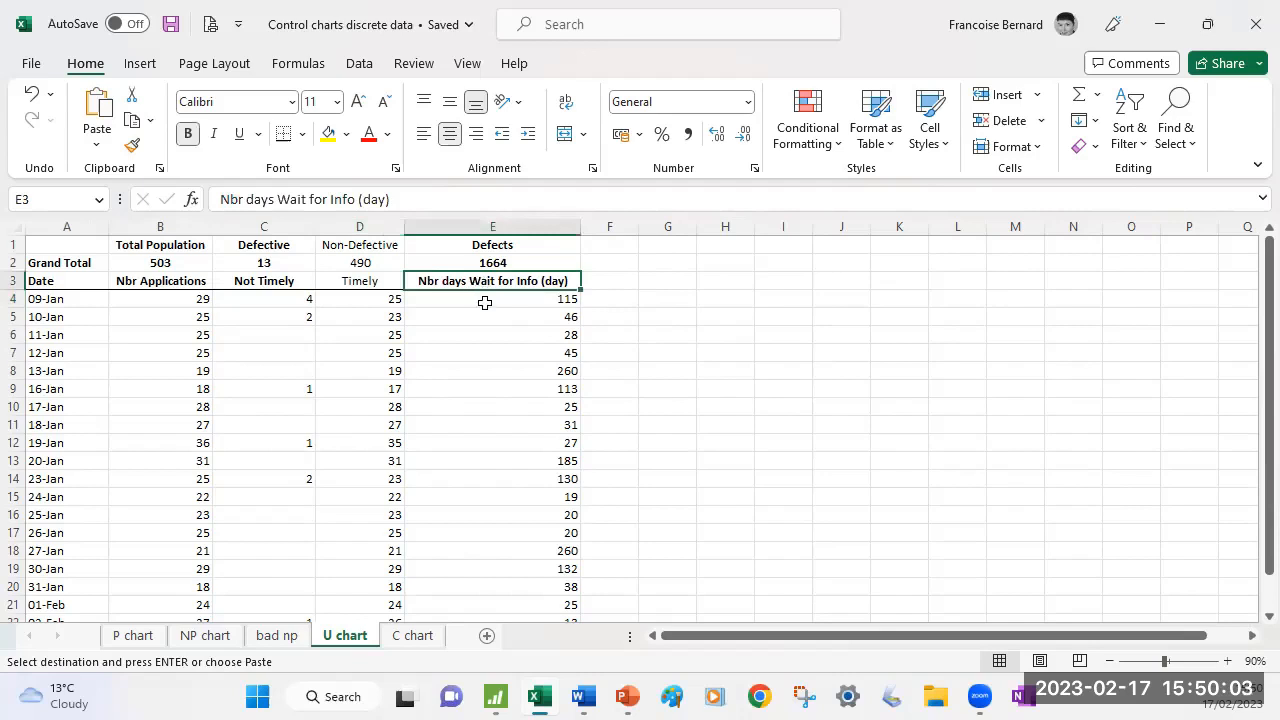
{"action": "left_click", "coordinate": [484, 302]}
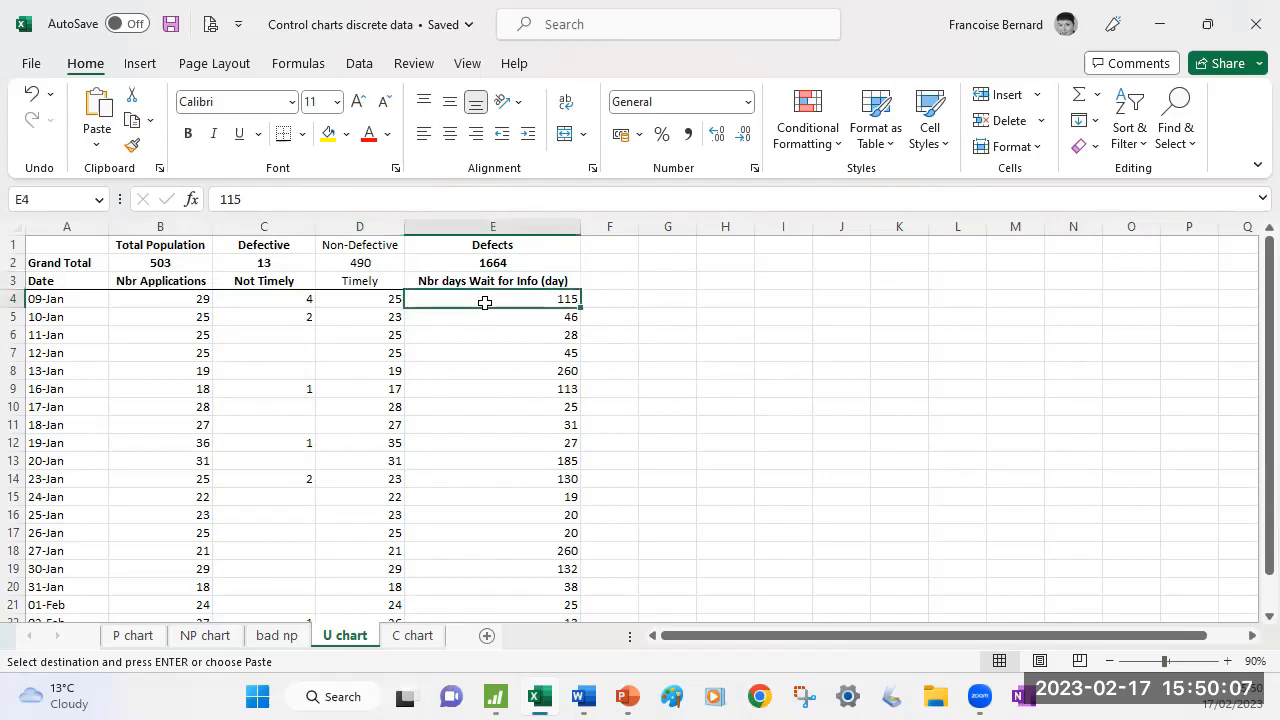
{"action": "left_click", "coordinate": [158, 298]}
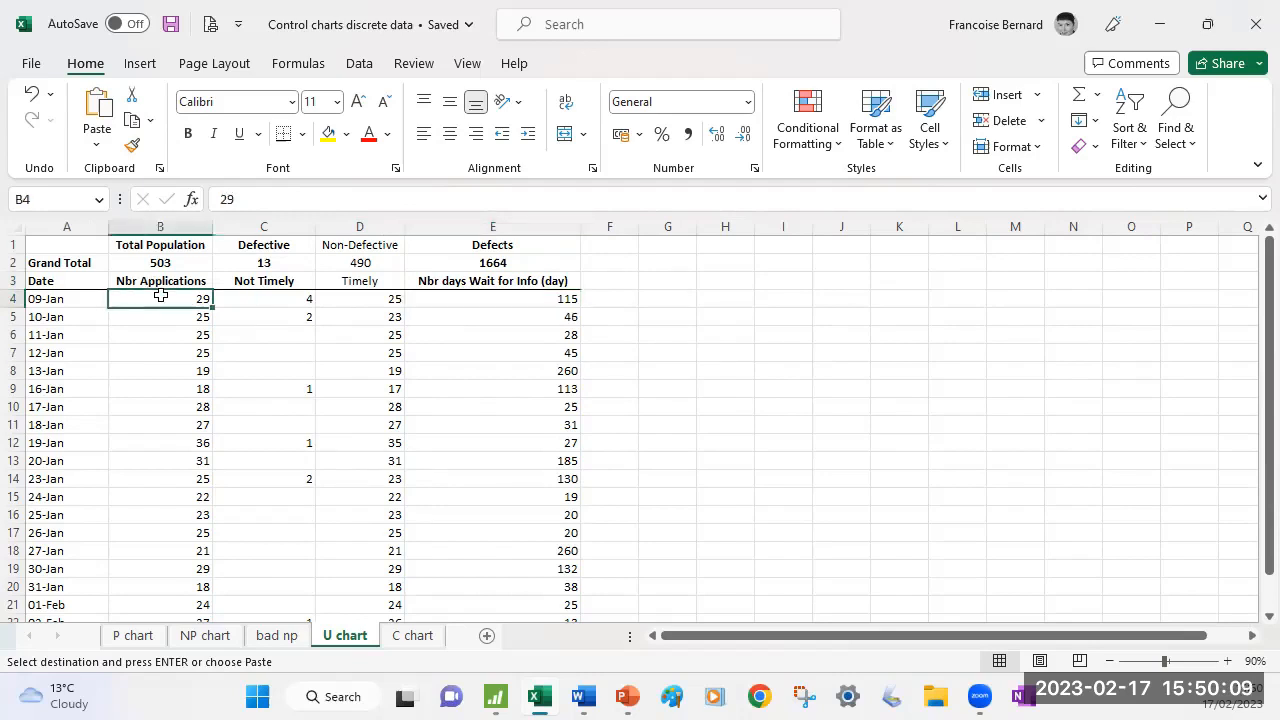
{"action": "left_click", "coordinate": [165, 331]}
{"action": "left_click", "coordinate": [163, 371]}
{"action": "left_click", "coordinate": [163, 389]}
{"action": "left_click", "coordinate": [160, 426]}
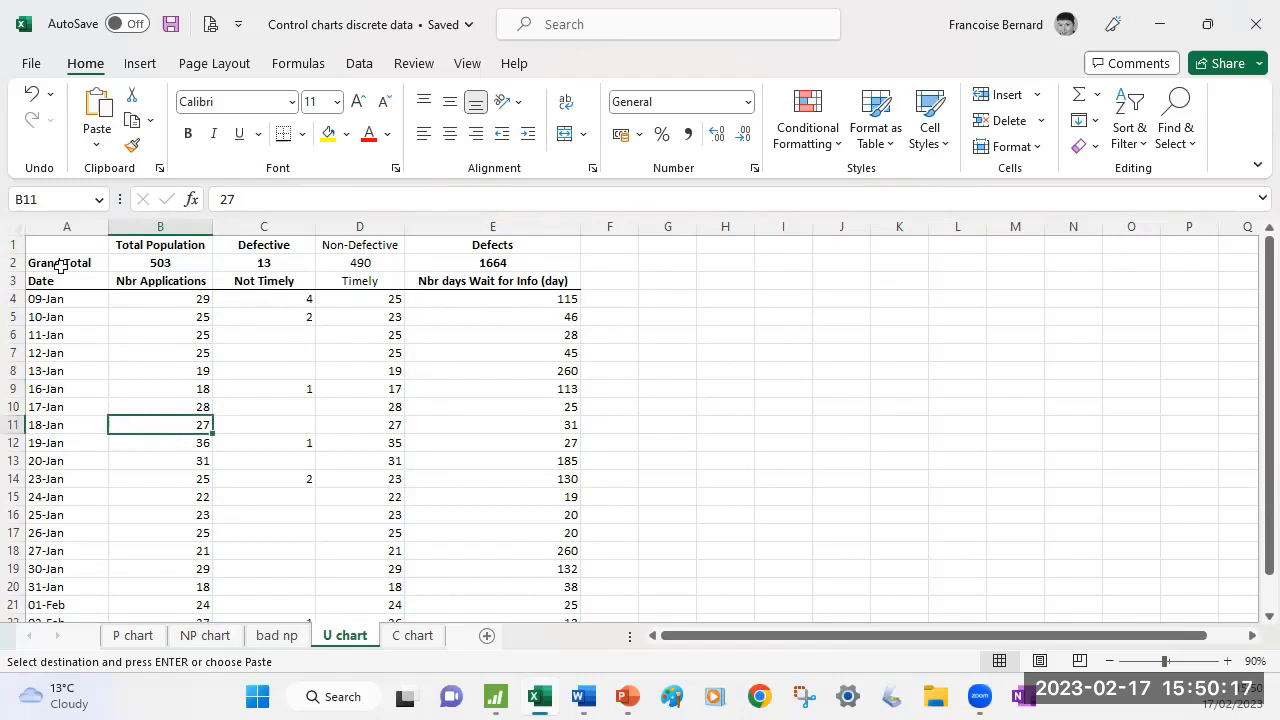
Move the Defects column with Nbr days Wait for Info (day) in front of the Total Population column.
{"action": "left_click_drag", "start_coordinate": [50, 280], "coordinate": [568, 286]}
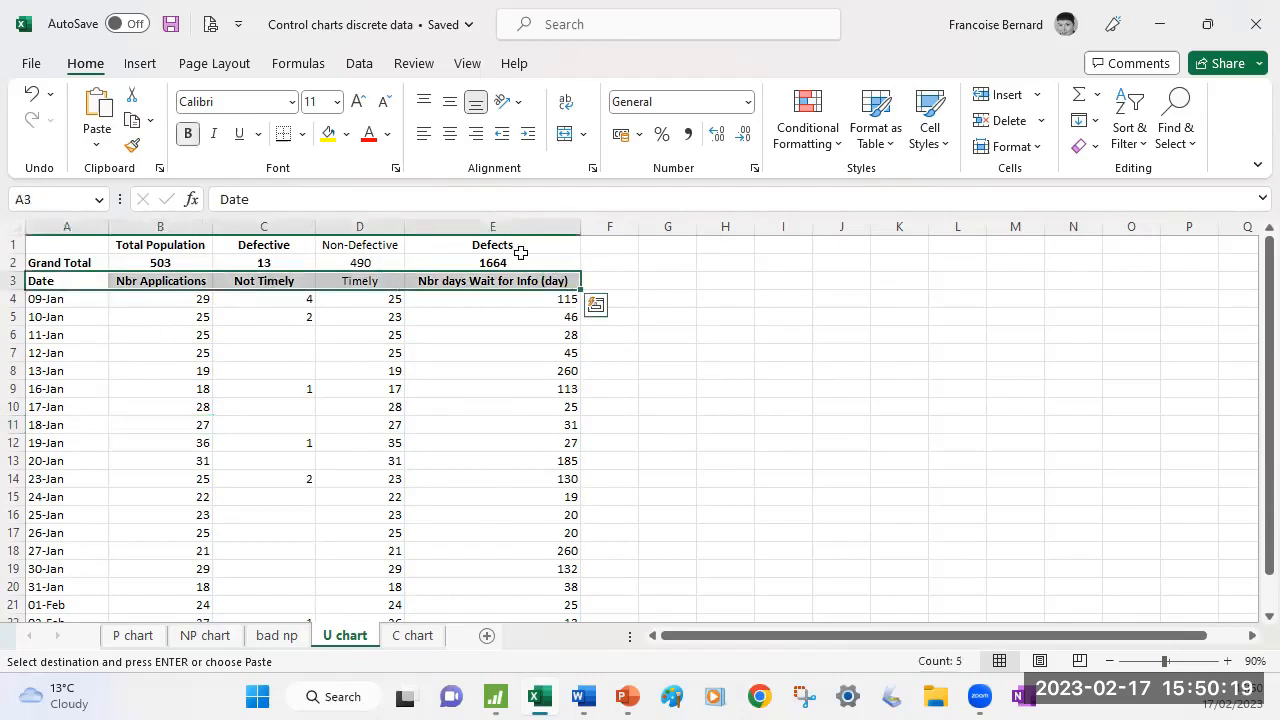
{"action": "left_click", "coordinate": [511, 227]}
{"action": "right_click", "coordinate": [541, 240]}
{"action": "left_click", "coordinate": [567, 308]}
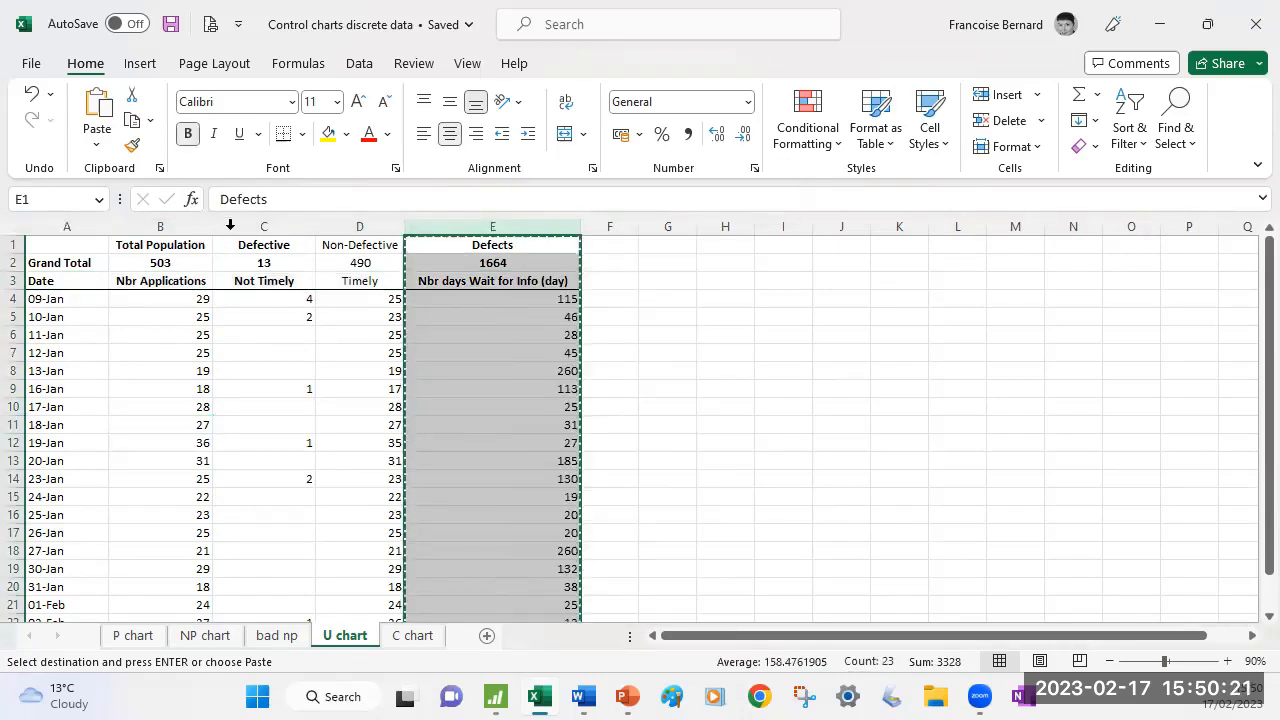
{"action": "left_click", "coordinate": [130, 220]}
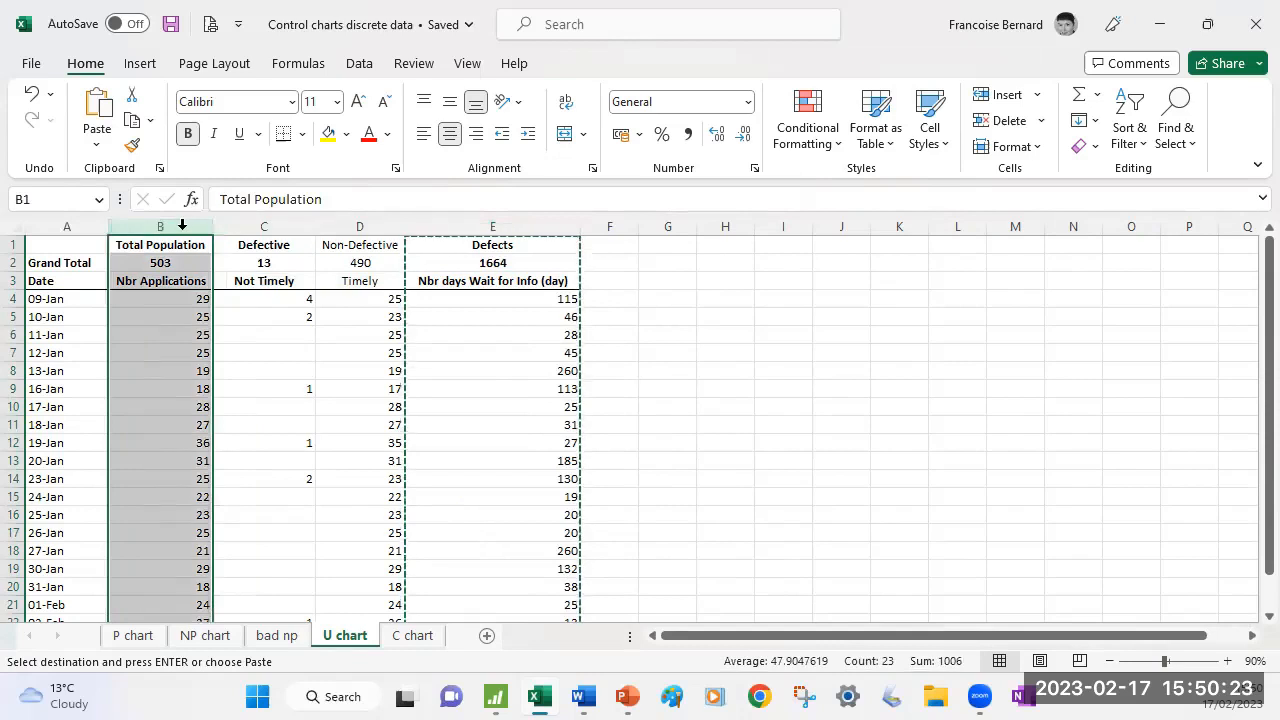
{"action": "right_click", "coordinate": [165, 240]}
{"action": "left_click", "coordinate": [236, 430]}
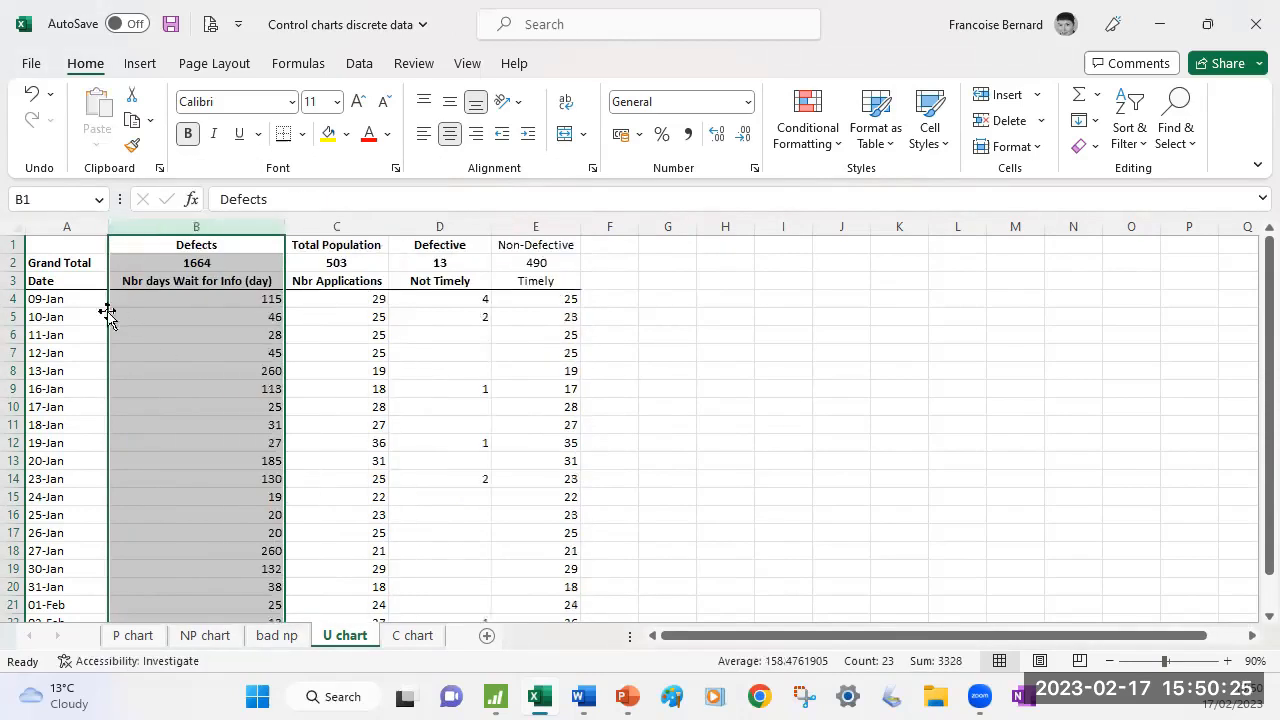
Copy the Date, Nbr days Wait for Info (day) and Nbr Applications data with headers, from row 3 to row 23.
{"action": "left_click_drag", "start_coordinate": [77, 280], "coordinate": [307, 281]}
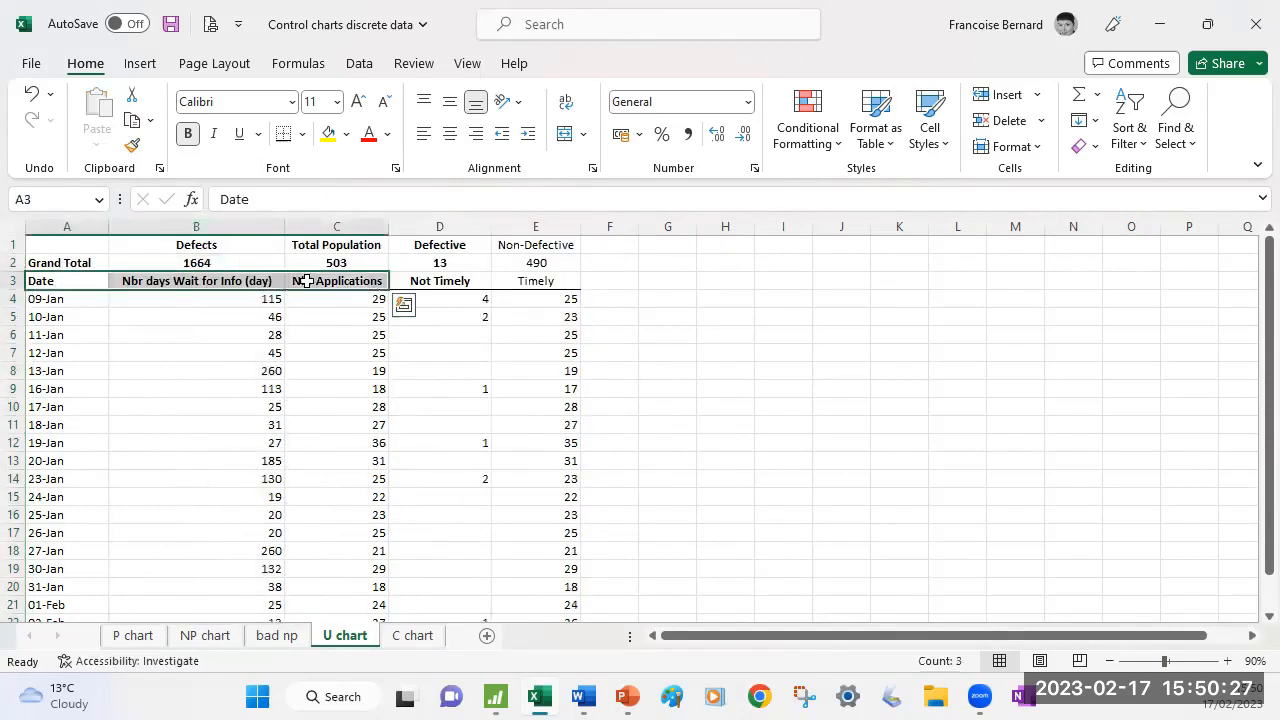
{"action": "key", "text": "ctrl+shift+Down"}
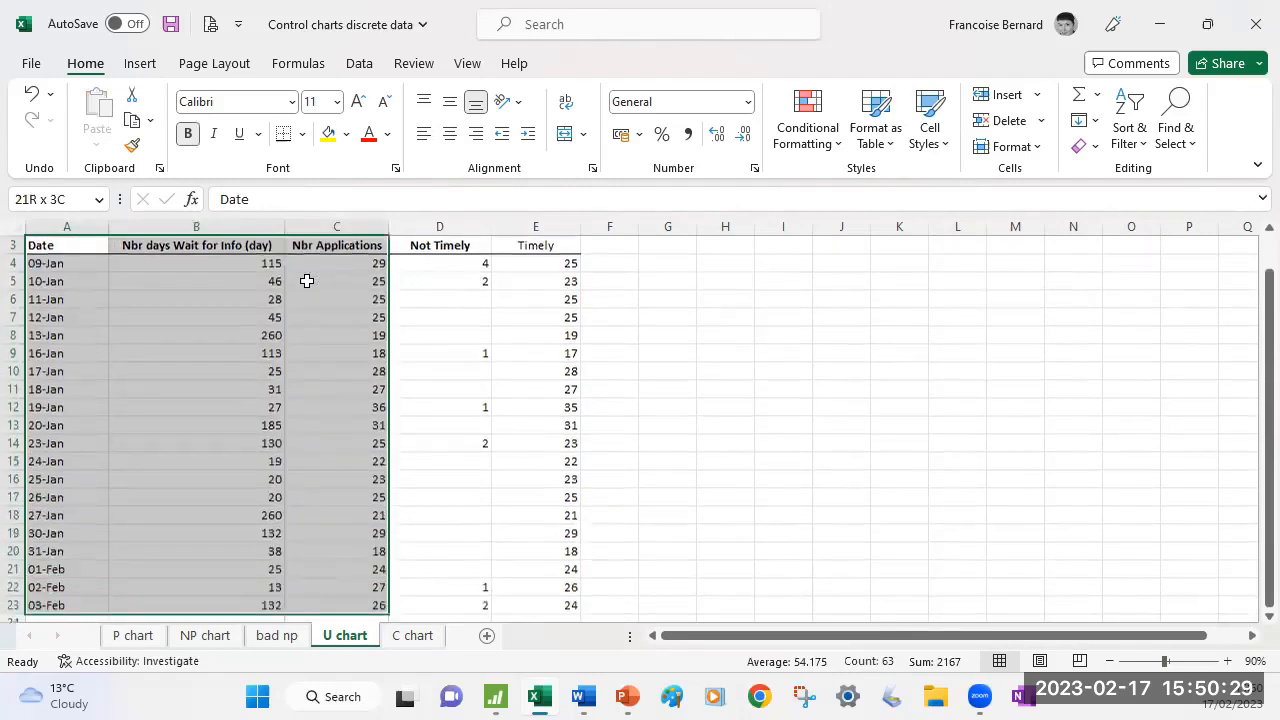
{"action": "key", "text": "ctrl+c"}
Switch to Minitab and paste the copied data into a new worksheet with its headers in the column name row.
{"action": "left_click", "coordinate": [493, 697]}
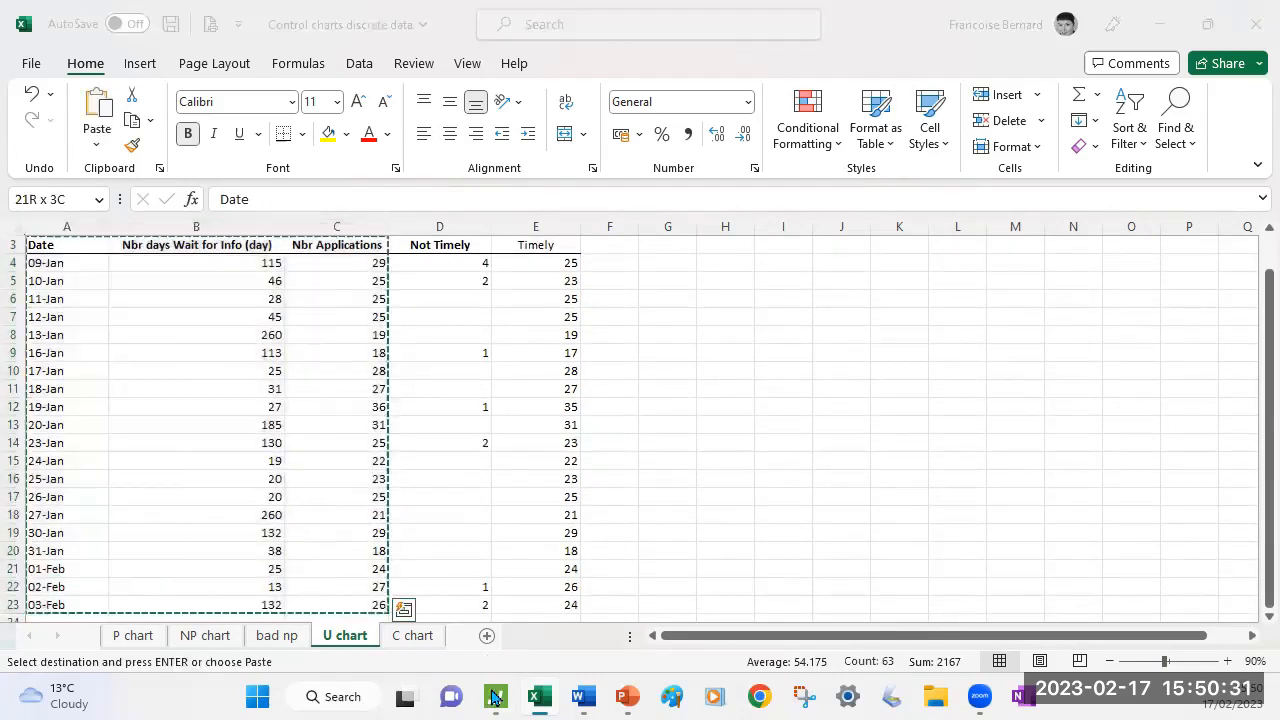
{"action": "left_click", "coordinate": [26, 38]}
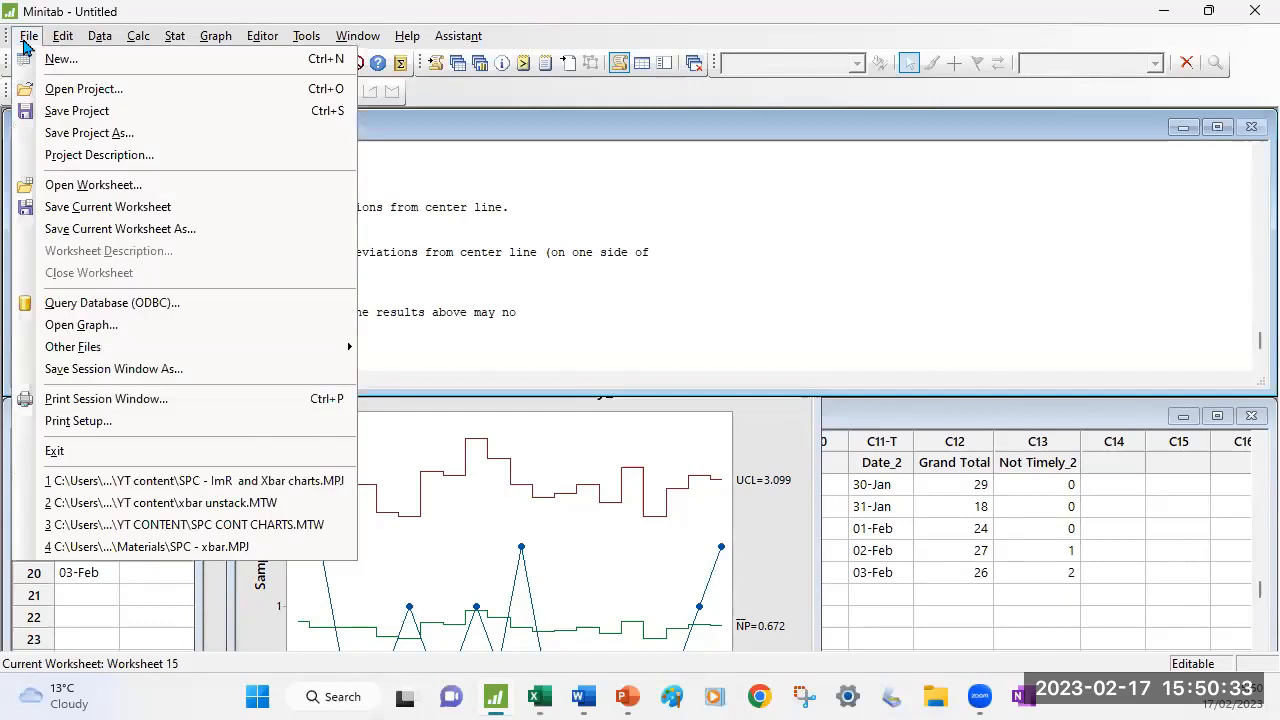
{"action": "left_click", "coordinate": [58, 62]}
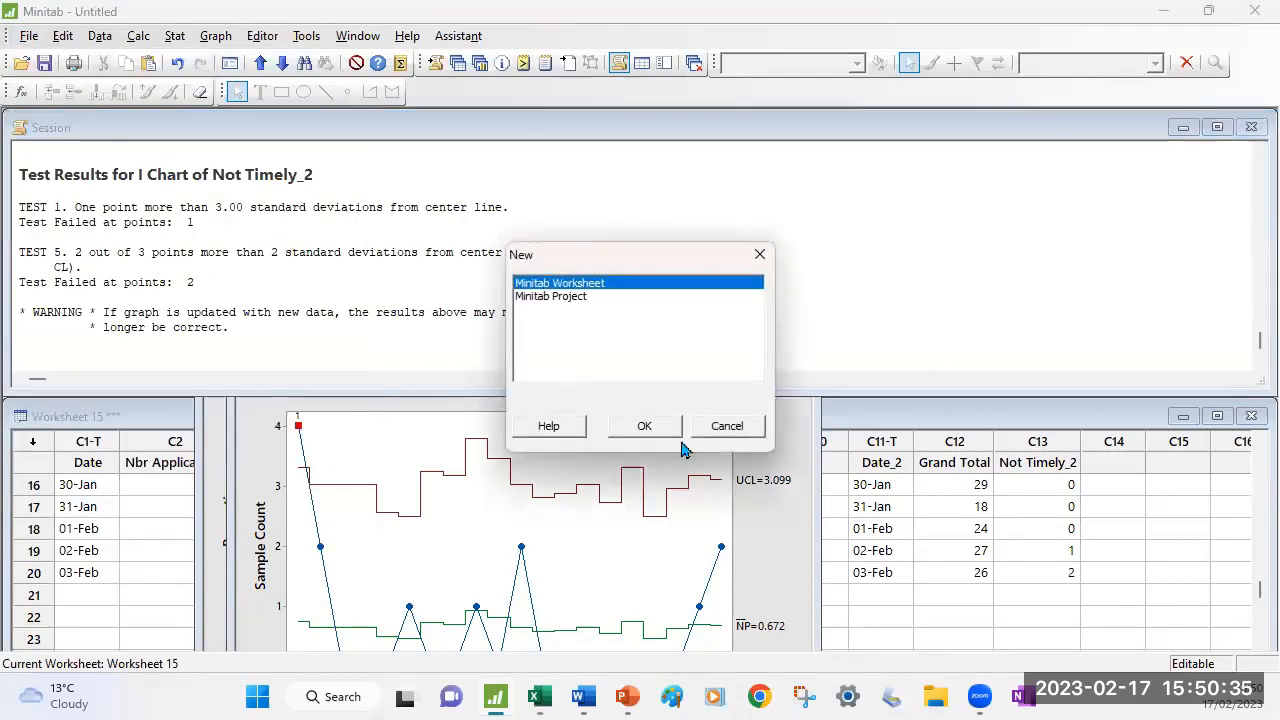
{"action": "left_click", "coordinate": [650, 426]}
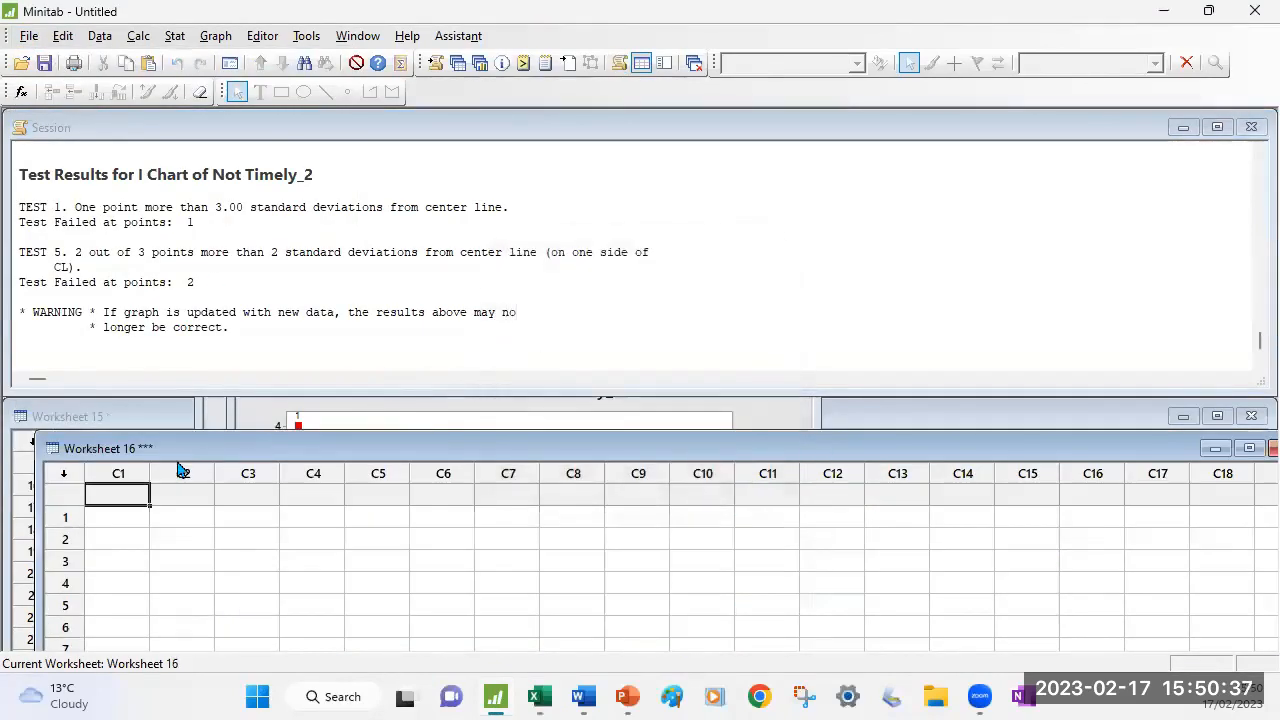
{"action": "key", "text": "ctrl+v"}
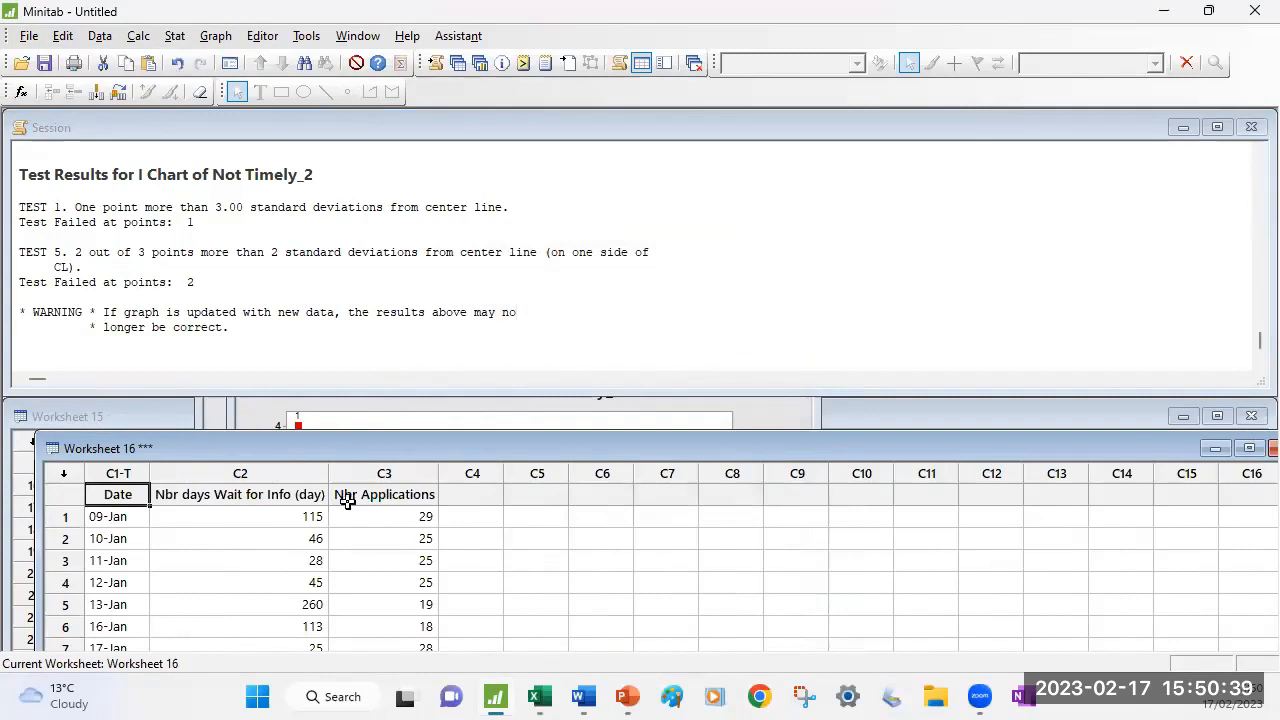
{"action": "left_click", "coordinate": [213, 522]}
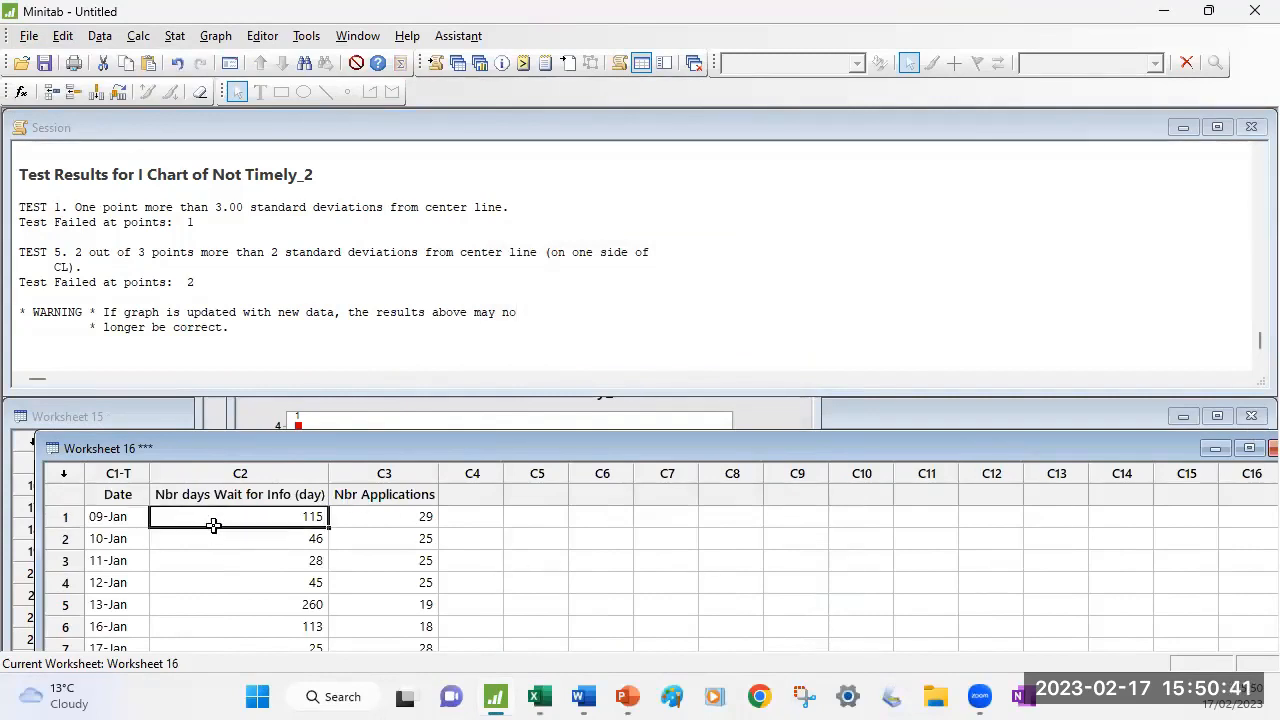
{"action": "left_click", "coordinate": [381, 516]}
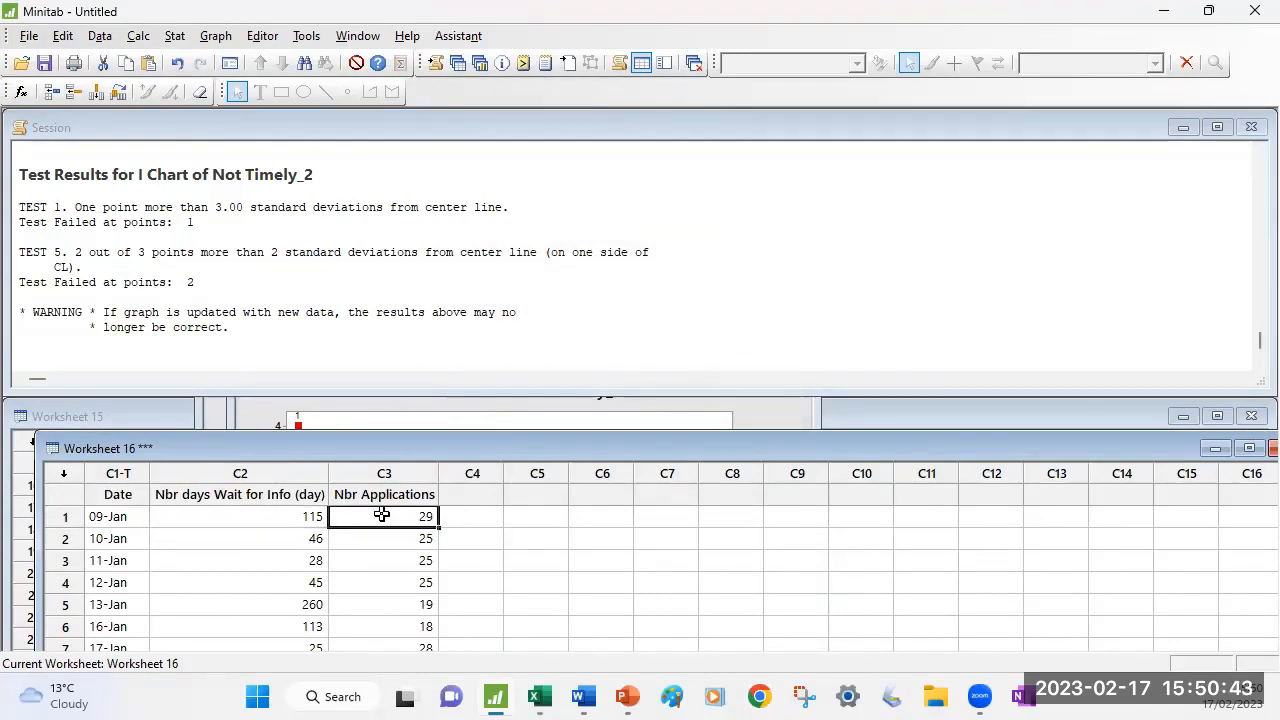
Set up a U chart of Nbr days Wait for Info (day) with Nbr Applications as the subgroup sizes.
{"action": "left_click", "coordinate": [175, 38]}
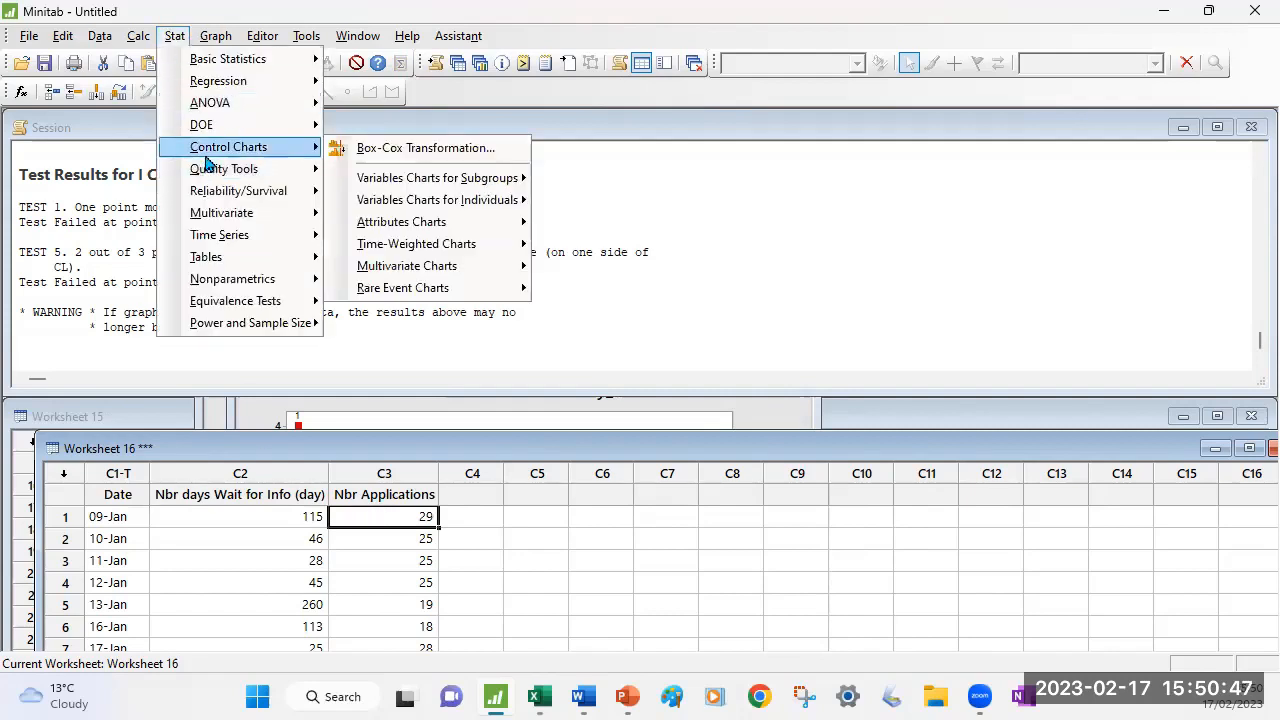
{"action": "mouse_move", "coordinate": [215, 150]}
{"action": "mouse_move", "coordinate": [388, 232]}
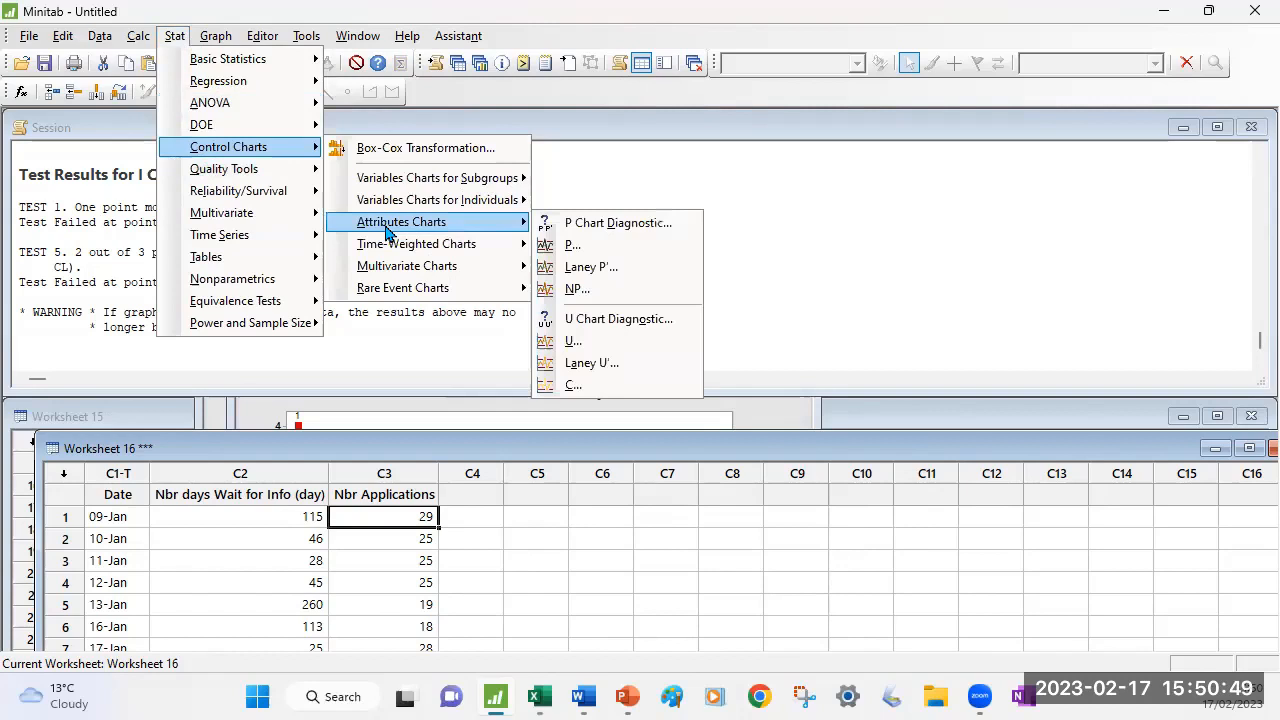
{"action": "left_click", "coordinate": [572, 341]}
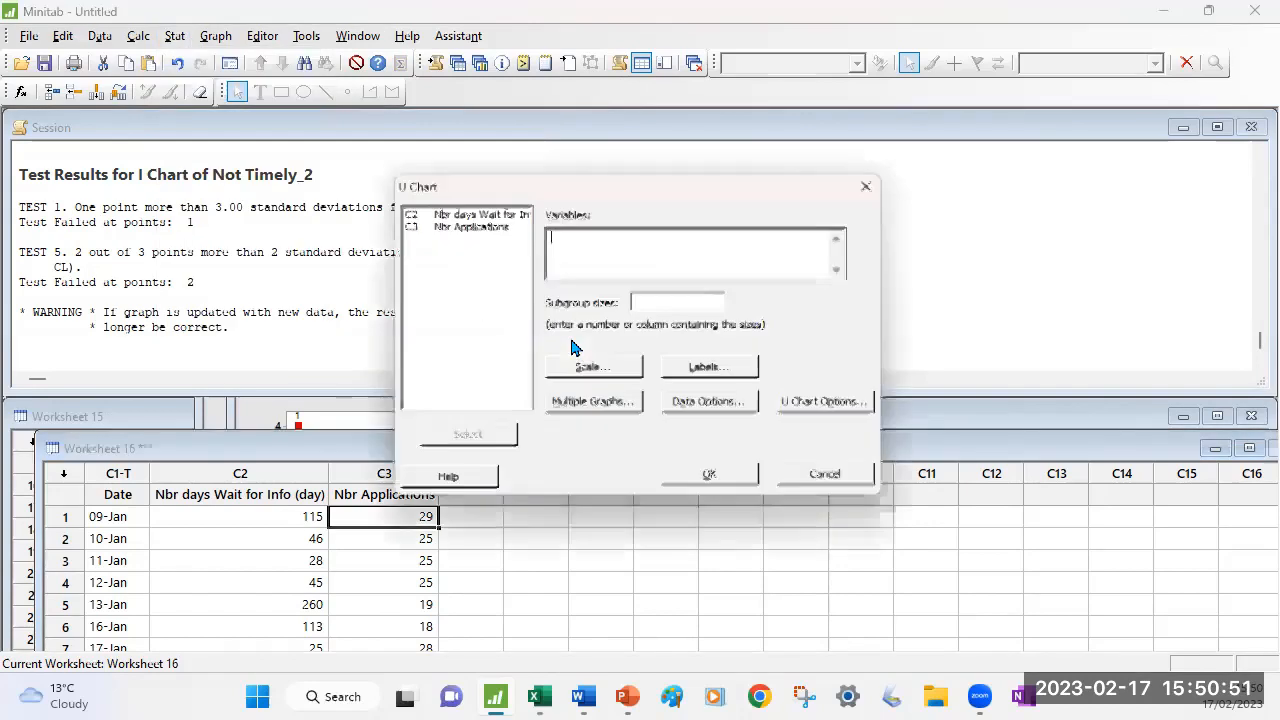
{"action": "double_click", "coordinate": [478, 213]}
{"action": "left_click", "coordinate": [655, 301]}
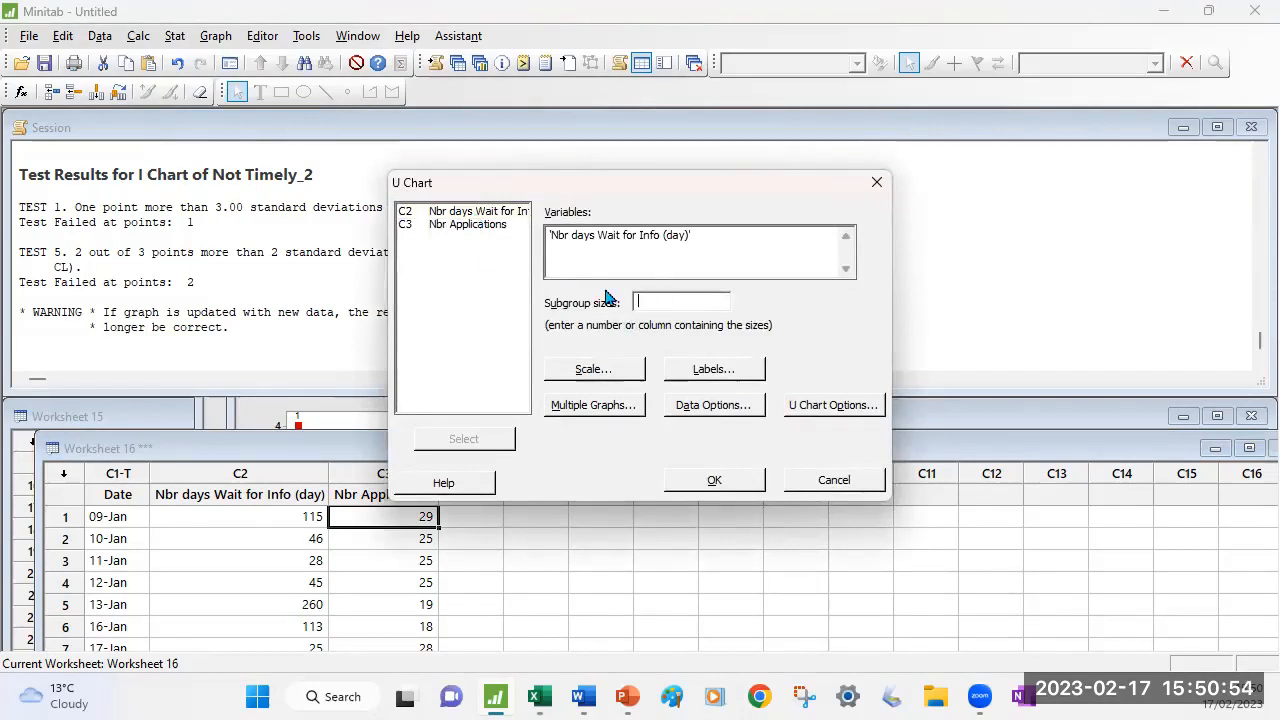
{"action": "double_click", "coordinate": [462, 226]}
Set the U chart's X scale to Stamp, using the Date column.
{"action": "left_click", "coordinate": [589, 369]}
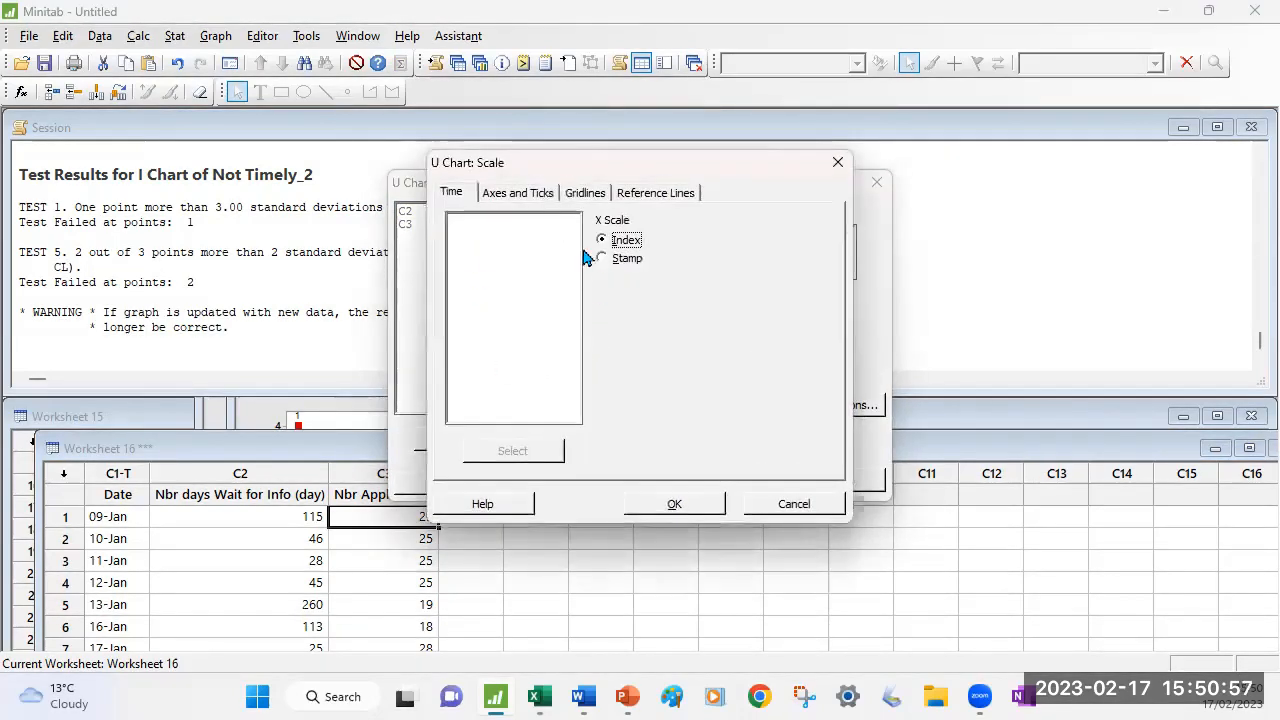
{"action": "left_click", "coordinate": [604, 262]}
{"action": "left_click", "coordinate": [612, 308]}
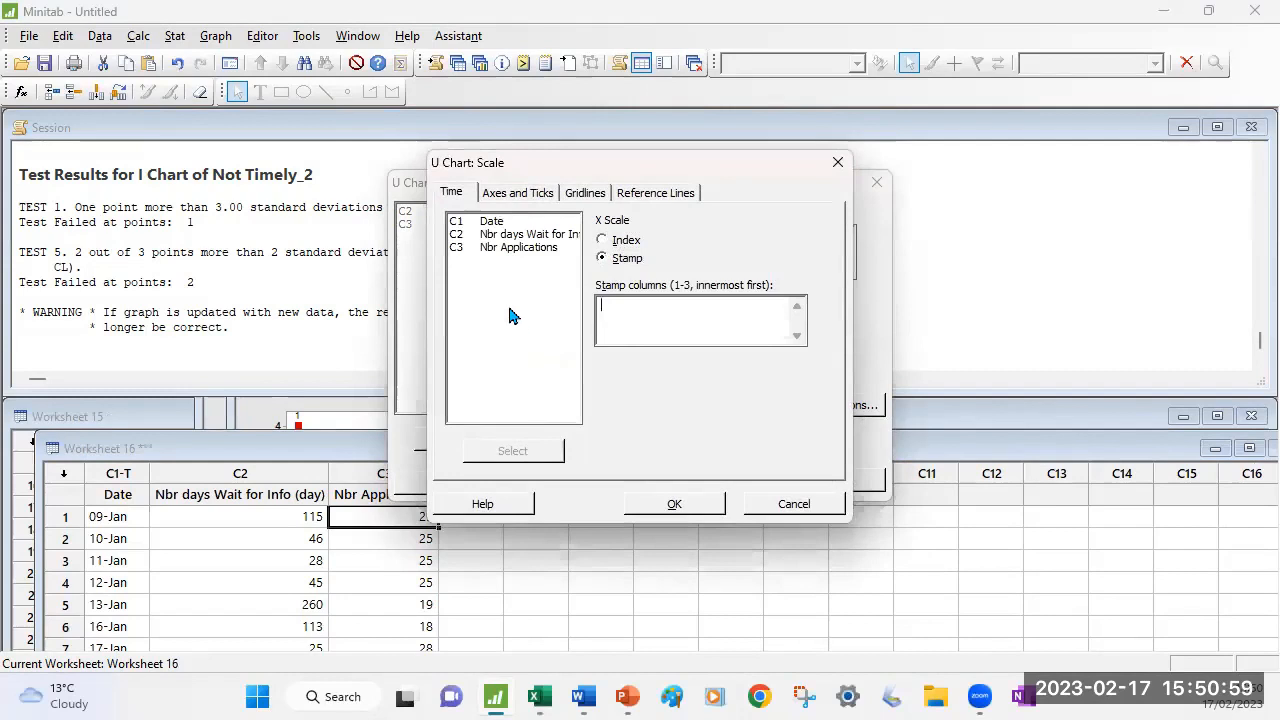
{"action": "double_click", "coordinate": [491, 221]}
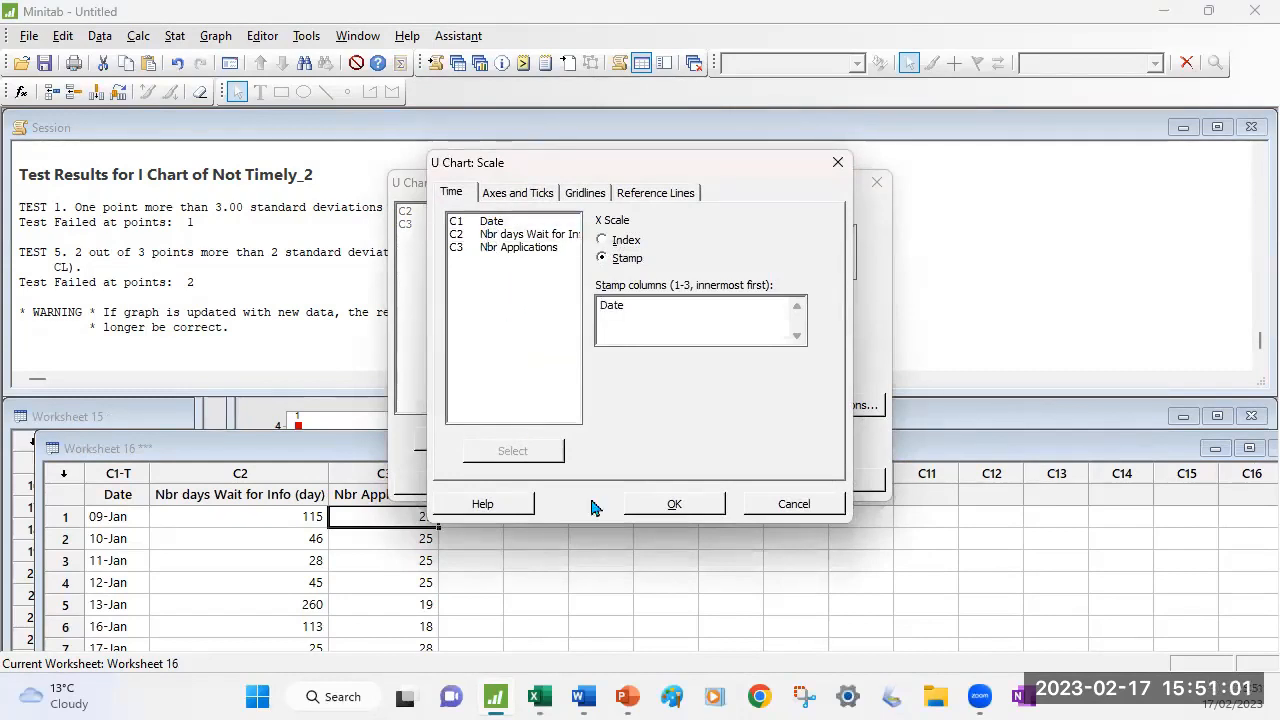
{"action": "left_click", "coordinate": [664, 510]}
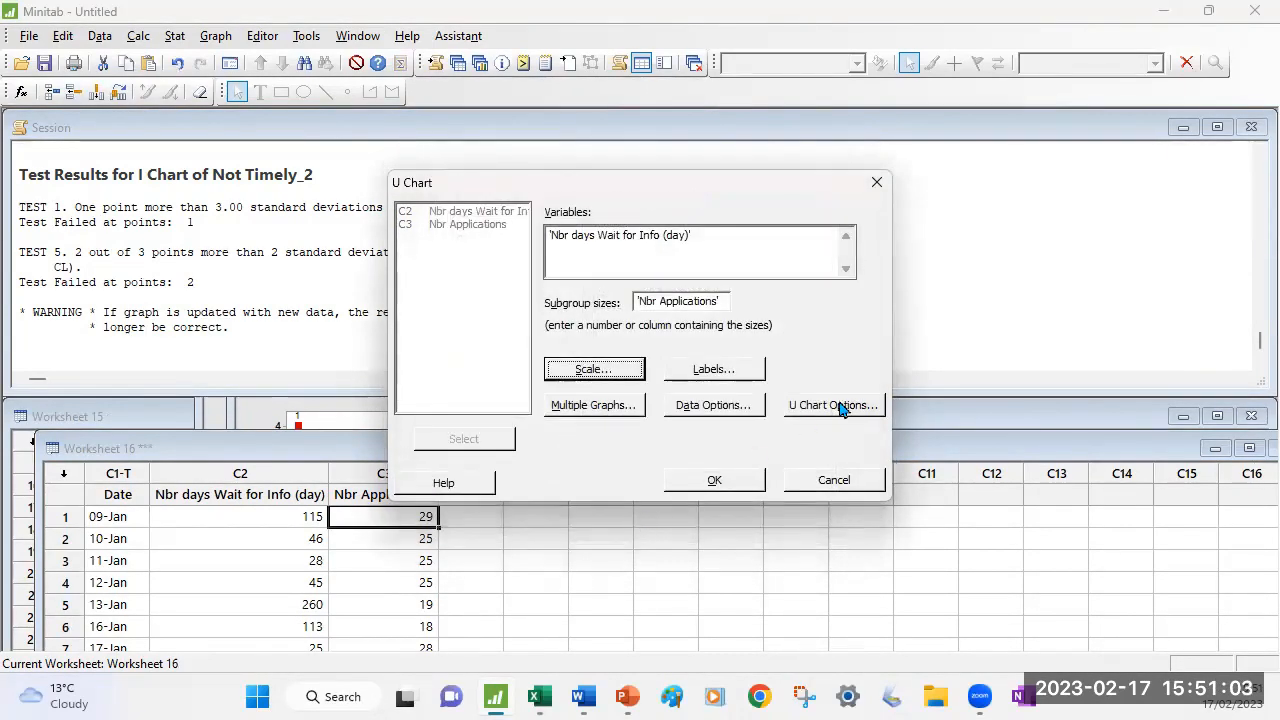
Set the U chart to perform all tests for special causes and generate the chart.
{"action": "left_click", "coordinate": [837, 407]}
{"action": "left_click", "coordinate": [610, 193]}
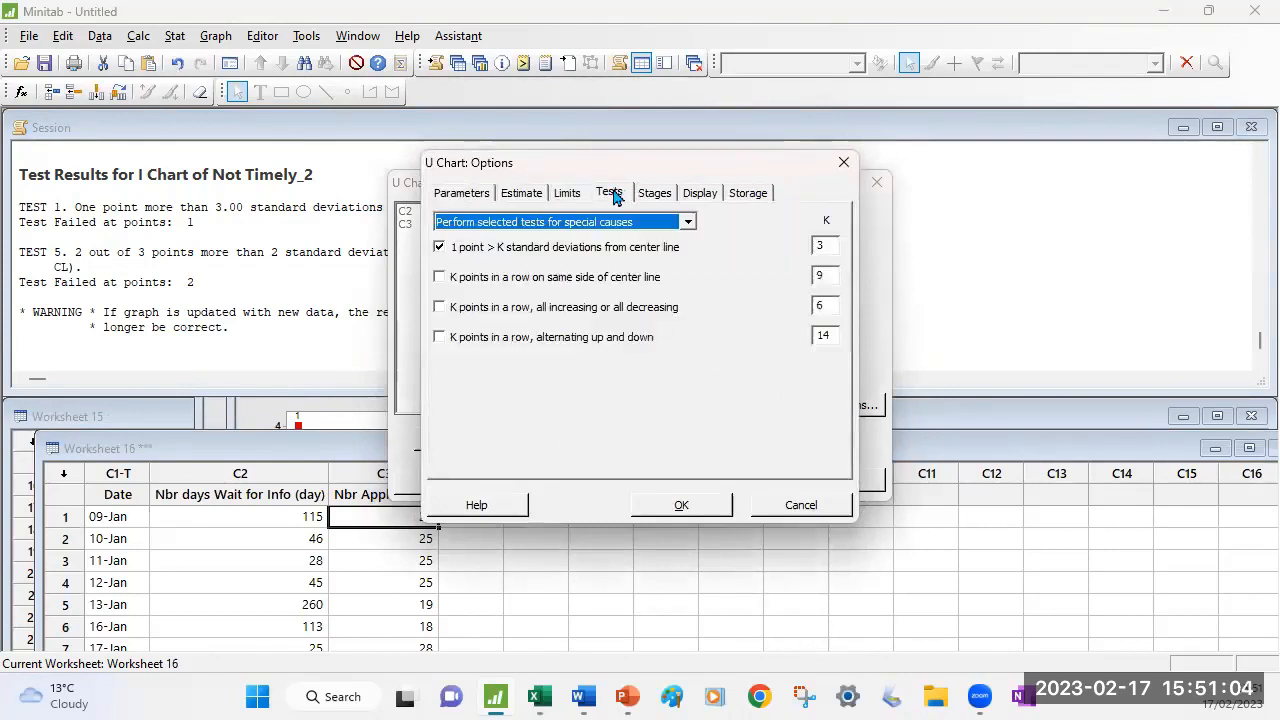
{"action": "left_click", "coordinate": [689, 222]}
{"action": "left_click", "coordinate": [560, 232]}
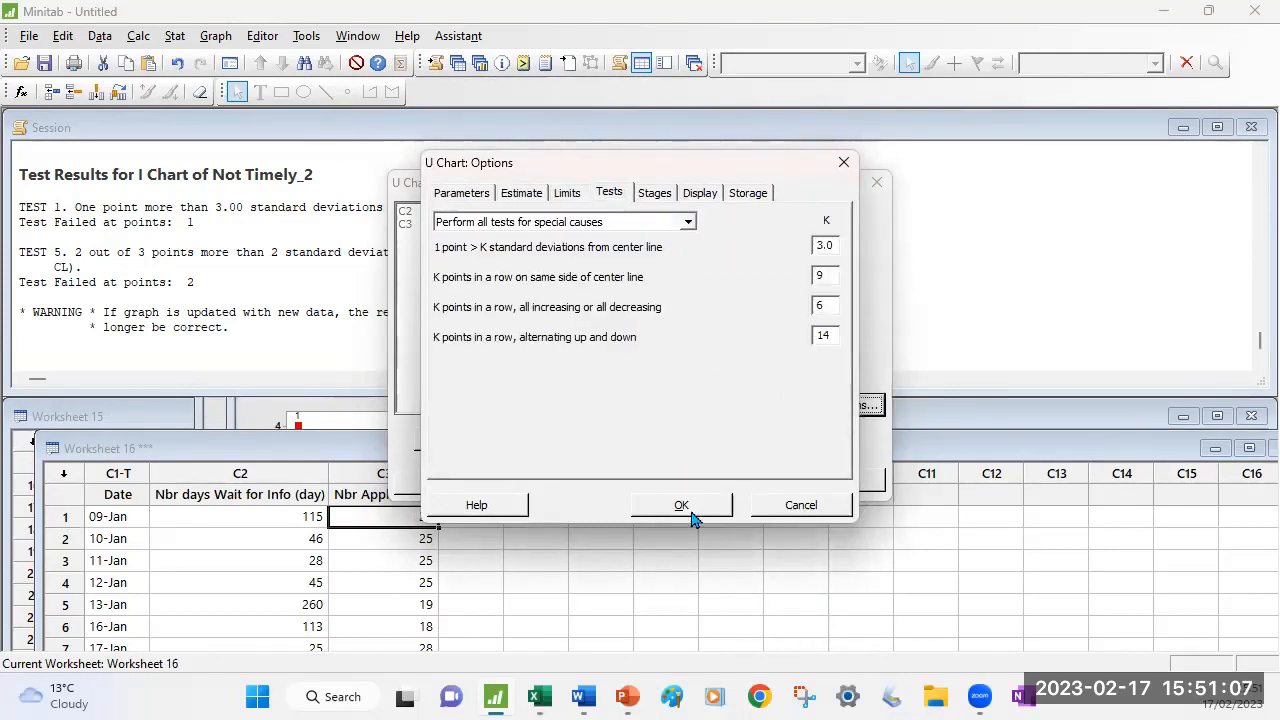
{"action": "left_click", "coordinate": [690, 508]}
{"action": "left_click", "coordinate": [710, 484]}
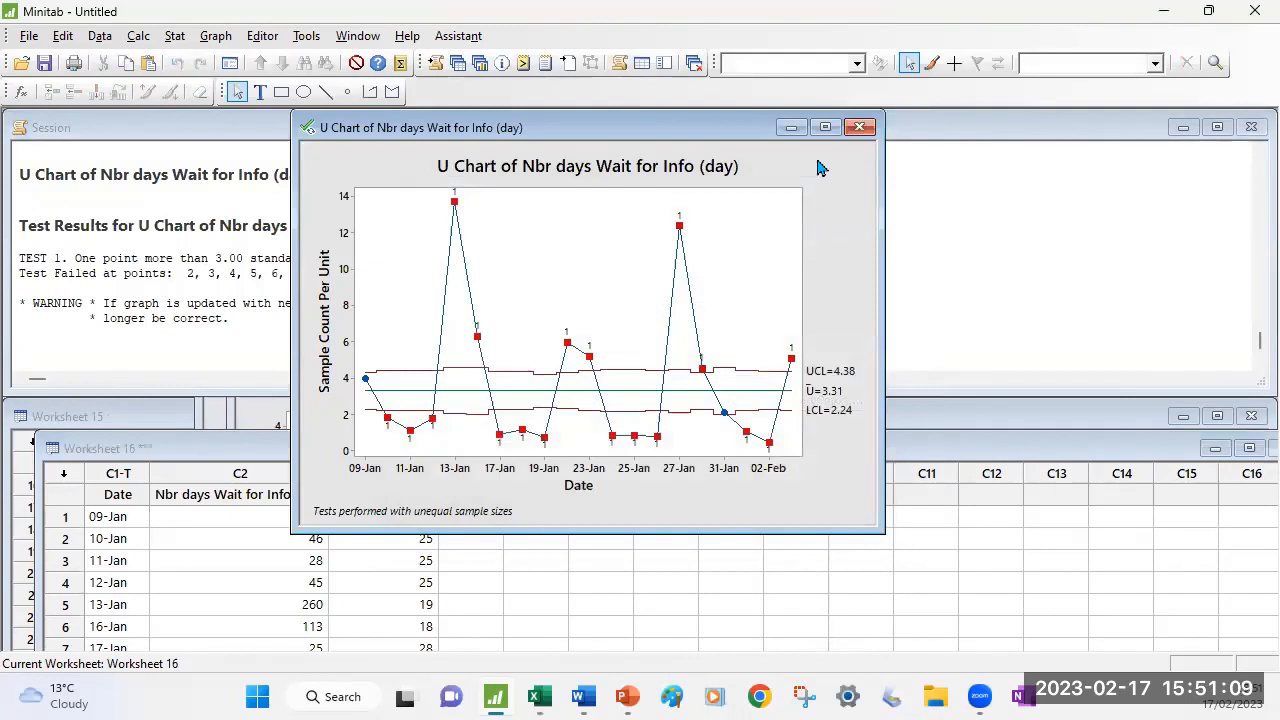
Maximize the U chart, examine its points against the control limits, and close the graph without saving it.
{"action": "left_click", "coordinate": [826, 127]}
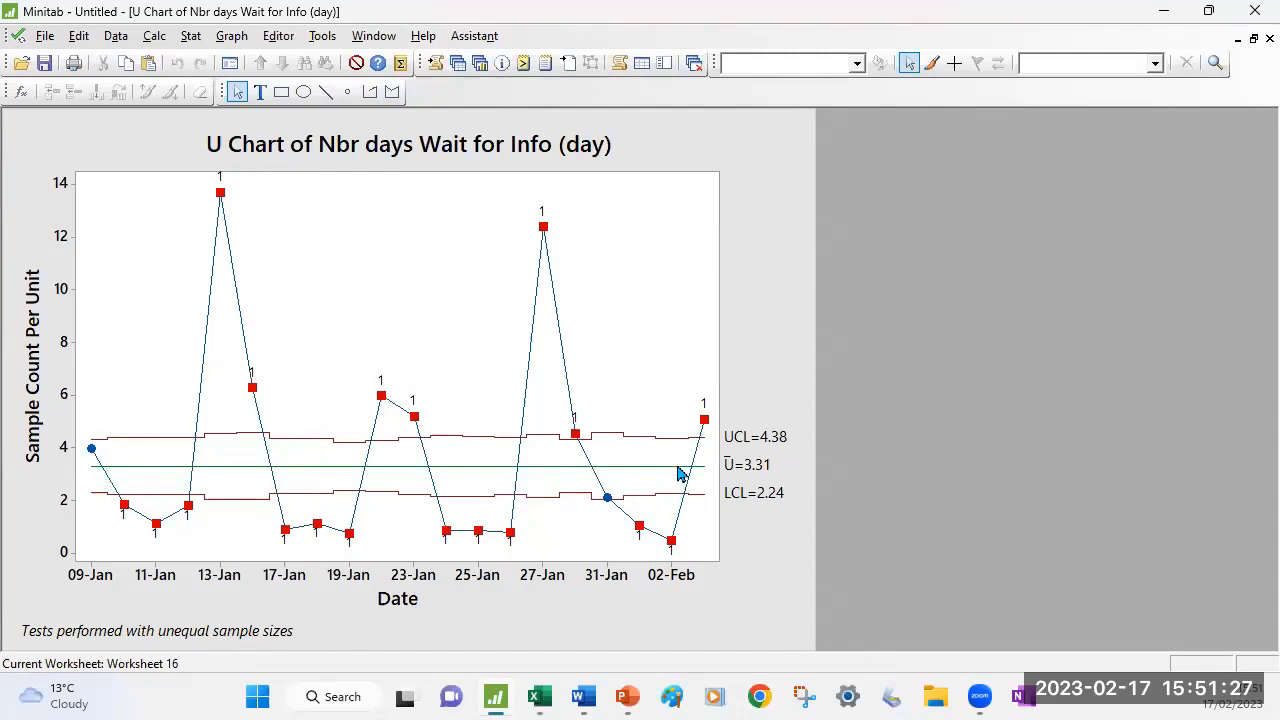
{"action": "mouse_move", "coordinate": [678, 471]}
{"action": "mouse_move", "coordinate": [282, 540]}
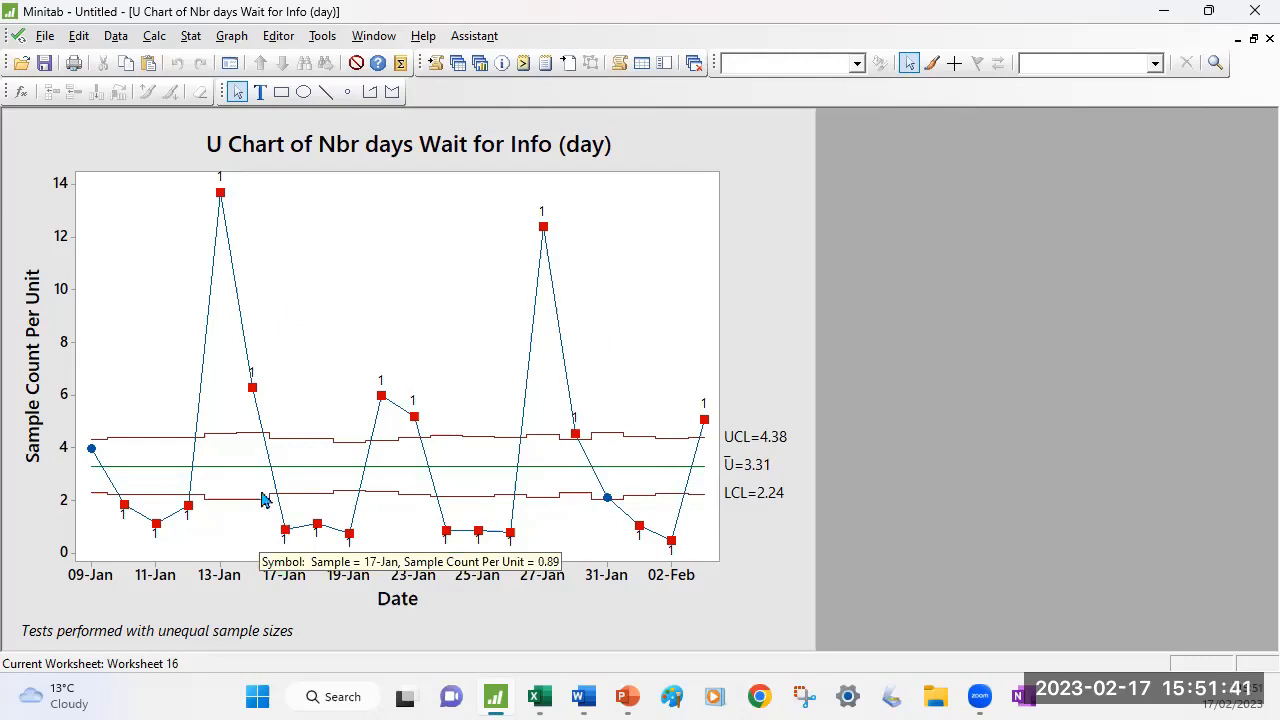
{"action": "mouse_move", "coordinate": [185, 531]}
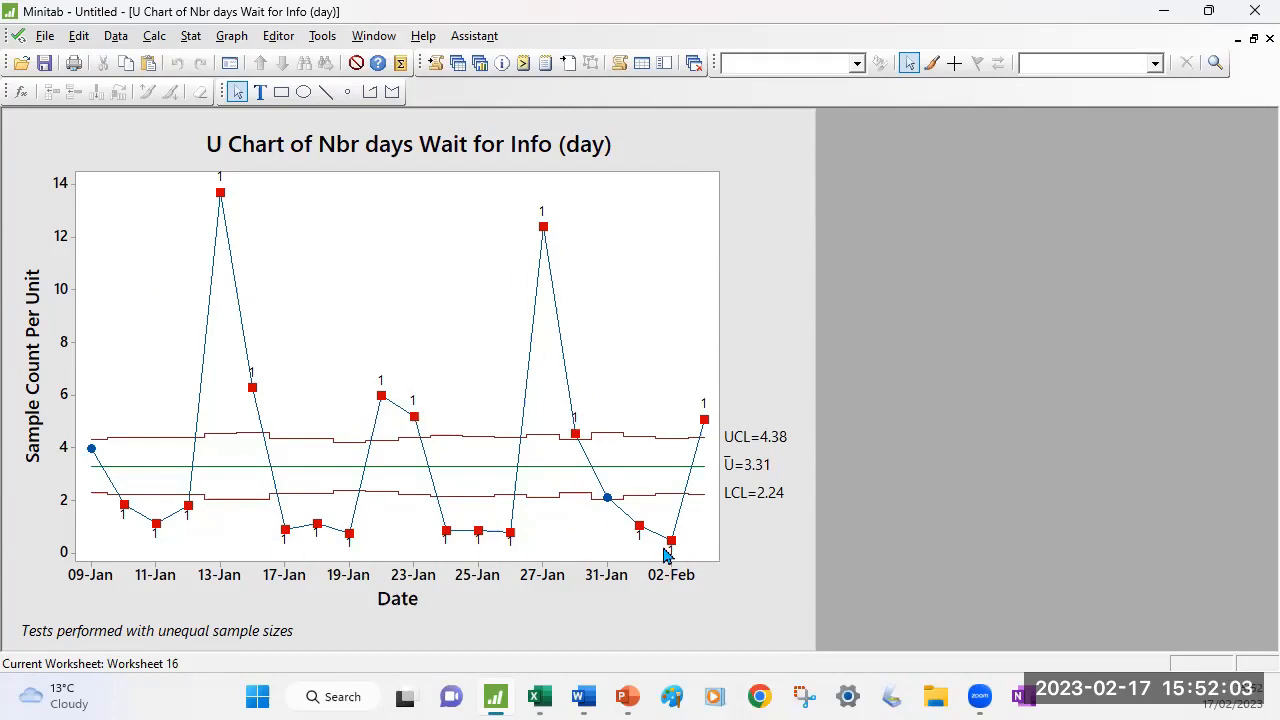
{"action": "mouse_move", "coordinate": [668, 555]}
{"action": "mouse_move", "coordinate": [632, 539]}
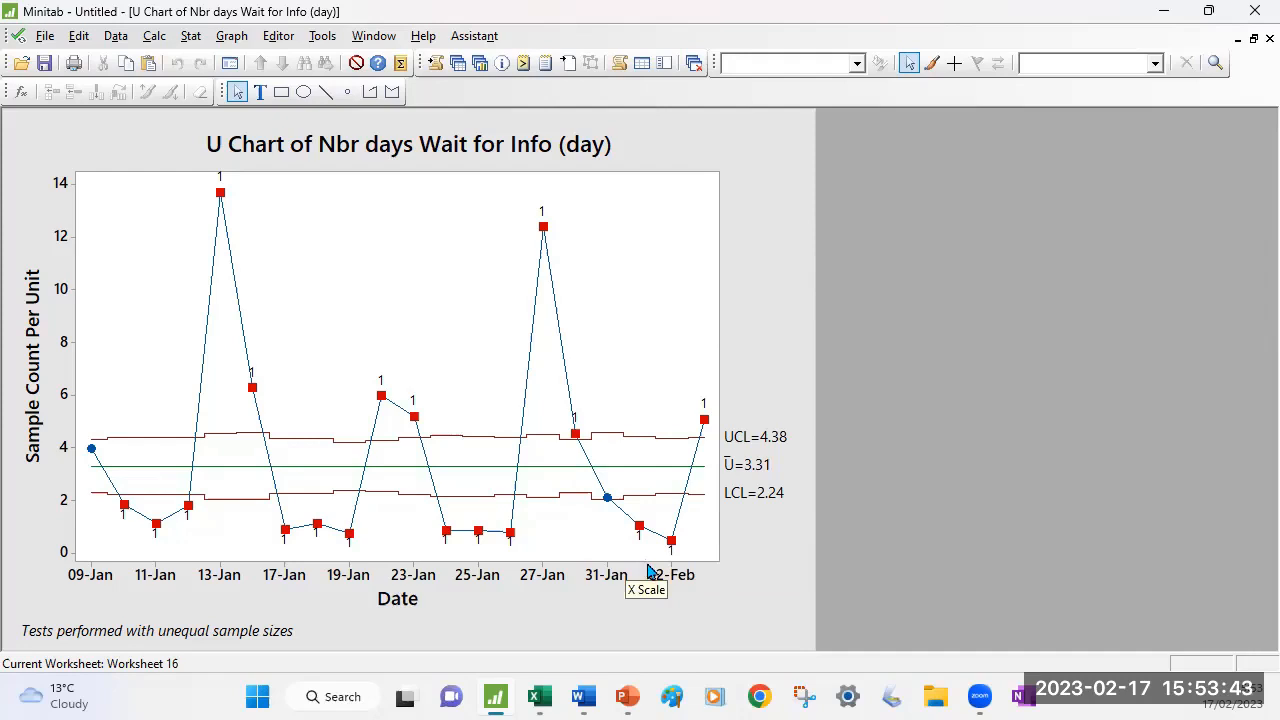
{"action": "mouse_move", "coordinate": [662, 563]}
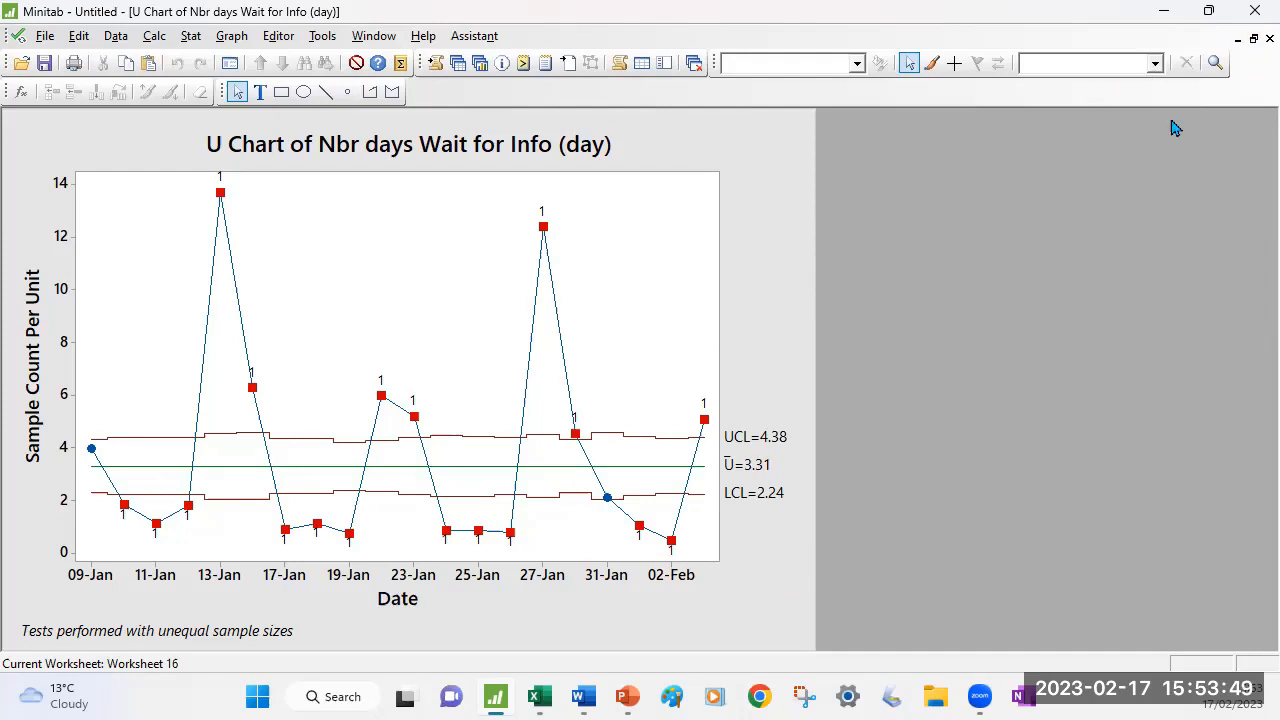
{"action": "left_click", "coordinate": [1266, 40]}
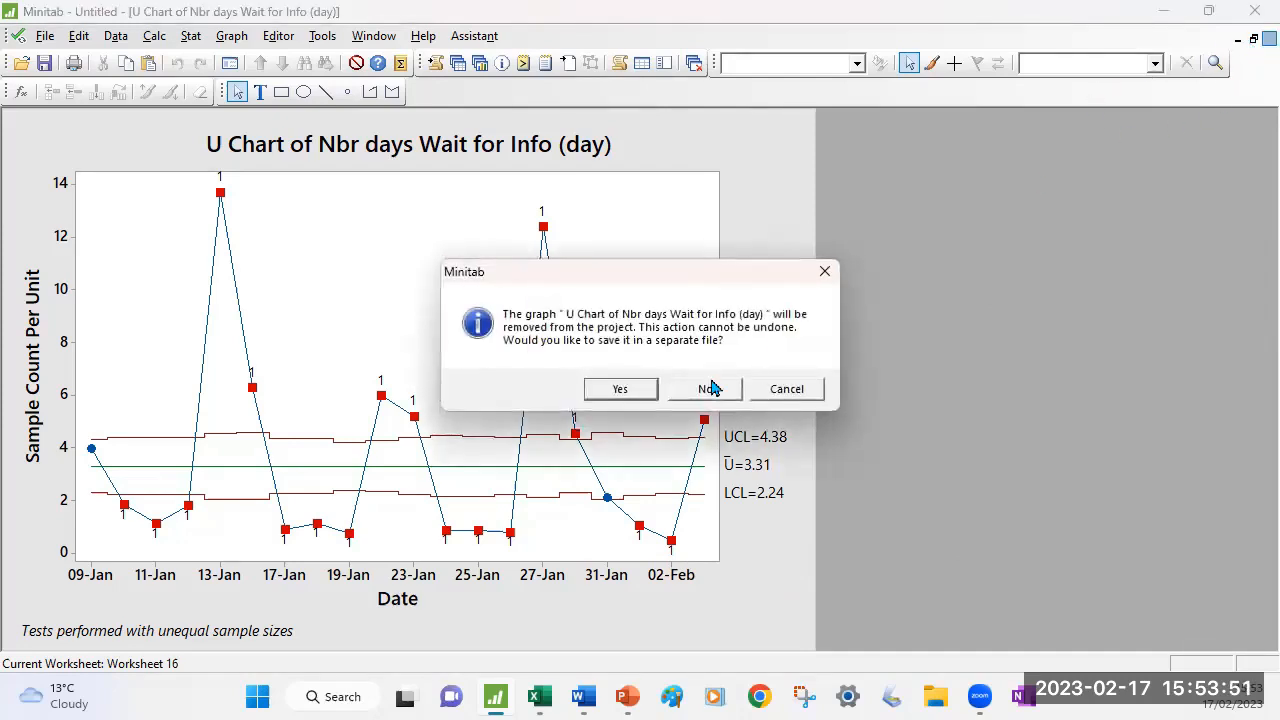
{"action": "left_click", "coordinate": [706, 388]}
Switch to Excel and copy the Date and Total Defects data with headers, rows 3 to 23, from the C chart sheet.
{"action": "left_click", "coordinate": [540, 697]}
{"action": "left_click", "coordinate": [415, 645]}
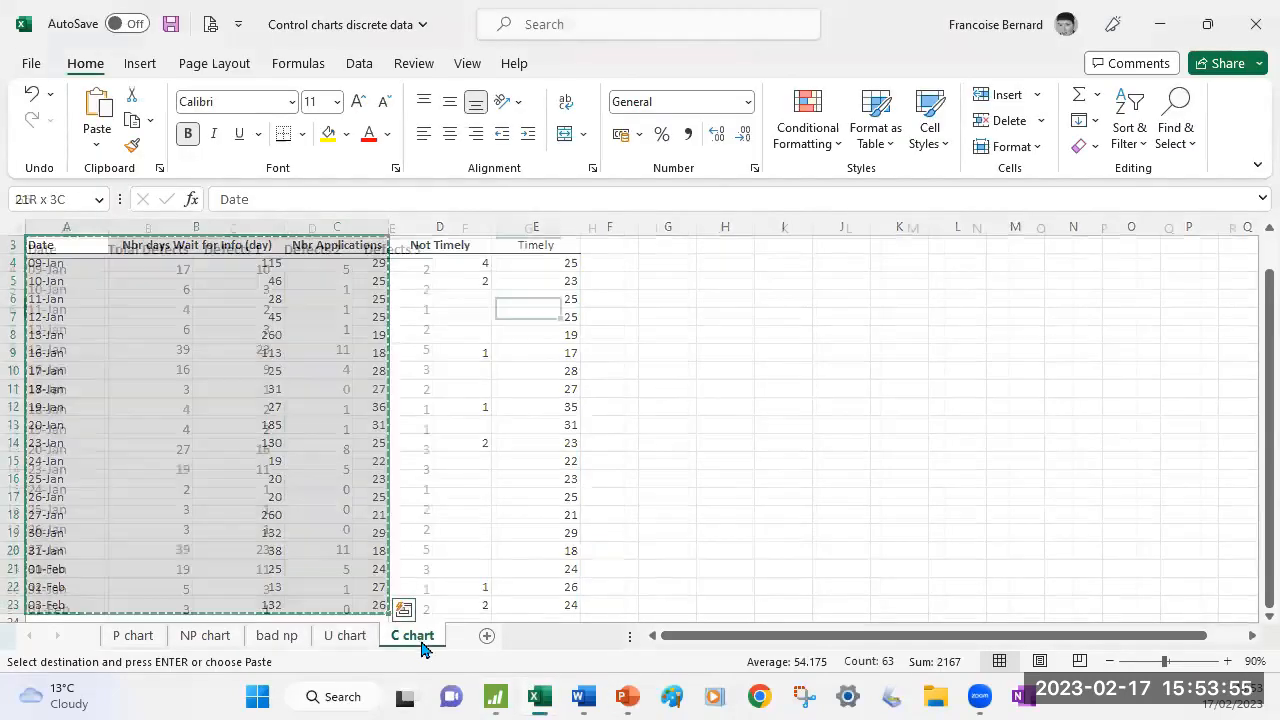
{"action": "left_click", "coordinate": [537, 466]}
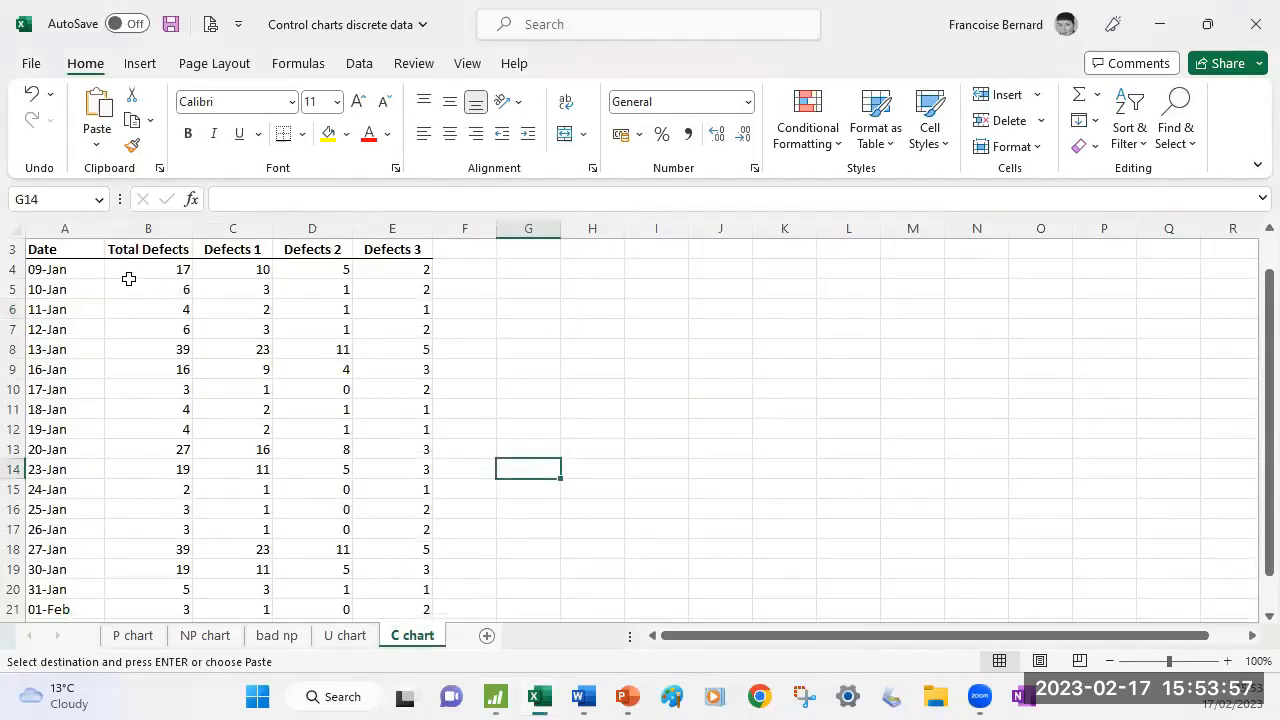
{"action": "left_click", "coordinate": [148, 252]}
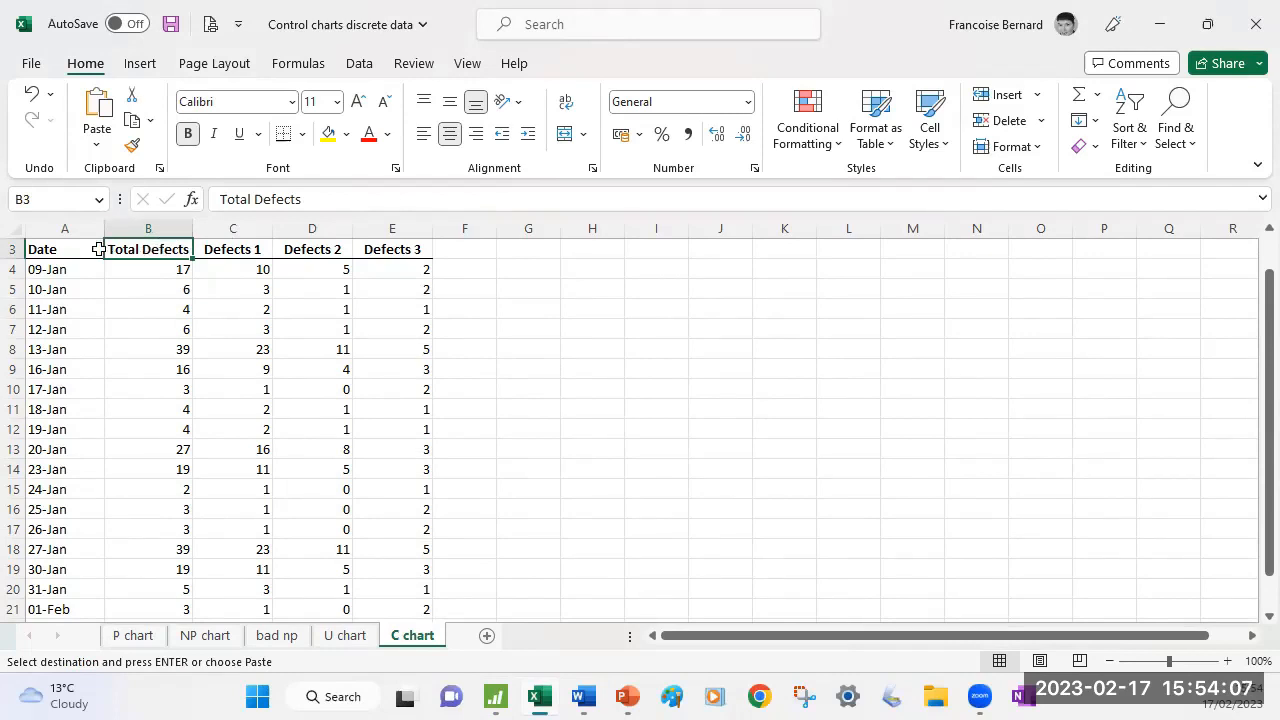
{"action": "left_click_drag", "start_coordinate": [77, 243], "coordinate": [154, 589]}
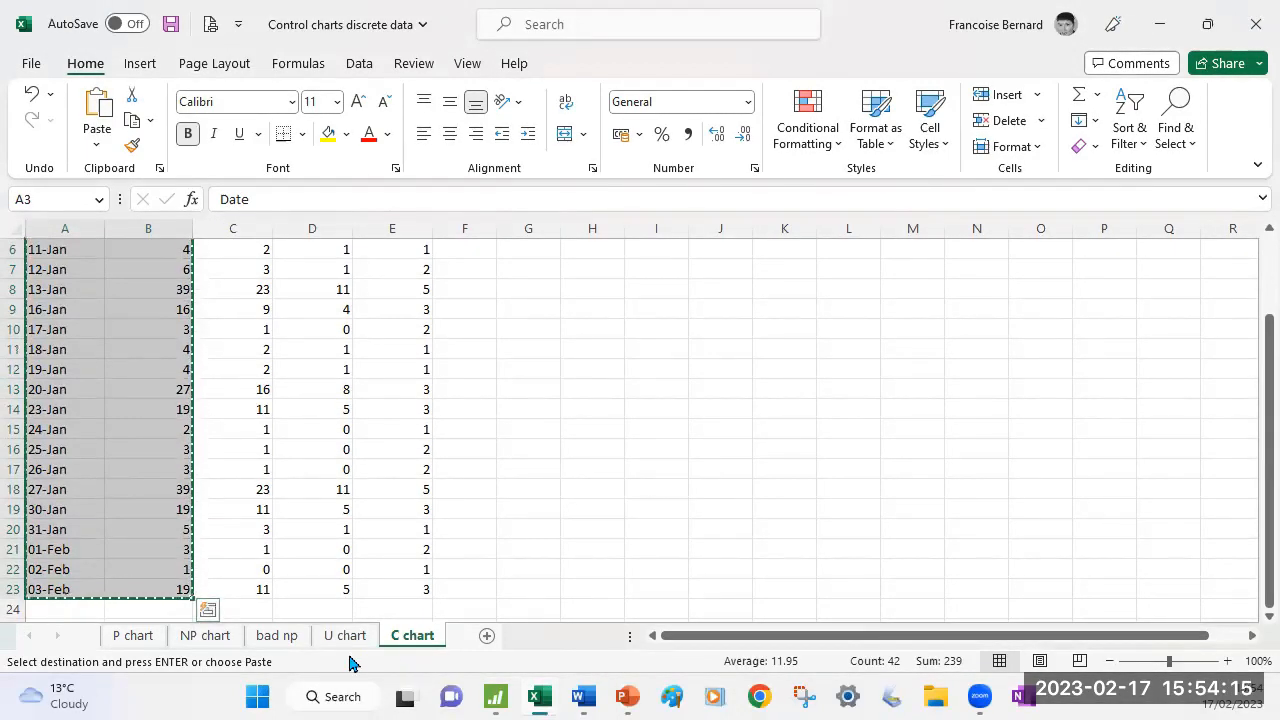
Switch to Minitab and paste the copied data into Worksheet 16, with the headers in the name row starting at C5.
{"action": "left_click", "coordinate": [497, 697]}
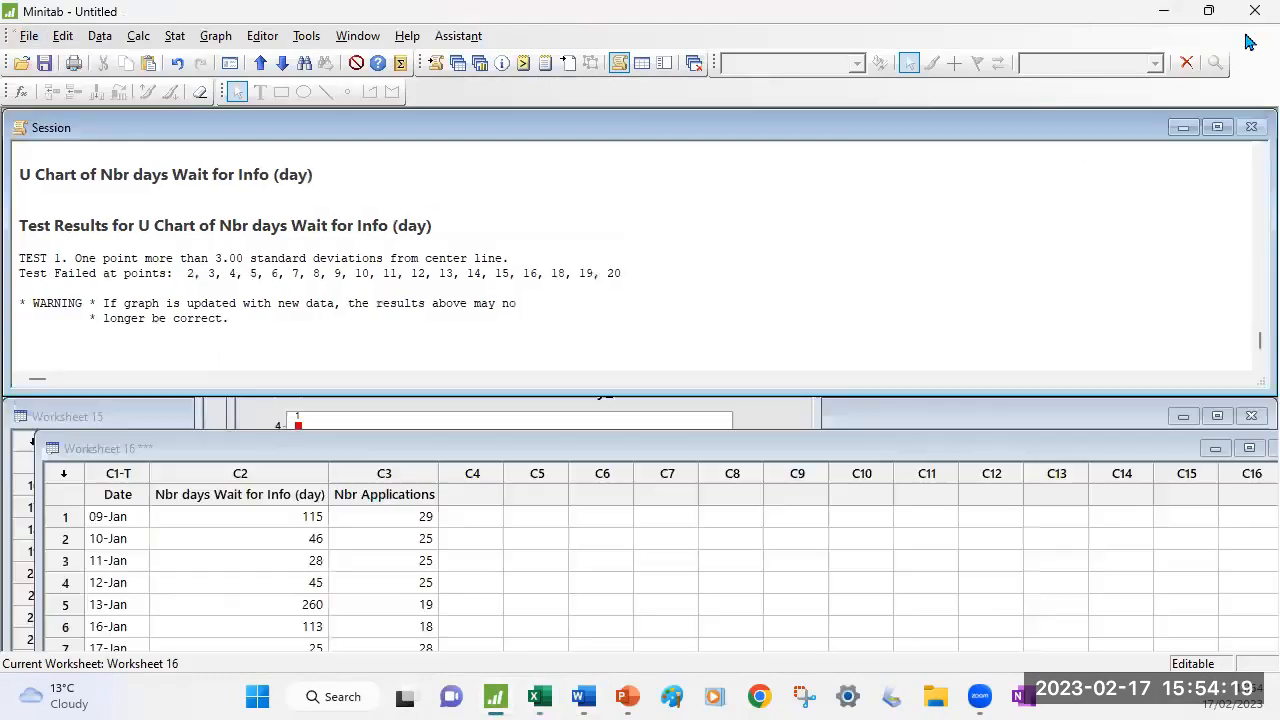
{"action": "left_click", "coordinate": [1253, 38]}
{"action": "left_click", "coordinate": [539, 490]}
{"action": "left_click", "coordinate": [539, 490]}
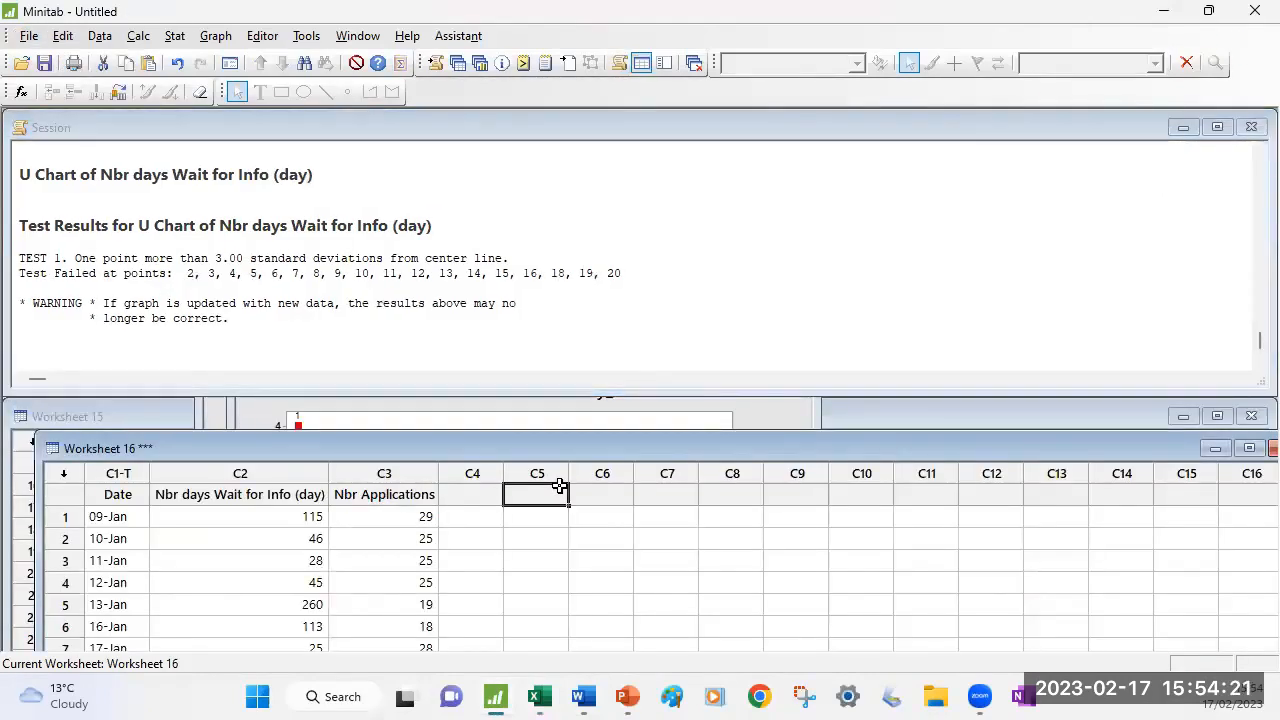
{"action": "key", "text": "ctrl+v"}
Set up a C chart of Total Defects with an X scale stamped by the Date column.
{"action": "left_click", "coordinate": [175, 36]}
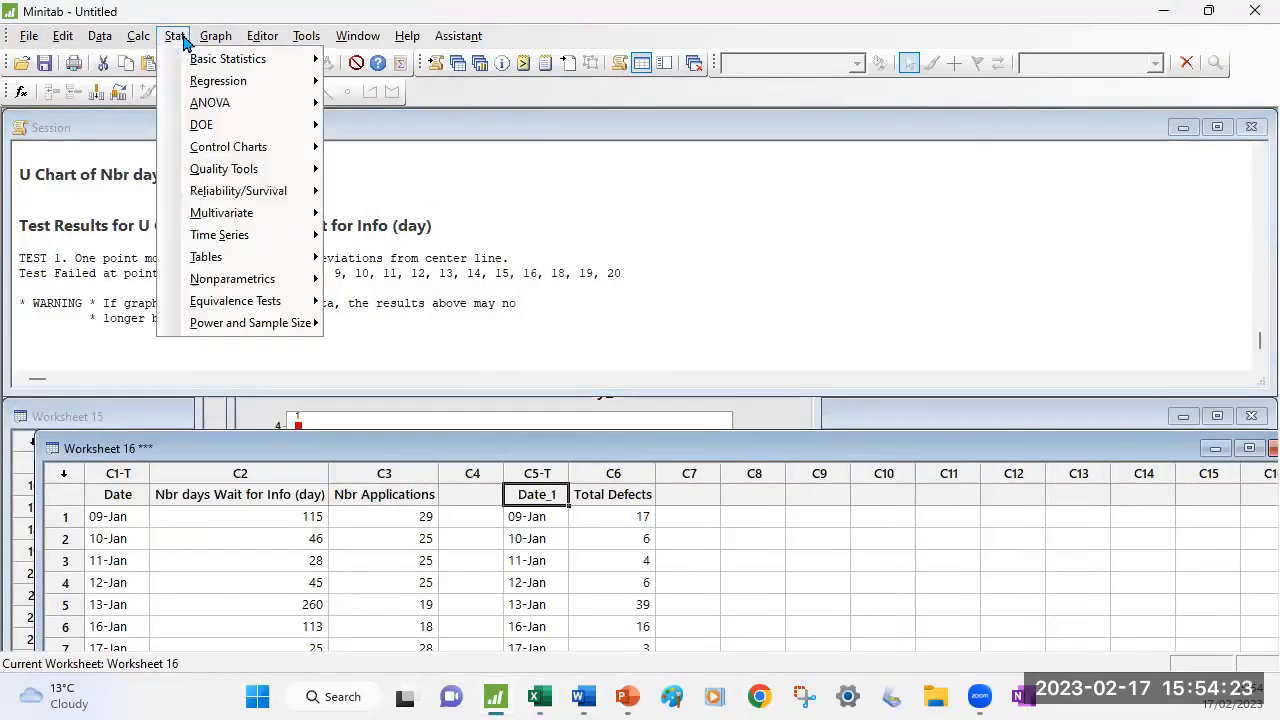
{"action": "mouse_move", "coordinate": [268, 160]}
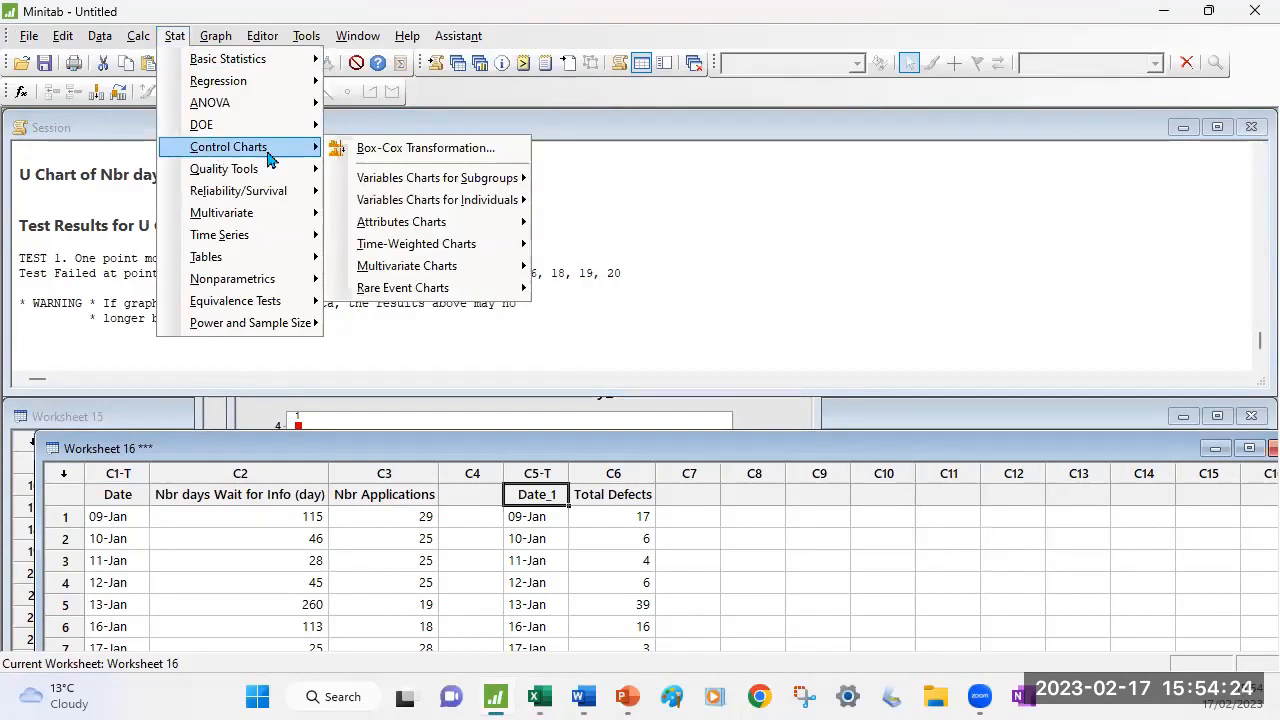
{"action": "mouse_move", "coordinate": [470, 224]}
{"action": "left_click", "coordinate": [573, 385]}
{"action": "double_click", "coordinate": [463, 240]}
{"action": "left_click", "coordinate": [594, 370]}
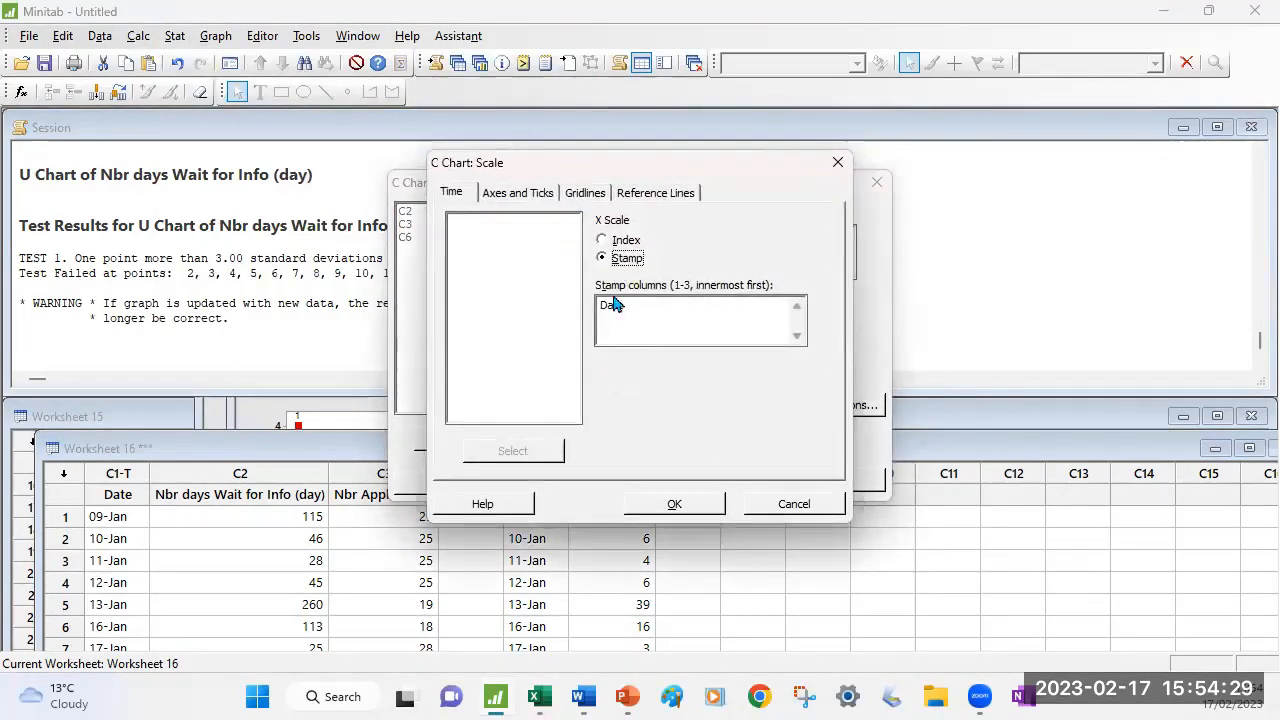
{"action": "left_click", "coordinate": [674, 504]}
Have the C chart perform all tests for special causes and generate it.
{"action": "left_click", "coordinate": [834, 405]}
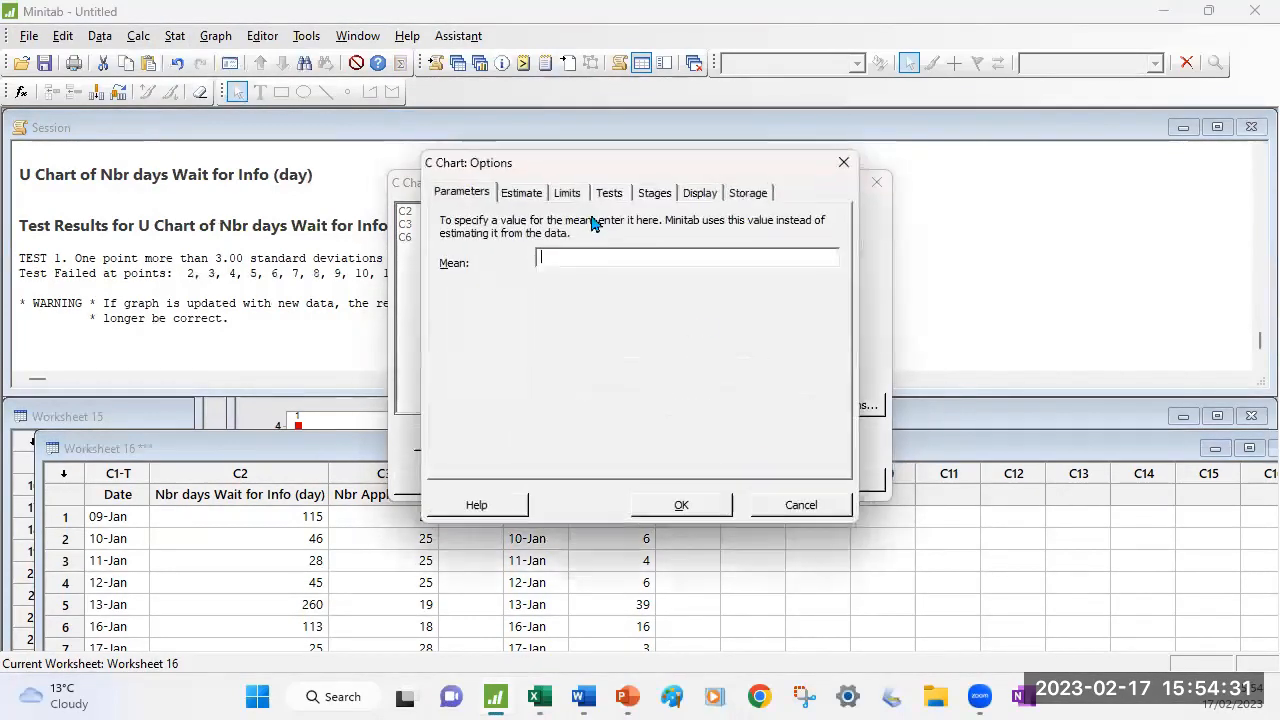
{"action": "left_click", "coordinate": [608, 192]}
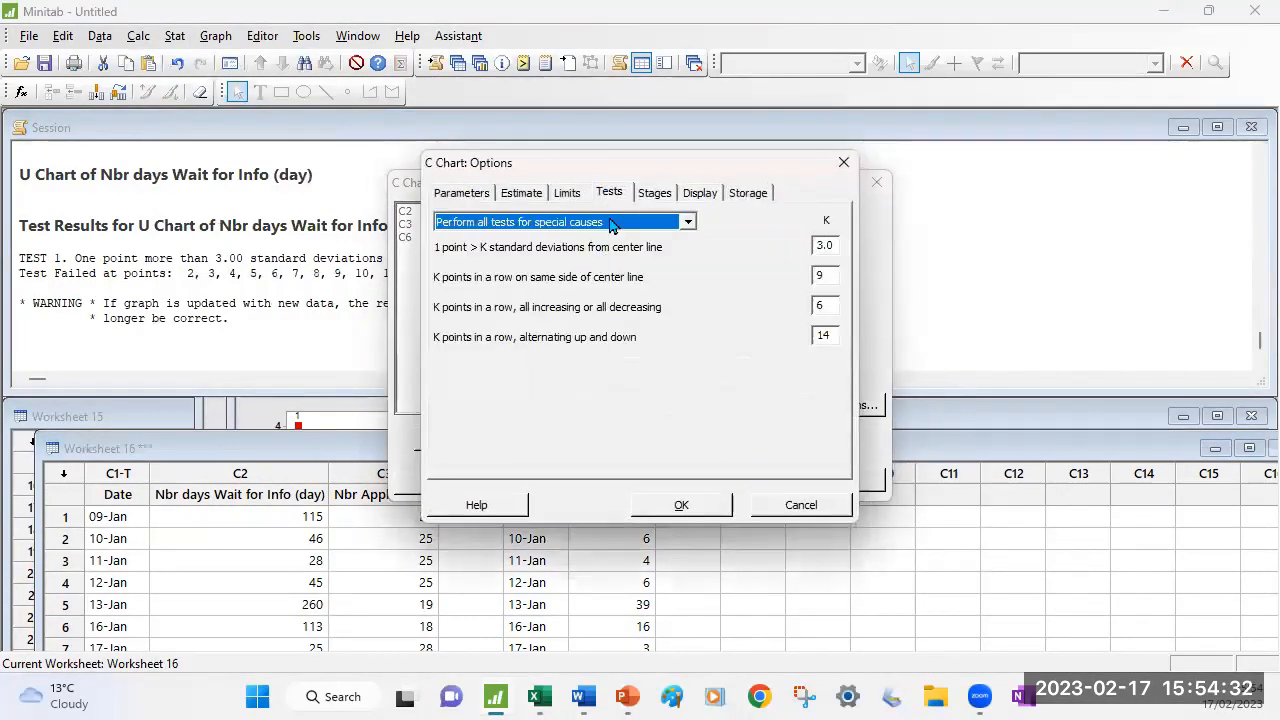
{"action": "left_click", "coordinate": [690, 507]}
{"action": "left_click", "coordinate": [712, 479]}
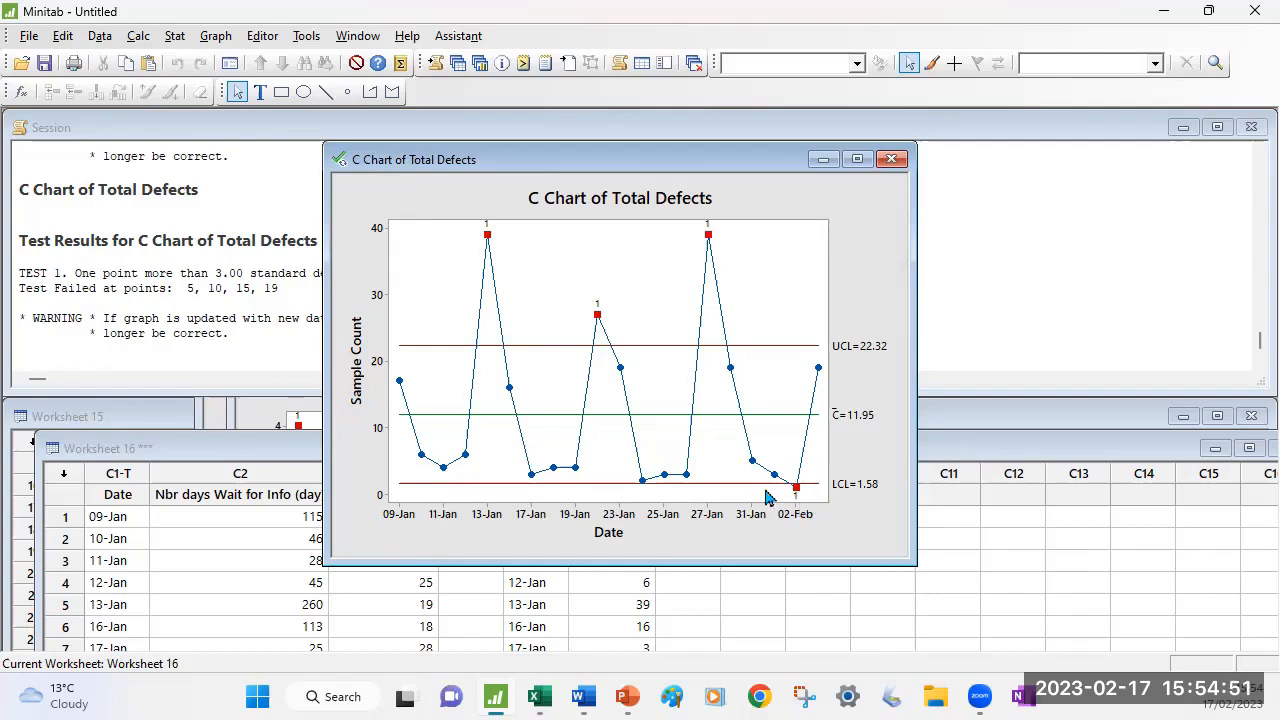
Examine the flagged points on the C chart of Total Defects and close the graph without saving it.
{"action": "mouse_move", "coordinate": [795, 498]}
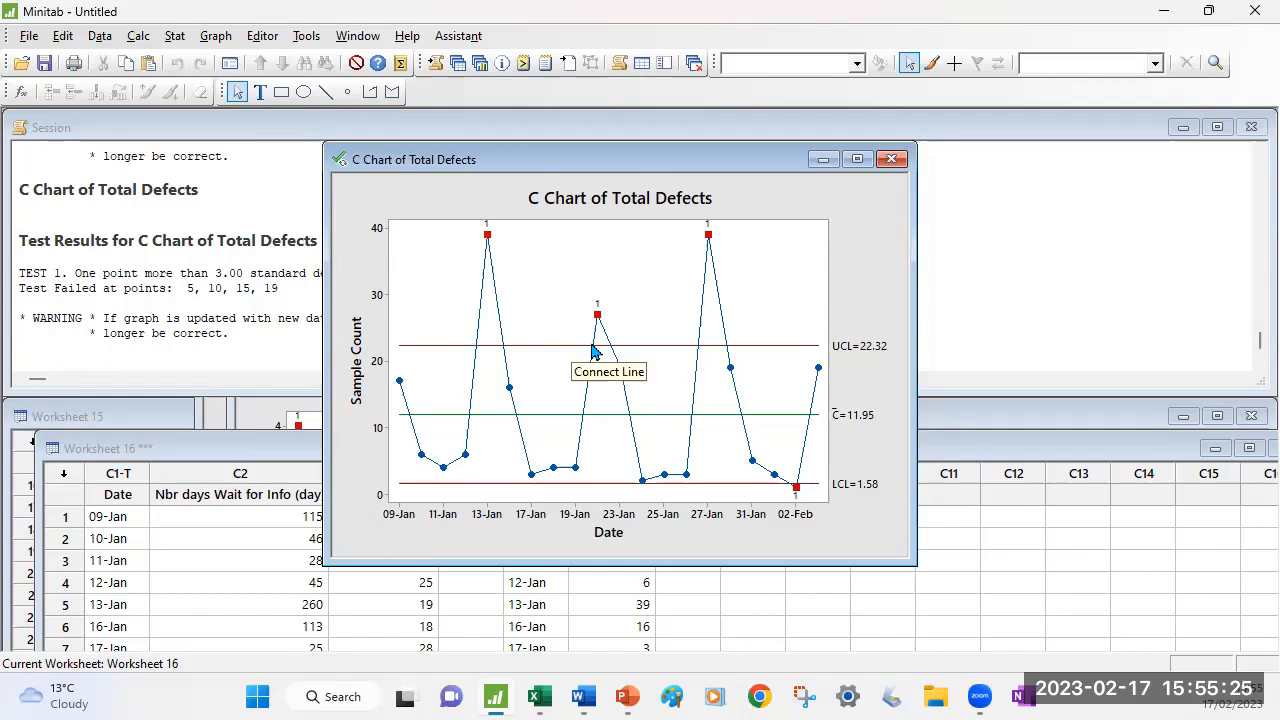
{"action": "mouse_move", "coordinate": [603, 319]}
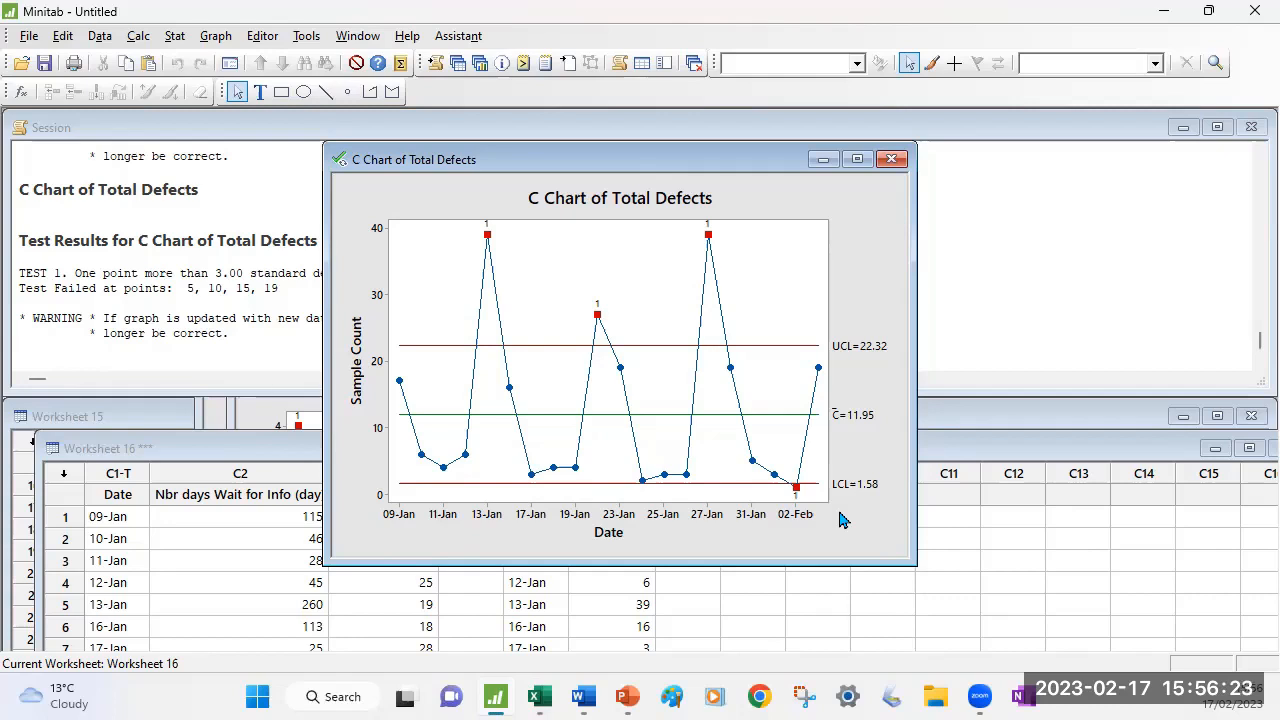
{"action": "left_click", "coordinate": [893, 160]}
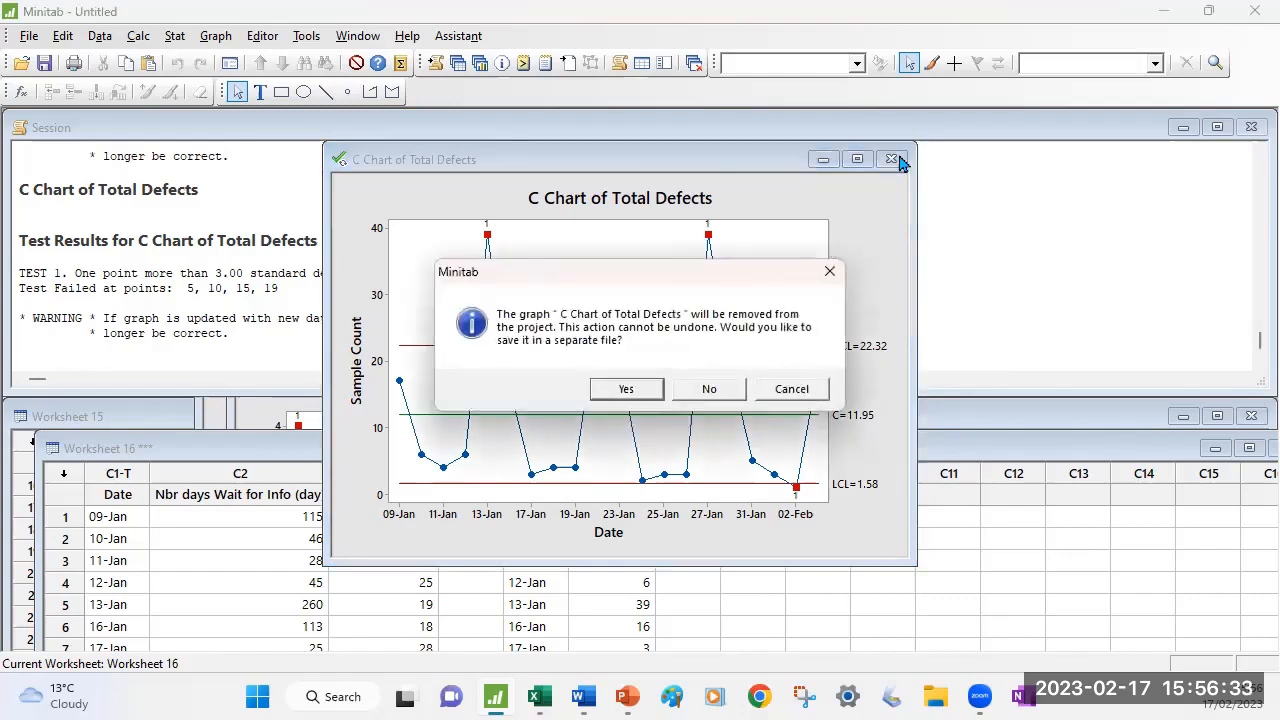
{"action": "left_click", "coordinate": [729, 390]}
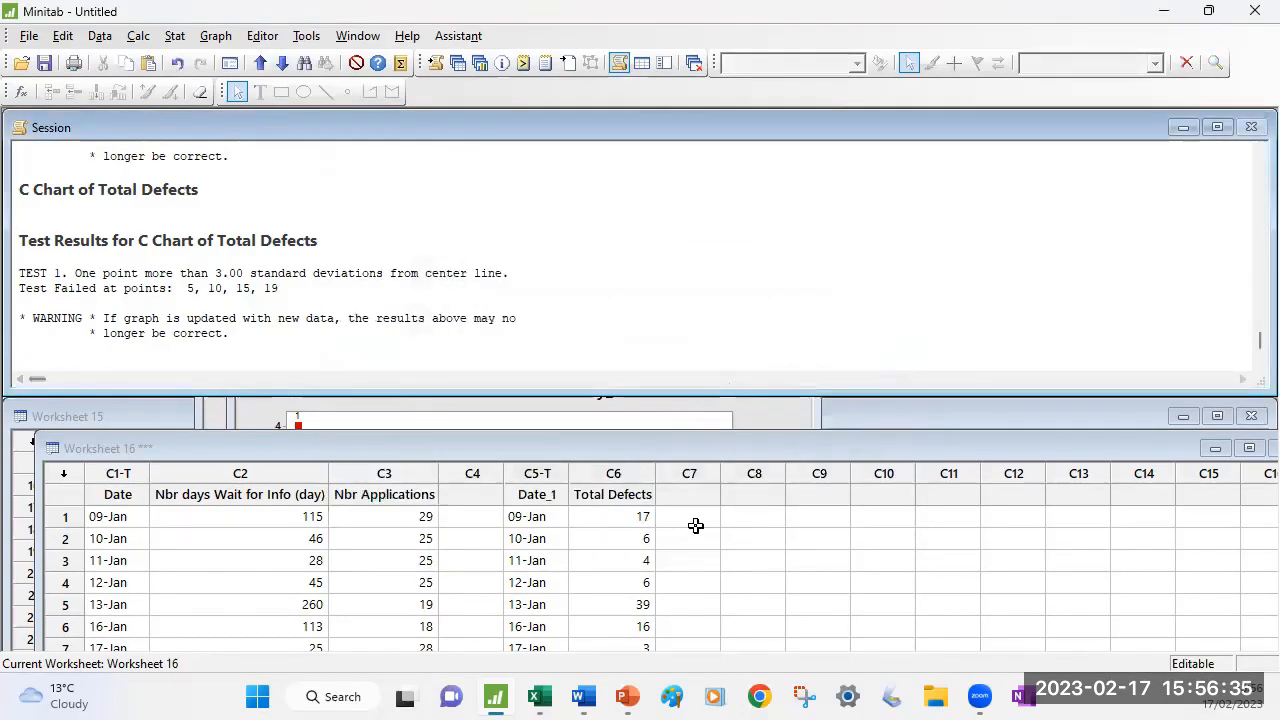
Create a Graphical Summary of the Total Defects column.
{"action": "left_click", "coordinate": [647, 496]}
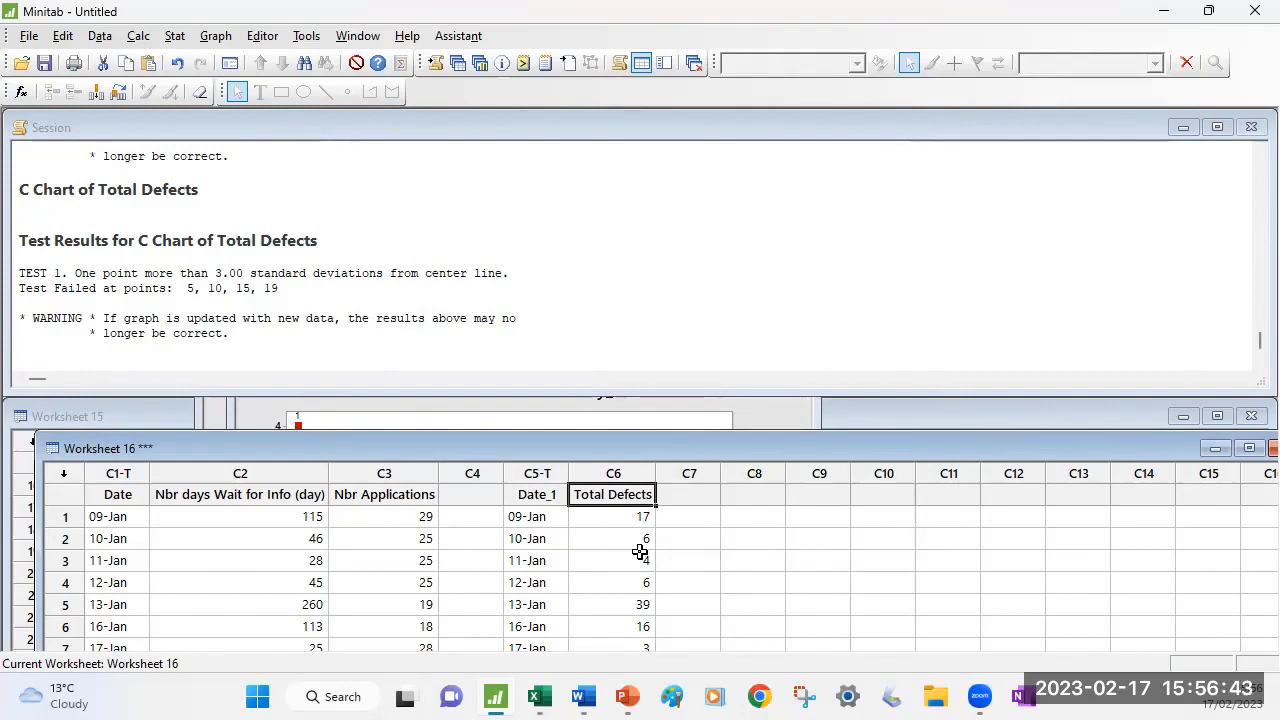
{"action": "scroll", "coordinate": [640, 552], "scroll_direction": "down", "scroll_amount": 1}
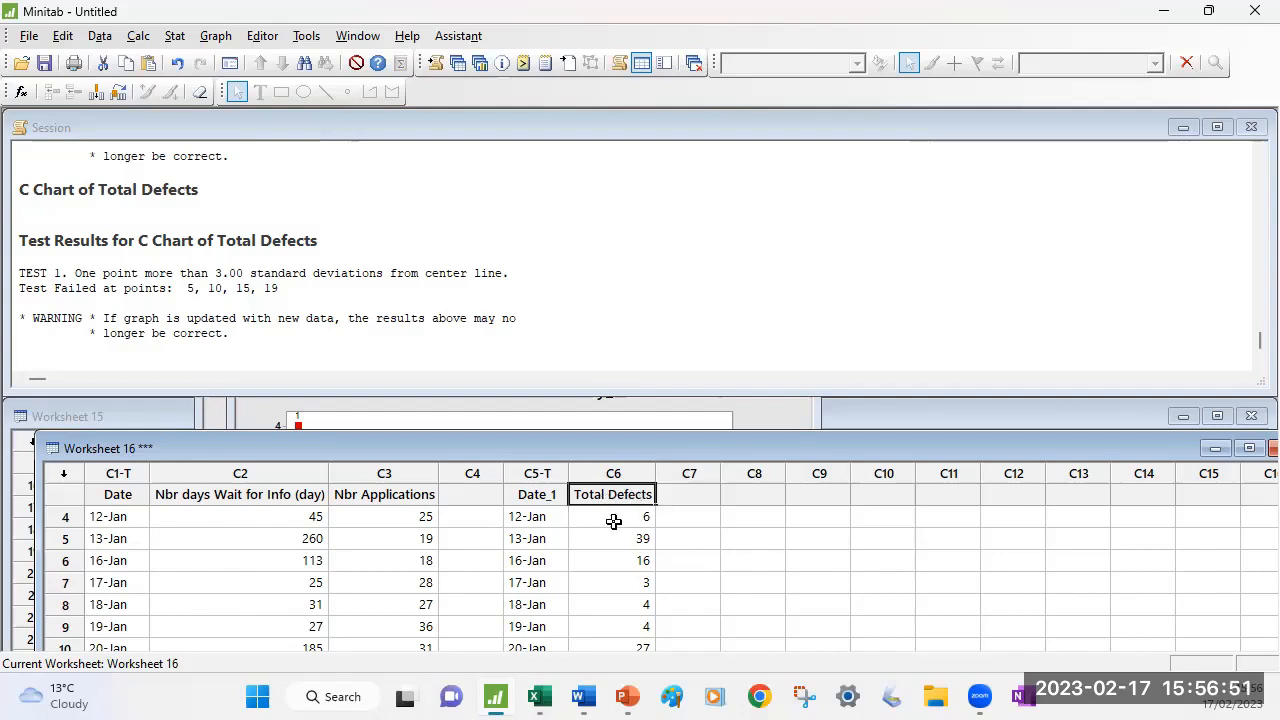
{"action": "left_click", "coordinate": [205, 45]}
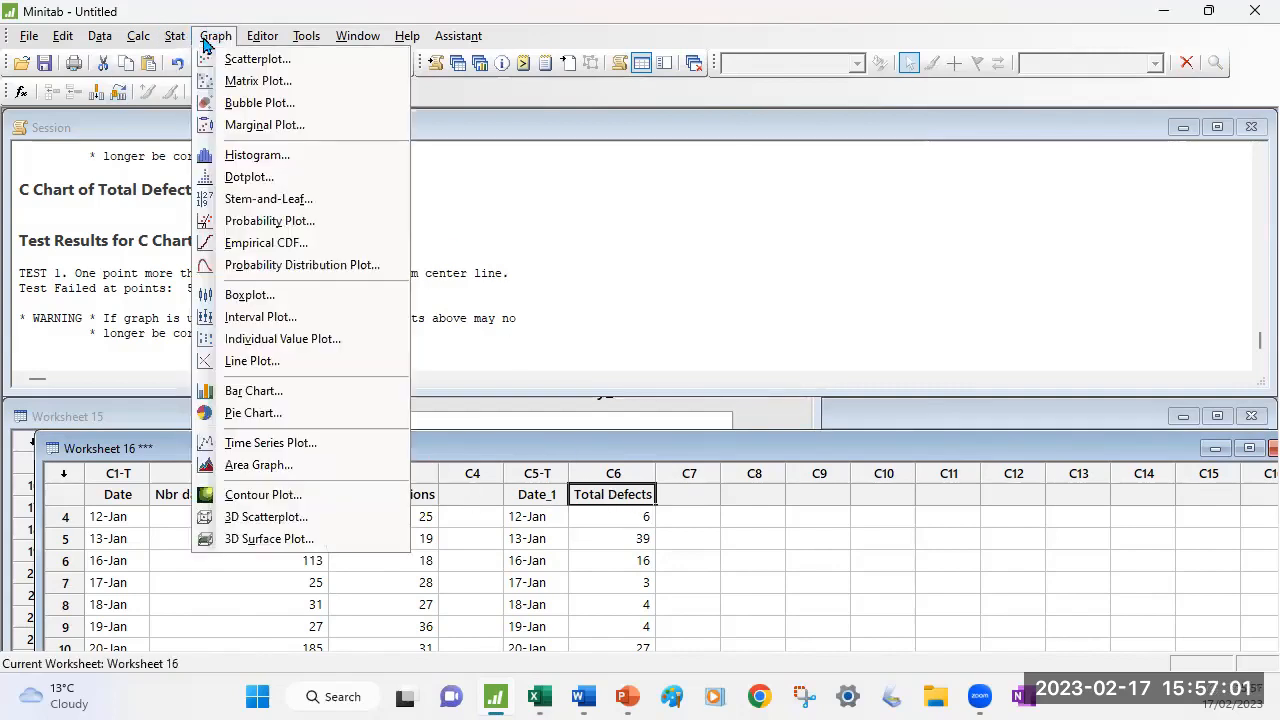
{"action": "left_click", "coordinate": [174, 37]}
{"action": "mouse_move", "coordinate": [265, 67]}
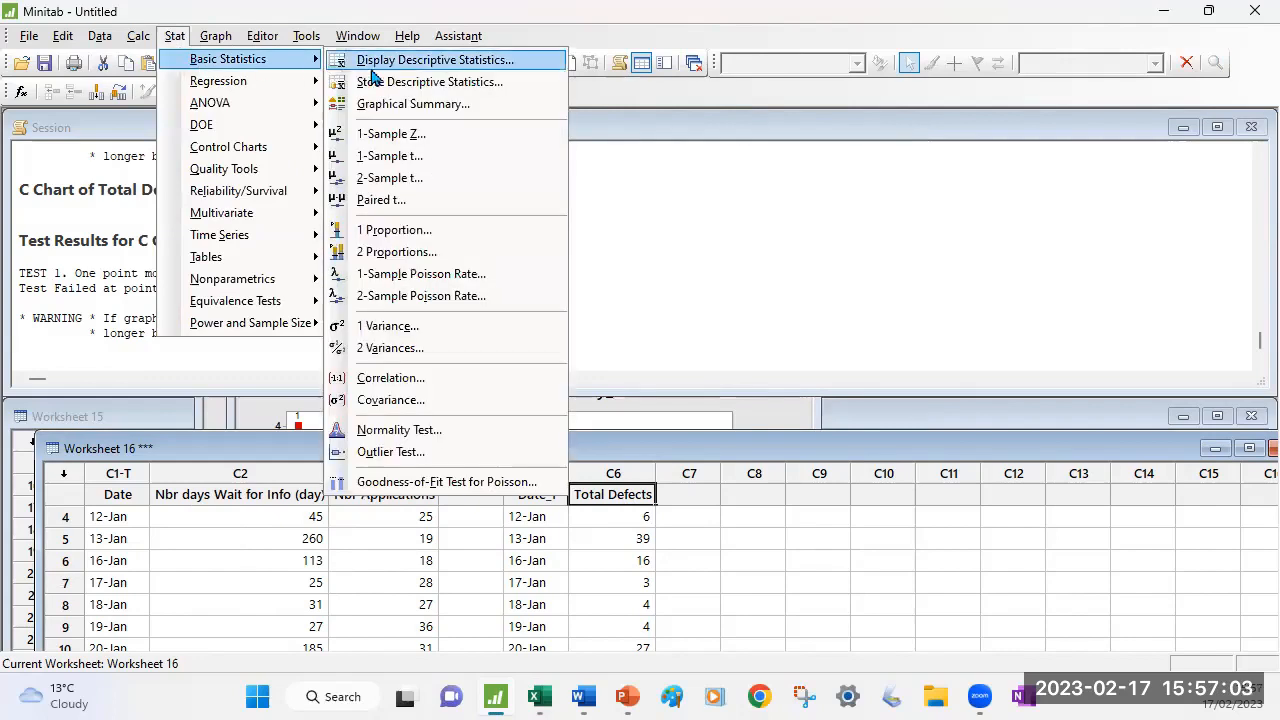
{"action": "left_click", "coordinate": [395, 104]}
{"action": "double_click", "coordinate": [492, 244]}
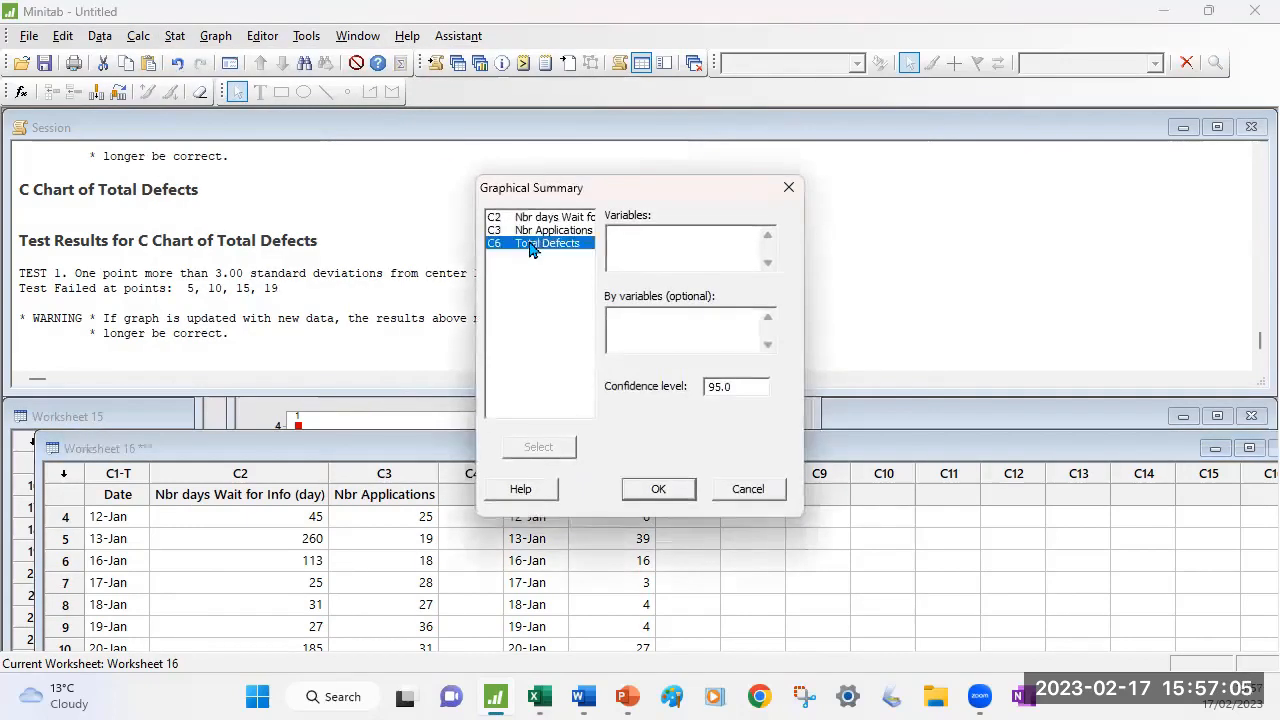
{"action": "left_click", "coordinate": [655, 488]}
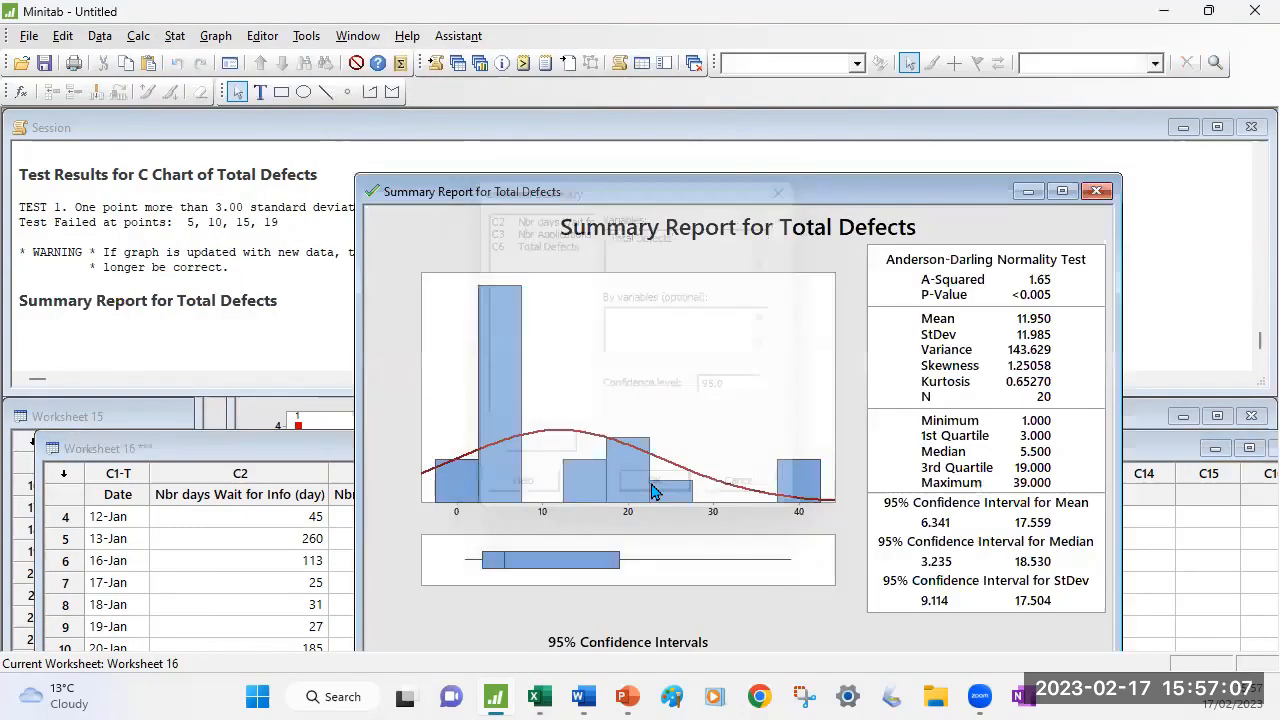
Examine the Total Defects distribution in the summary report and close the report without saving it.
{"action": "mouse_move", "coordinate": [617, 494]}
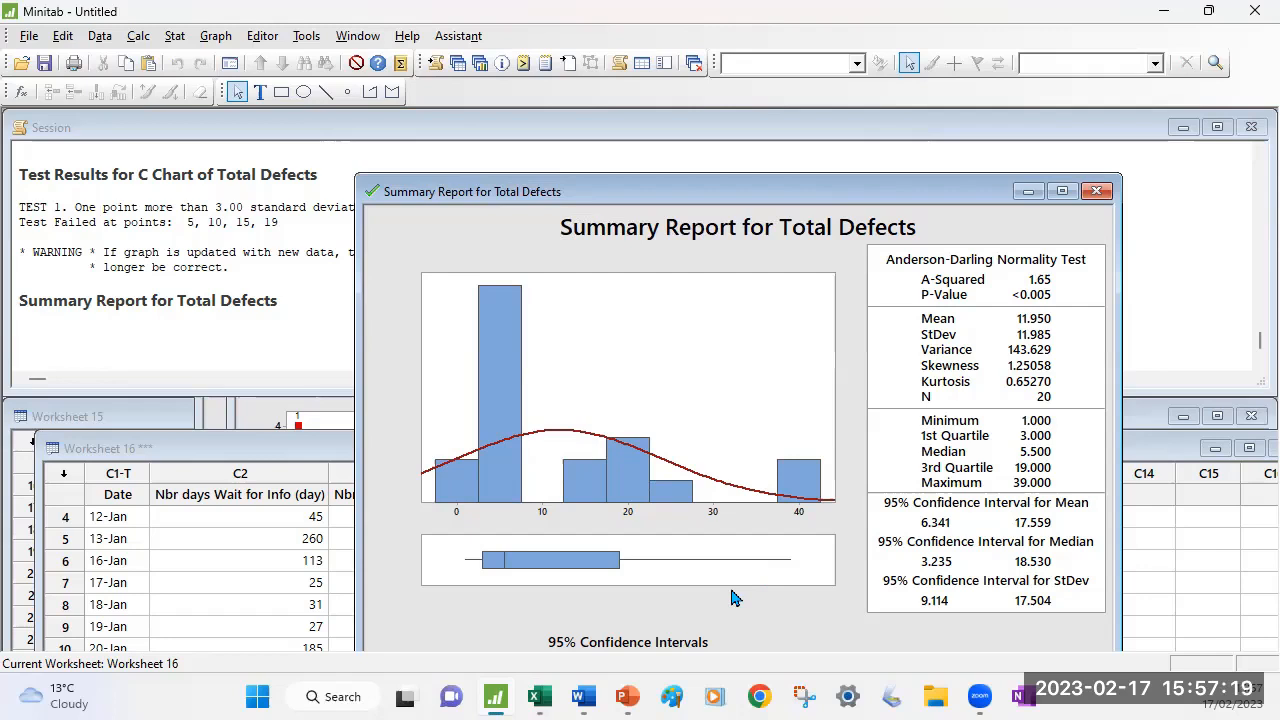
{"action": "left_click", "coordinate": [1097, 191]}
{"action": "left_click", "coordinate": [701, 391]}
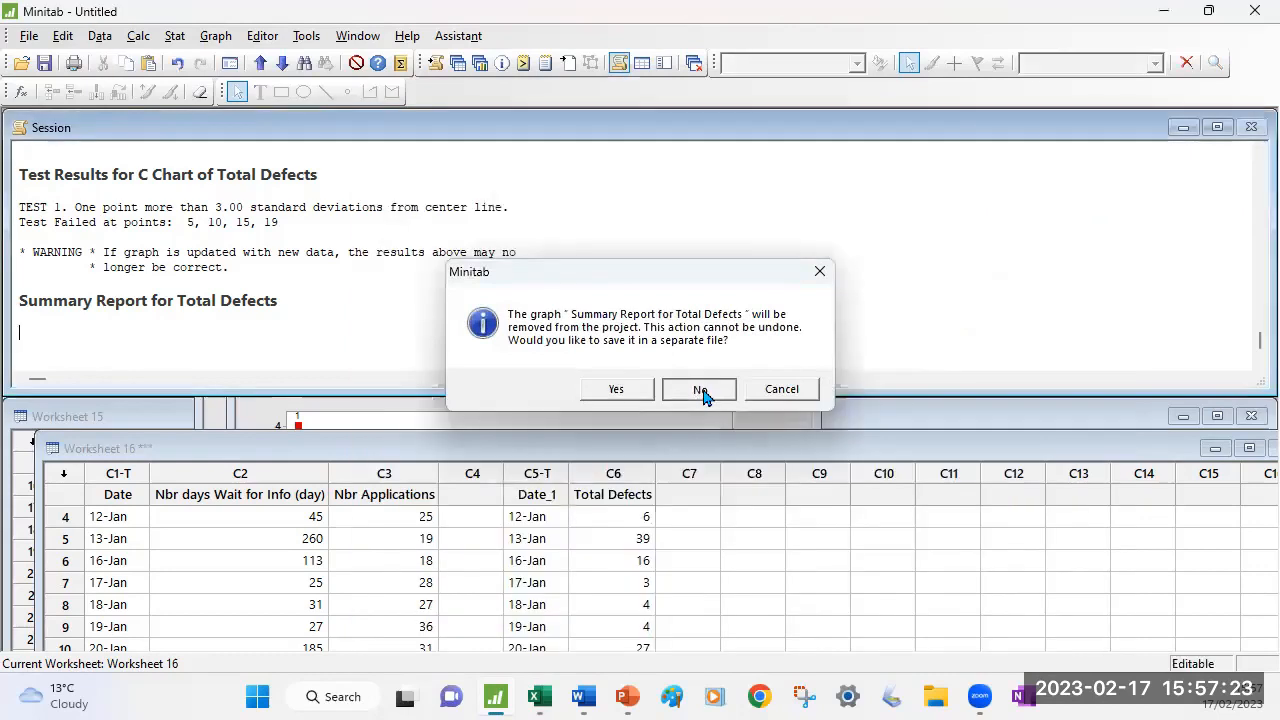
{"action": "left_click", "coordinate": [748, 608]}
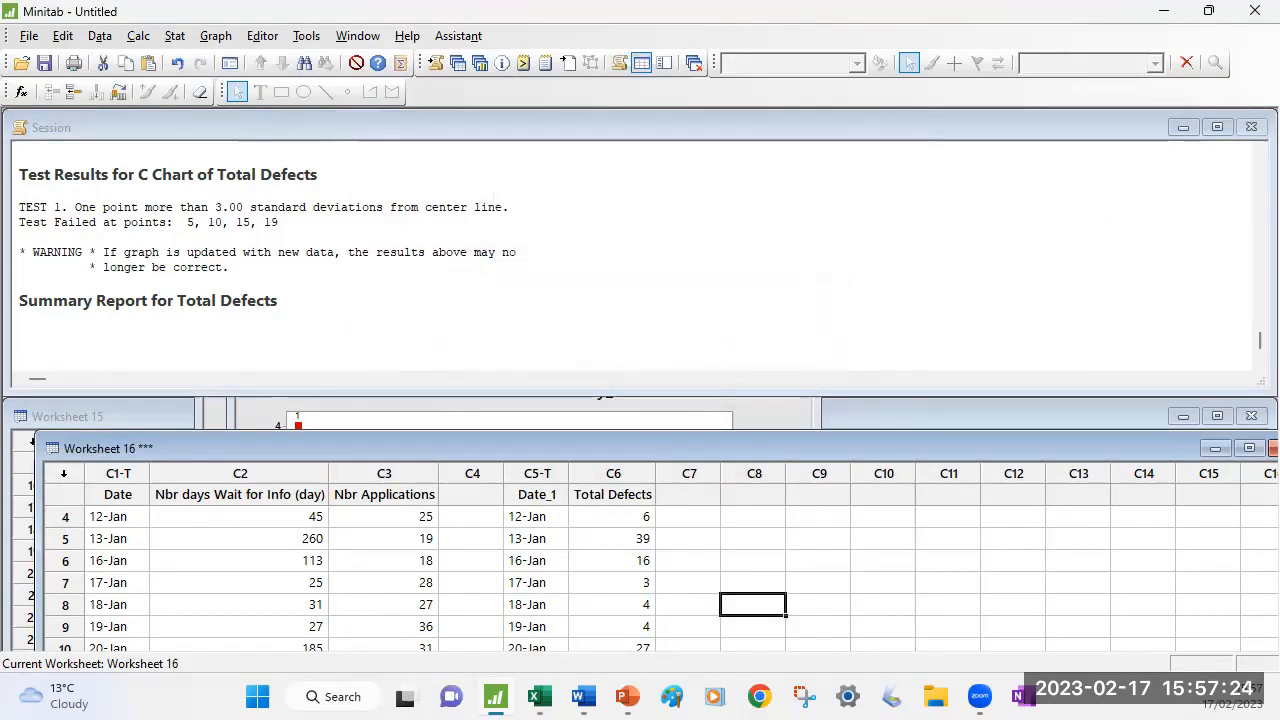
Switch to the Excel workbook and copy the Defects 1, Defects 2 and Defects 3 columns with their headers from the C chart sheet.
{"action": "left_click", "coordinate": [540, 697]}
{"action": "left_click", "coordinate": [474, 545]}
{"action": "scroll", "coordinate": [431, 491], "scroll_direction": "up", "scroll_amount": 2}
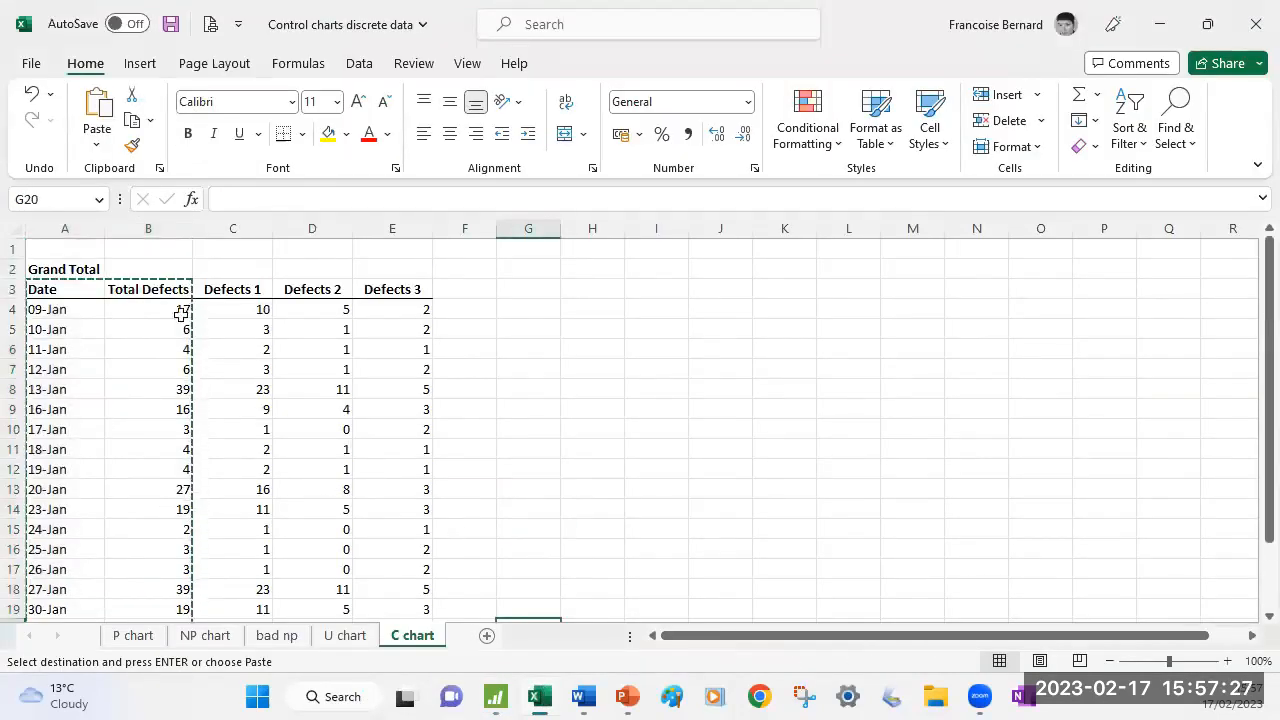
{"action": "left_click", "coordinate": [230, 289]}
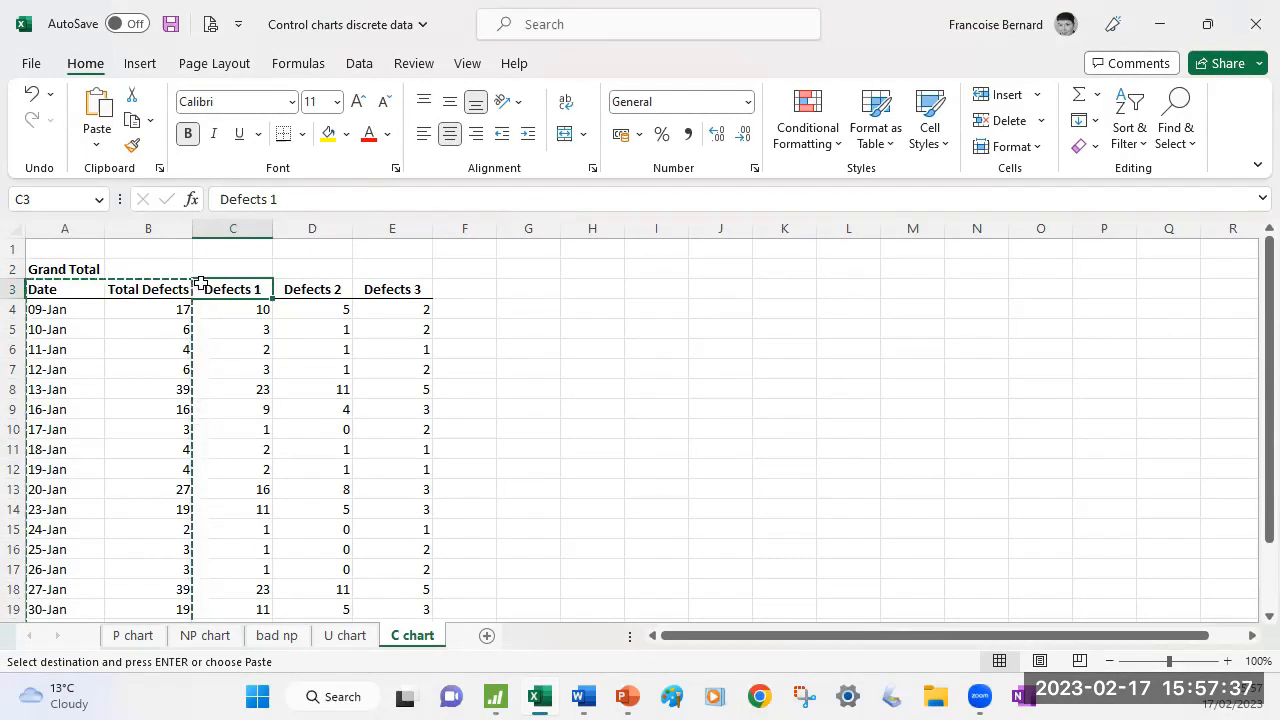
{"action": "left_click_drag", "start_coordinate": [222, 289], "coordinate": [410, 288]}
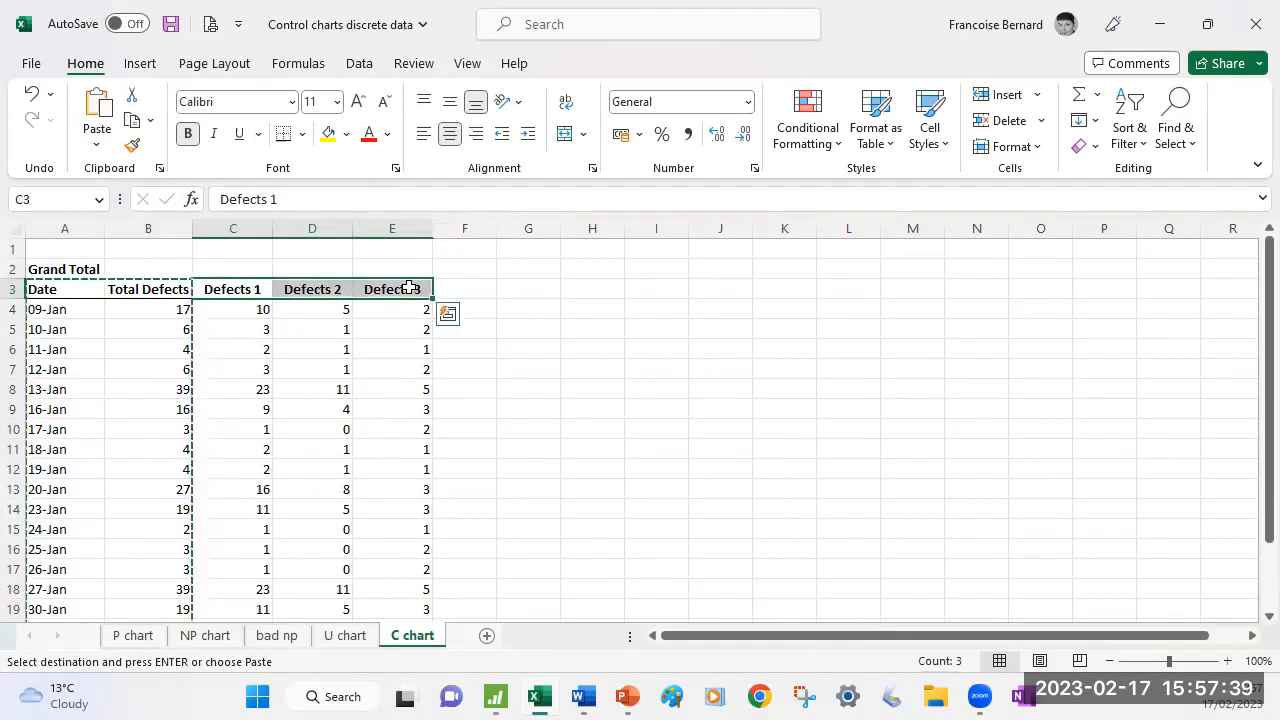
{"action": "key", "text": "ctrl+shift+Down"}
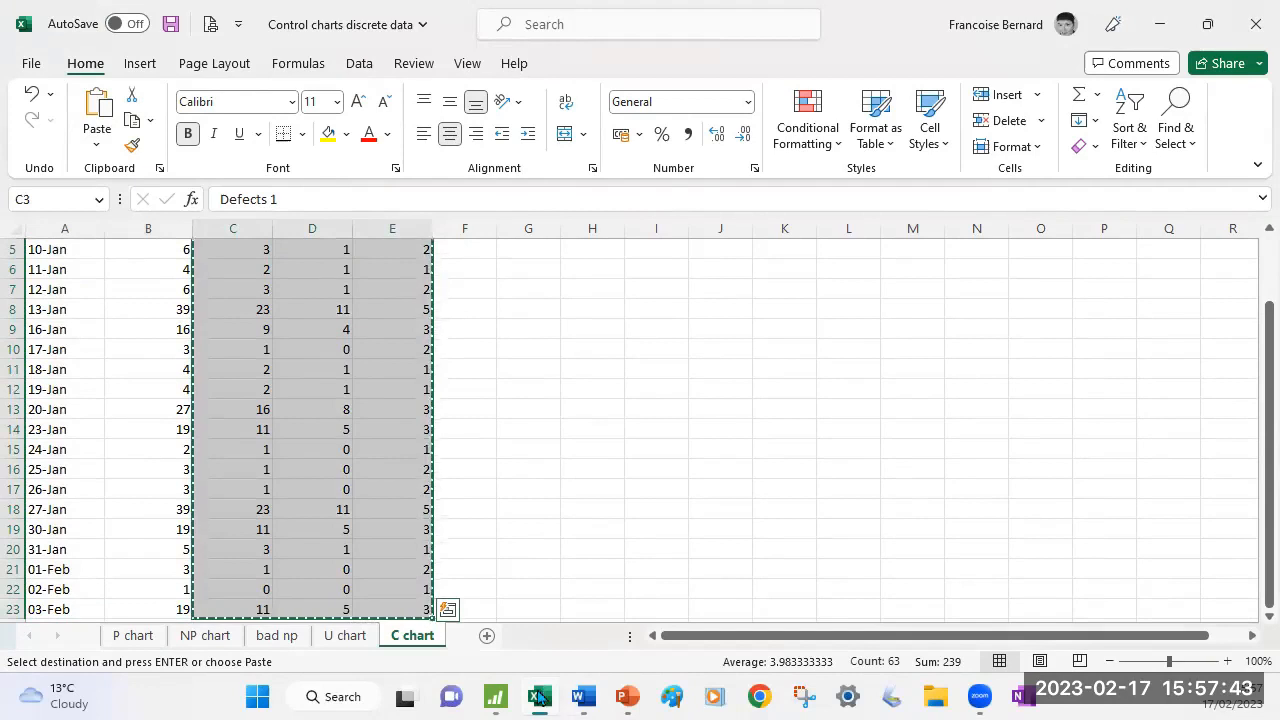
Switch to Minitab and paste the copied defect columns into Worksheet 16, starting at the name row of C7.
{"action": "left_click", "coordinate": [499, 697]}
{"action": "left_click", "coordinate": [686, 496]}
{"action": "key", "text": "ctrl+v"}
Set up a C chart with Defects 1, Defects 2 and Defects 3 added to Total Defects as variables.
{"action": "left_click", "coordinate": [175, 36]}
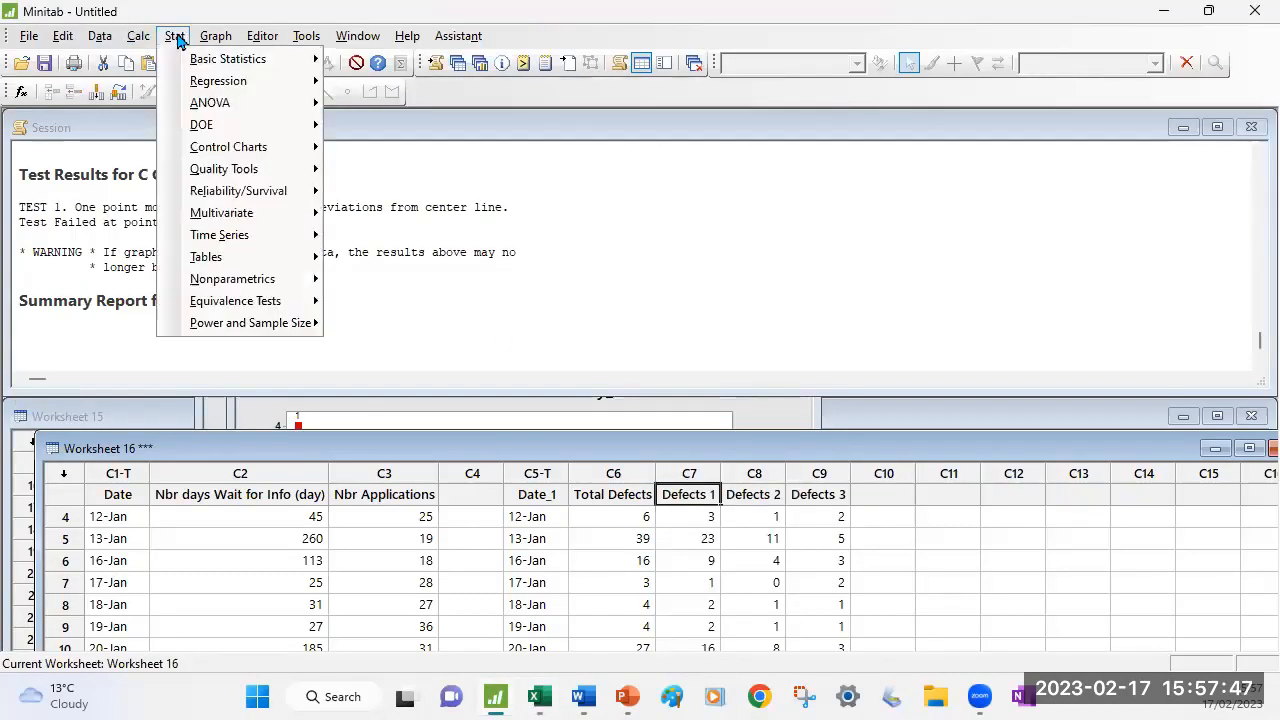
{"action": "mouse_move", "coordinate": [240, 147]}
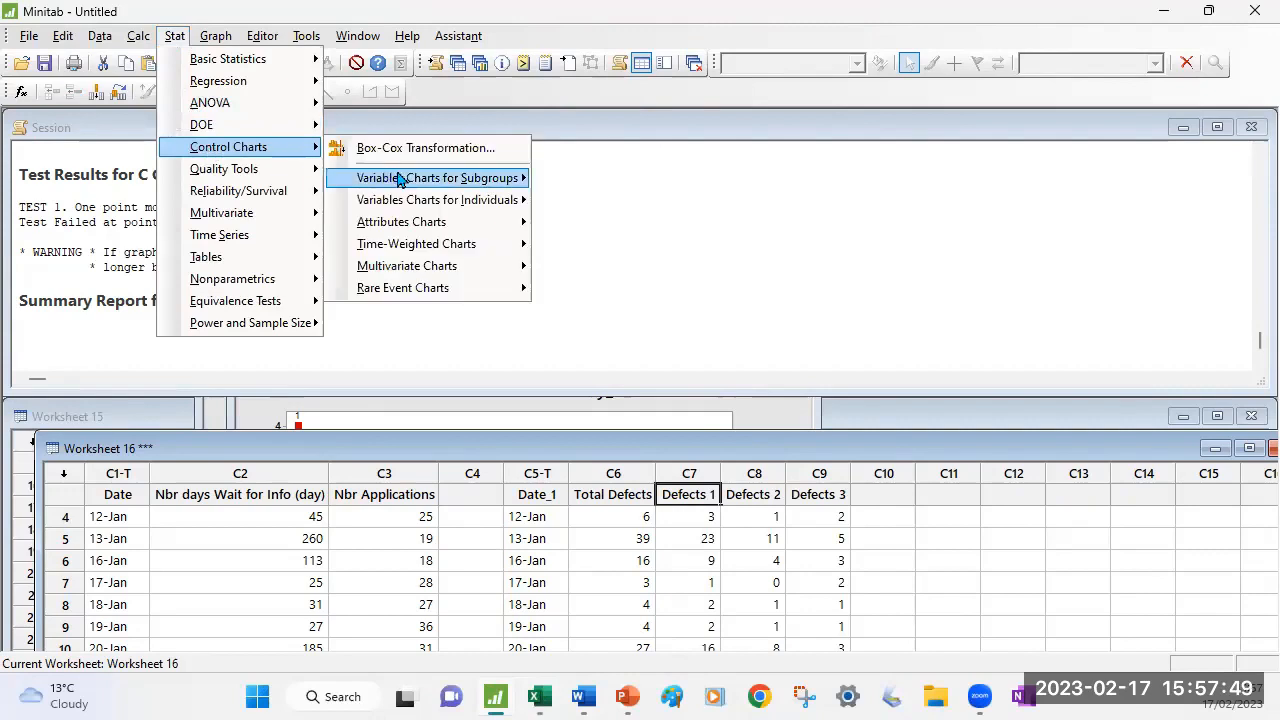
{"action": "mouse_move", "coordinate": [408, 224]}
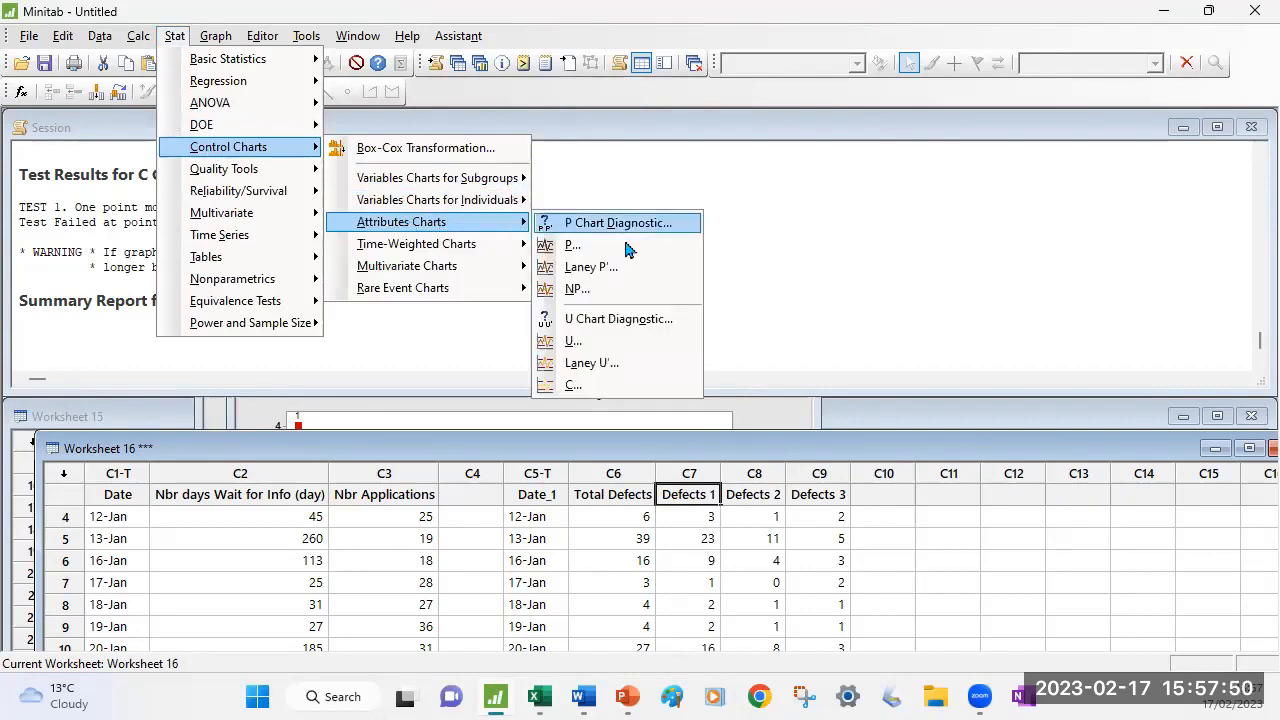
{"action": "left_click", "coordinate": [588, 388]}
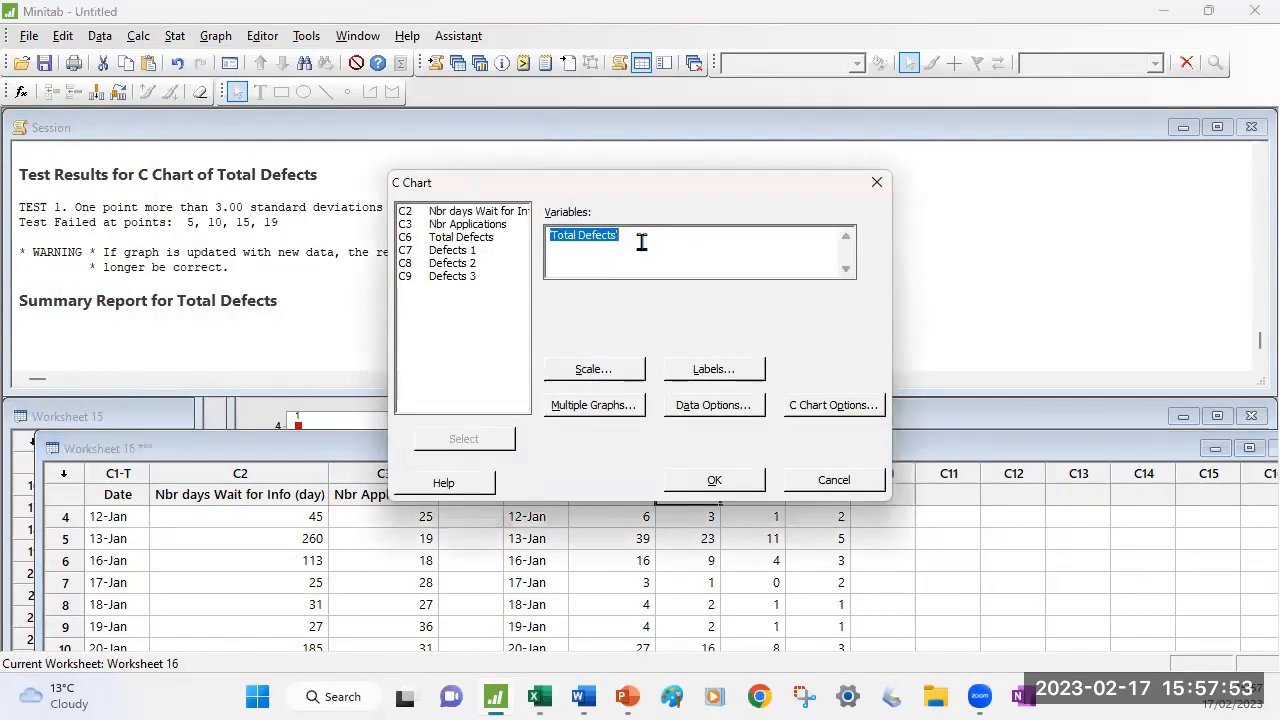
{"action": "left_click", "coordinate": [633, 243]}
{"action": "left_click_drag", "start_coordinate": [623, 249], "coordinate": [517, 229]}
{"action": "left_click", "coordinate": [653, 238]}
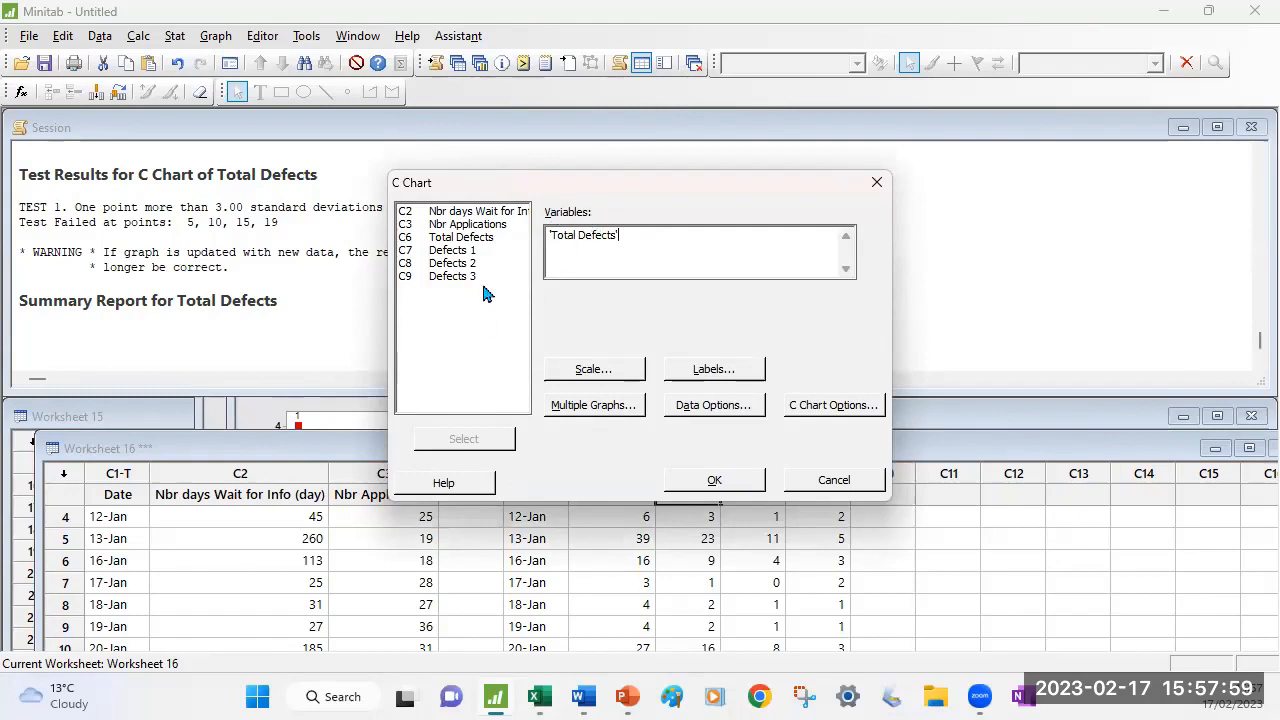
{"action": "left_click", "coordinate": [467, 254]}
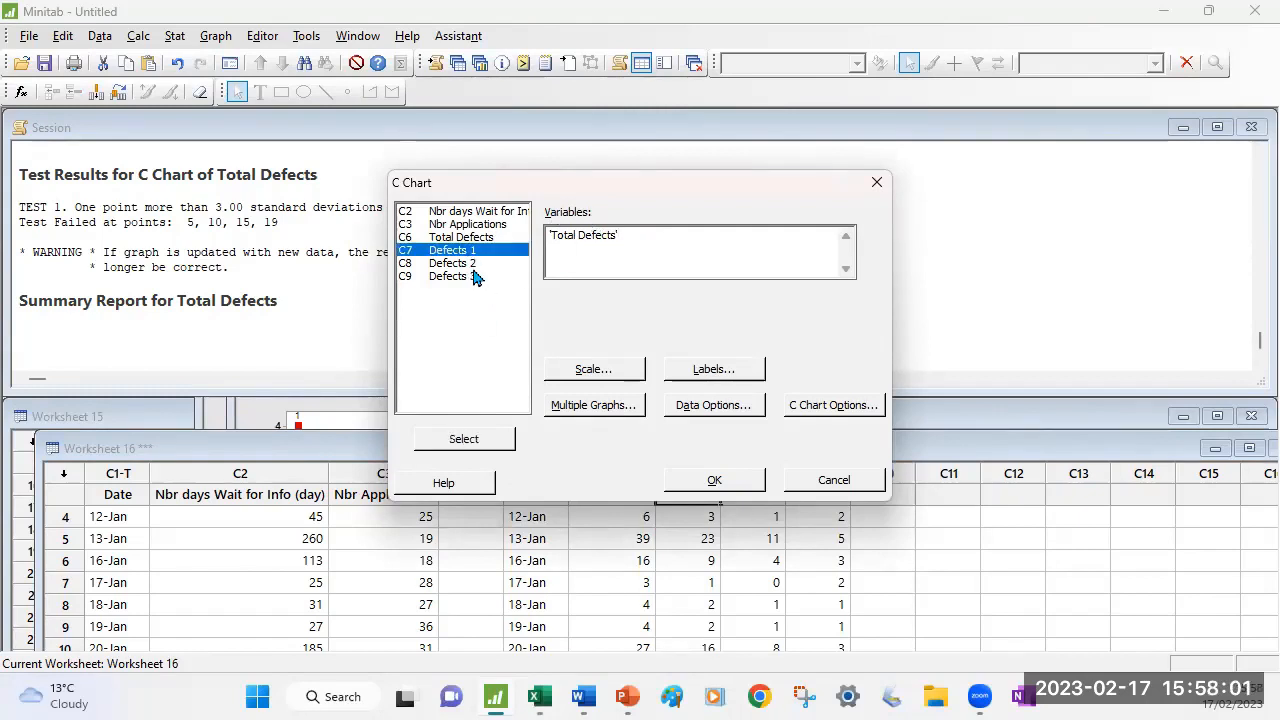
{"action": "left_click", "coordinate": [456, 264], "text": "shift"}
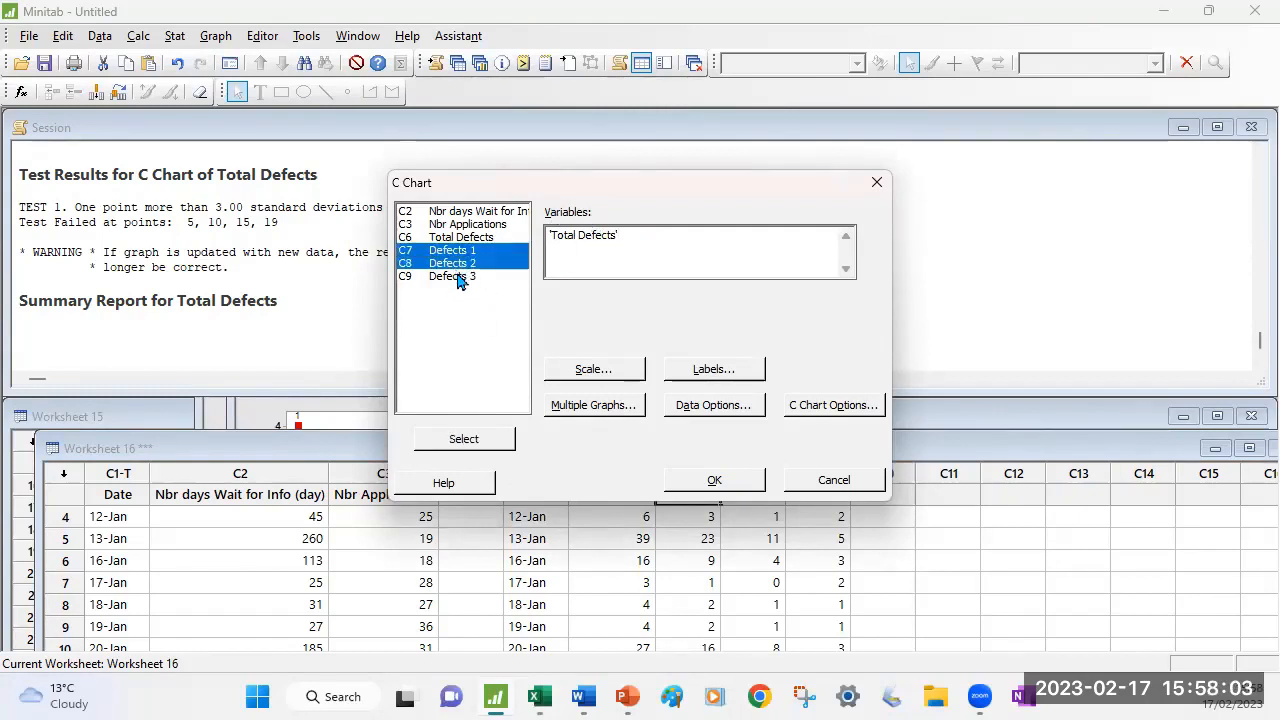
{"action": "left_click", "coordinate": [450, 277], "text": "shift"}
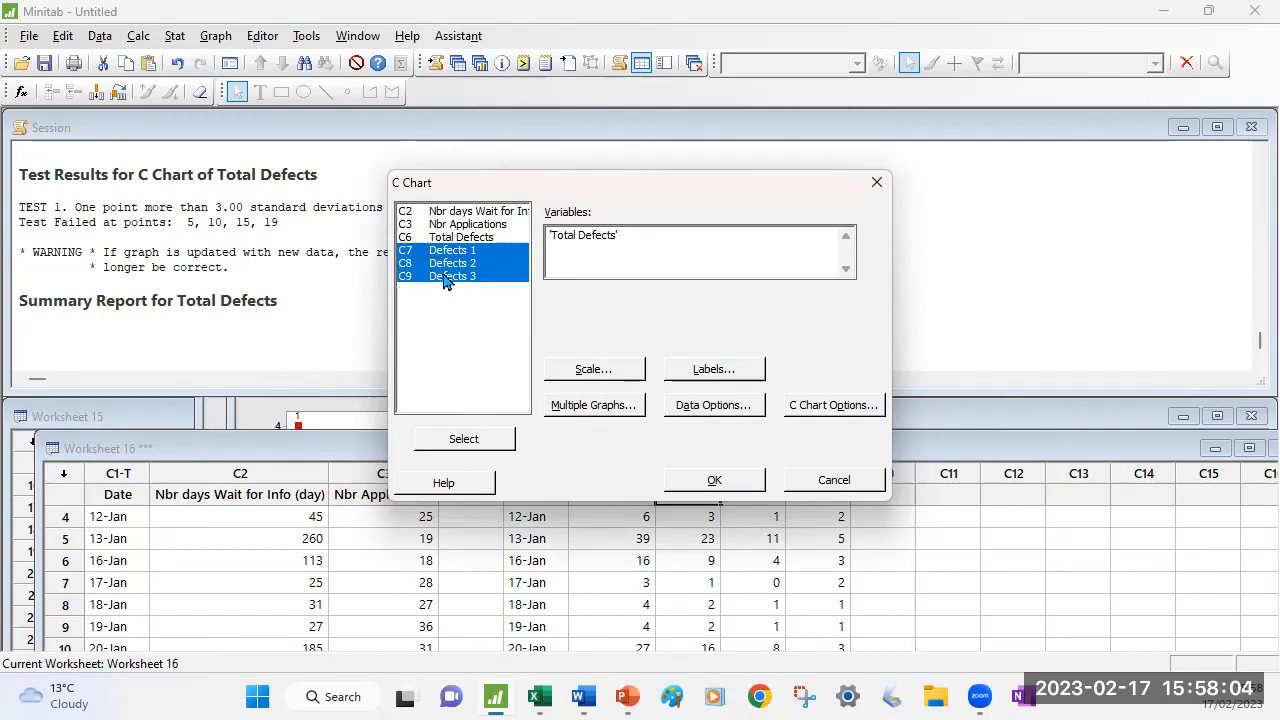
{"action": "left_click", "coordinate": [465, 440]}
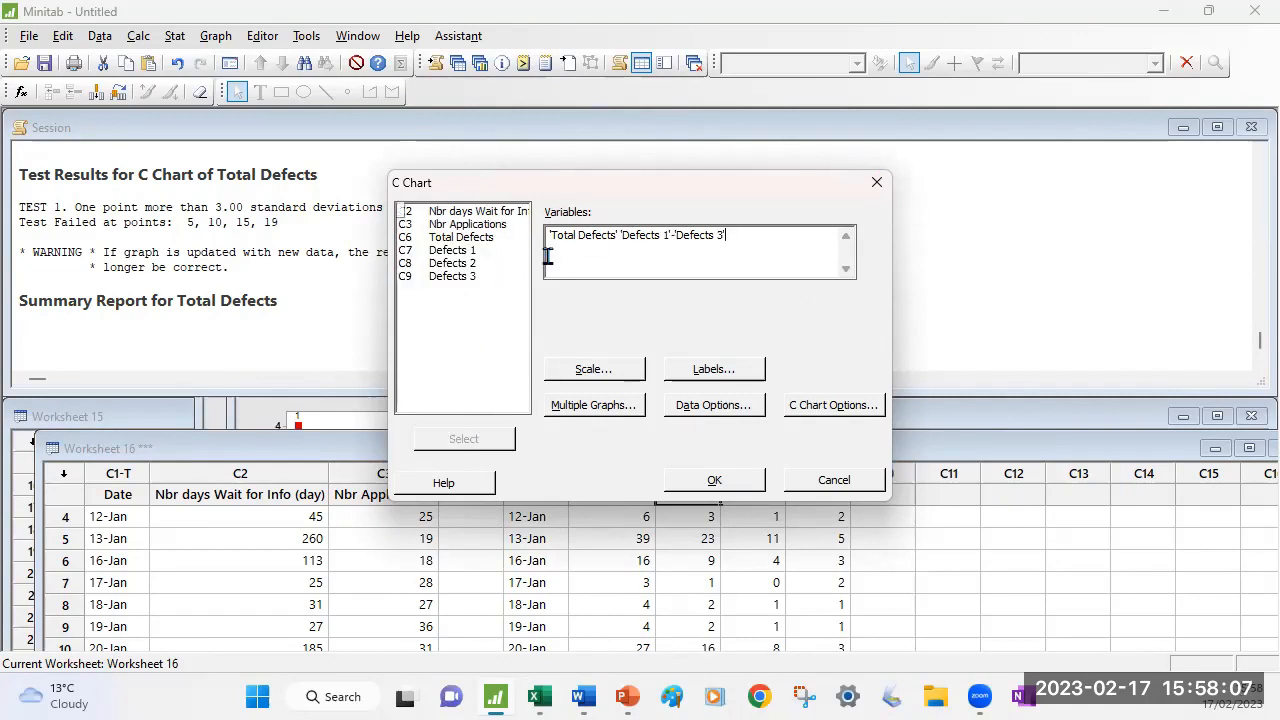
Keep the Date column as the C chart's X scale stamp and the same Y scale for the different variables.
{"action": "left_click", "coordinate": [592, 370]}
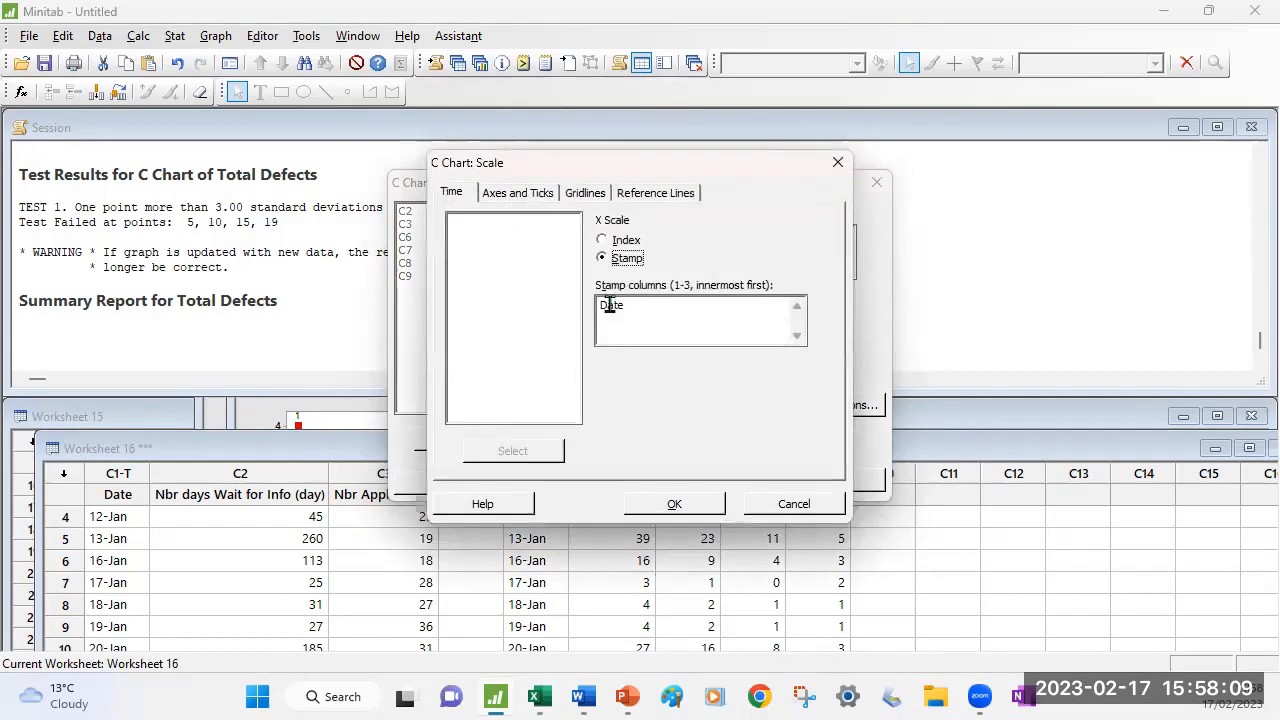
{"action": "left_click", "coordinate": [670, 503]}
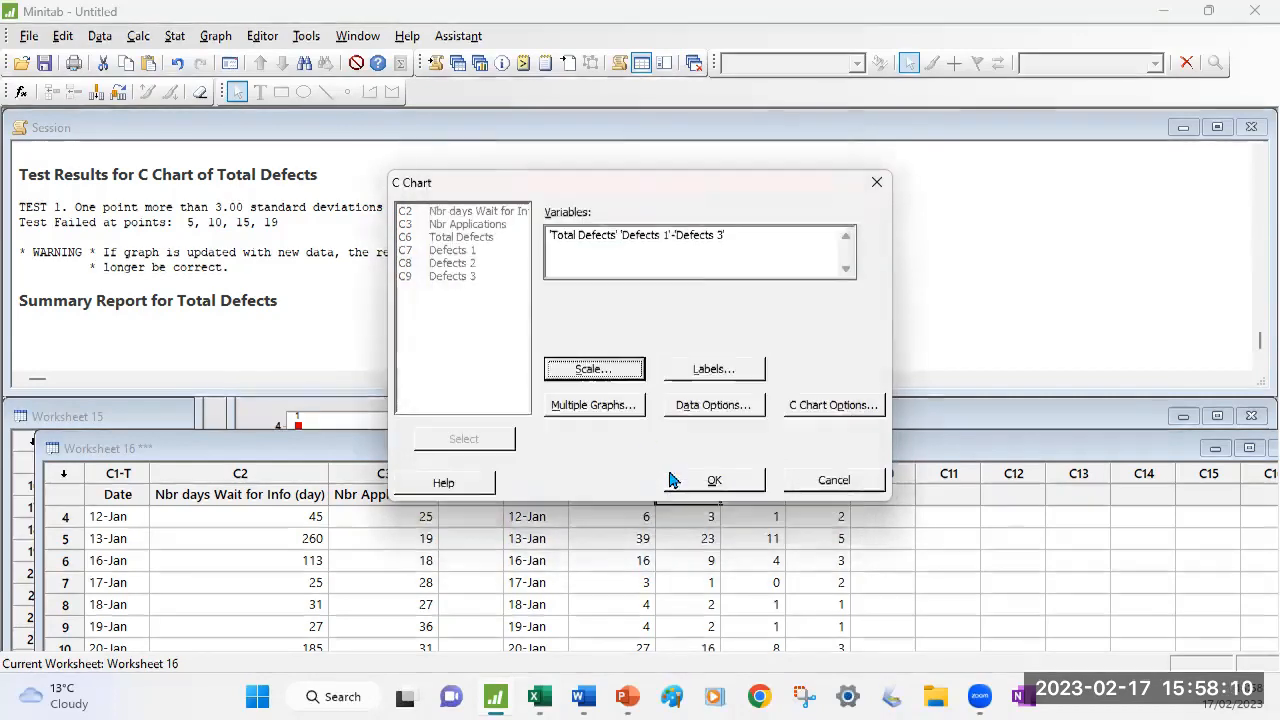
{"action": "left_click", "coordinate": [620, 410]}
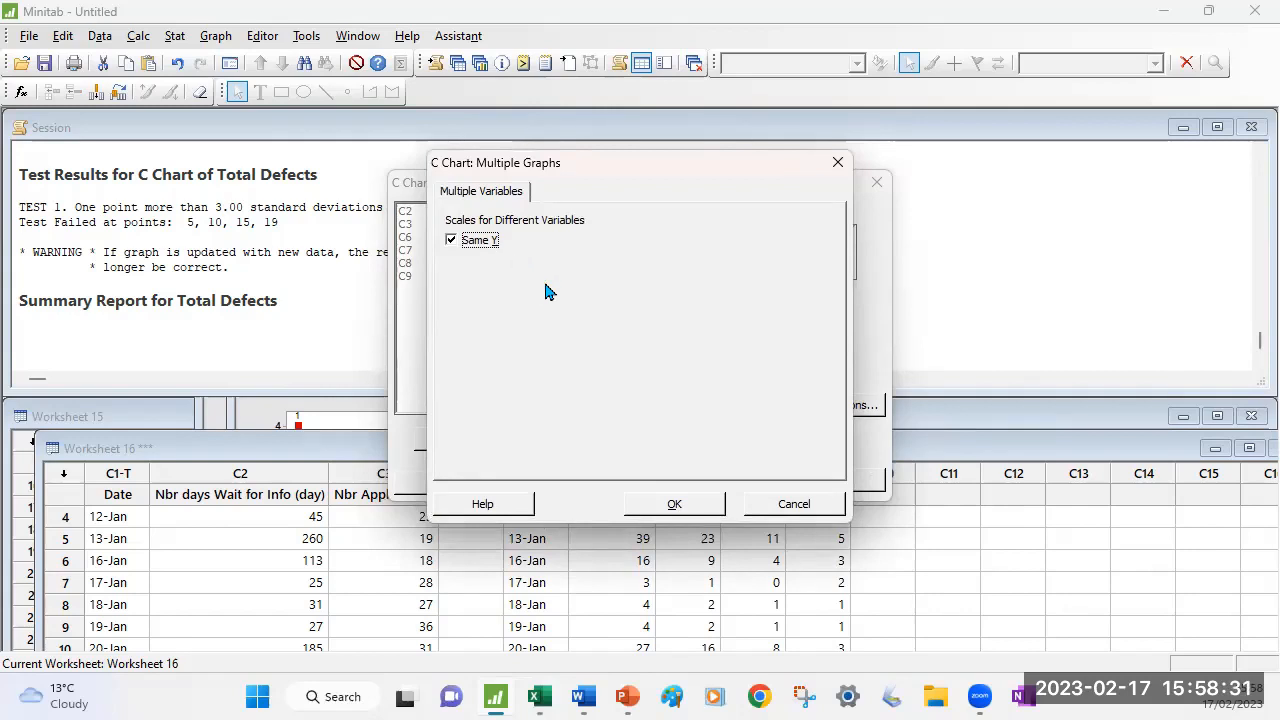
{"action": "left_click", "coordinate": [697, 505]}
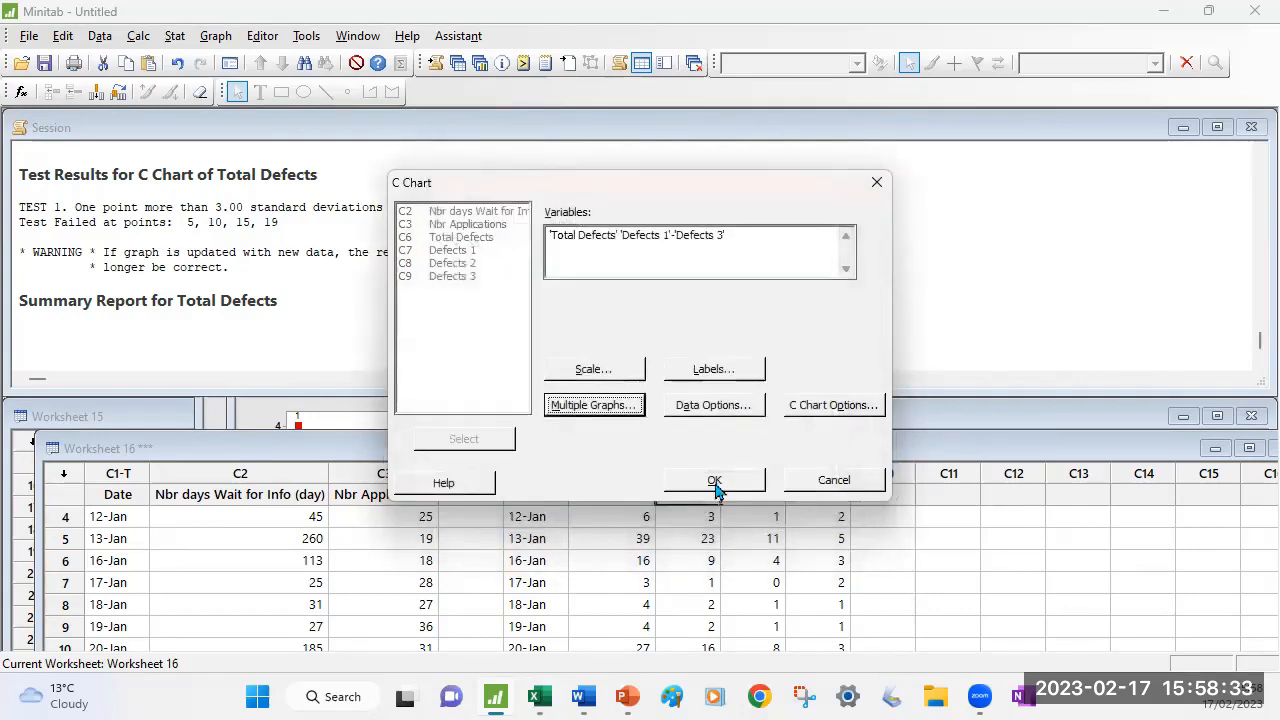
Keep all tests for special causes enabled and generate the C charts for the four defect variables.
{"action": "left_click", "coordinate": [821, 407]}
{"action": "left_click", "coordinate": [607, 193]}
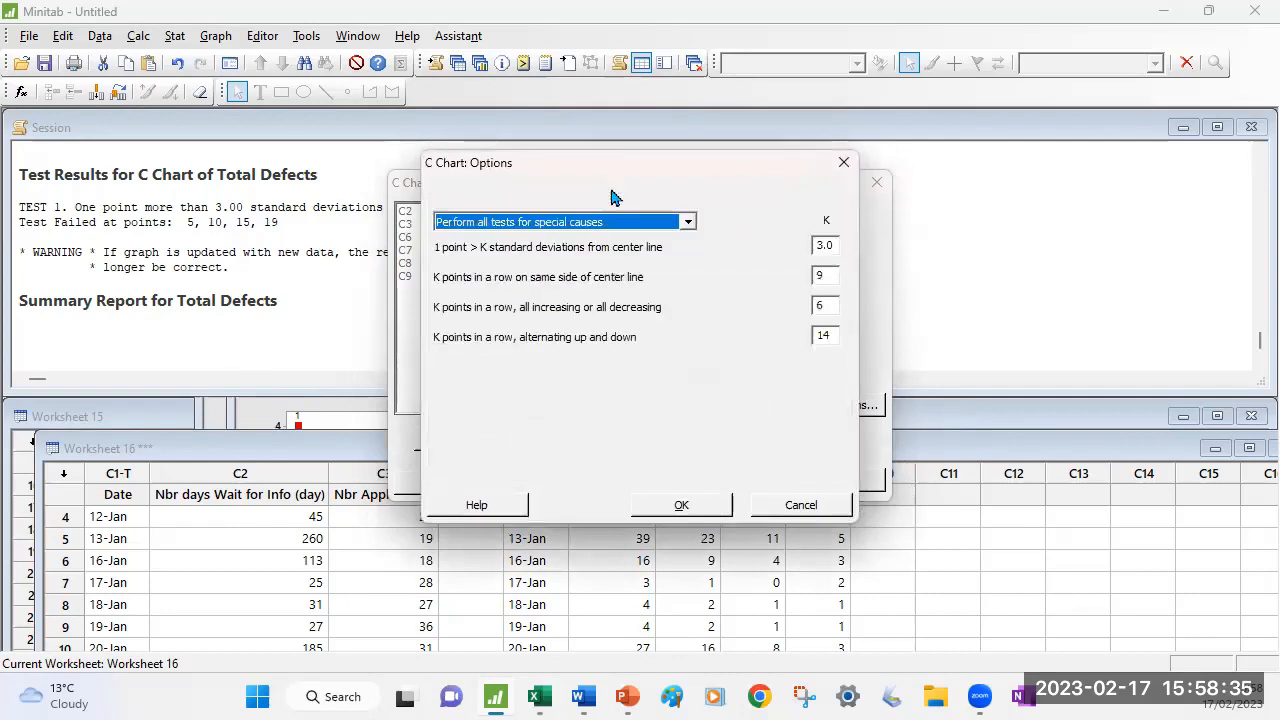
{"action": "left_click", "coordinate": [683, 506]}
{"action": "left_click", "coordinate": [710, 479]}
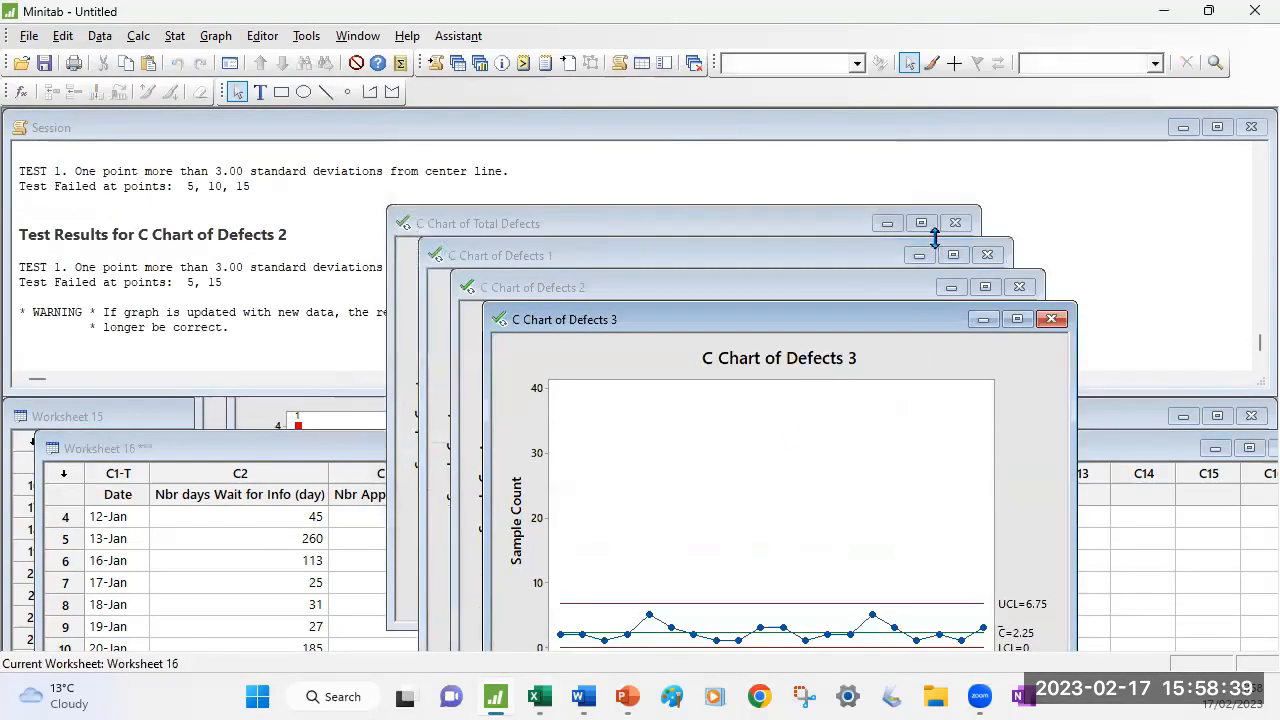
Spread out the C charts of Total Defects, Defects 1, Defects 2 and Defects 3 and compare their flagged points.
{"action": "left_click", "coordinate": [809, 212]}
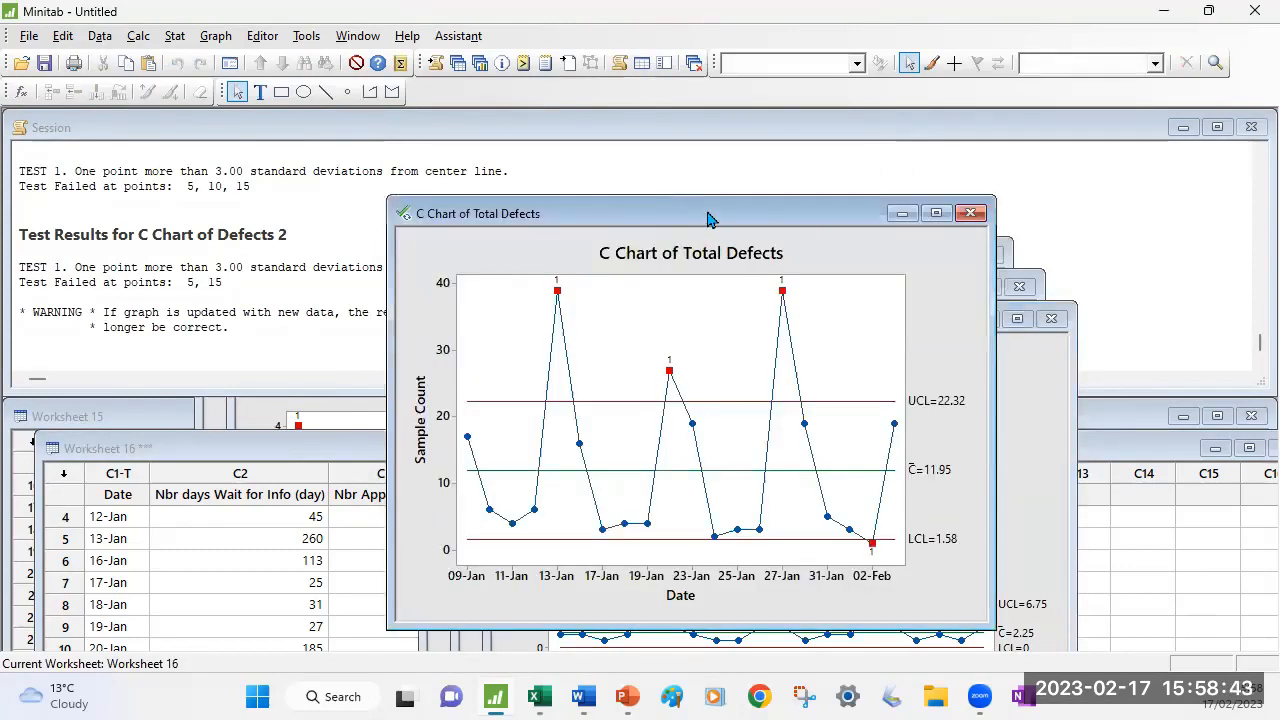
{"action": "left_click_drag", "start_coordinate": [707, 219], "coordinate": [355, 116]}
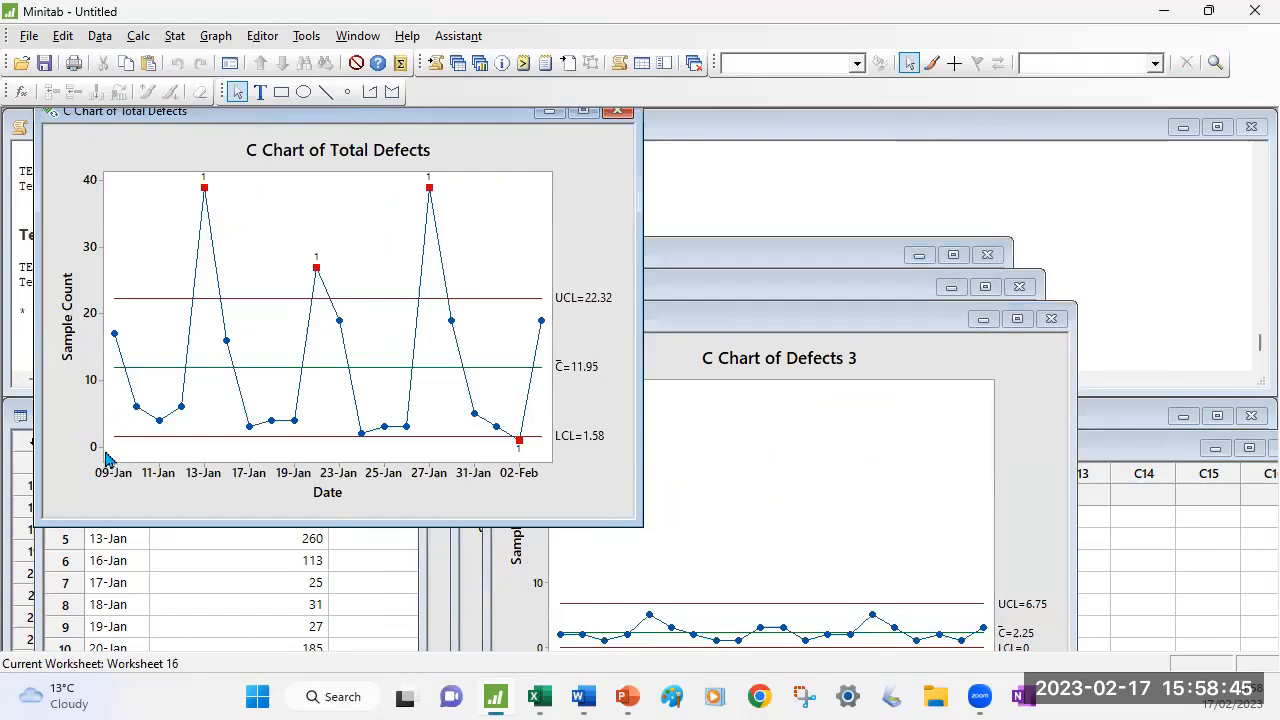
{"action": "left_click", "coordinate": [800, 246]}
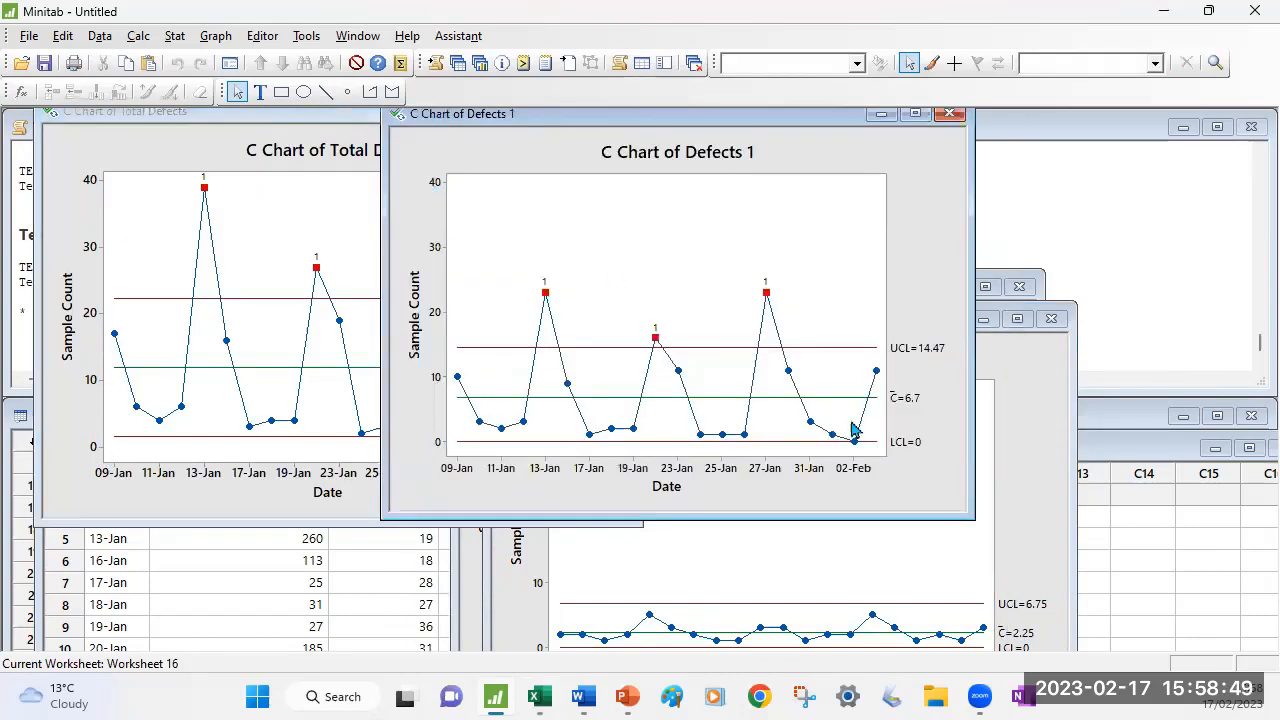
{"action": "left_click_drag", "start_coordinate": [788, 114], "coordinate": [570, 113]}
{"action": "left_click", "coordinate": [853, 325]}
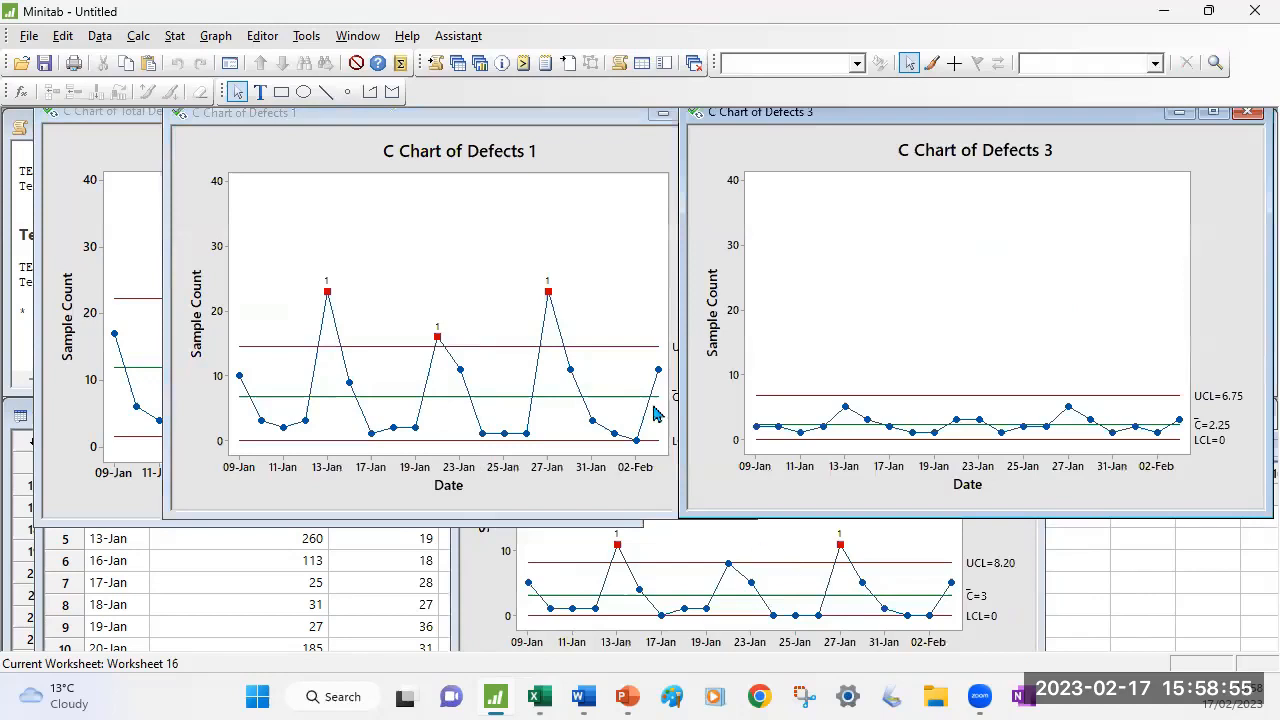
{"action": "left_click", "coordinate": [519, 116]}
{"action": "left_click_drag", "start_coordinate": [508, 113], "coordinate": [363, 279]}
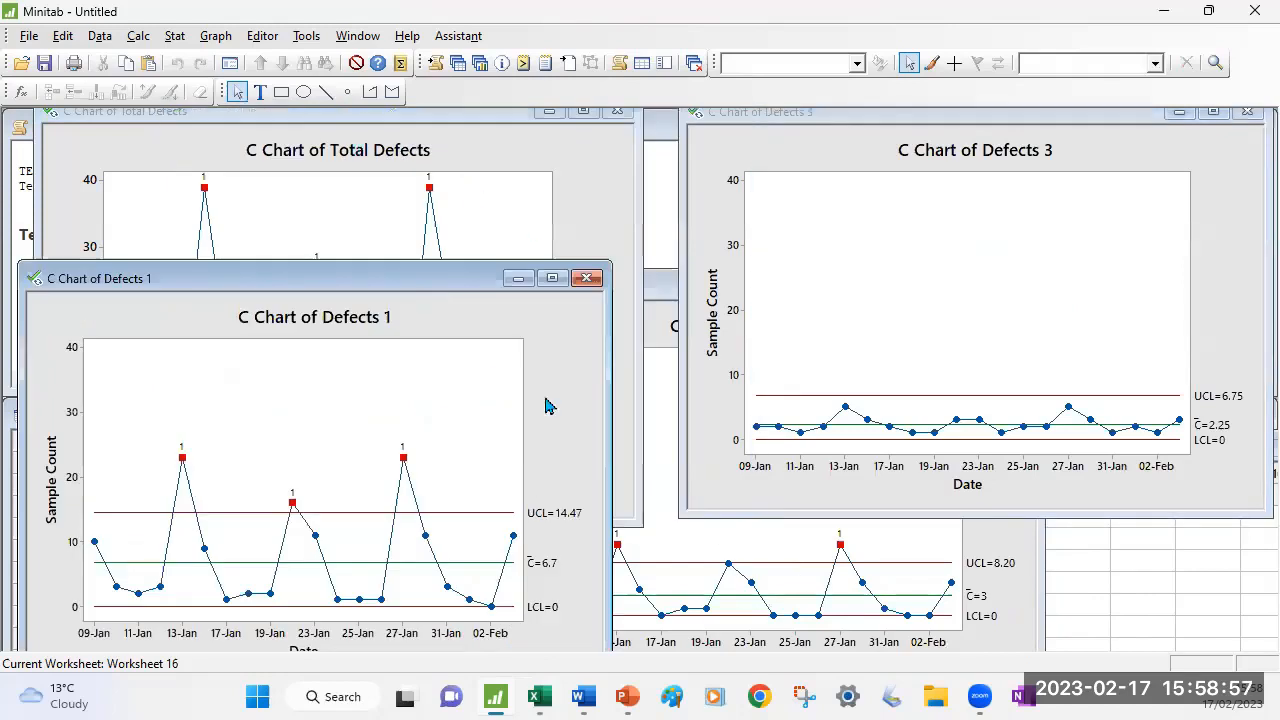
{"action": "left_click", "coordinate": [868, 590]}
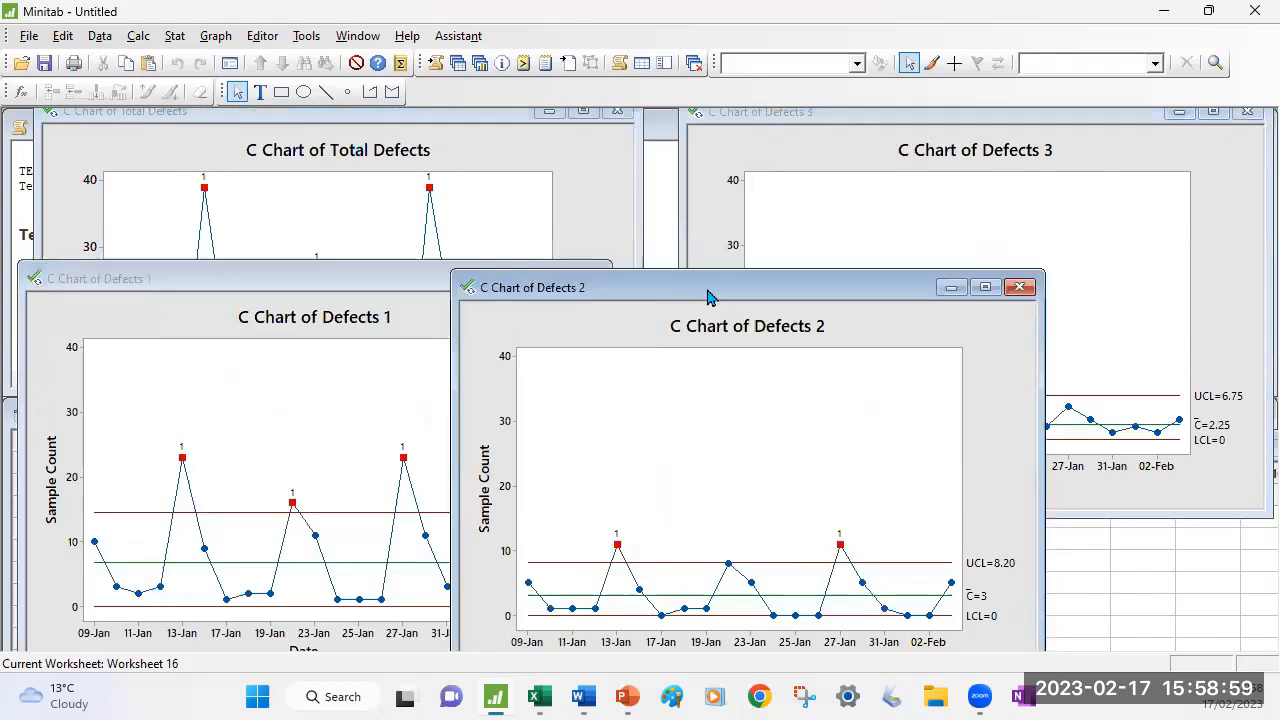
{"action": "left_click_drag", "start_coordinate": [707, 296], "coordinate": [875, 288]}
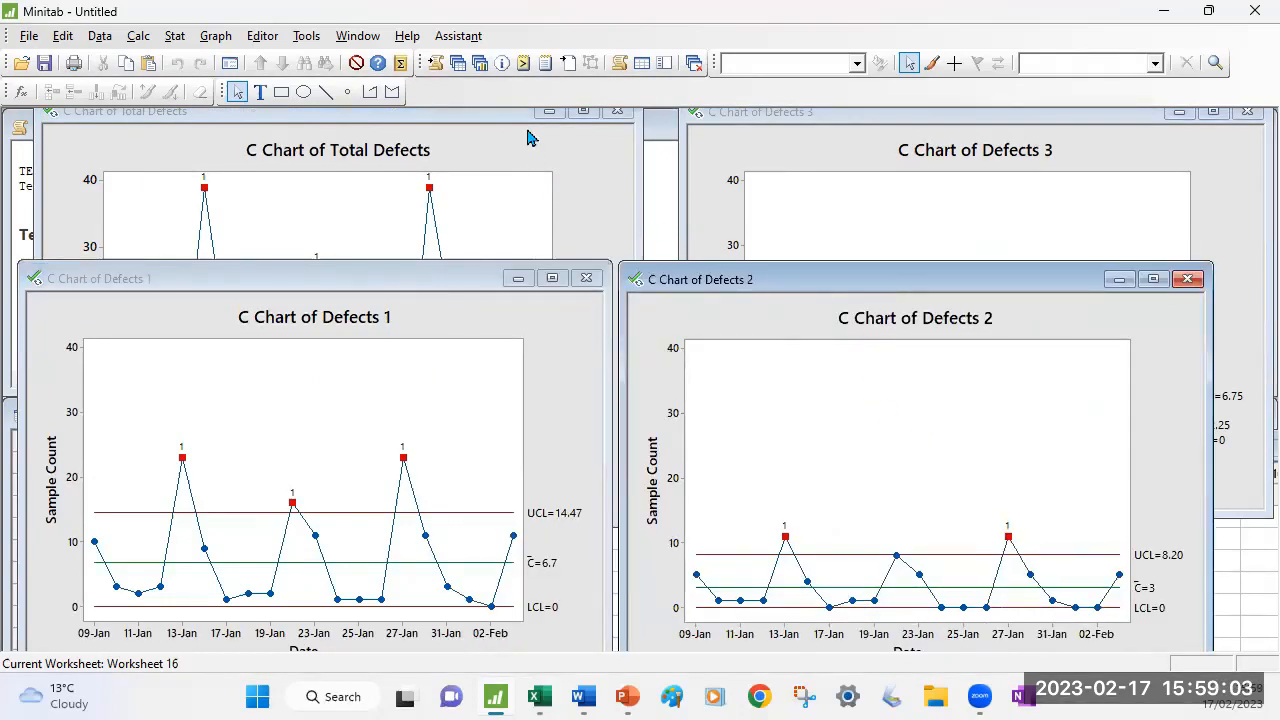
{"action": "left_click", "coordinate": [500, 121]}
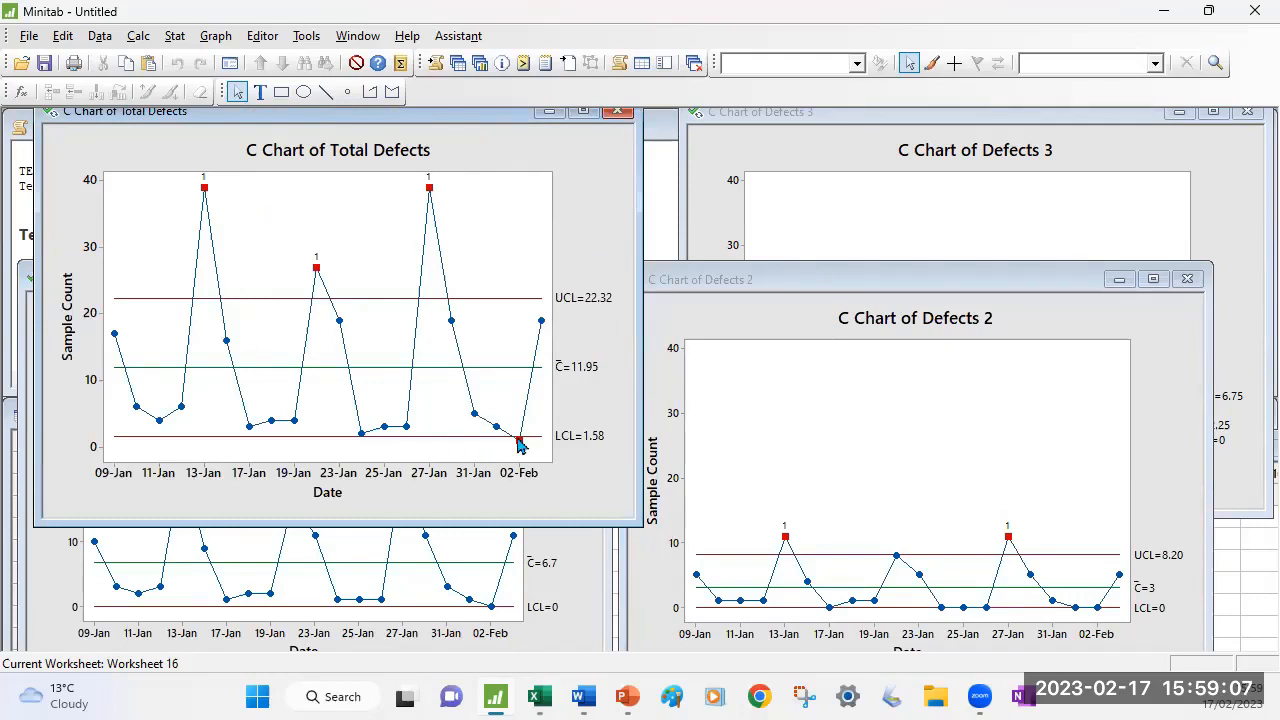
{"action": "left_click", "coordinate": [576, 636]}
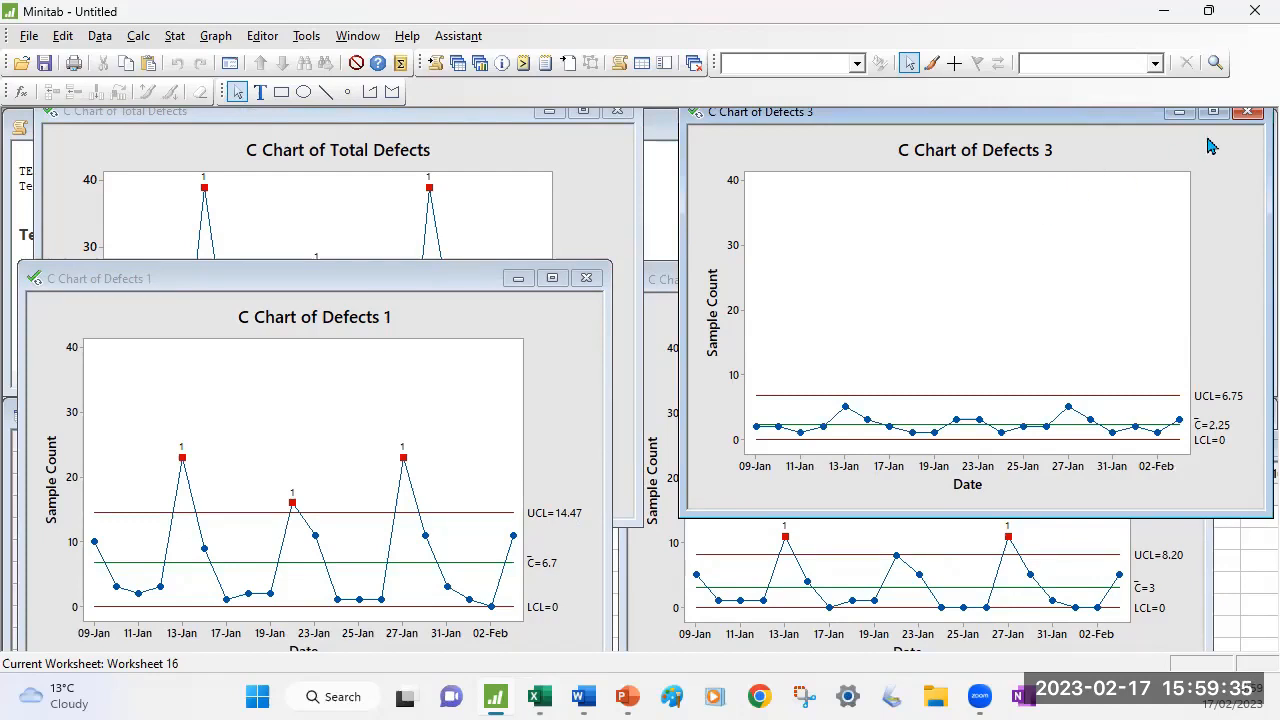
Close the C charts of Defects 1, Defects 3 and Defects 2 without saving them.
{"action": "left_click", "coordinate": [586, 277]}
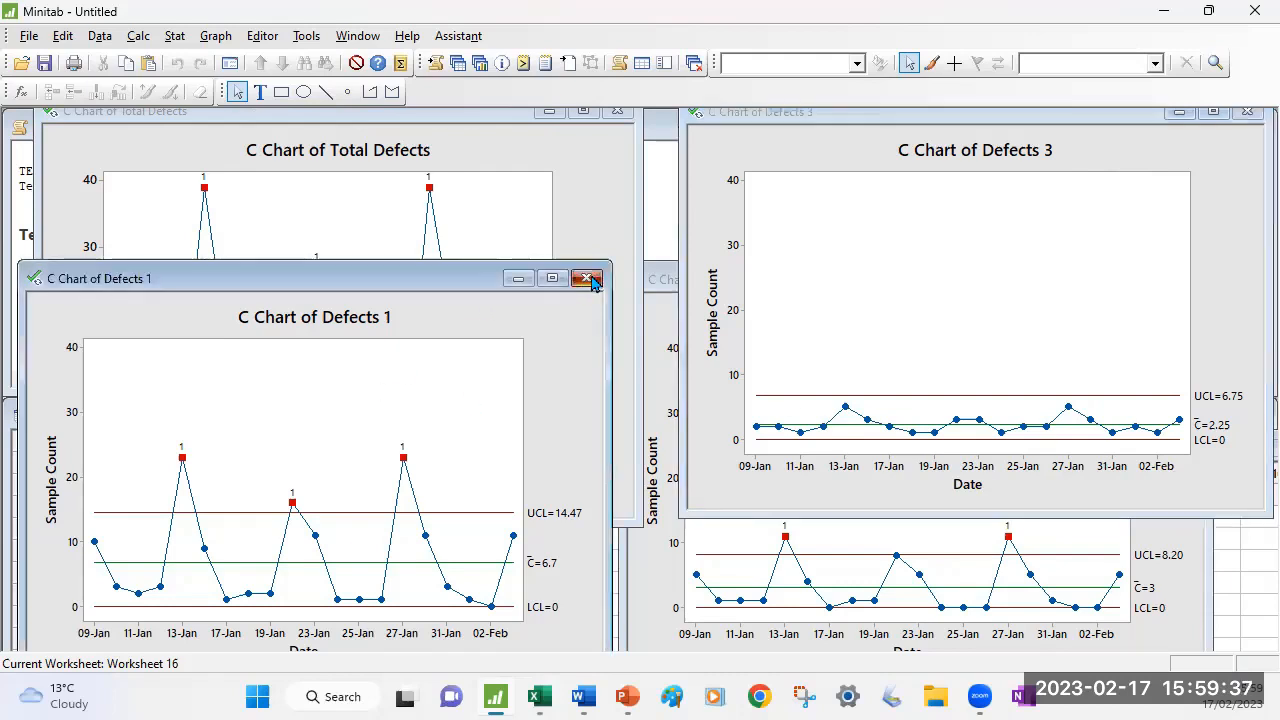
{"action": "left_click", "coordinate": [703, 389]}
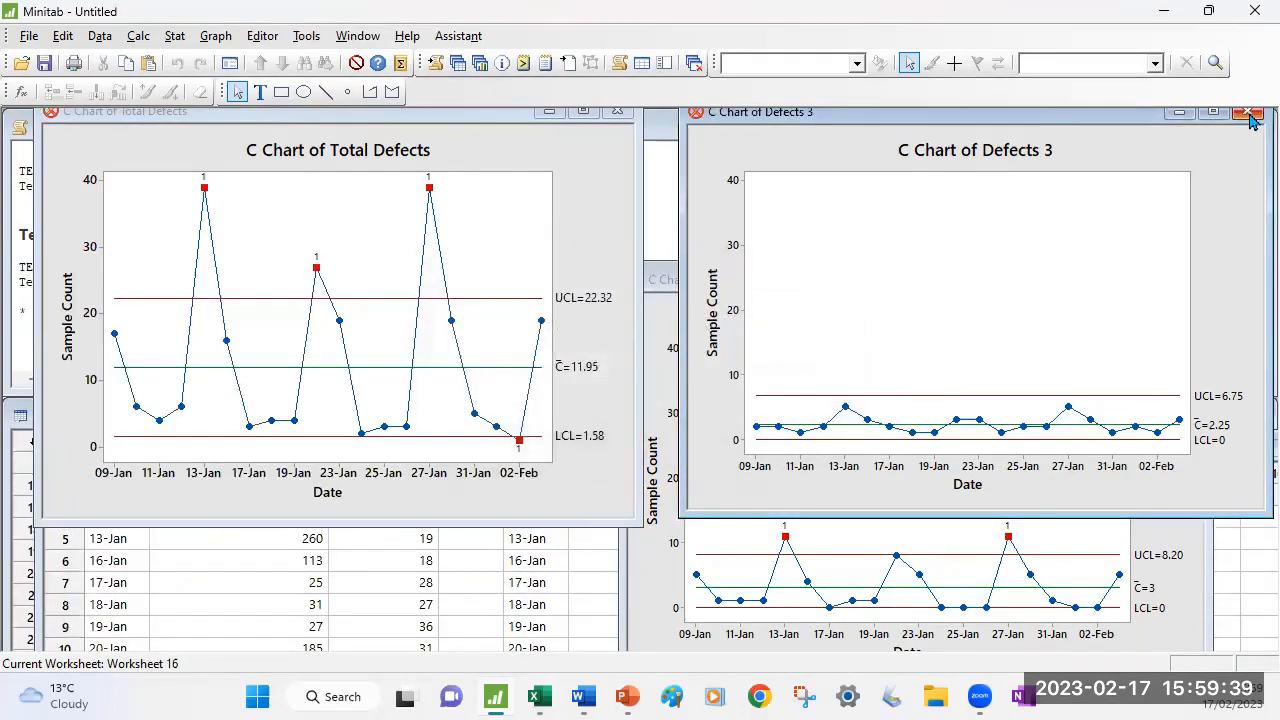
{"action": "left_click", "coordinate": [1247, 112]}
{"action": "left_click", "coordinate": [700, 389]}
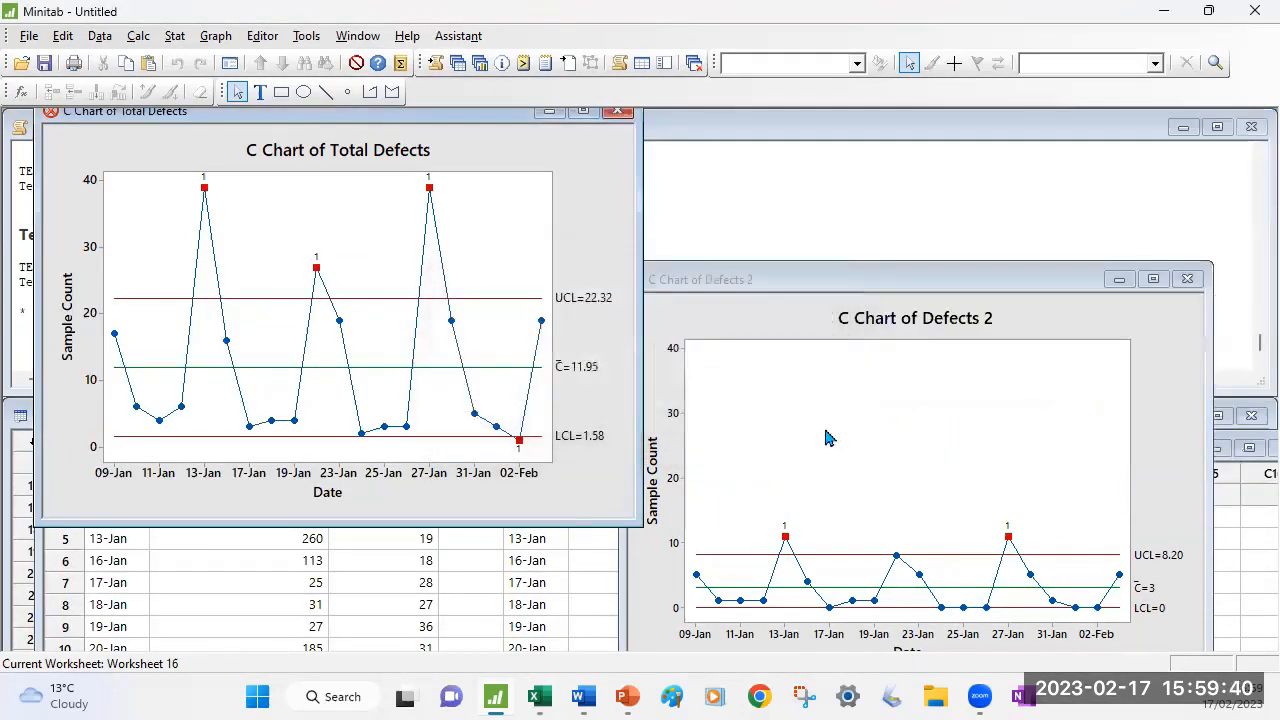
{"action": "left_click", "coordinate": [1157, 283]}
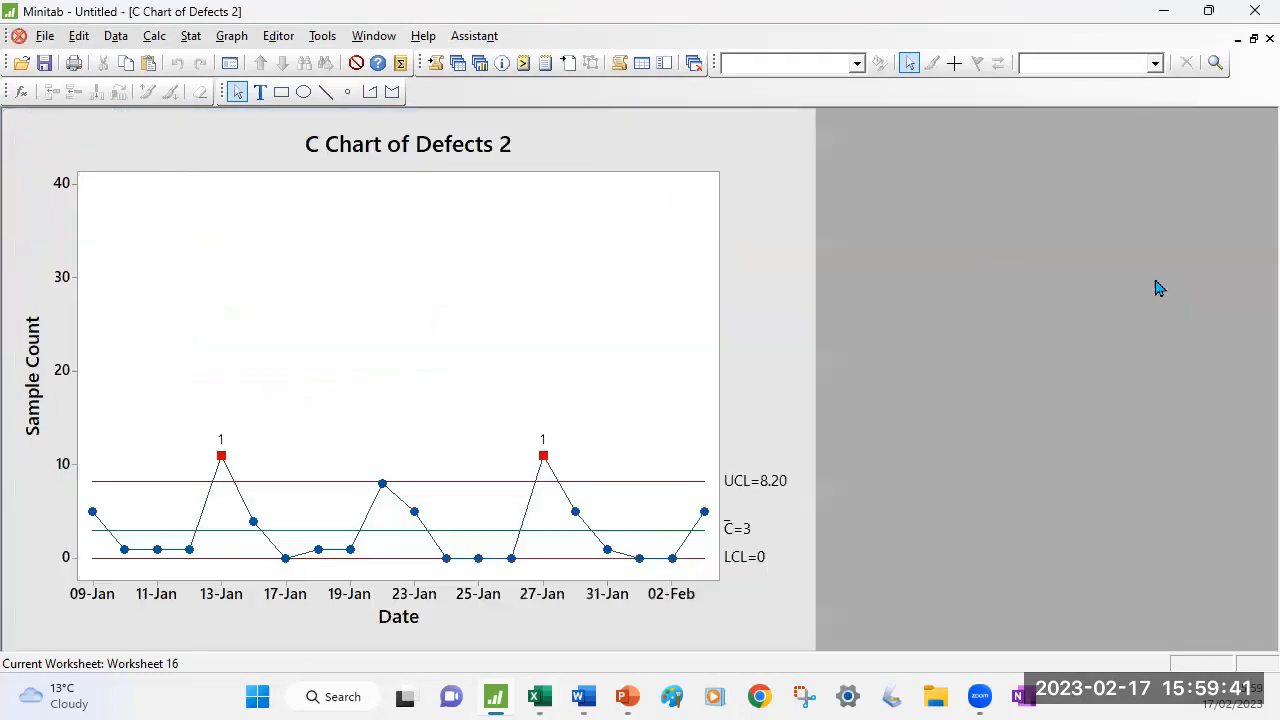
{"action": "left_click", "coordinate": [1254, 38]}
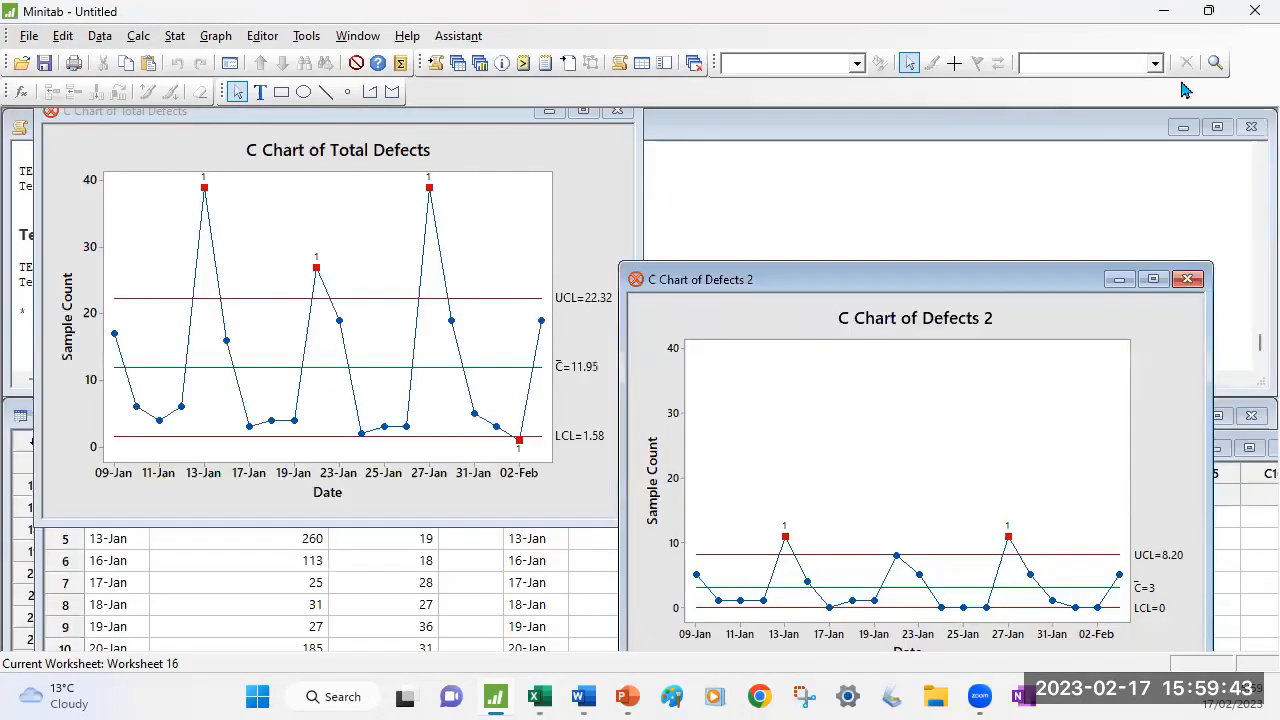
{"action": "left_click", "coordinate": [1187, 279]}
{"action": "left_click", "coordinate": [702, 395]}
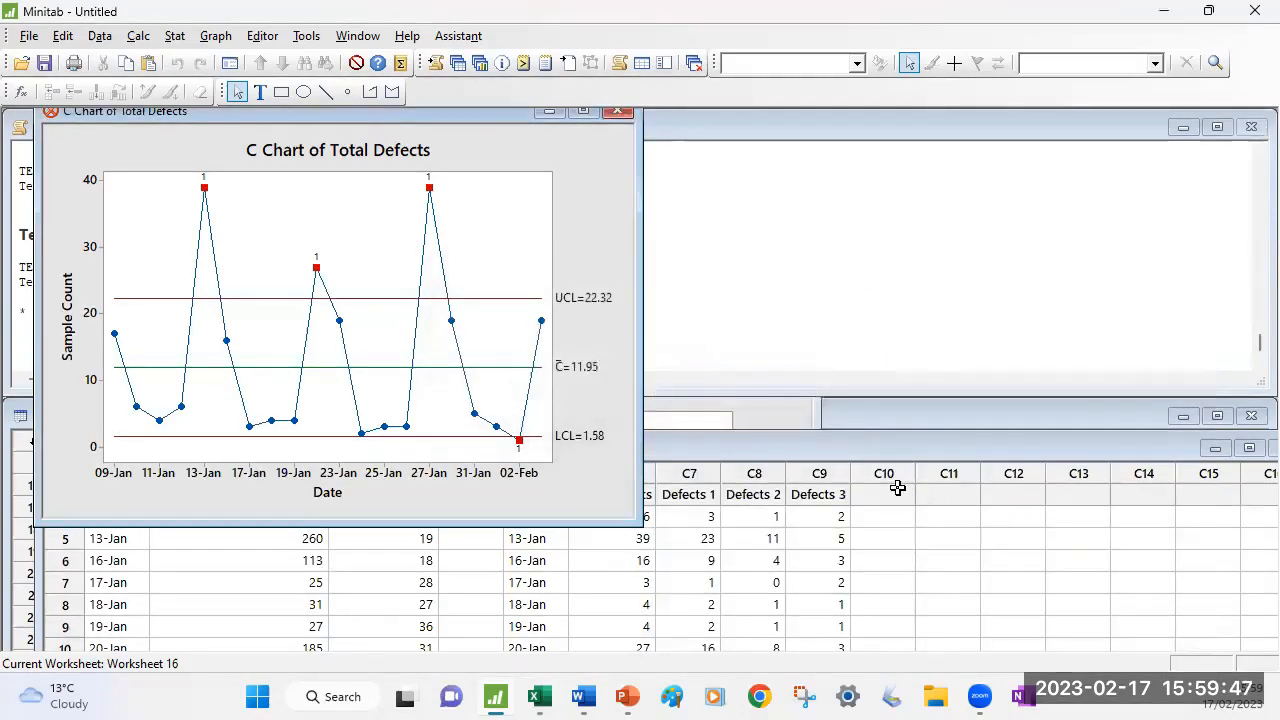
Name the empty worksheet column C10 "Phases".
{"action": "left_click", "coordinate": [912, 492]}
{"action": "type", "text": "Phases"}
{"action": "key", "text": "Return"}
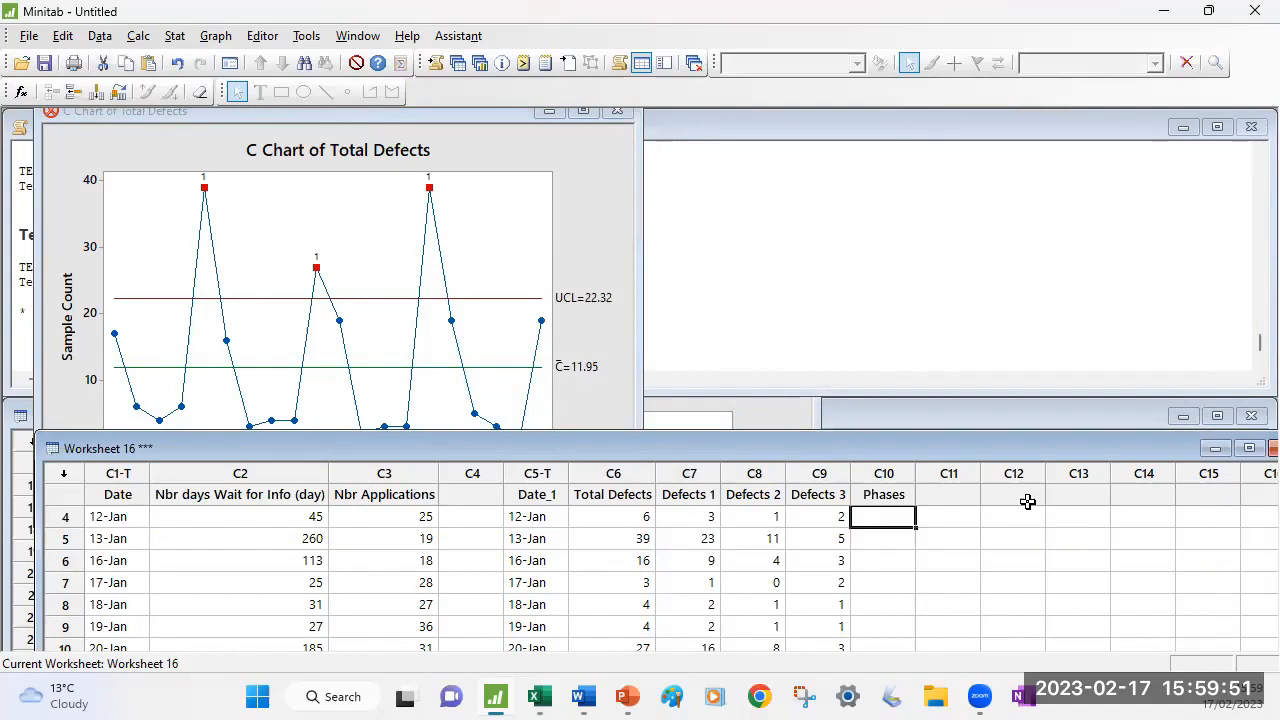
Enter "Phase 1" in the Phases column for rows 1 to 4.
{"action": "type", "text": "Phase 1"}
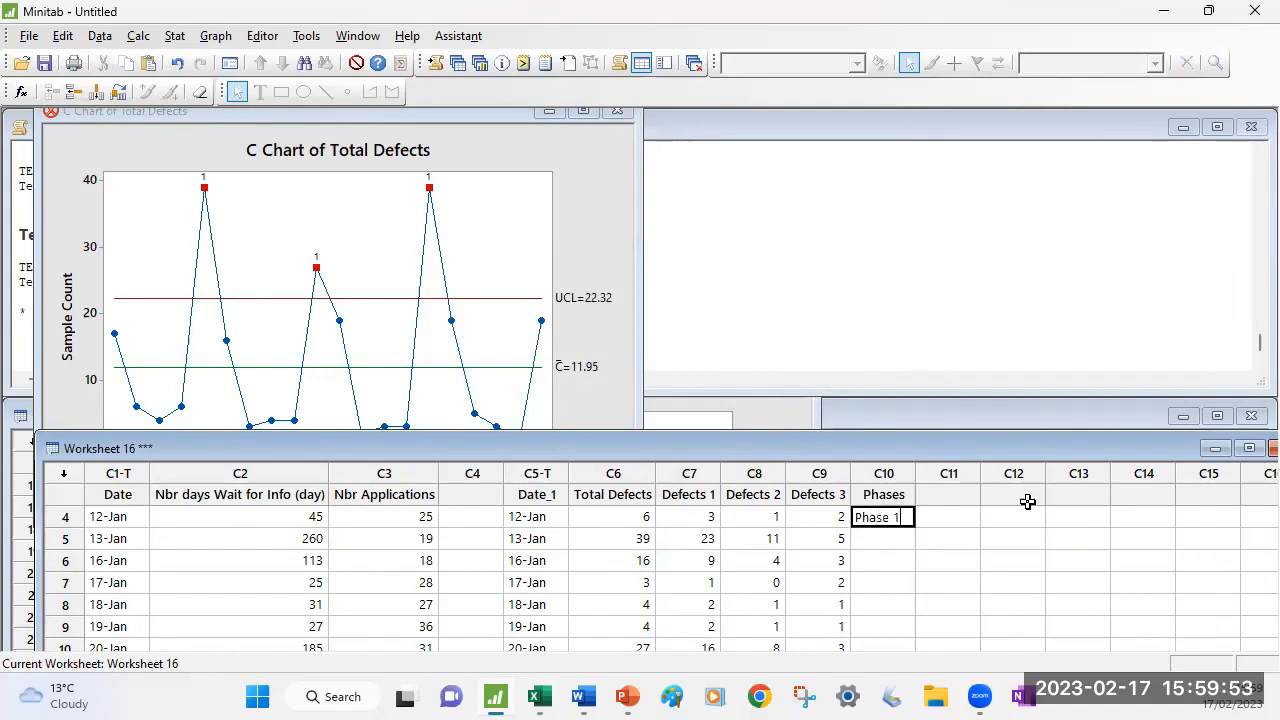
{"action": "key", "text": "Return"}
{"action": "left_click", "coordinate": [893, 517]}
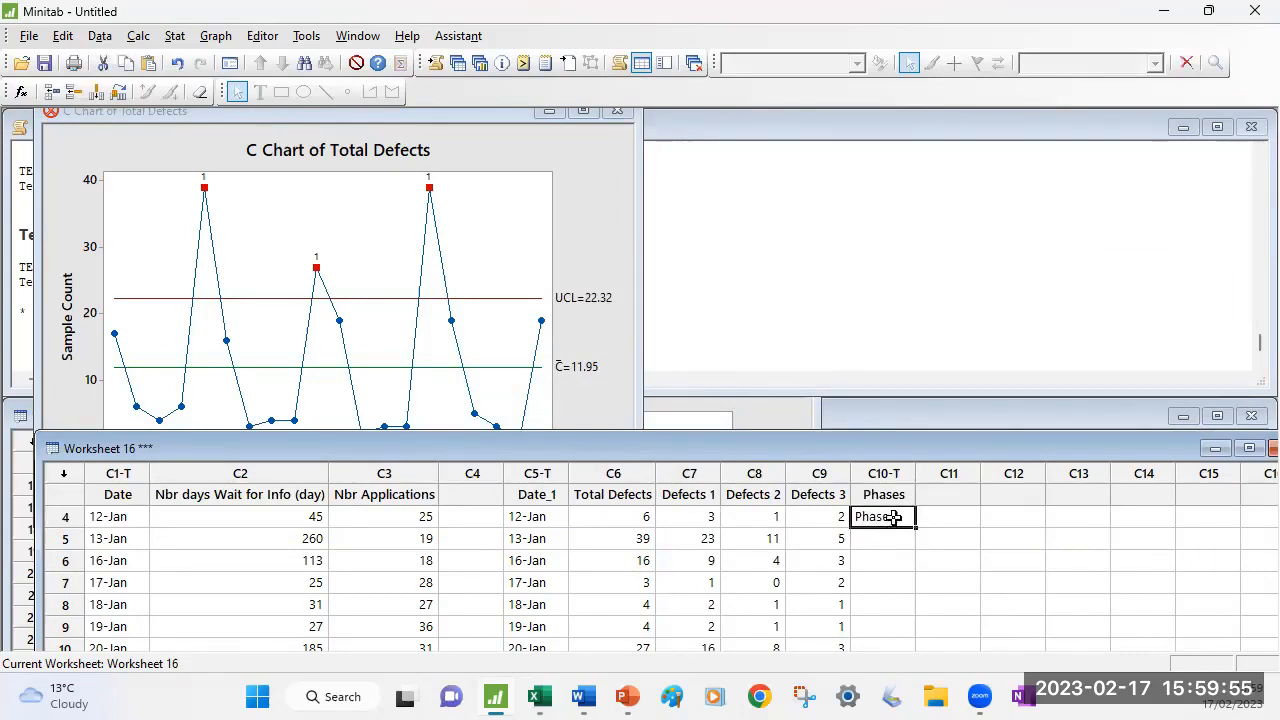
{"action": "left_click_drag", "start_coordinate": [891, 540], "coordinate": [889, 581]}
{"action": "scroll", "coordinate": [885, 575], "scroll_direction": "up", "scroll_amount": 2}
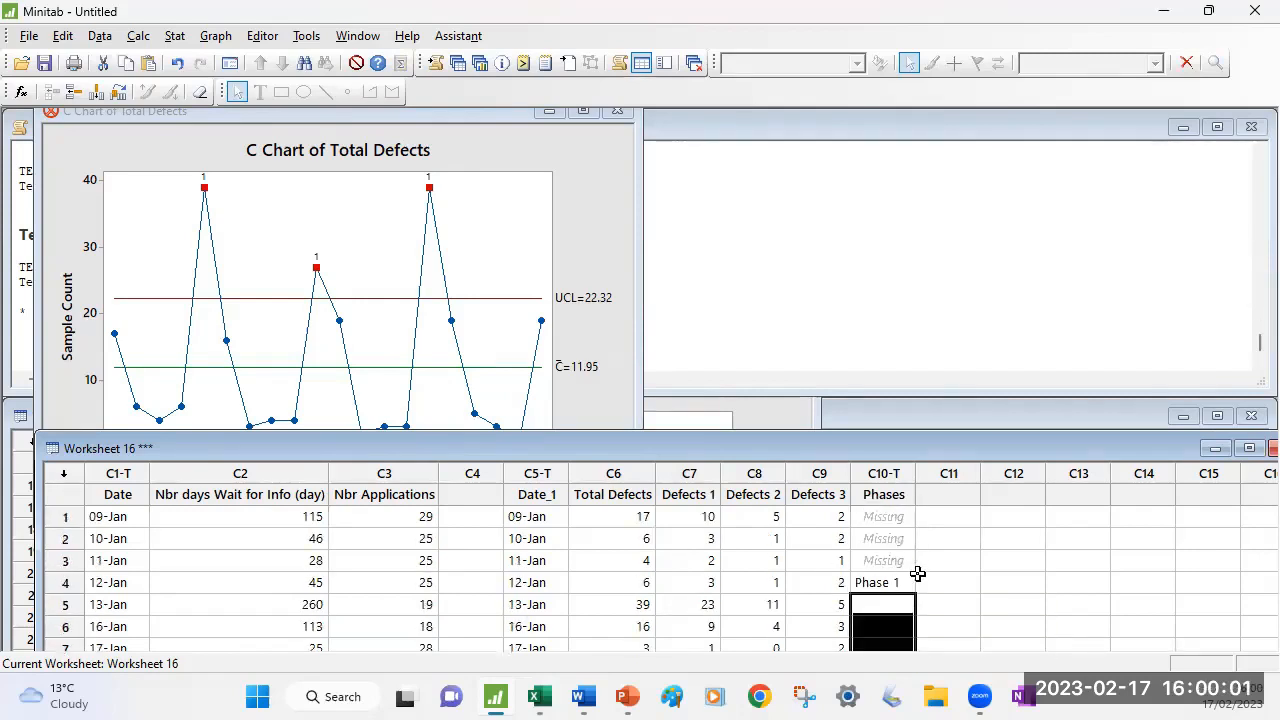
{"action": "left_click", "coordinate": [920, 580]}
{"action": "left_click", "coordinate": [893, 581]}
{"action": "left_click_drag", "start_coordinate": [871, 560], "coordinate": [877, 524]}
{"action": "type", "text": "Phase 1 Phase 1 Phase 1"}
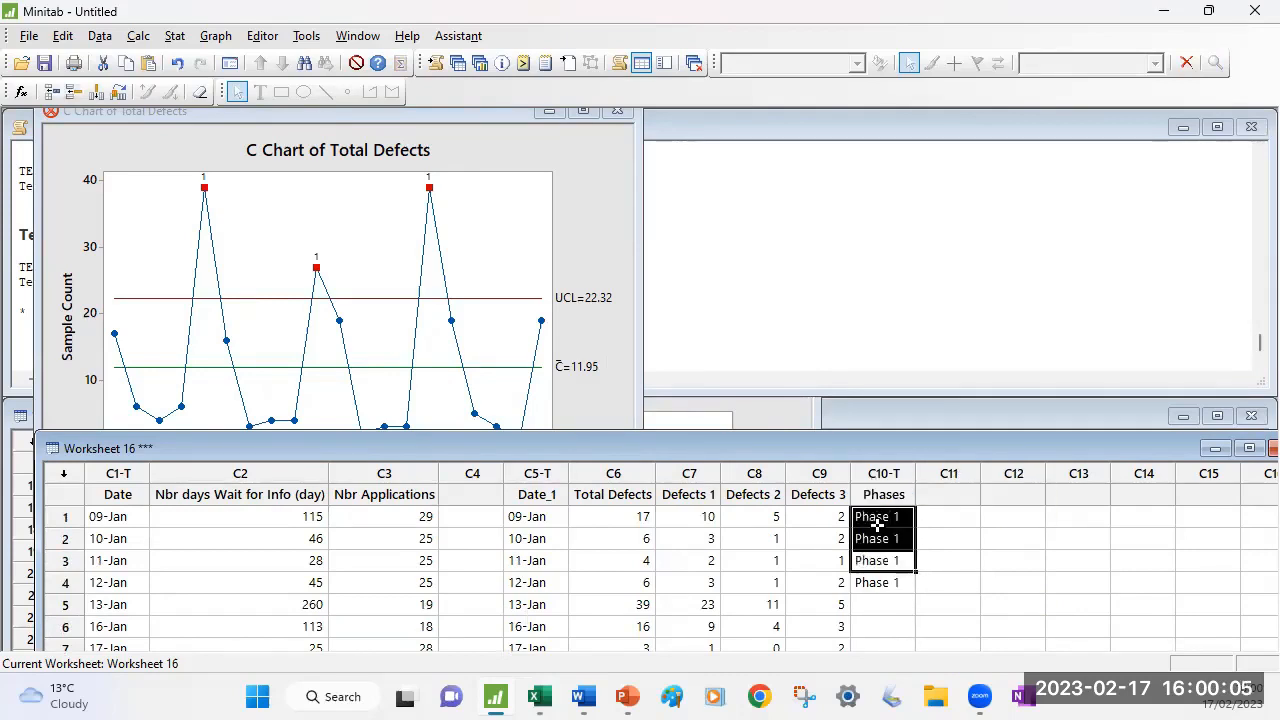
Maximize the worksheet and fill "Phase 1" into rows 5 to 9 of the Phases column.
{"action": "left_click_drag", "start_coordinate": [893, 605], "coordinate": [871, 654]}
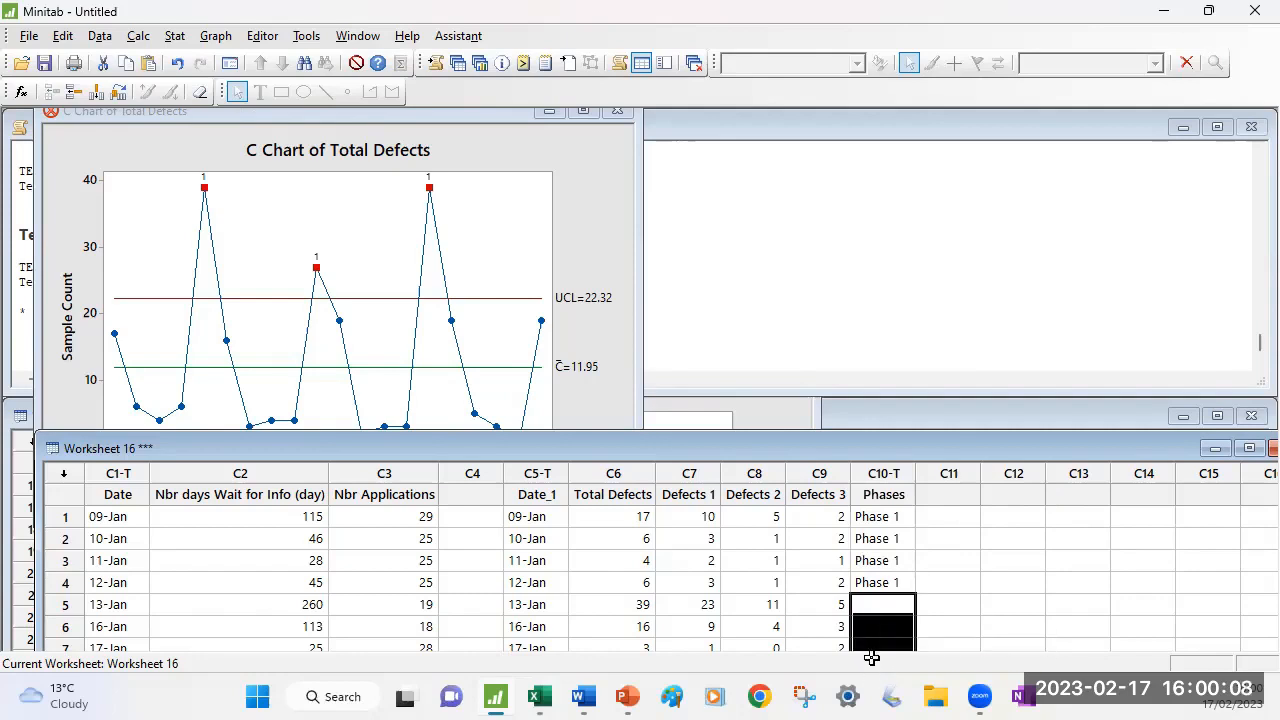
{"action": "left_click", "coordinate": [1249, 448]}
{"action": "left_click", "coordinate": [846, 231]}
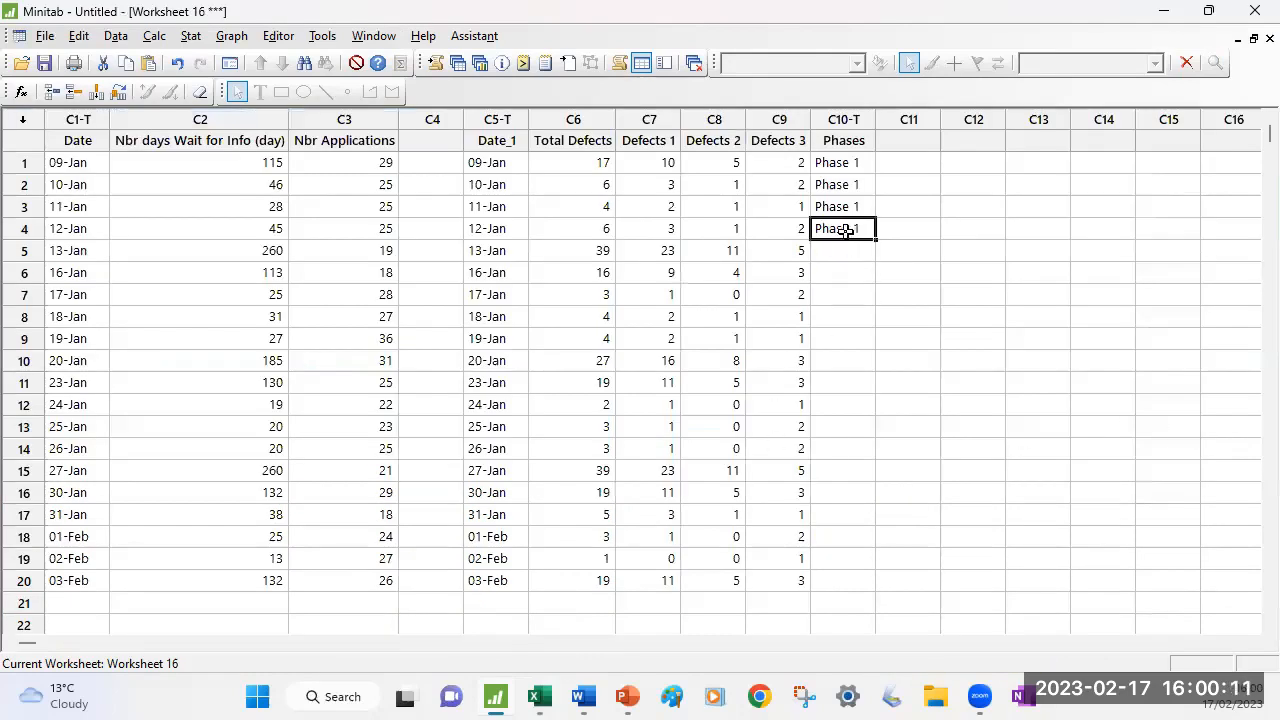
{"action": "left_click_drag", "start_coordinate": [840, 254], "coordinate": [849, 350]}
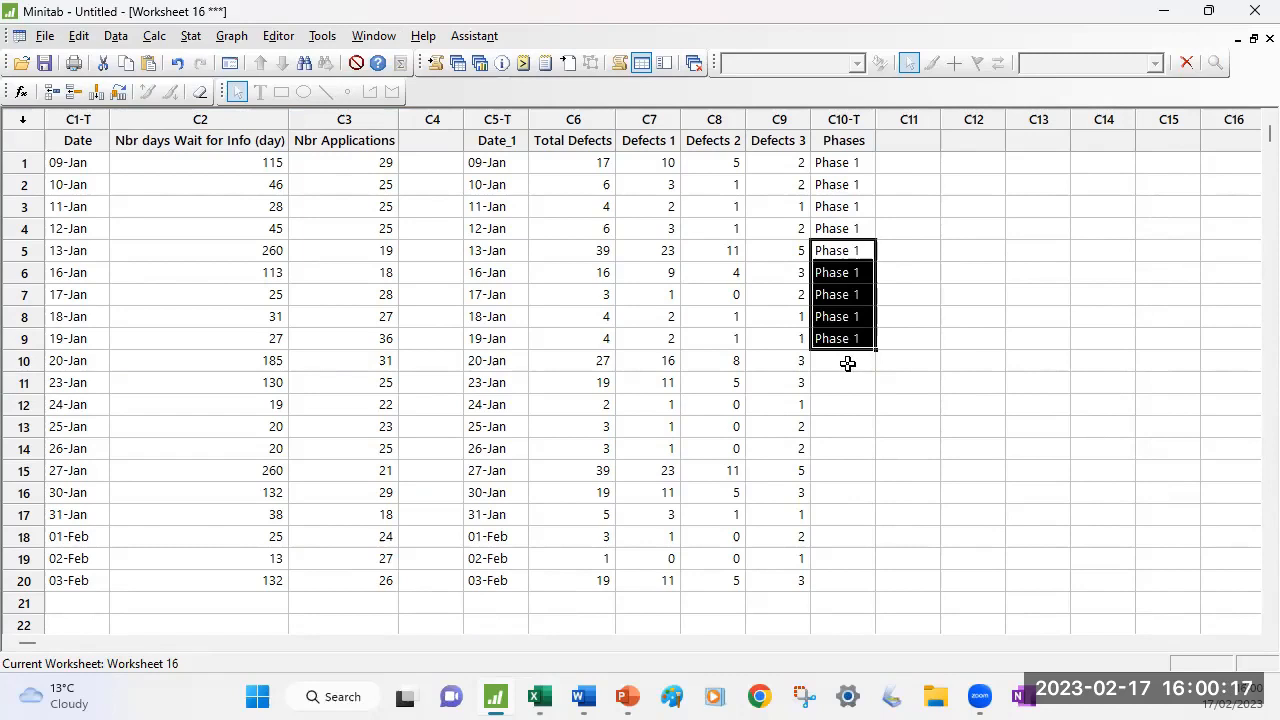
Enter "Phase 2" in the Phases column for rows 10 to 20.
{"action": "left_click", "coordinate": [840, 360]}
{"action": "type", "text": "Phase 2"}
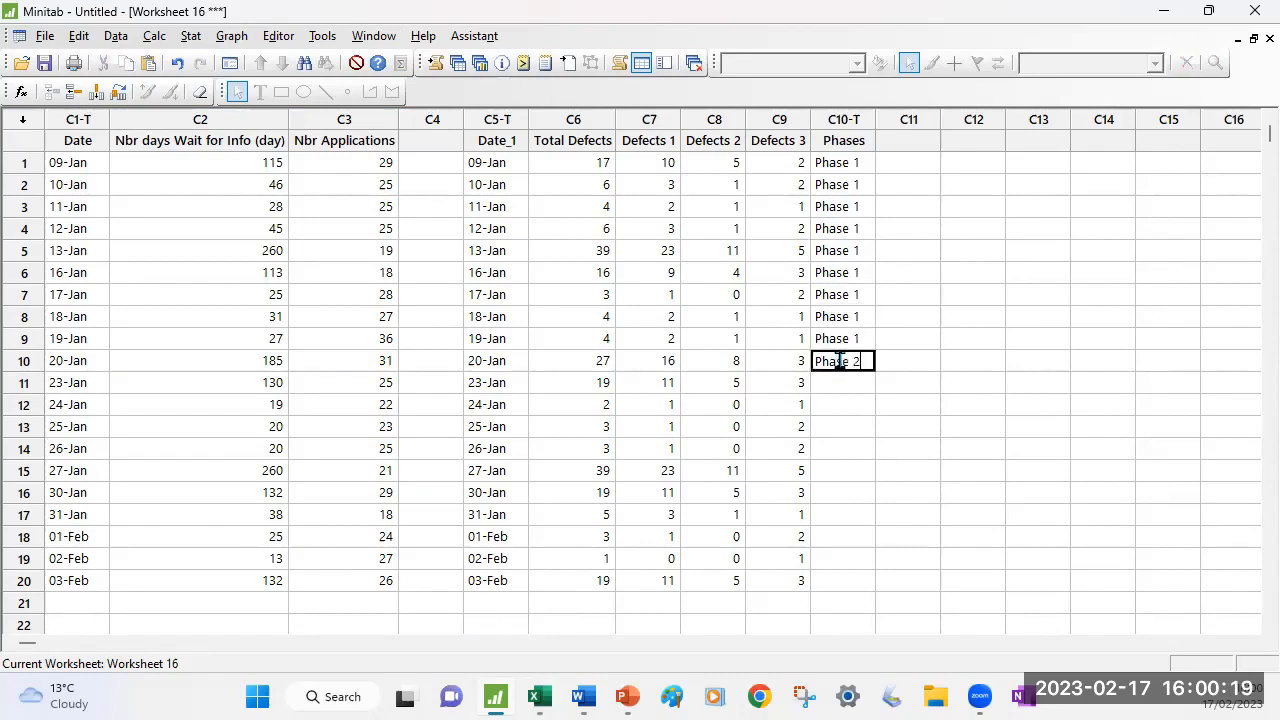
{"action": "key", "text": "Return"}
{"action": "left_click", "coordinate": [864, 346]}
{"action": "left_click", "coordinate": [853, 359]}
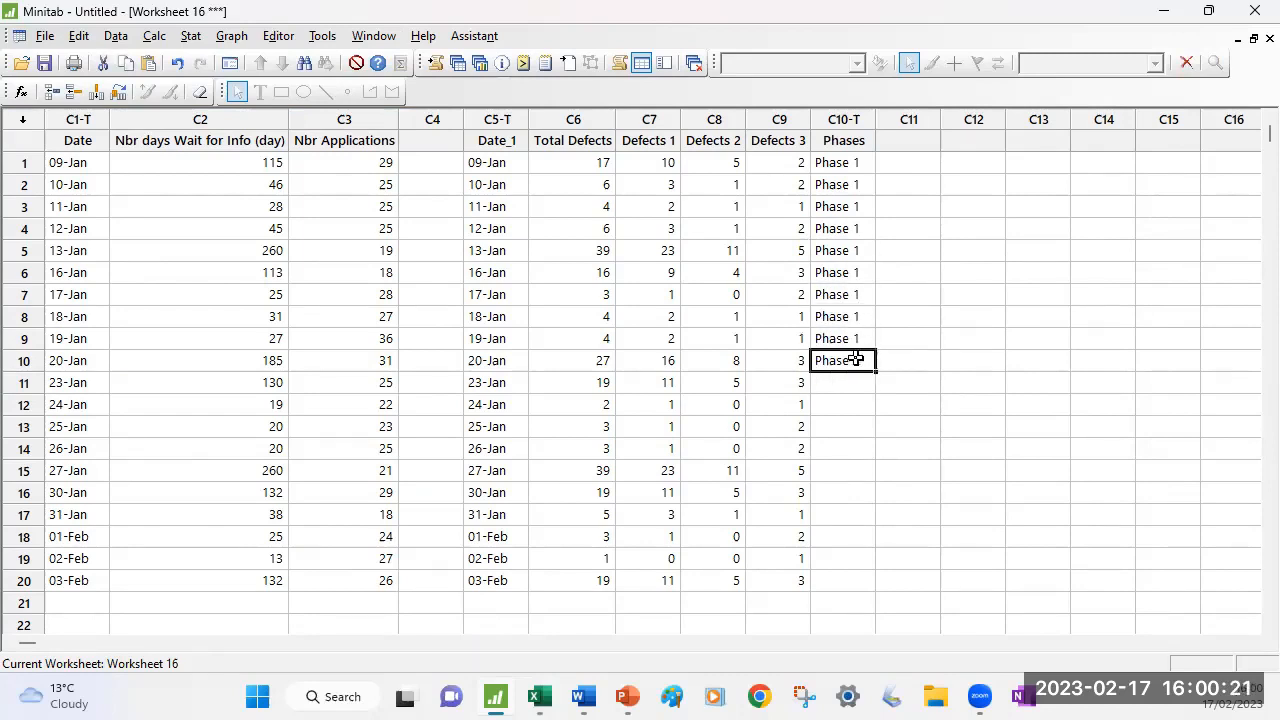
{"action": "left_click_drag", "start_coordinate": [851, 382], "coordinate": [839, 571]}
{"action": "type", "text": "Phase 2 Phase 2 Phase 2 Phase 2 Phase 2 Phase 2 Phase 2 Phase 2 Phase 2 Phase 2"}
{"action": "left_click", "coordinate": [748, 540]}
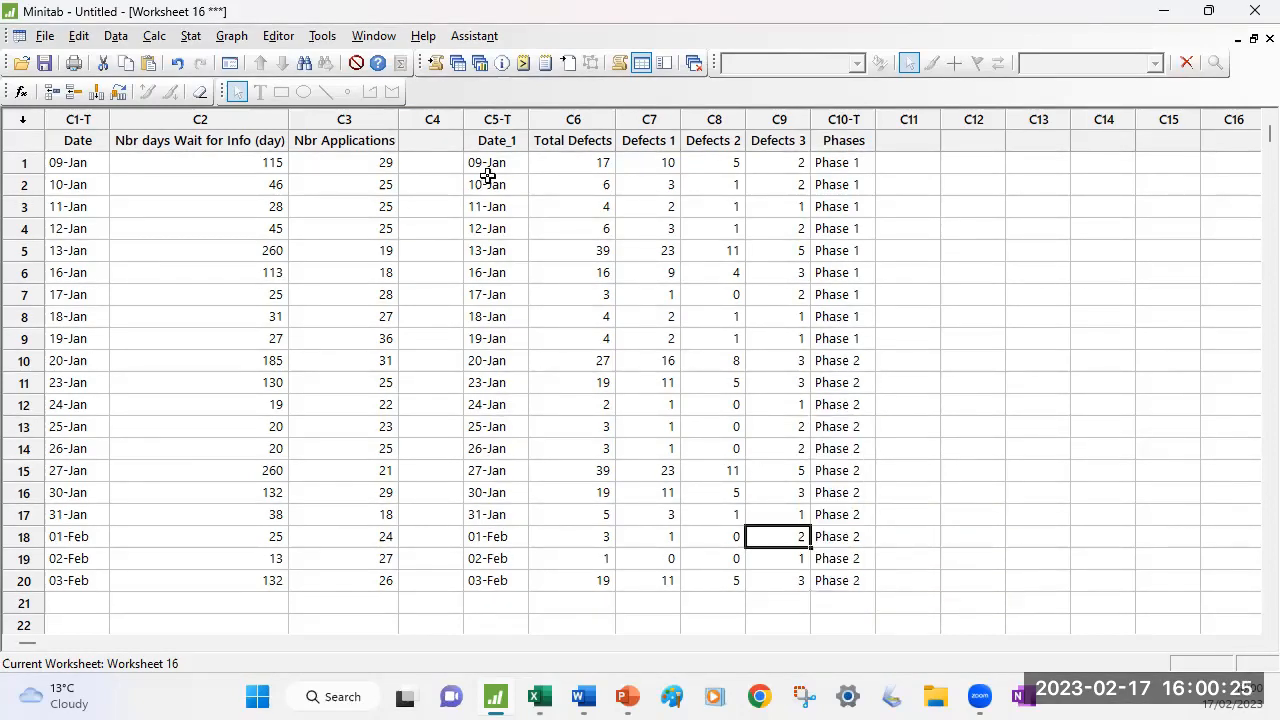
{"action": "key", "text": "ctrl+s"}
{"action": "left_click", "coordinate": [876, 507]}
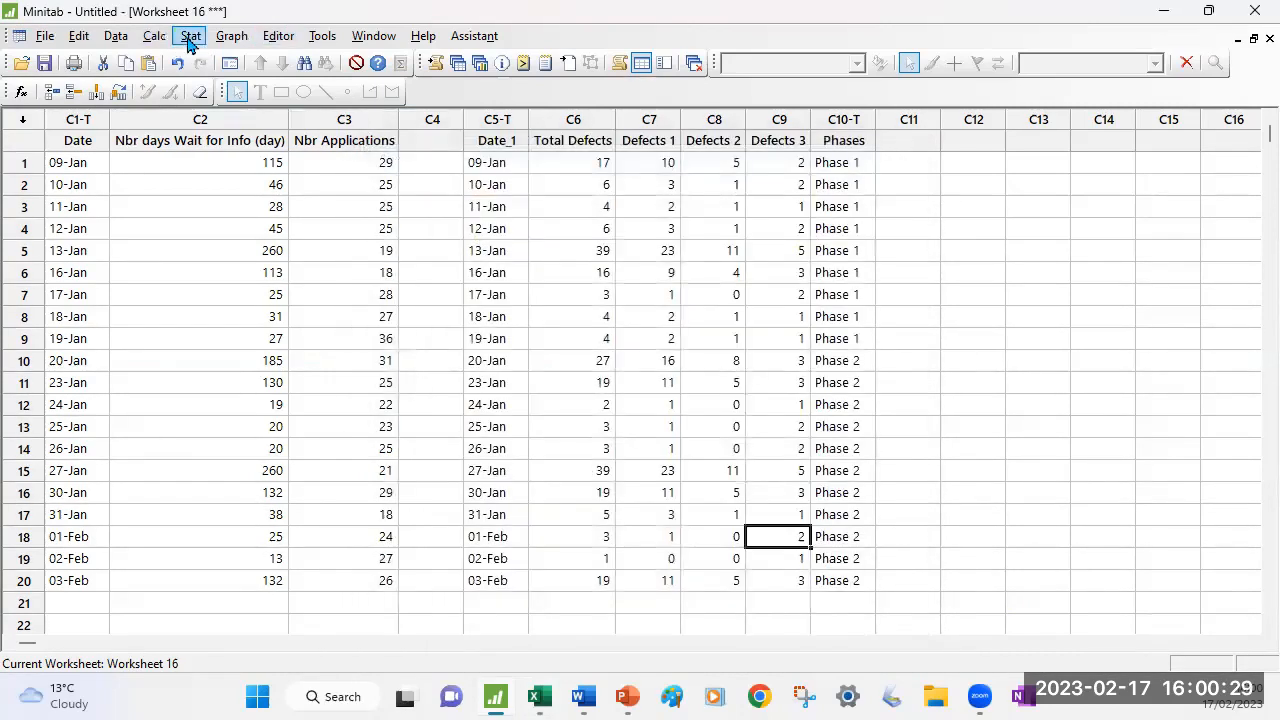
Set up a new attributes C chart with Total Defects as its only variable.
{"action": "left_click", "coordinate": [188, 38]}
{"action": "mouse_move", "coordinate": [240, 147]}
{"action": "mouse_move", "coordinate": [440, 224]}
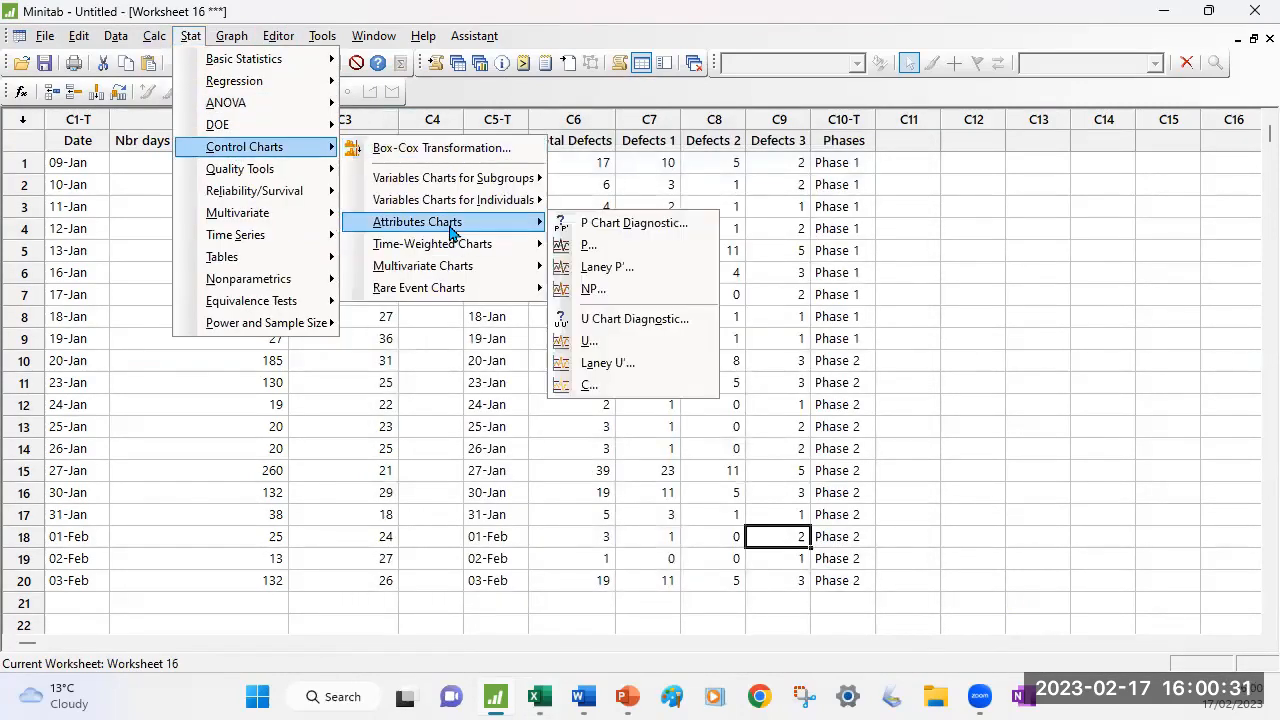
{"action": "left_click", "coordinate": [589, 385]}
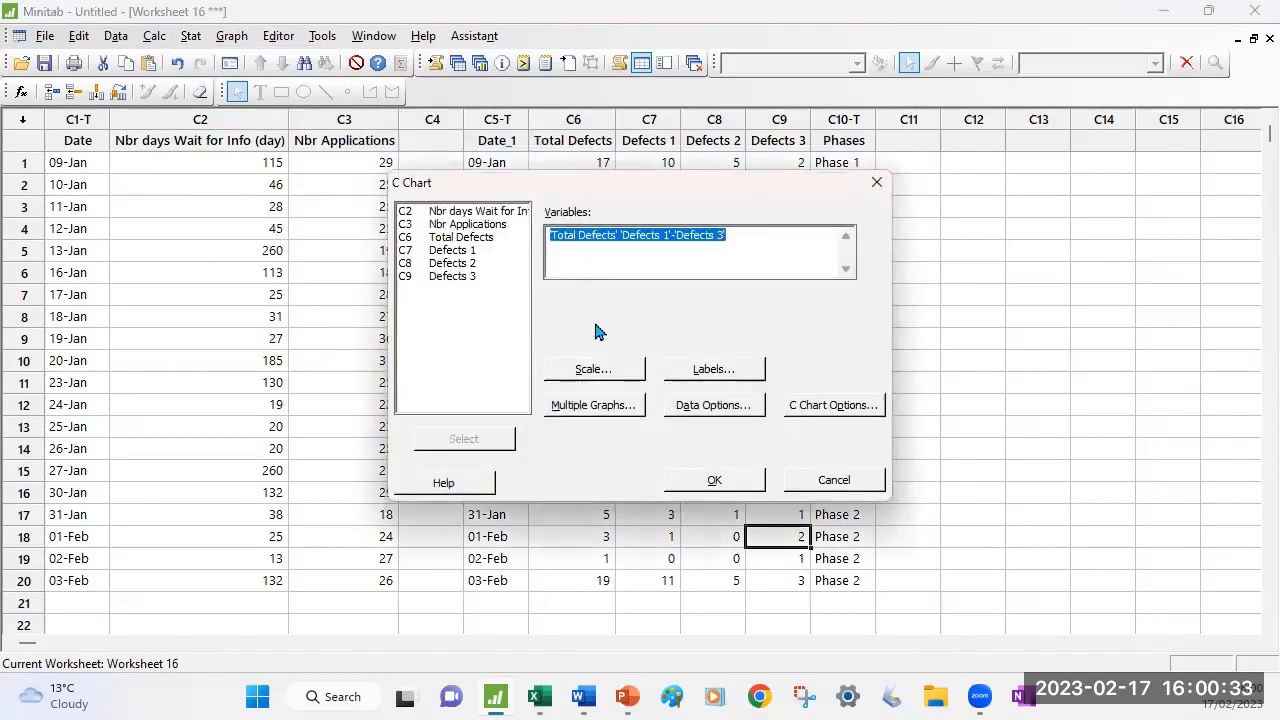
{"action": "double_click", "coordinate": [466, 240]}
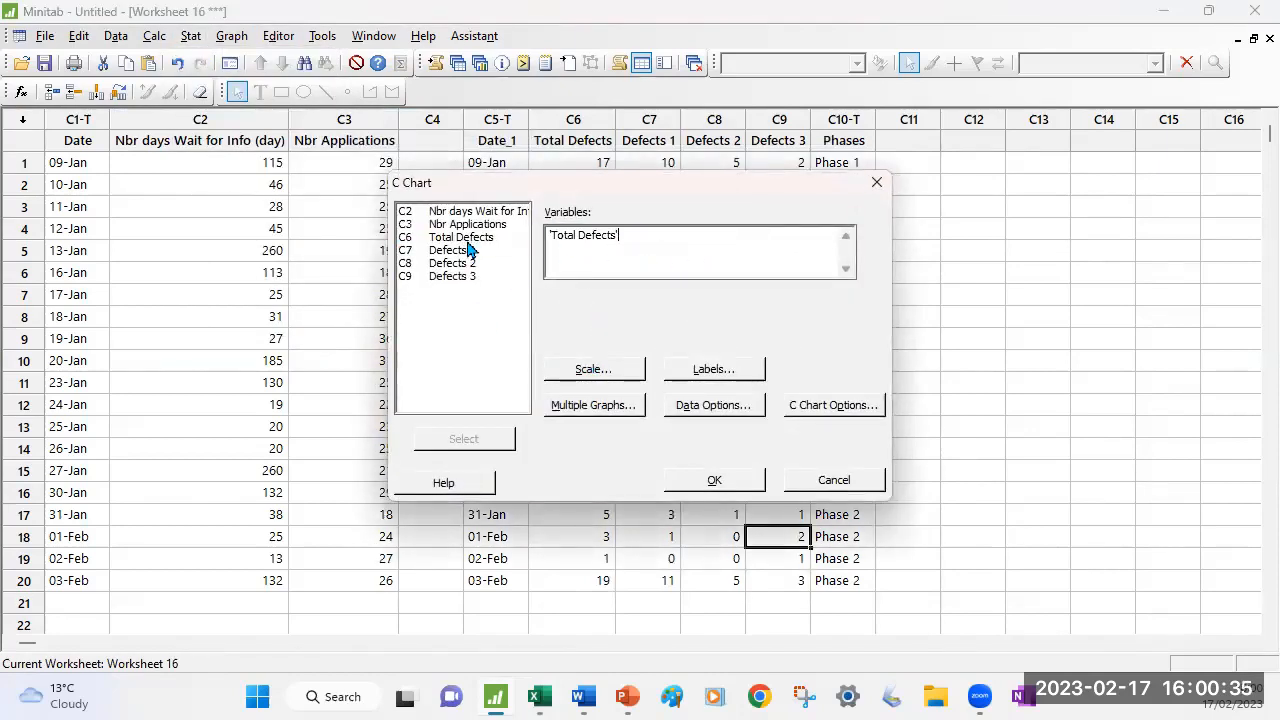
Define the C chart's stages with the Phases column, starting a new stage with each new value, and generate the chart.
{"action": "left_click", "coordinate": [833, 408]}
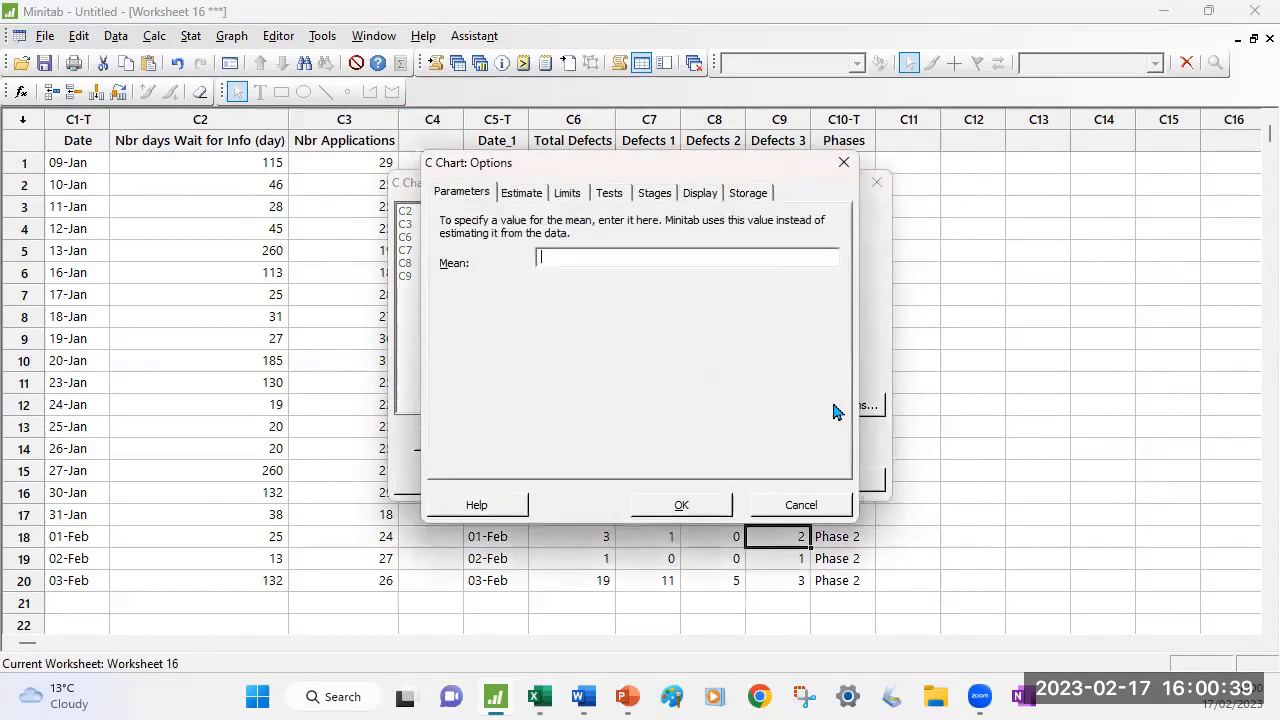
{"action": "left_click", "coordinate": [655, 193]}
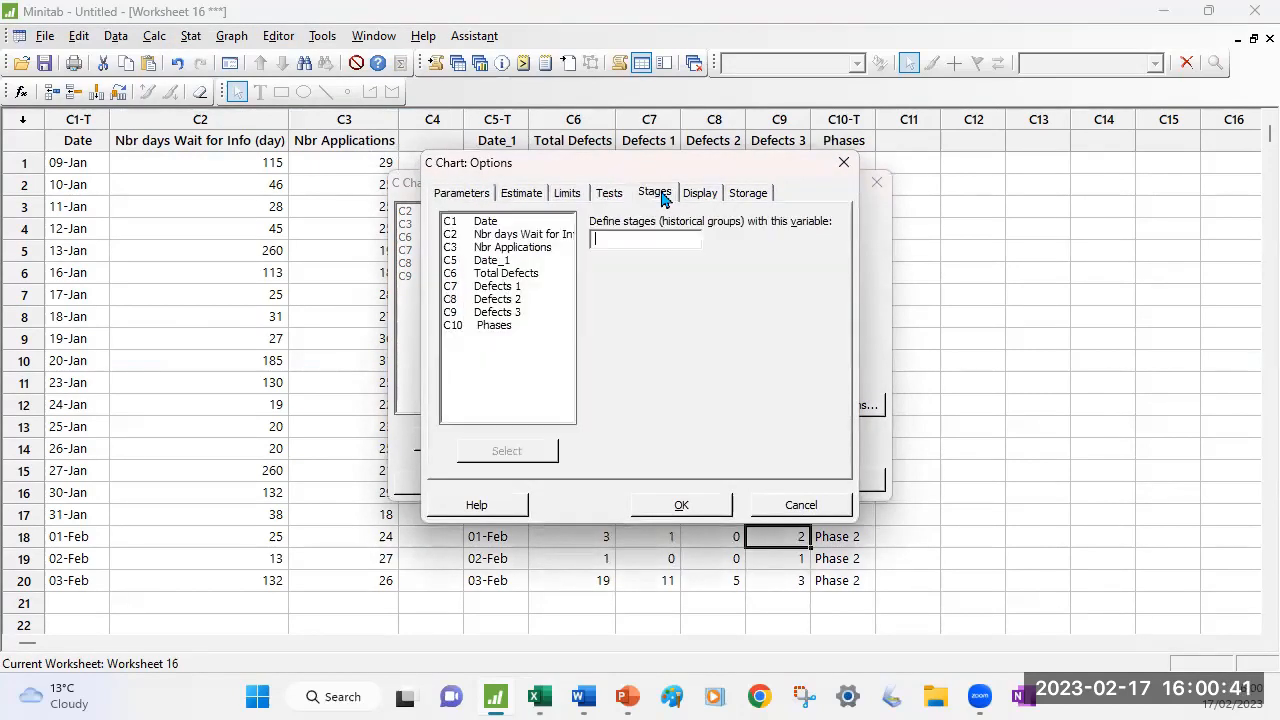
{"action": "double_click", "coordinate": [494, 325]}
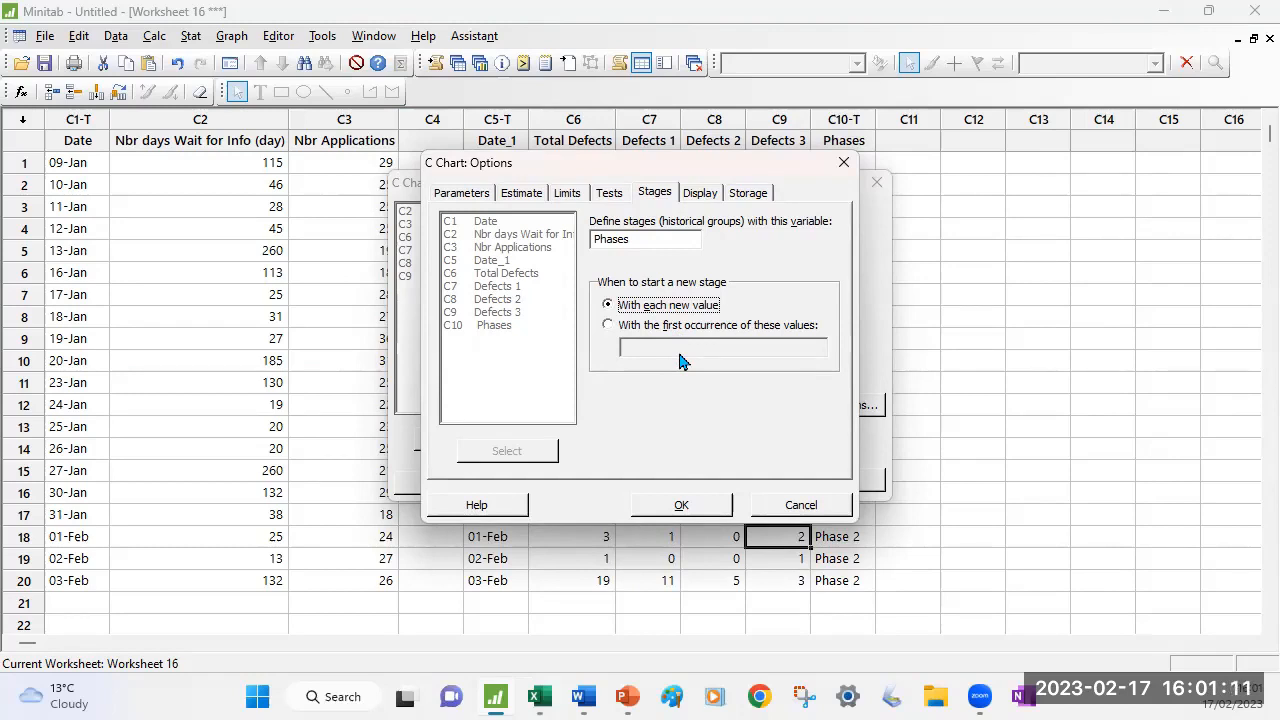
{"action": "left_click", "coordinate": [688, 502]}
{"action": "left_click", "coordinate": [693, 476]}
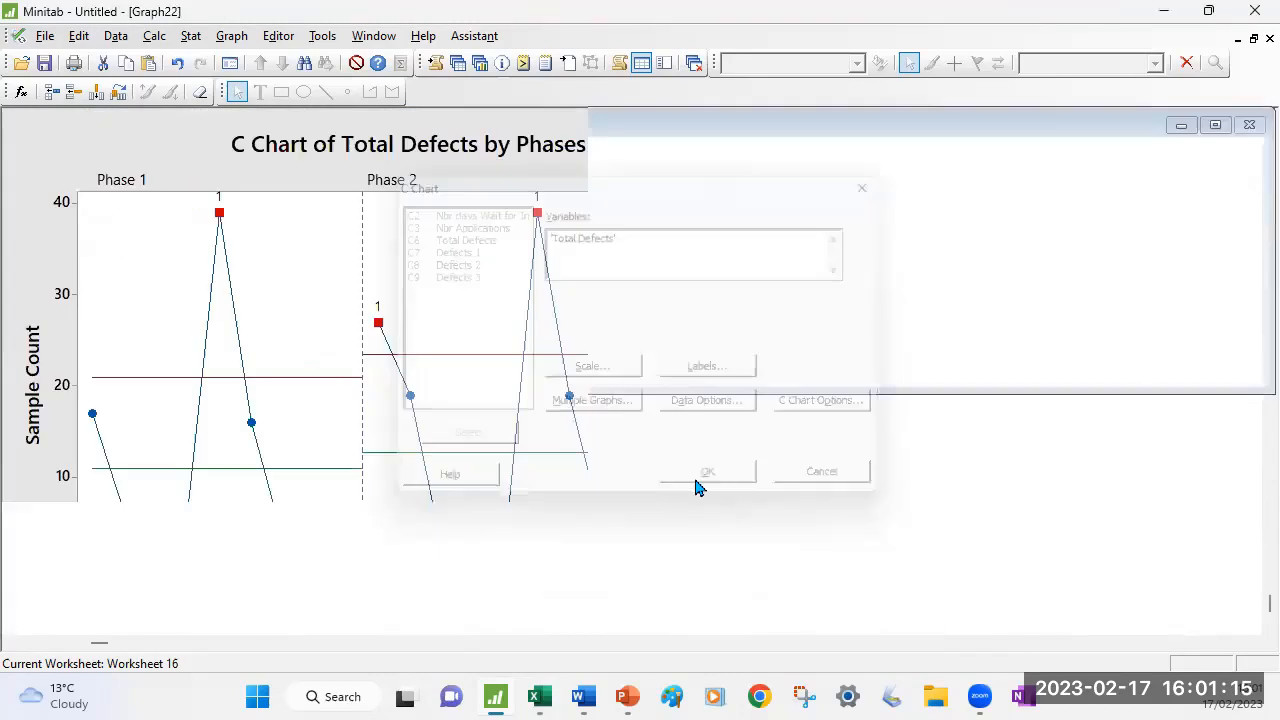
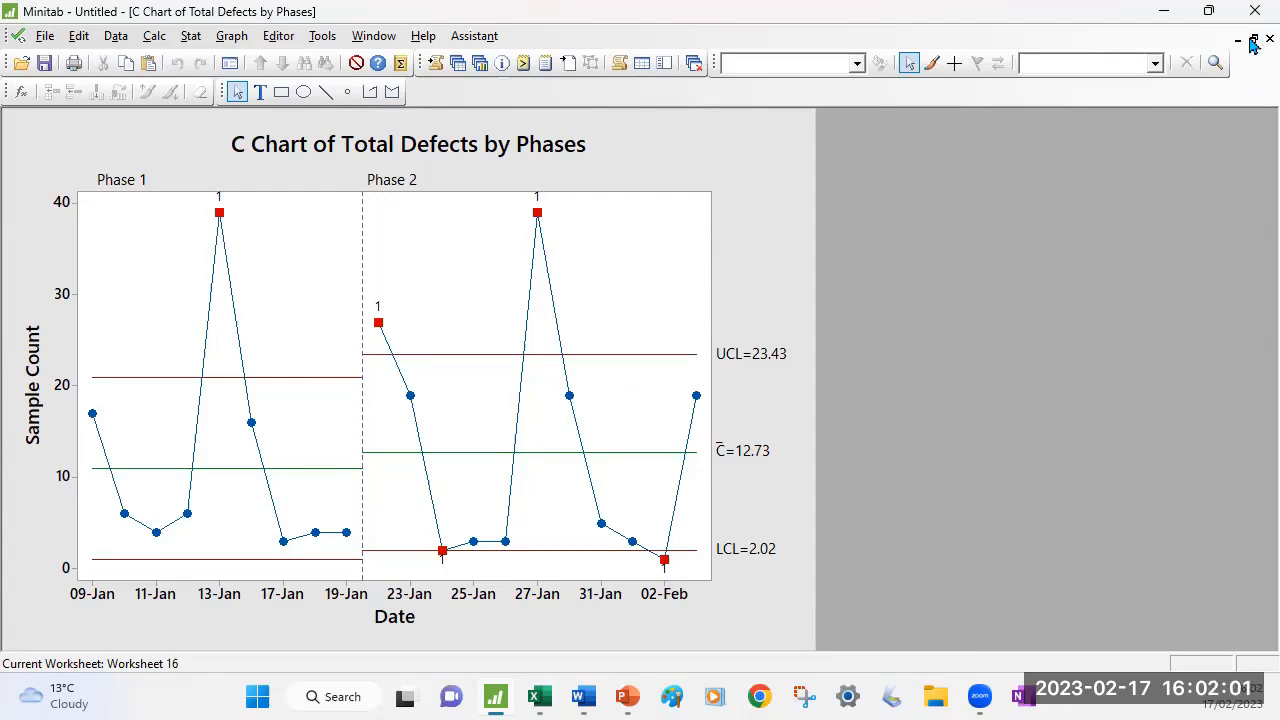
Close the C chart of Total Defects by Phases without saving it and restore the window layout from its maximized state.
{"action": "left_click", "coordinate": [1270, 39]}
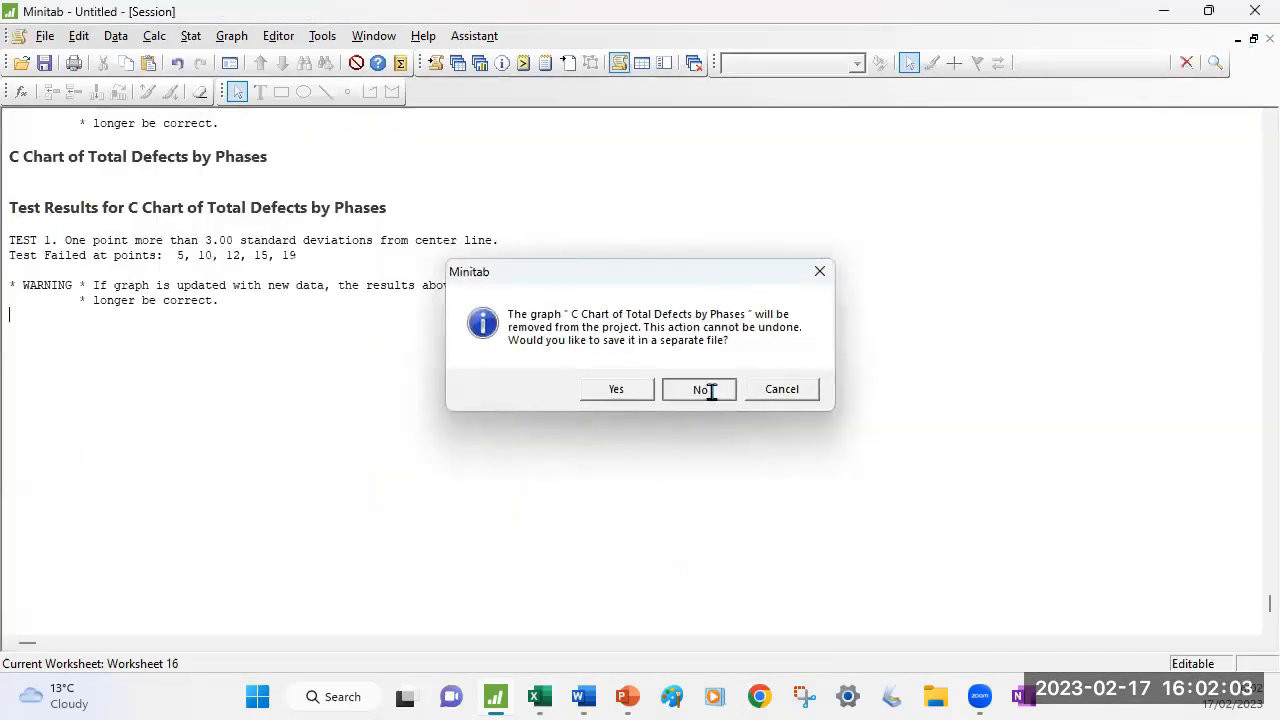
{"action": "left_click", "coordinate": [702, 389]}
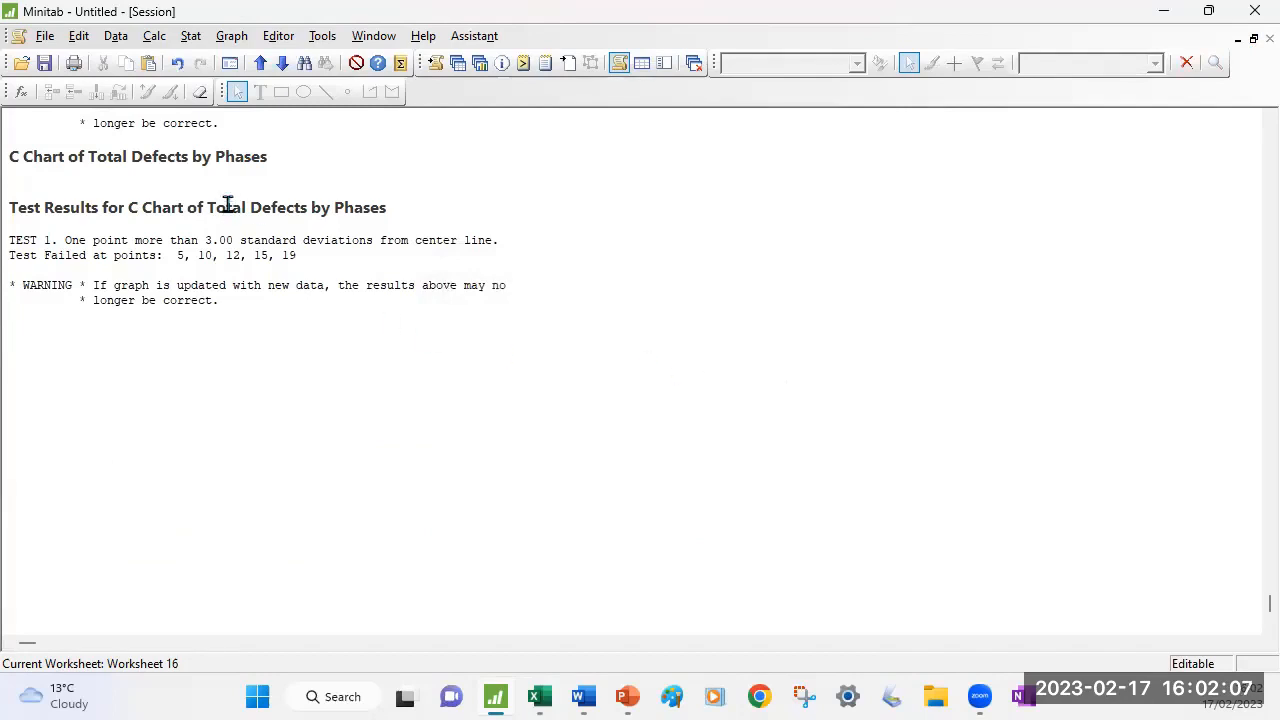
{"action": "left_click", "coordinate": [1253, 40]}
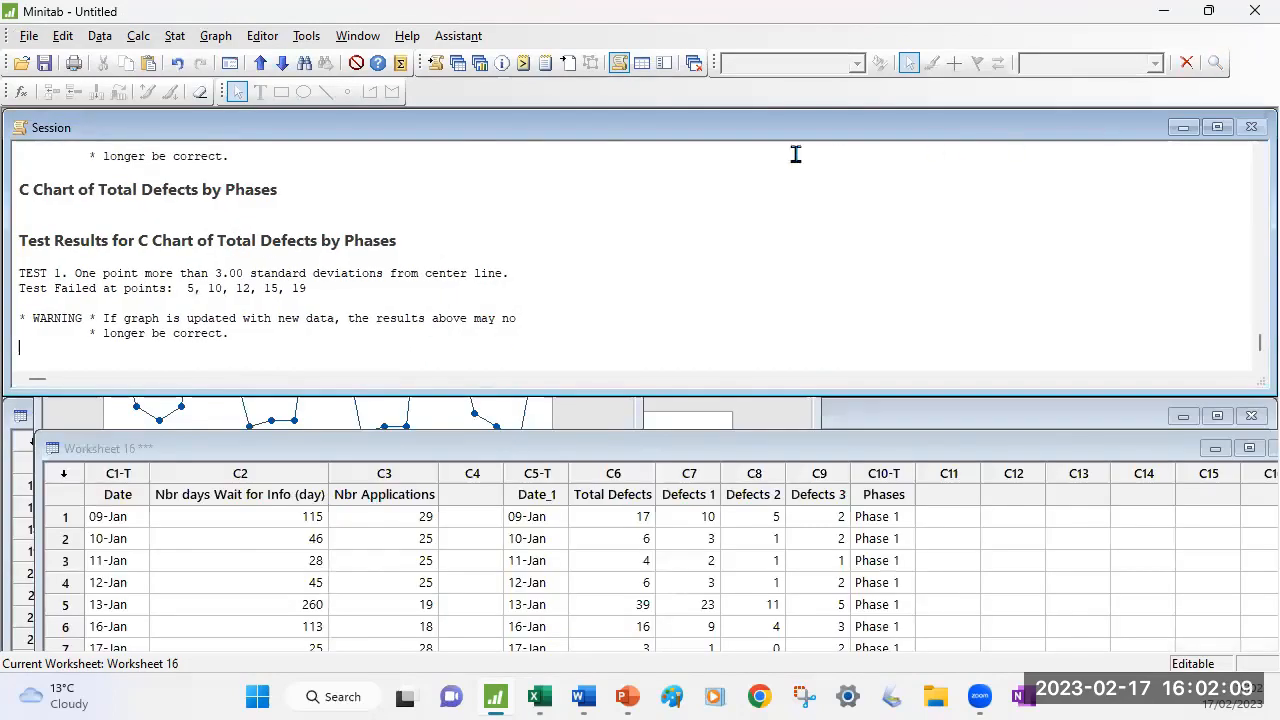
Generate the phased C chart of Total Defects again with additional sigma limits at 1 and 2 standard deviations.
{"action": "left_click", "coordinate": [176, 40]}
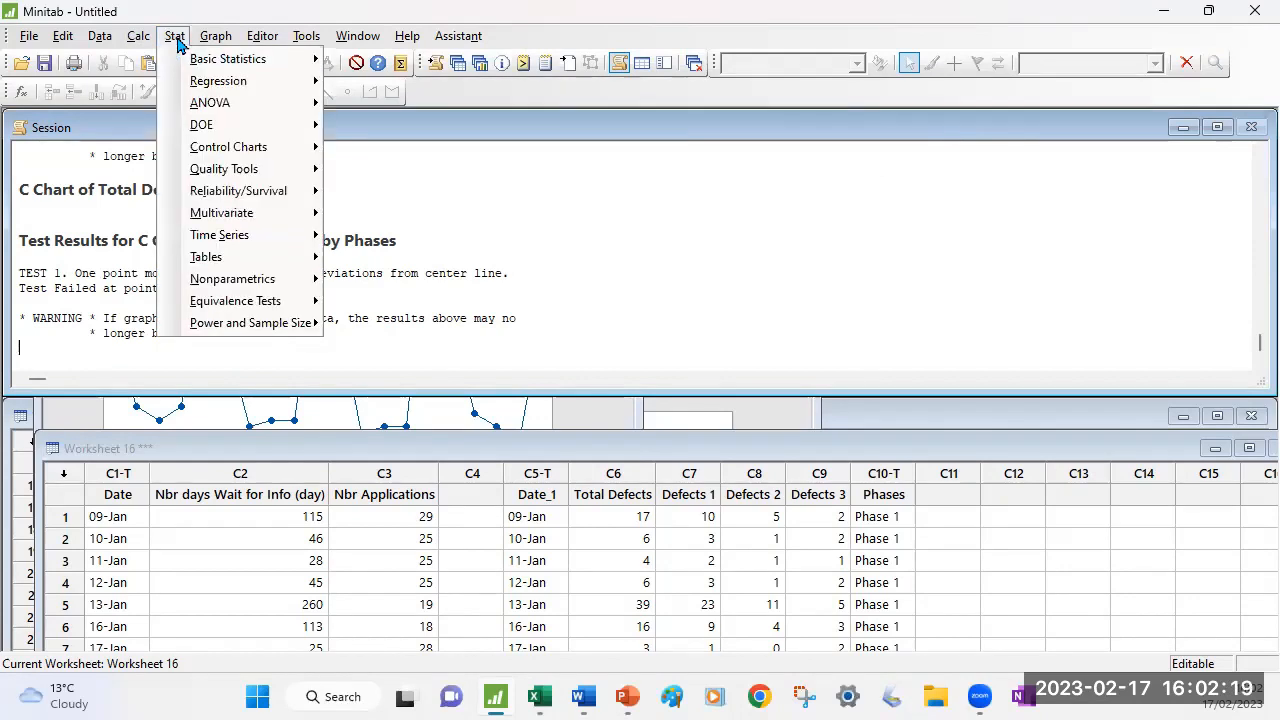
{"action": "mouse_move", "coordinate": [203, 160]}
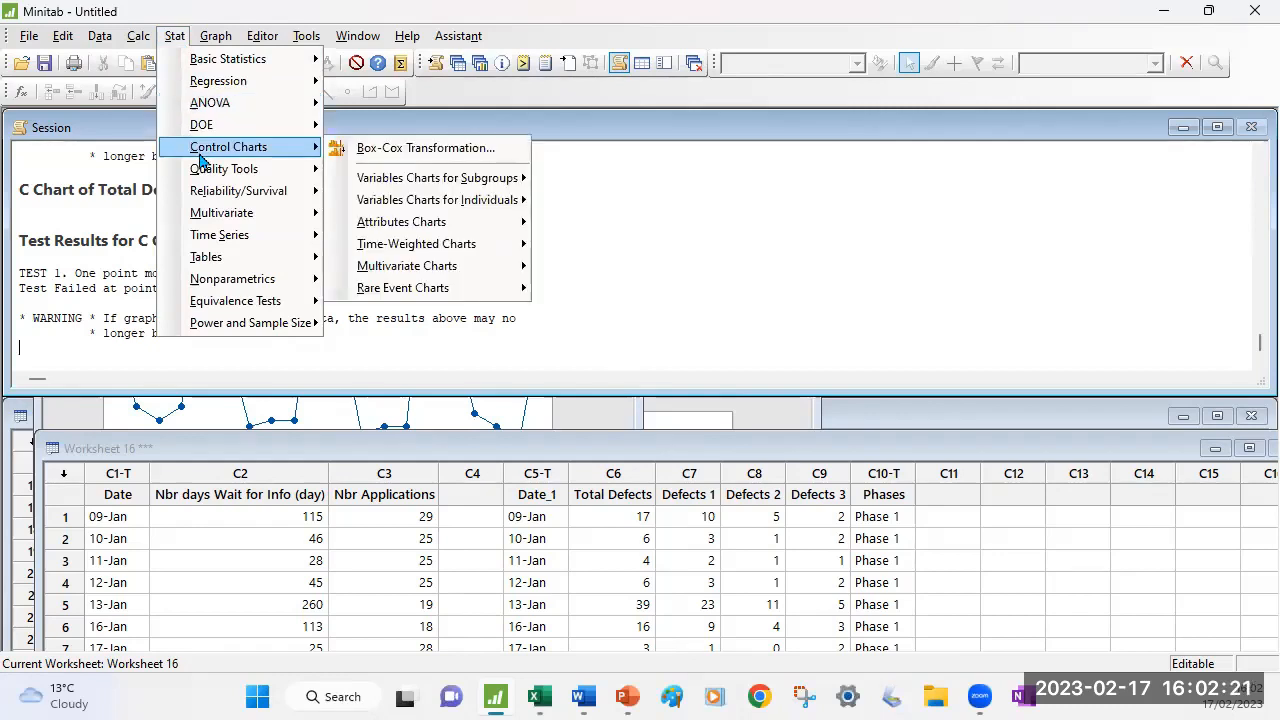
{"action": "mouse_move", "coordinate": [413, 232]}
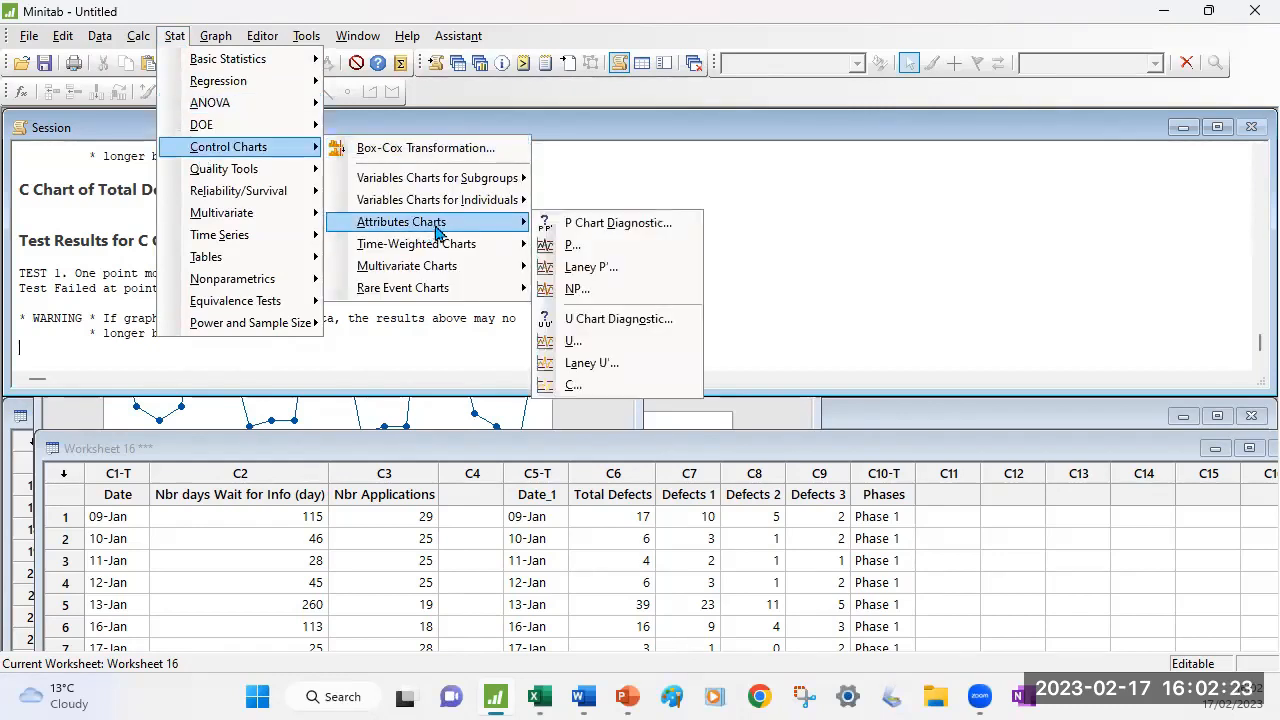
{"action": "left_click", "coordinate": [578, 386]}
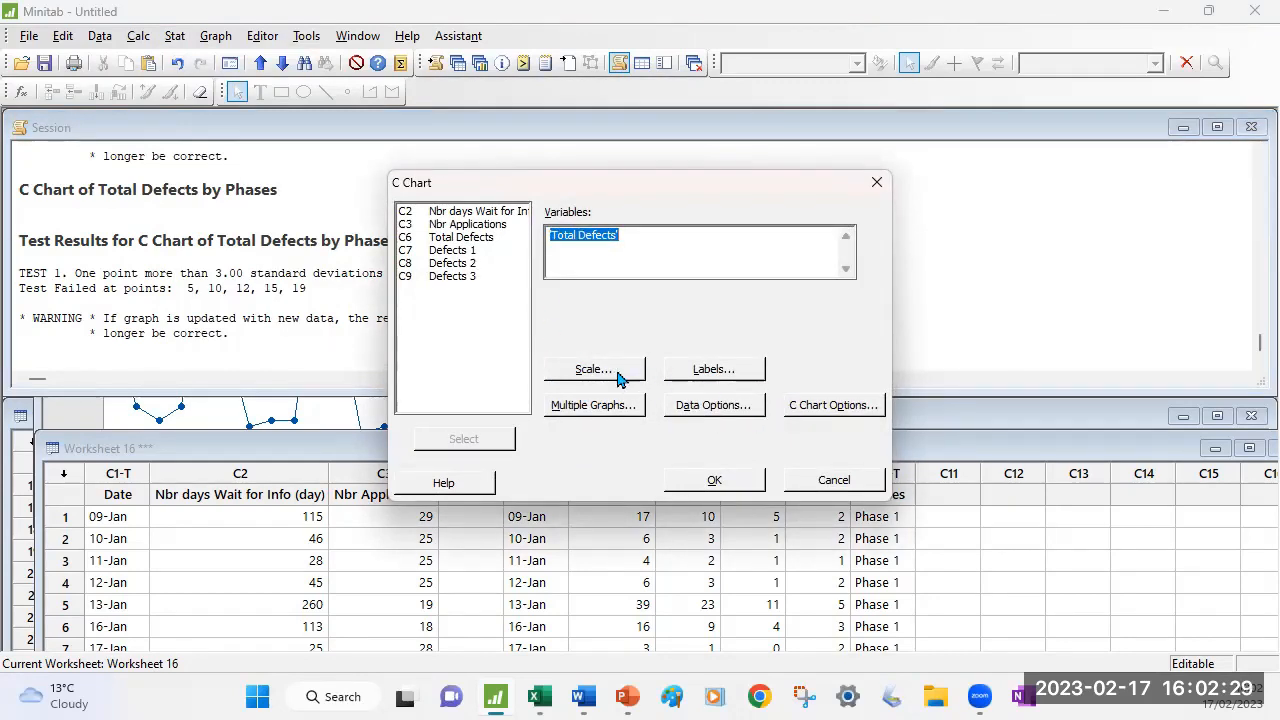
{"action": "left_click", "coordinate": [833, 405]}
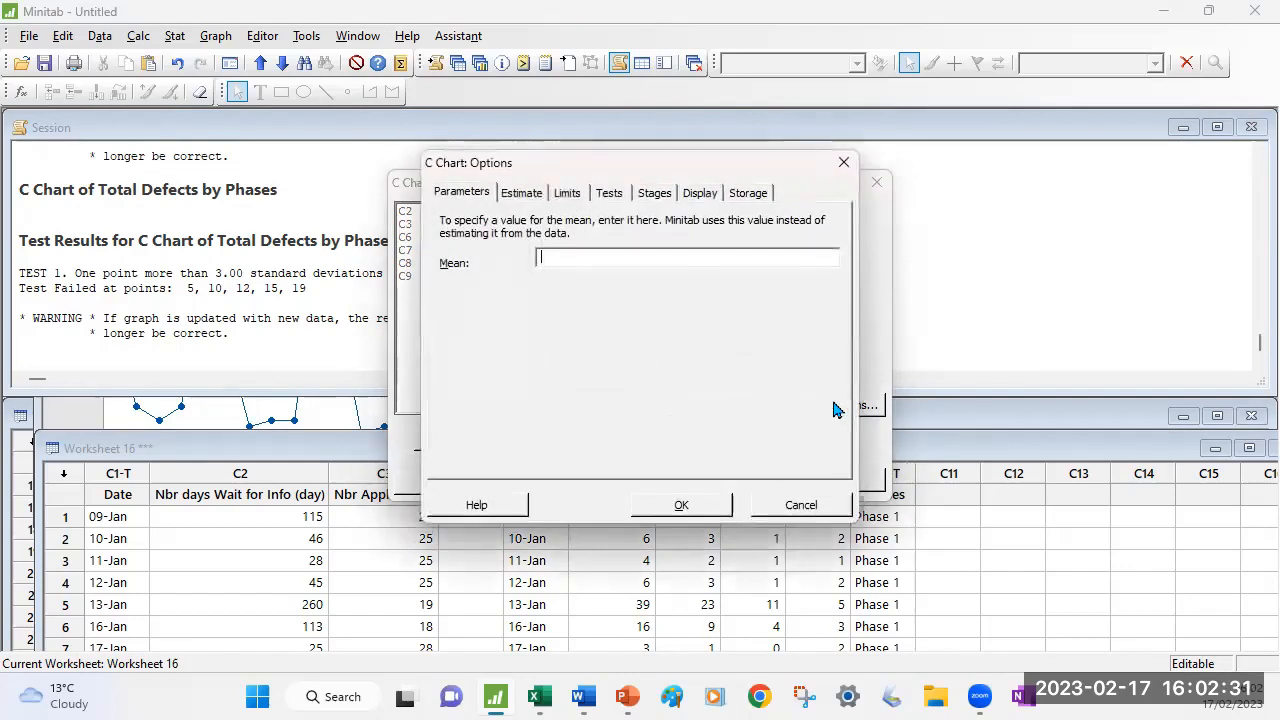
{"action": "left_click", "coordinate": [556, 195]}
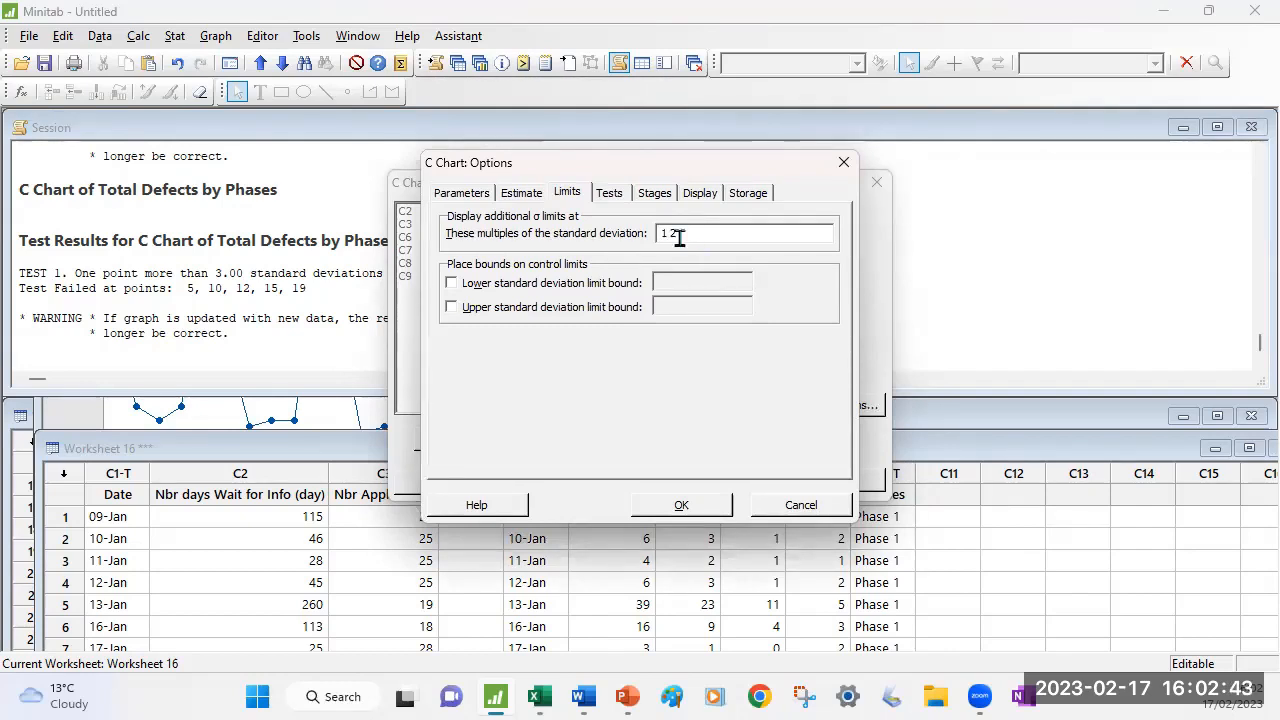
{"action": "left_click", "coordinate": [700, 505]}
{"action": "left_click", "coordinate": [700, 482]}
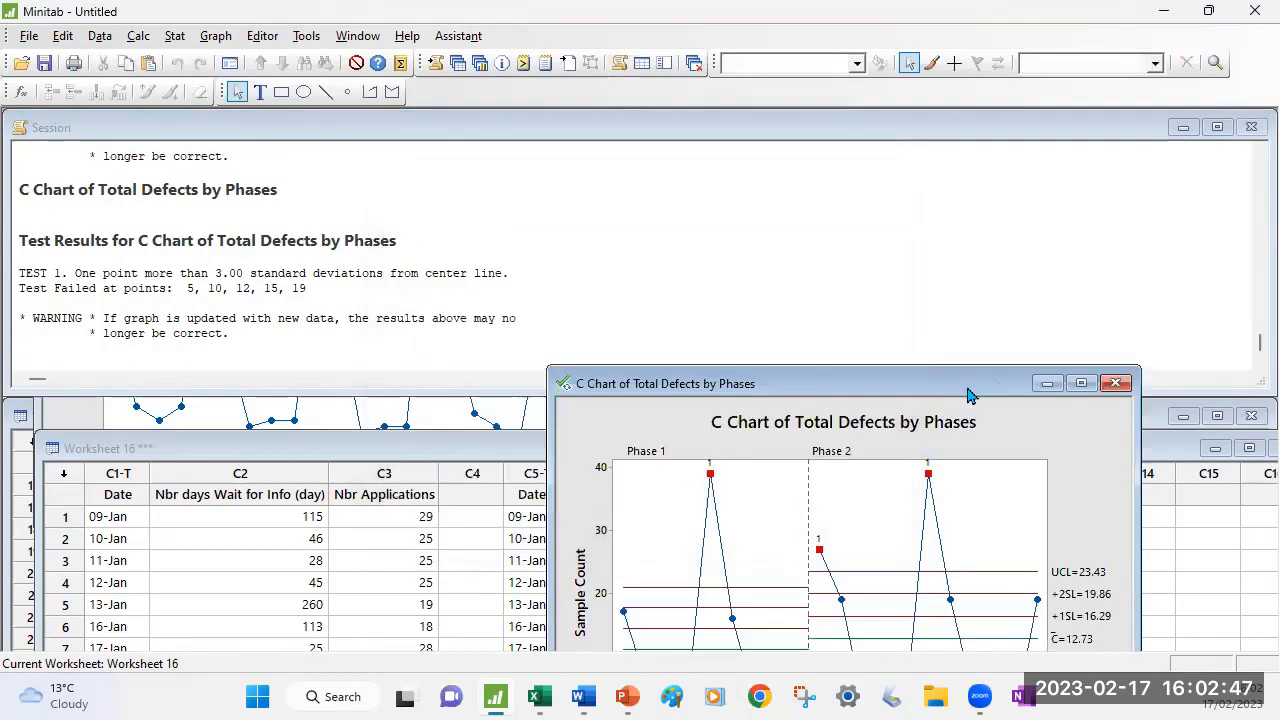
Examine the sigma zones around the centre line of the phased C chart and close the chart without saving it.
{"action": "left_click_drag", "start_coordinate": [908, 388], "coordinate": [608, 168]}
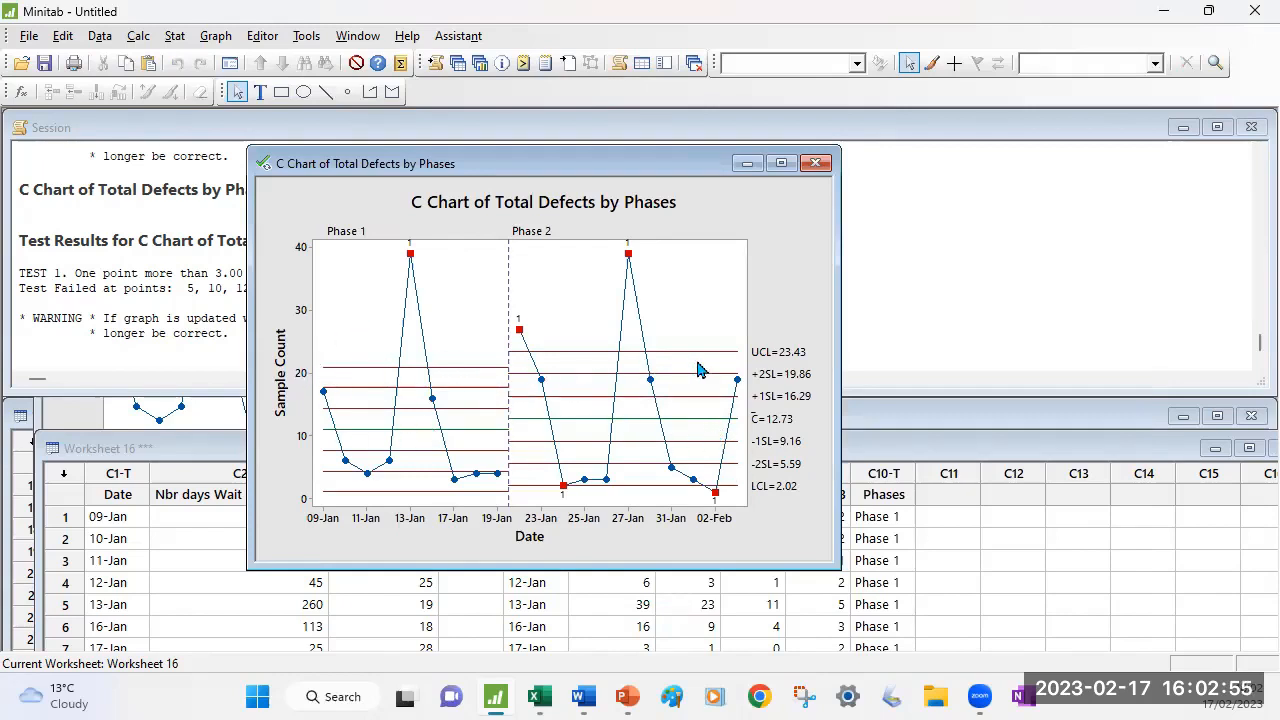
{"action": "mouse_move", "coordinate": [726, 428]}
{"action": "mouse_move", "coordinate": [651, 495]}
{"action": "left_click", "coordinate": [815, 163]}
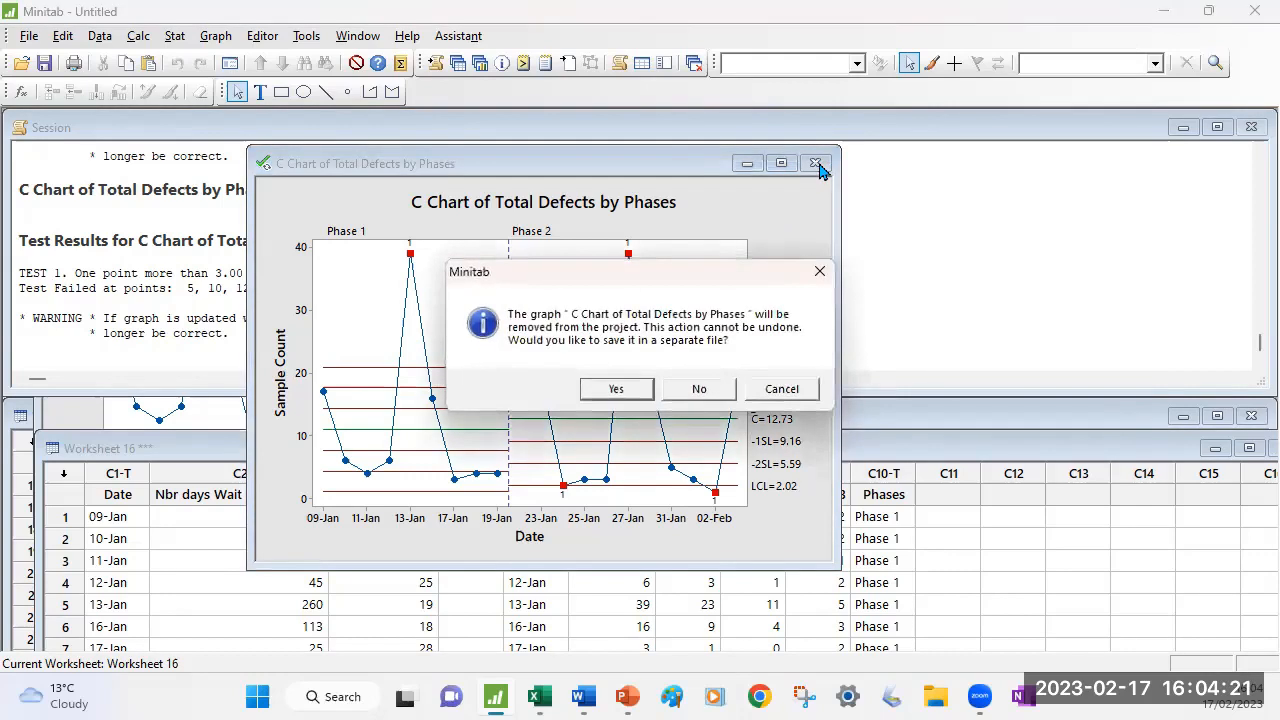
{"action": "left_click", "coordinate": [710, 390]}
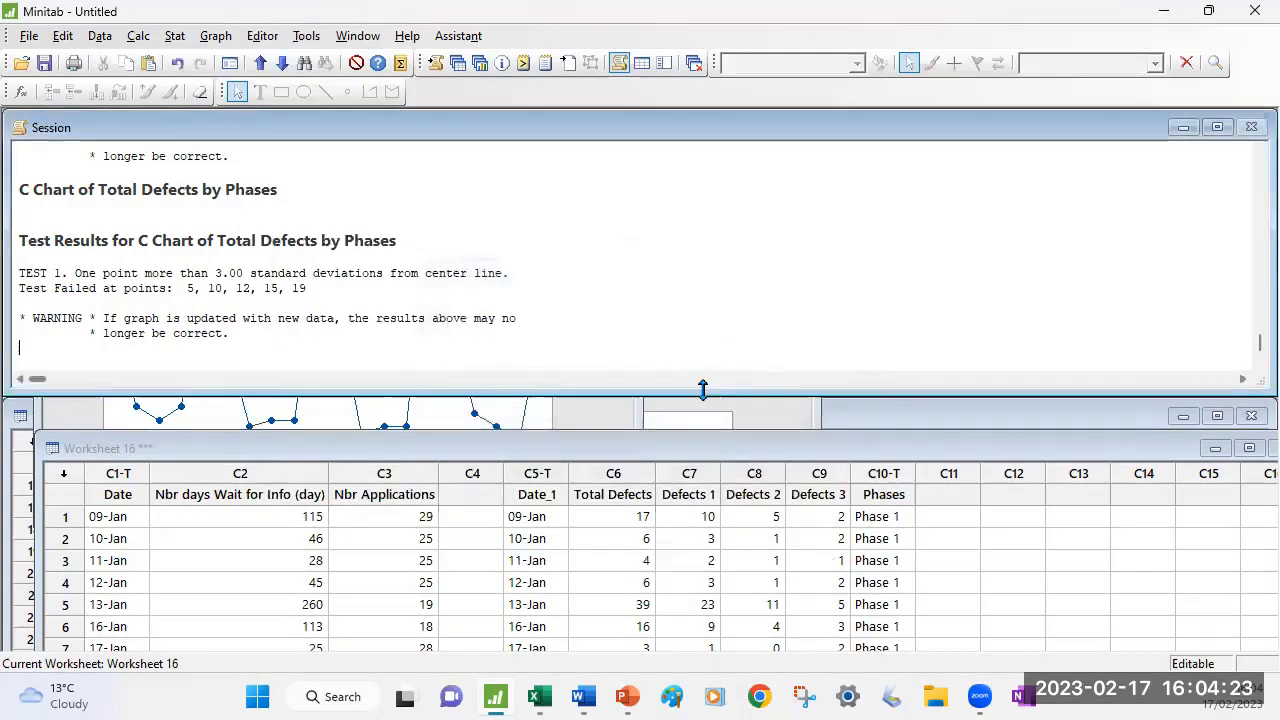
Switch to the PowerPoint slide show of the SPC charts presentation at the "2a. Run in Minitab" slide.
{"action": "mouse_move", "coordinate": [632, 696]}
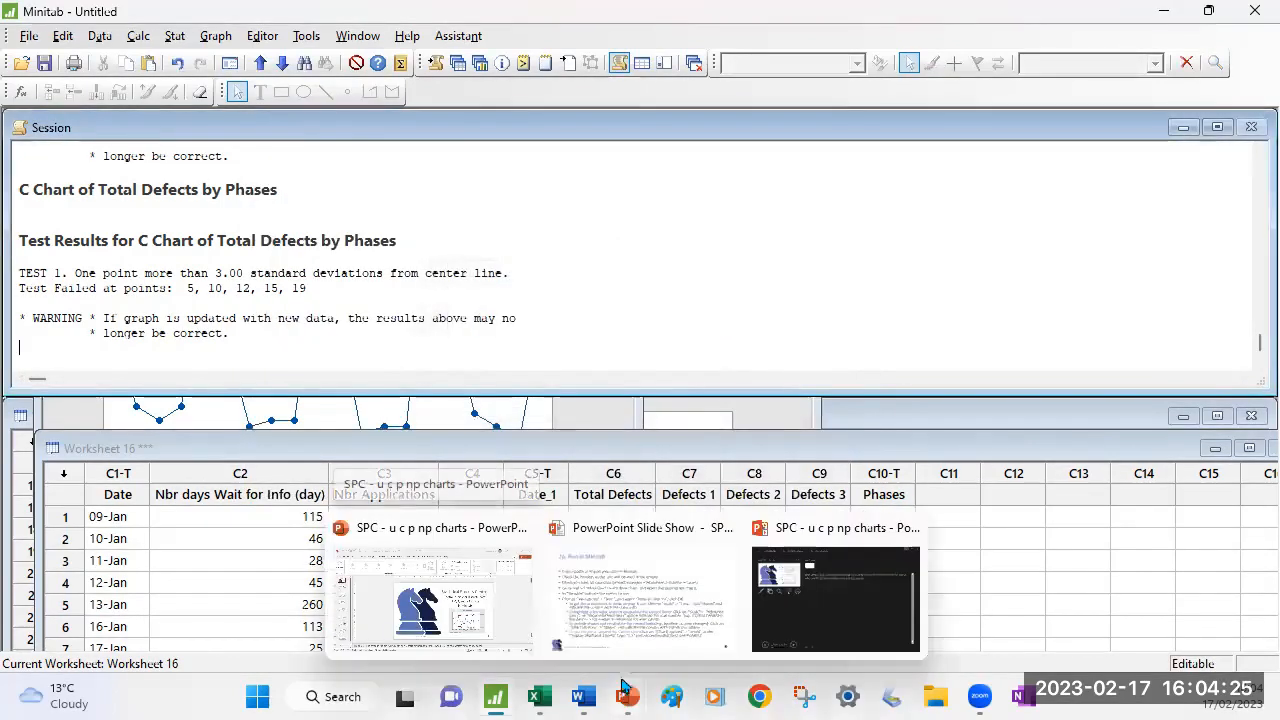
{"action": "left_click", "coordinate": [651, 622]}
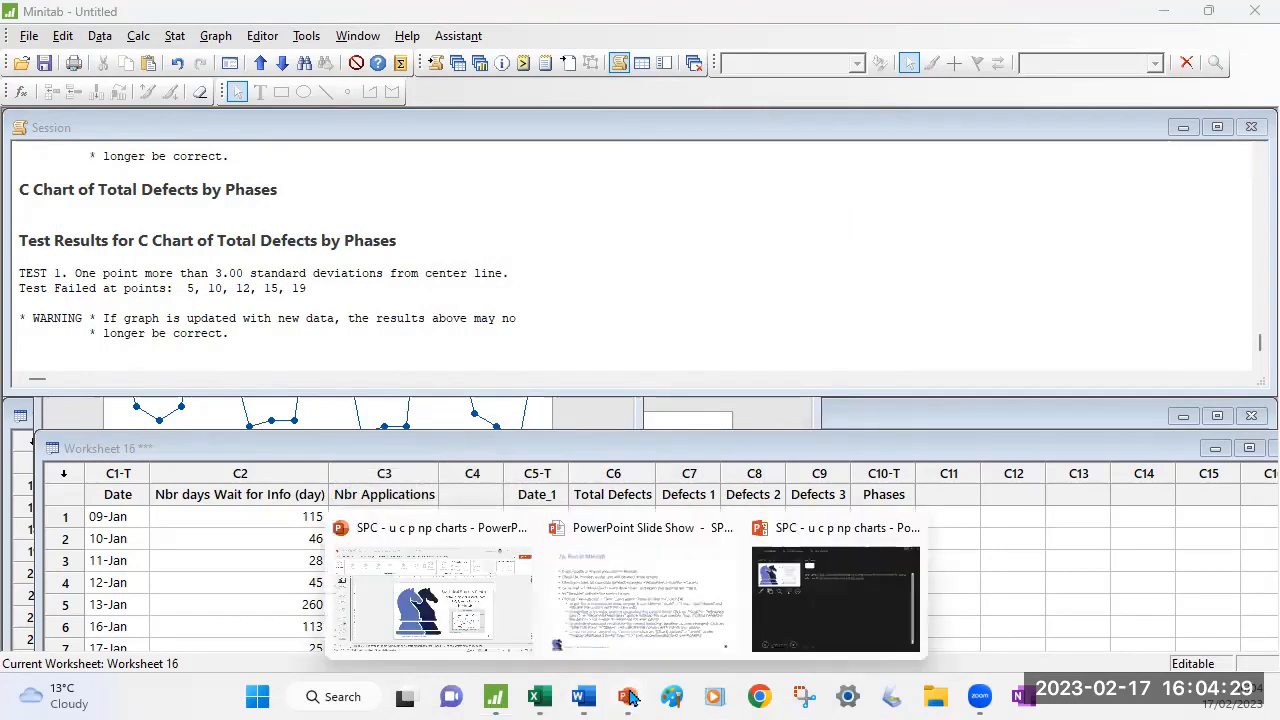
{"action": "left_click", "coordinate": [596, 613]}
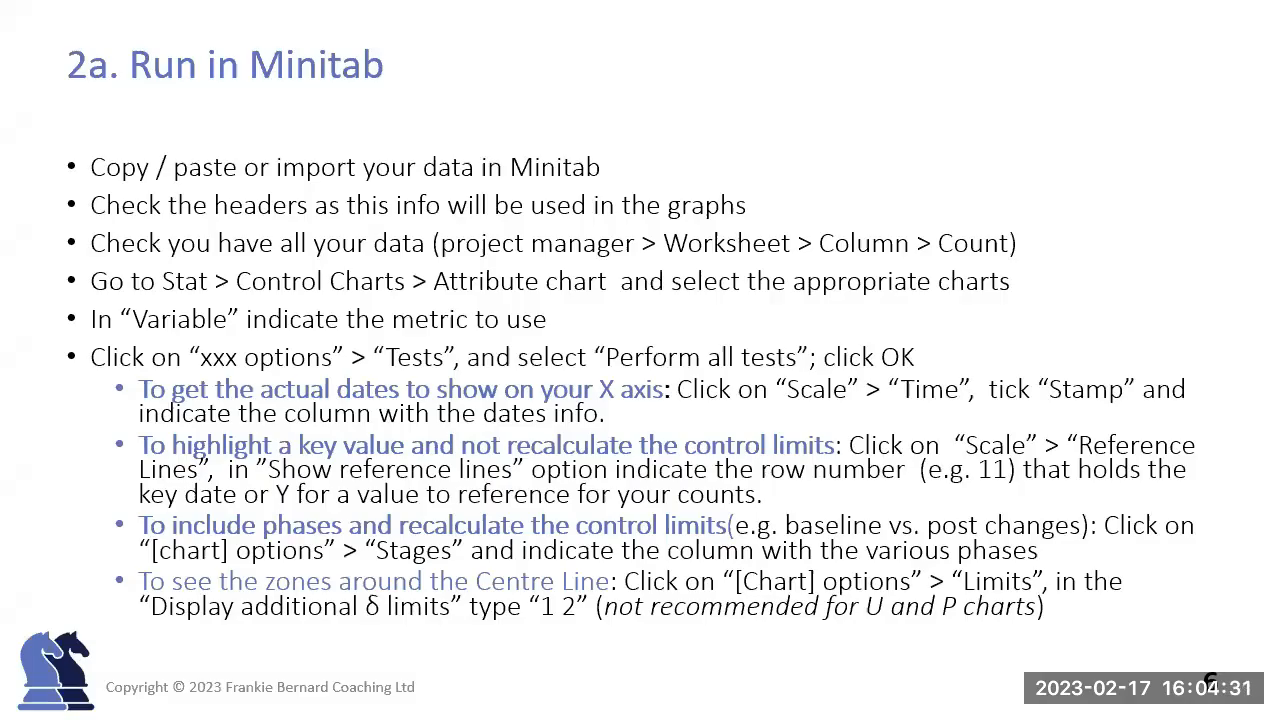